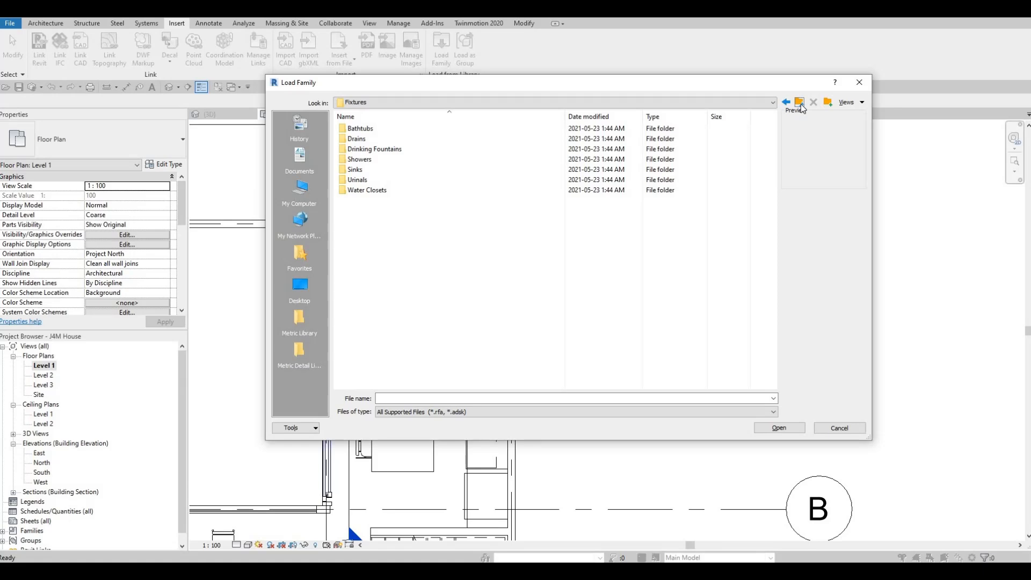
Browse the metric family library to the Furniture folder.
{"action": "left_click", "coordinate": [800, 105]}
{"action": "left_click", "coordinate": [800, 105]}
{"action": "left_click", "coordinate": [800, 105]}
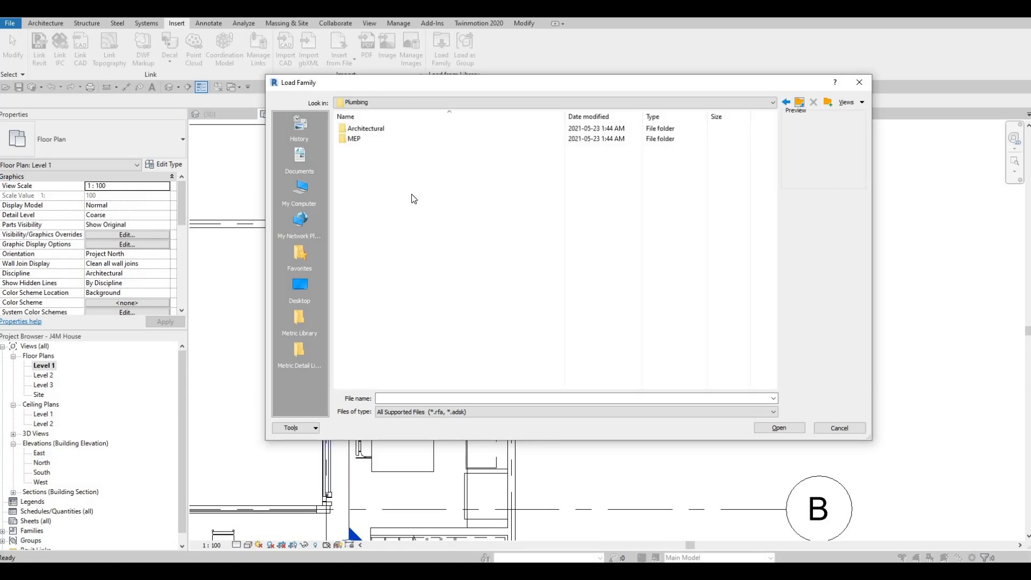
{"action": "scroll", "coordinate": [373, 328], "scroll_direction": "down", "scroll_amount": 2}
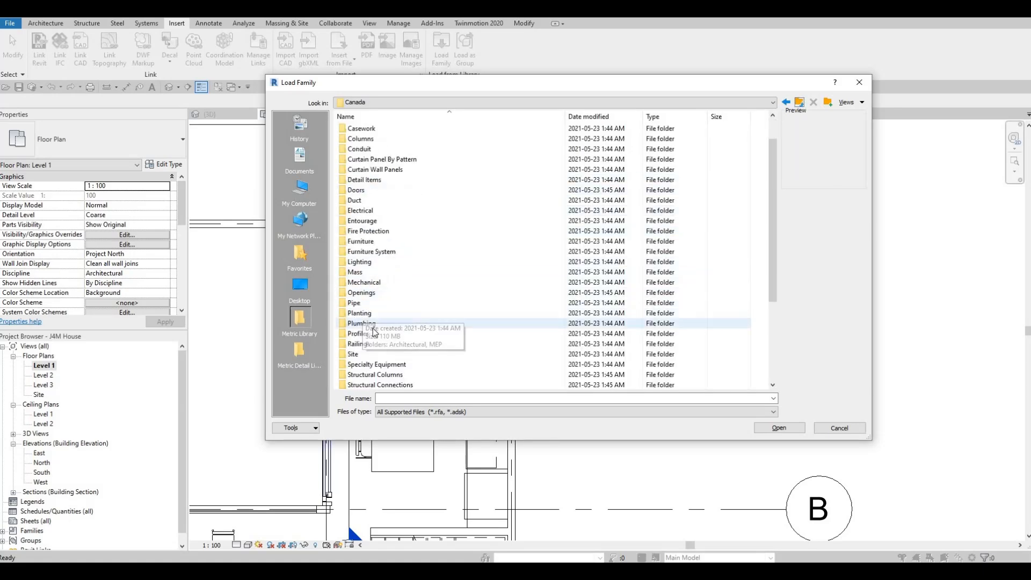
{"action": "scroll", "coordinate": [376, 322], "scroll_direction": "down", "scroll_amount": 3}
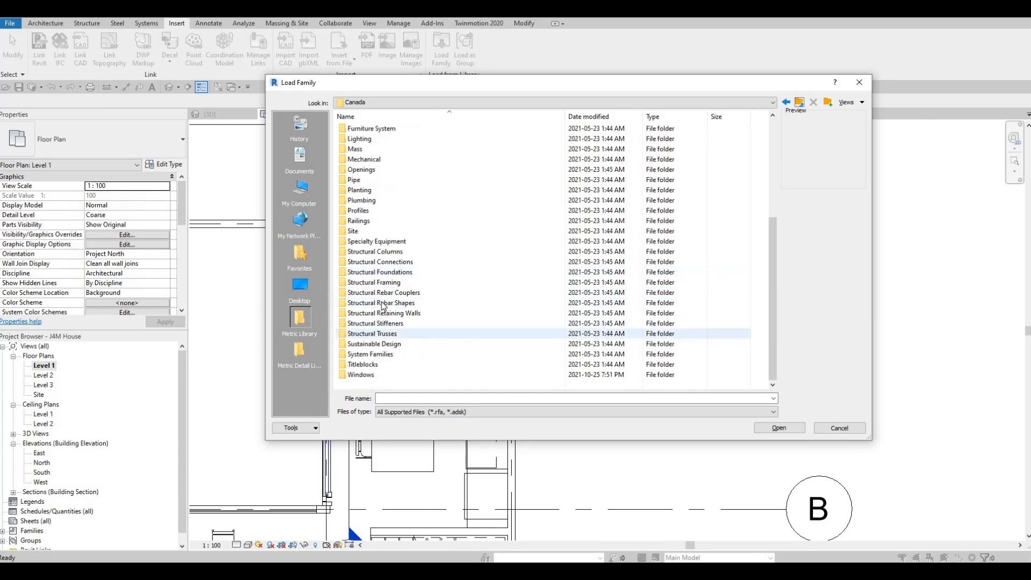
{"action": "scroll", "coordinate": [381, 225], "scroll_direction": "up", "scroll_amount": 3}
{"action": "double_click", "coordinate": [378, 211]}
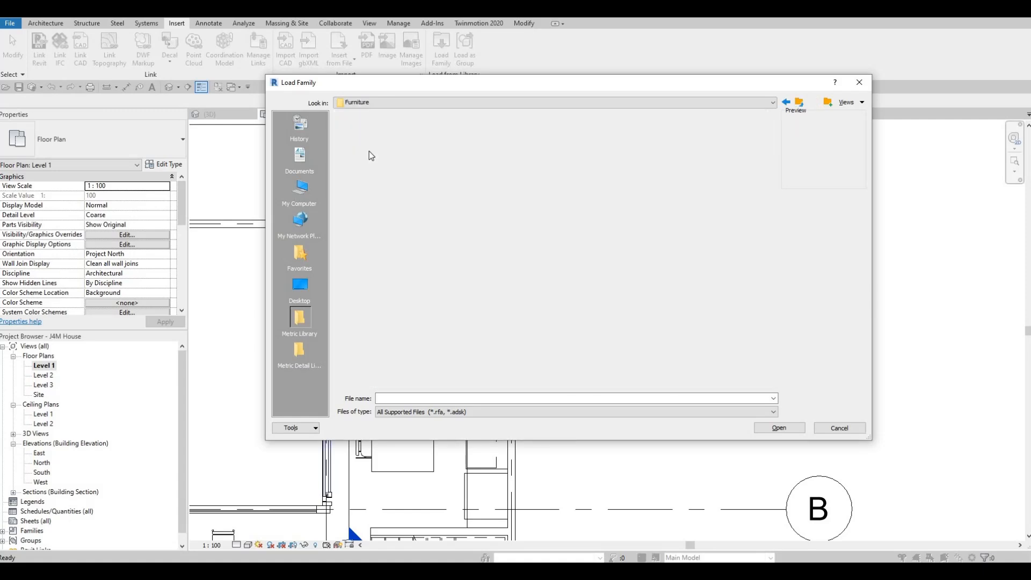
{"action": "double_click", "coordinate": [371, 139]}
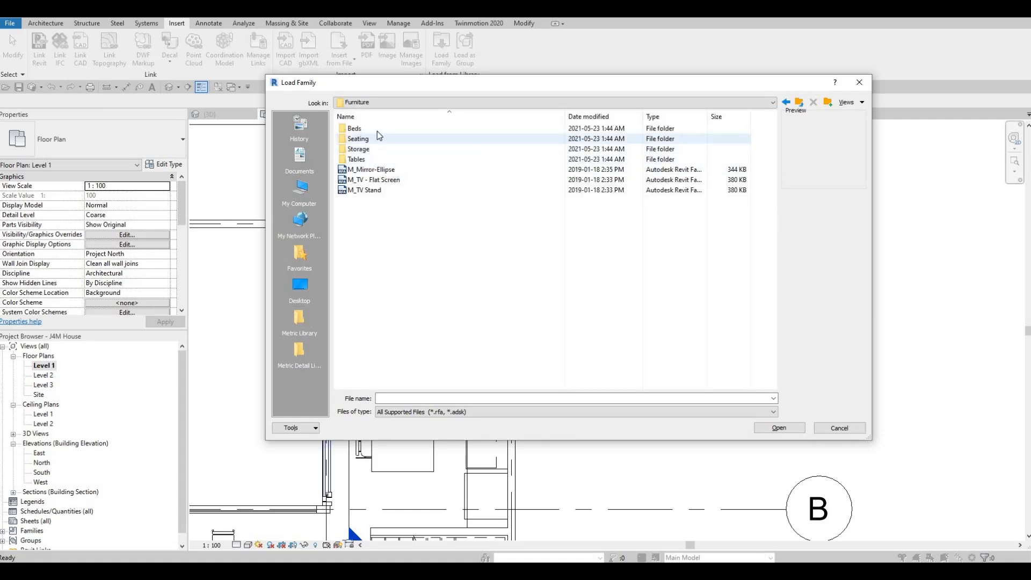
{"action": "left_click", "coordinate": [800, 103]}
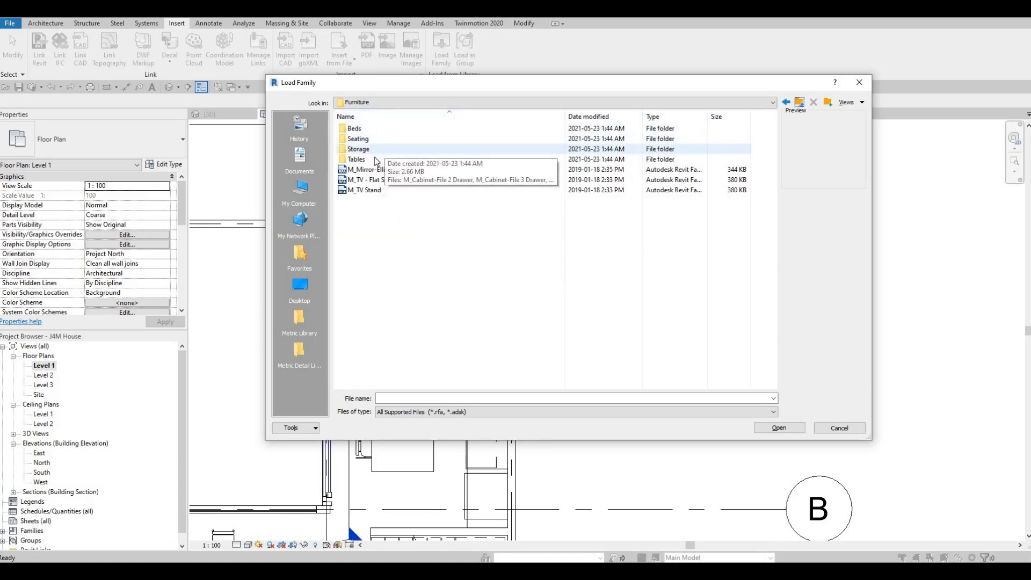
Load the M_Table-Dining Round w Chairs family from the Tables folder, overwriting the shared sub-component family with its version.
{"action": "key", "text": "Return"}
{"action": "left_click", "coordinate": [397, 133]}
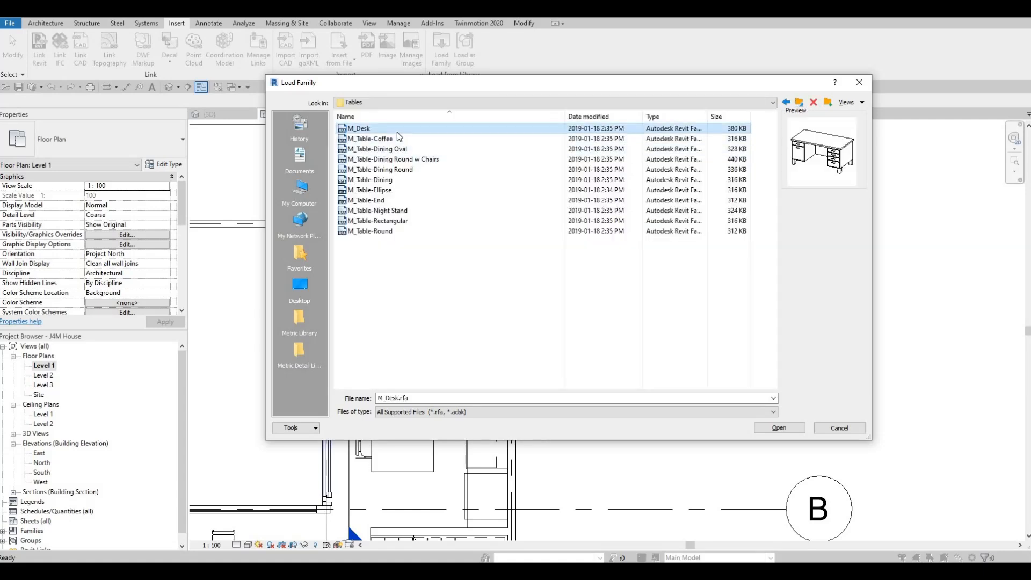
{"action": "key", "text": "Down"}
{"action": "key", "text": "Down"}
{"action": "key", "text": "Down"}
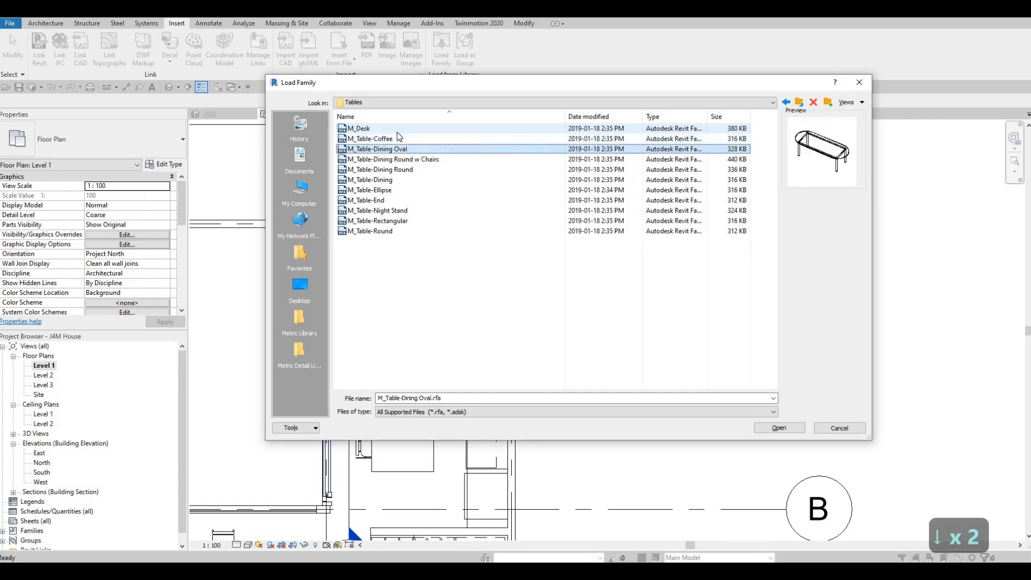
{"action": "key", "text": "Down"}
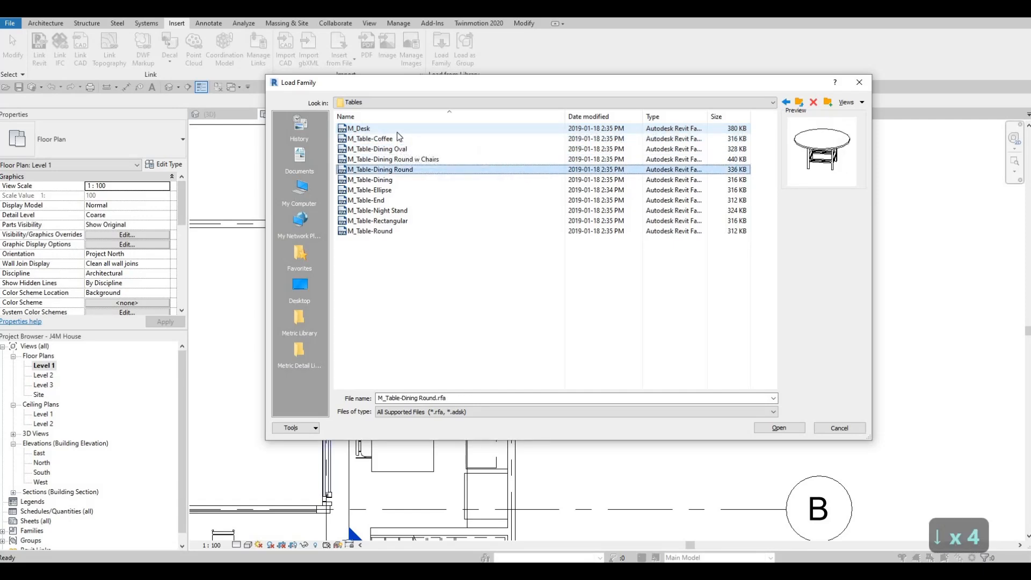
{"action": "key", "text": "Up"}
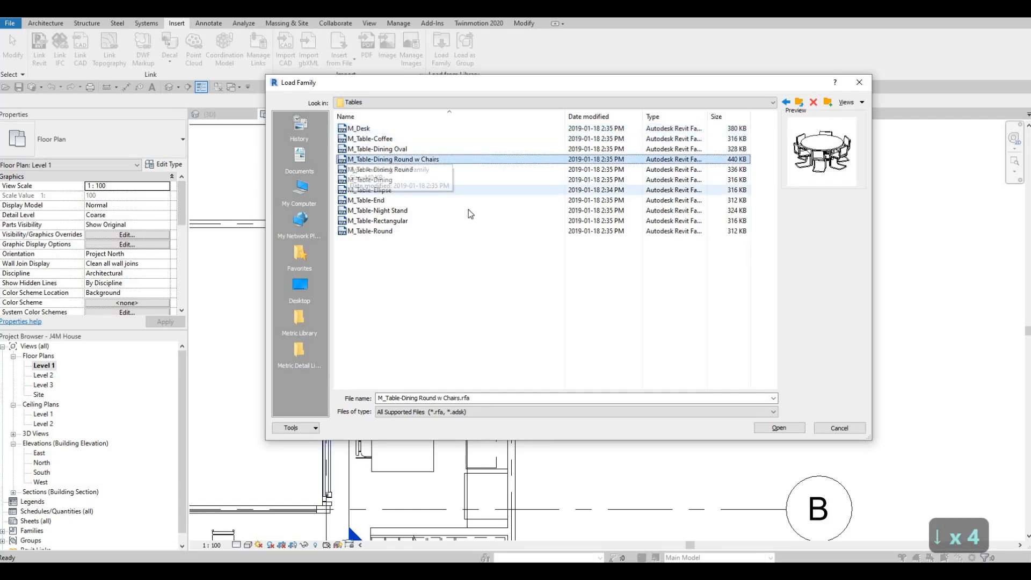
{"action": "left_click", "coordinate": [776, 428]}
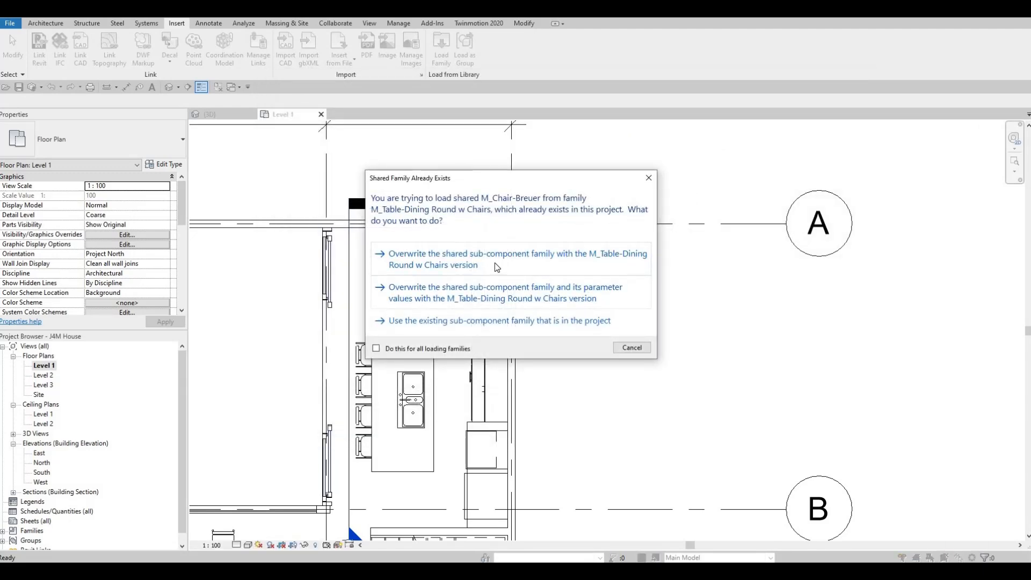
{"action": "left_click", "coordinate": [494, 263]}
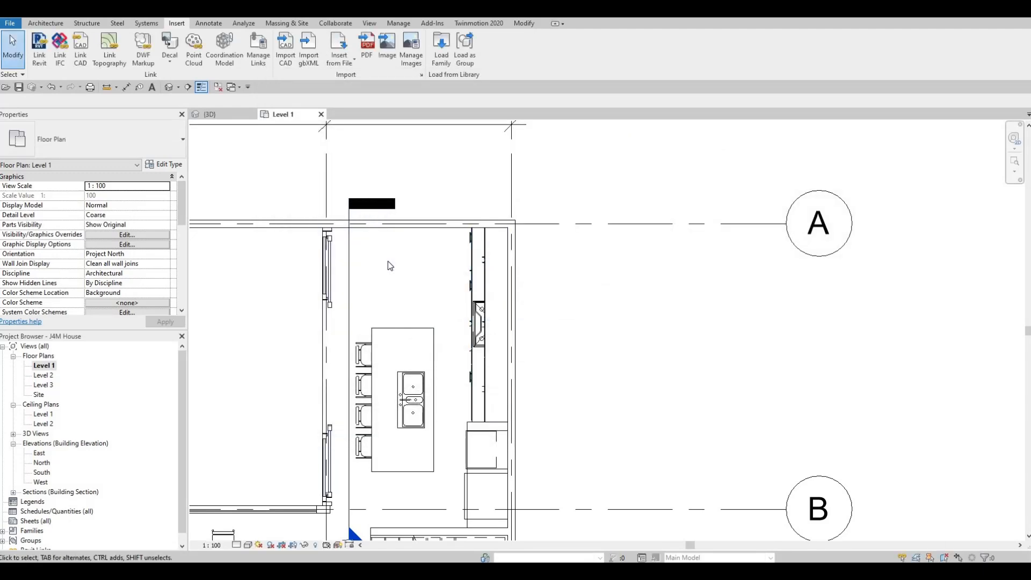
Place the 0915mm Diameter round dining table with chairs in the open space between the kitchen island and the wall on grid A.
{"action": "key", "text": "c"}
{"action": "key", "text": "m"}
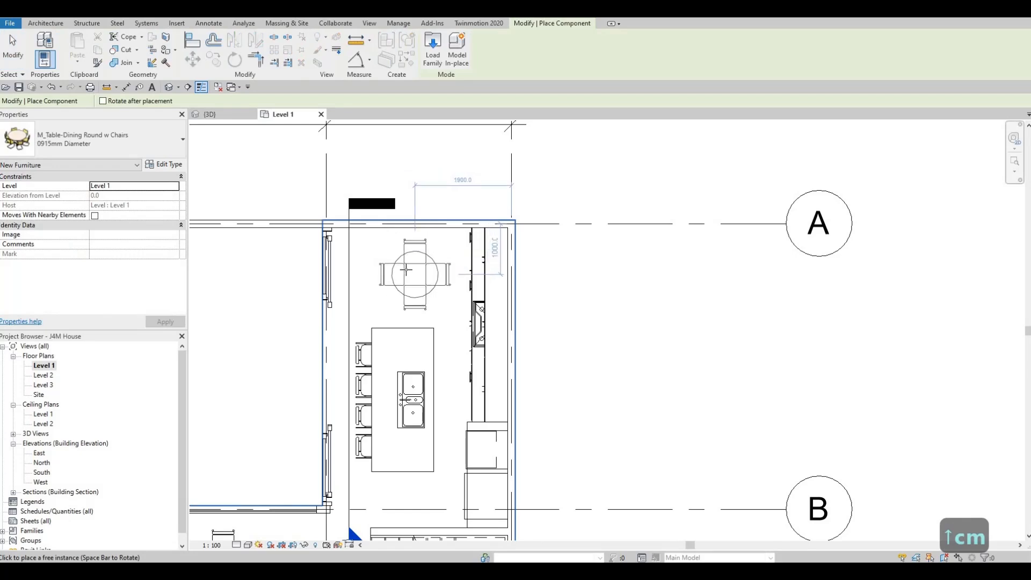
{"action": "scroll", "coordinate": [408, 269], "scroll_direction": "up", "scroll_amount": 1}
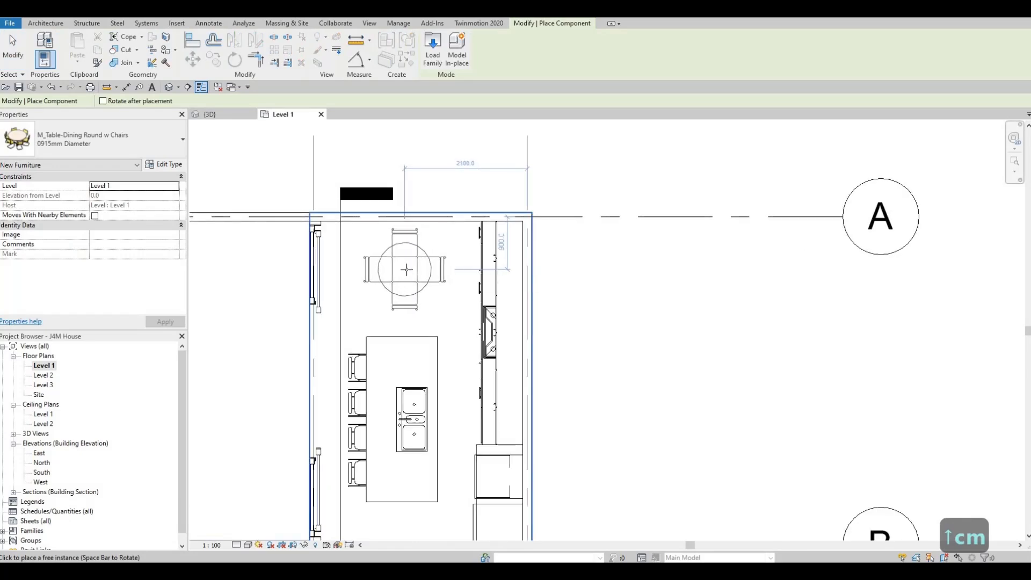
{"action": "left_click", "coordinate": [391, 271]}
{"action": "key", "text": "Escape"}
{"action": "key", "text": "Escape"}
{"action": "key", "text": "Escape"}
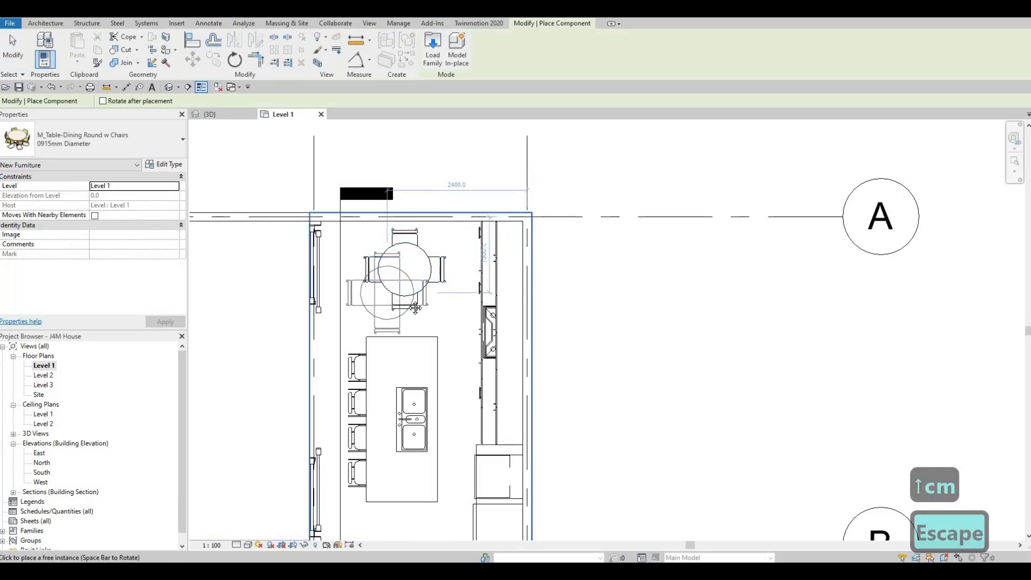
Nudge the round dining table slightly to the left in the plan, above the kitchen island.
{"action": "scroll", "coordinate": [457, 282], "scroll_direction": "down", "scroll_amount": 1}
{"action": "left_click", "coordinate": [476, 267]}
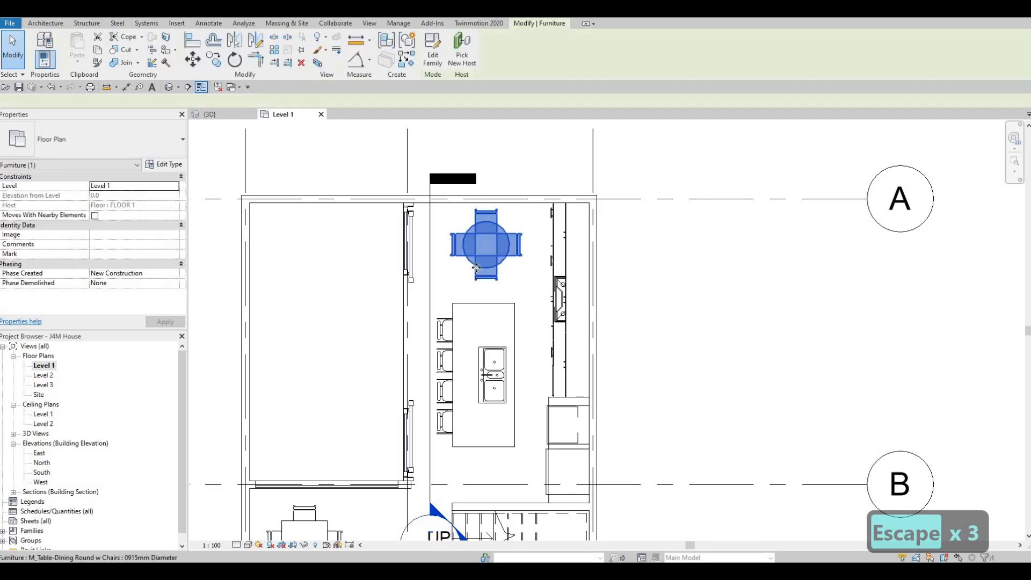
{"action": "key", "text": "Left"}
{"action": "key", "text": "Left"}
{"action": "key", "text": "Left"}
{"action": "key", "text": "Right"}
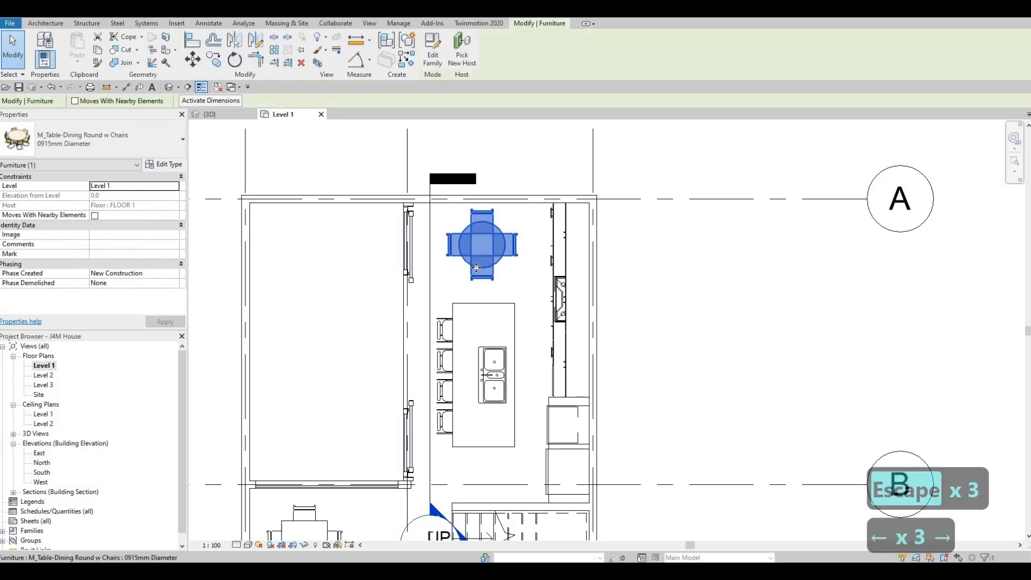
{"action": "key", "text": "Left"}
{"action": "key", "text": "Escape"}
{"action": "key", "text": "Escape"}
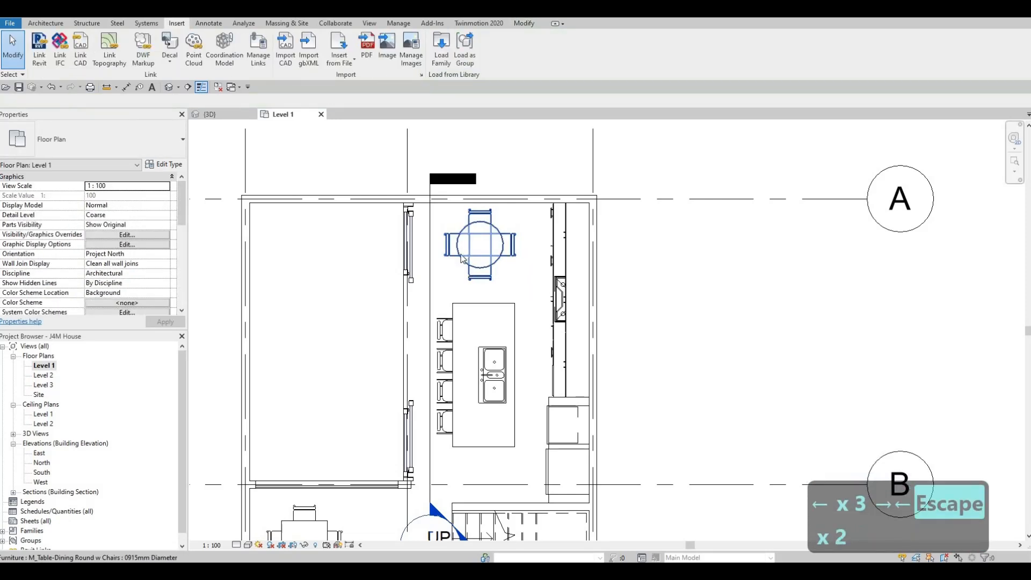
Examine the Level 1 plan from the kitchen to the living room and the exterior walls around the entrance.
{"action": "middle_click_drag", "start_coordinate": [422, 328], "coordinate": [432, 270]}
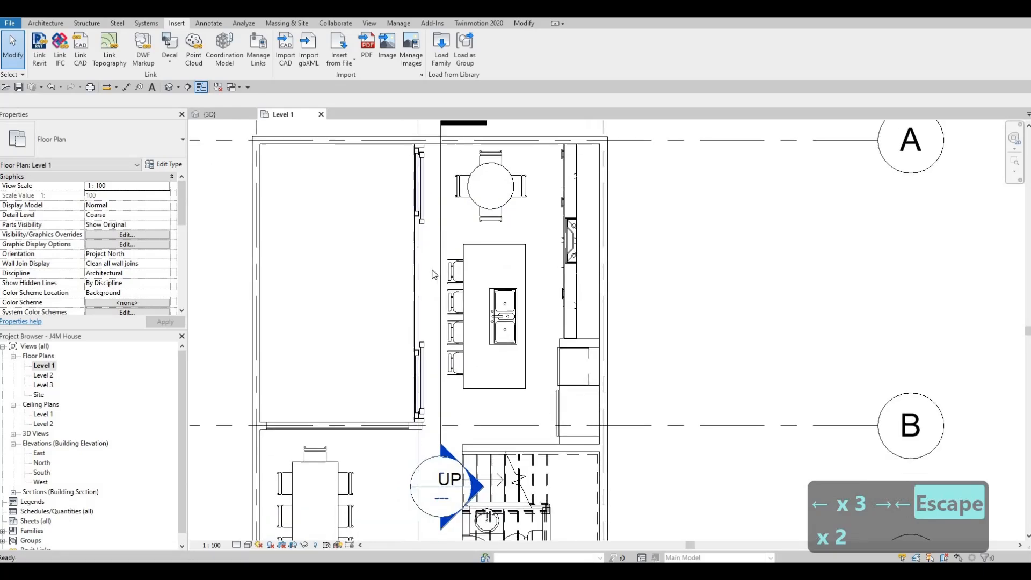
{"action": "scroll", "coordinate": [434, 274], "scroll_direction": "down", "scroll_amount": 5}
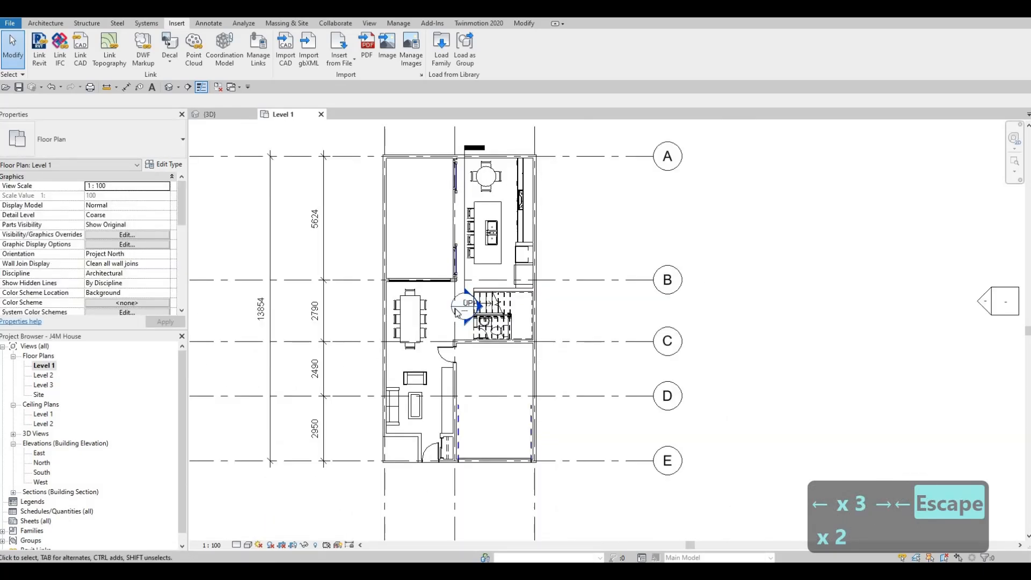
{"action": "scroll", "coordinate": [416, 442], "scroll_direction": "up", "scroll_amount": 4}
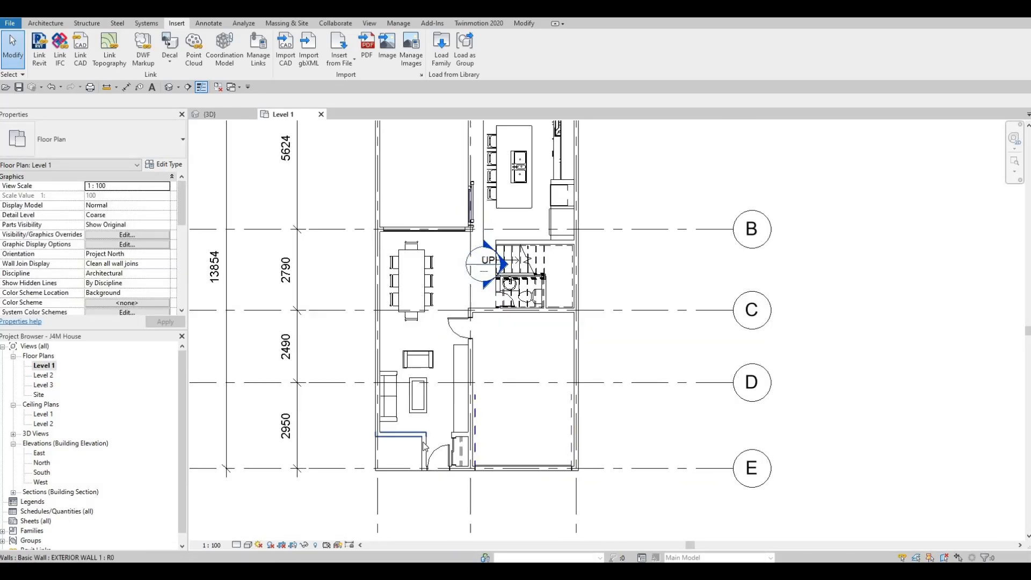
{"action": "scroll", "coordinate": [468, 448], "scroll_direction": "down", "scroll_amount": 2}
{"action": "key", "text": "Escape"}
{"action": "key", "text": "Escape"}
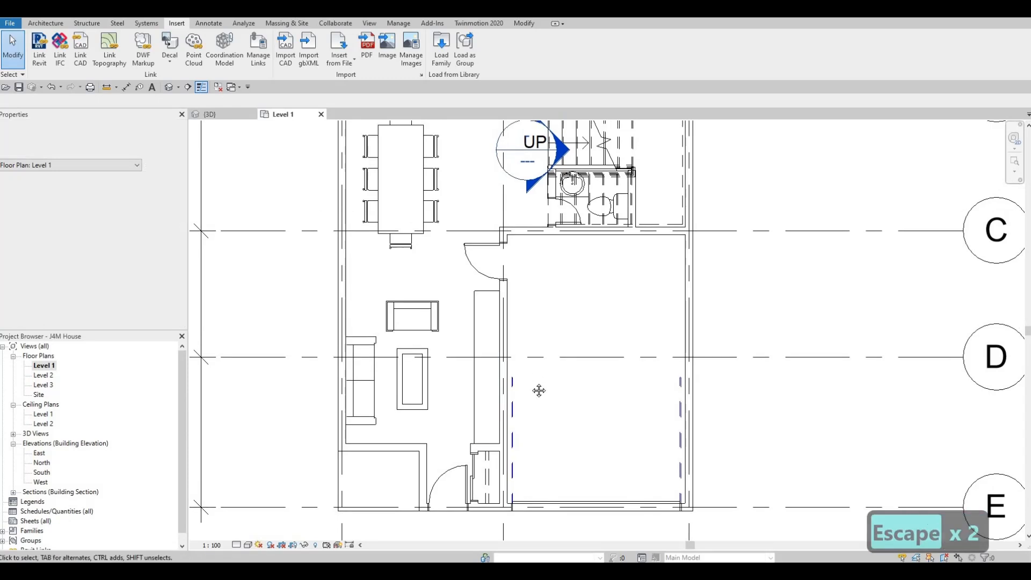
{"action": "key", "text": "Escape"}
{"action": "scroll", "coordinate": [445, 459], "scroll_direction": "down", "scroll_amount": 1}
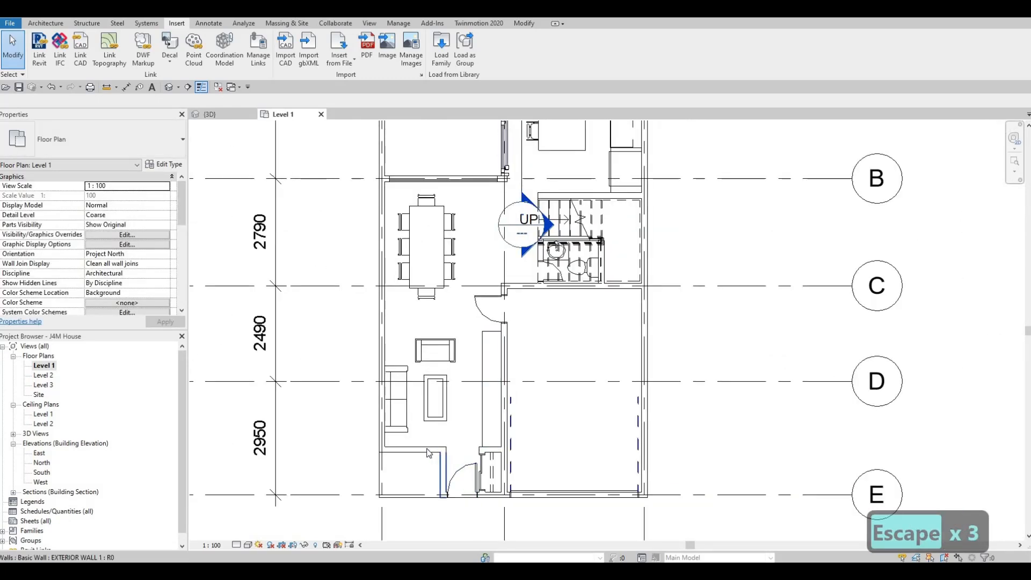
{"action": "middle_click_drag", "start_coordinate": [459, 277], "coordinate": [448, 378]}
{"action": "scroll", "coordinate": [448, 379], "scroll_direction": "down", "scroll_amount": 1}
{"action": "middle_click_drag", "start_coordinate": [448, 383], "coordinate": [449, 427]}
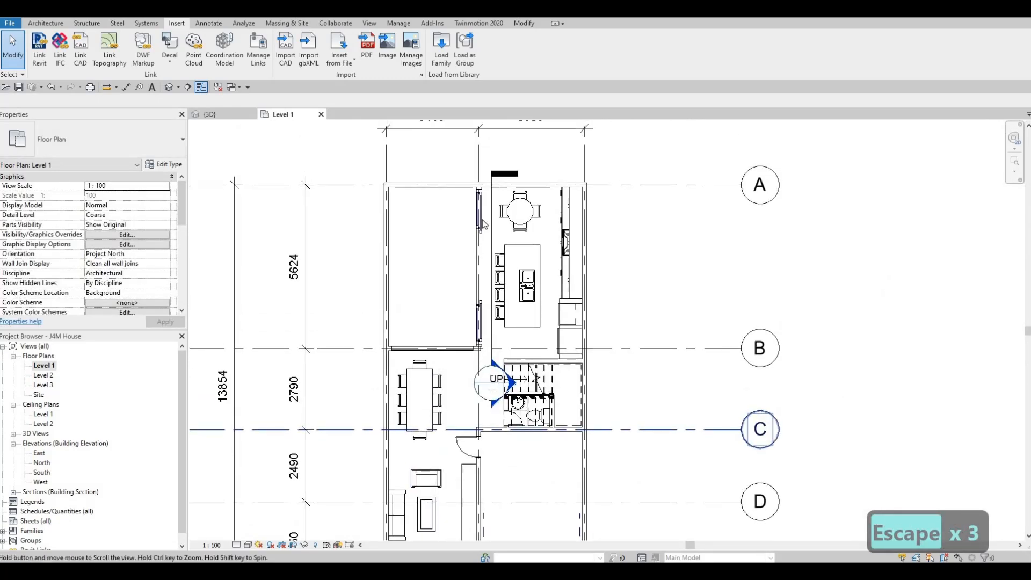
Draw a curtain wall about 1 m long within the horizontal exterior wall below the living room, matching the existing curtain wall on grid B.
{"action": "left_click", "coordinate": [434, 350]}
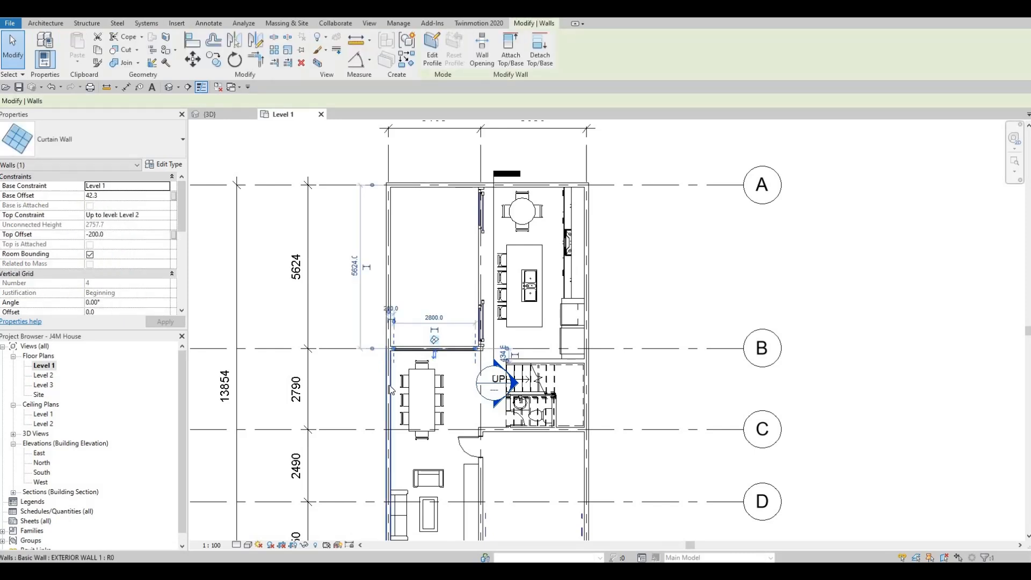
{"action": "key", "text": "c"}
{"action": "key", "text": "s"}
{"action": "middle_click_drag", "start_coordinate": [396, 513], "coordinate": [410, 396]}
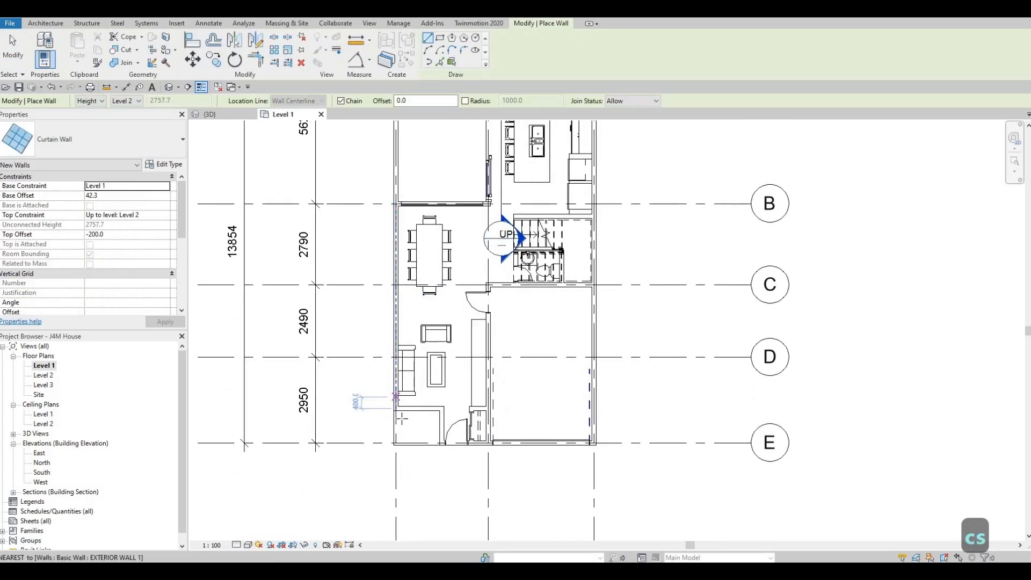
{"action": "scroll", "coordinate": [410, 396], "scroll_direction": "up", "scroll_amount": 4}
{"action": "left_click", "coordinate": [402, 420]}
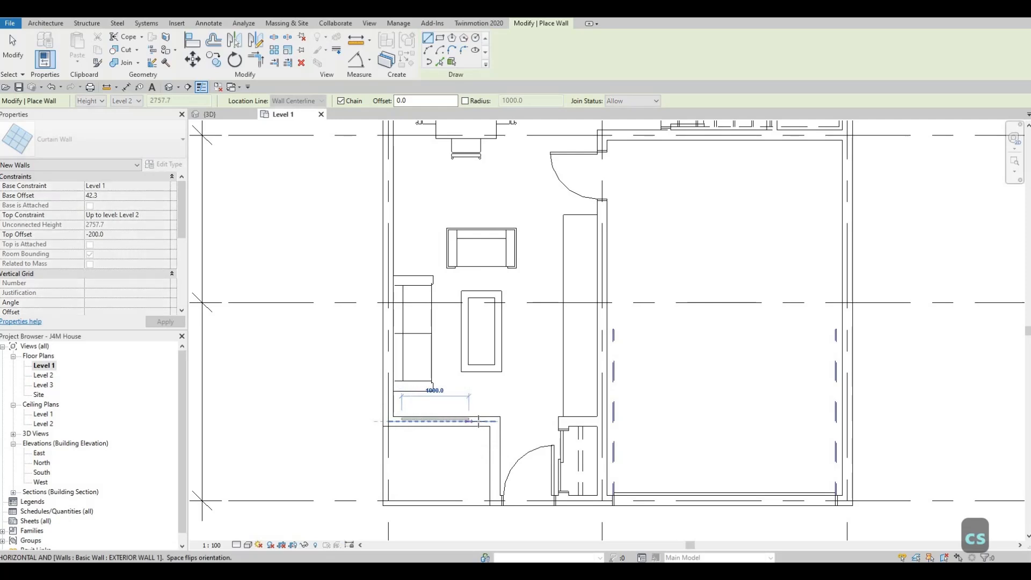
{"action": "key", "text": "Escape"}
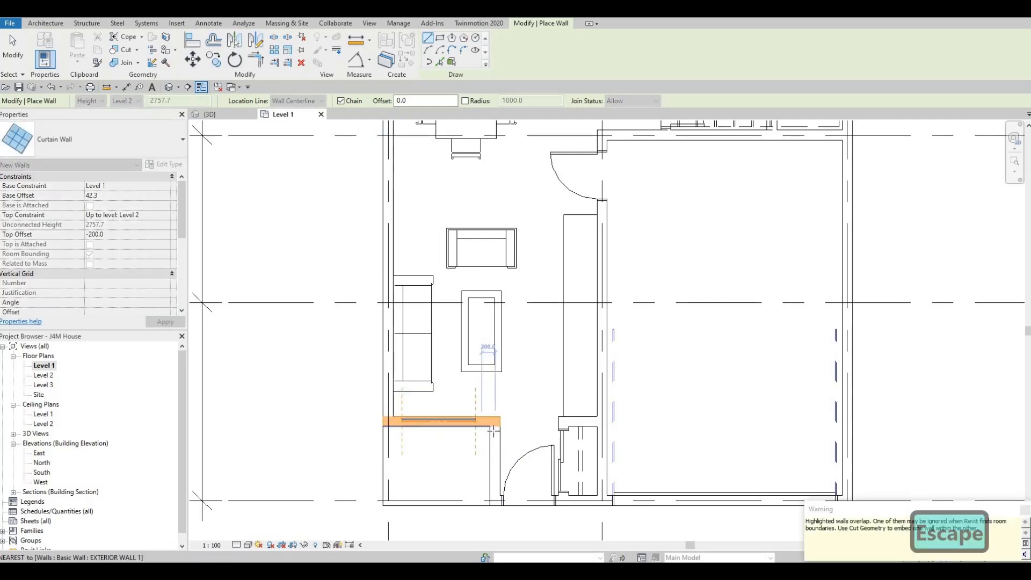
Draw a second curtain wall within the short vertical exterior wall beside the entrance door.
{"action": "left_click", "coordinate": [495, 434]}
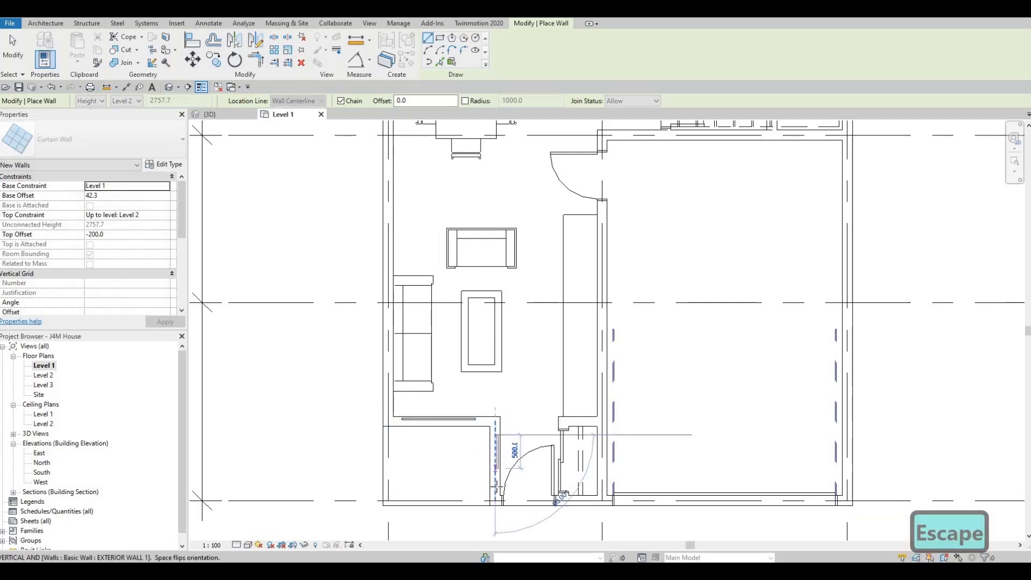
{"action": "left_click", "coordinate": [495, 486]}
{"action": "key", "text": "Escape"}
{"action": "key", "text": "Escape"}
{"action": "key", "text": "Escape"}
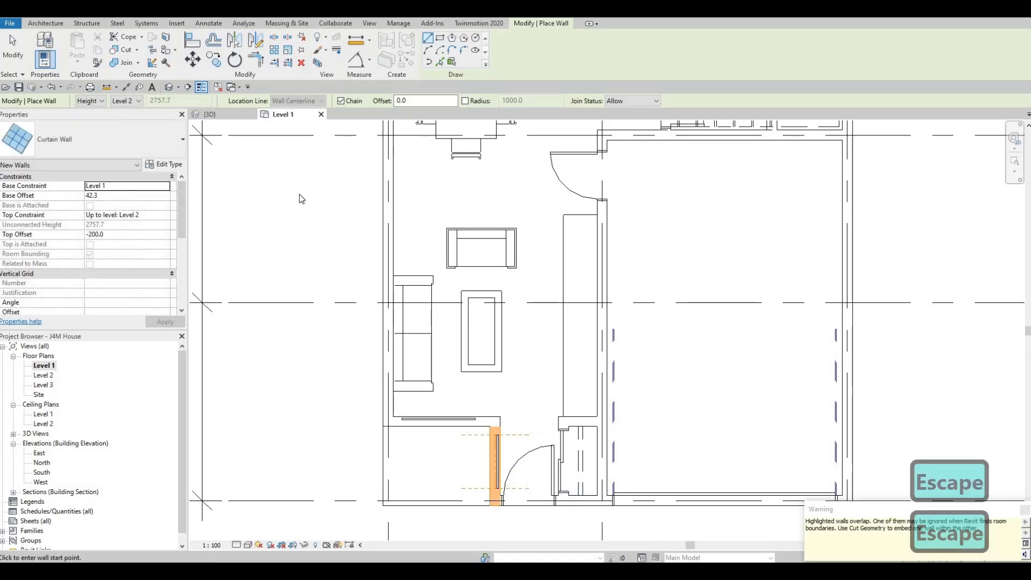
In the 3D view, cut the two new curtain walls out of the exterior walls beside the entrance with Cut Geometry.
{"action": "key", "text": "ctrl+Tab"}
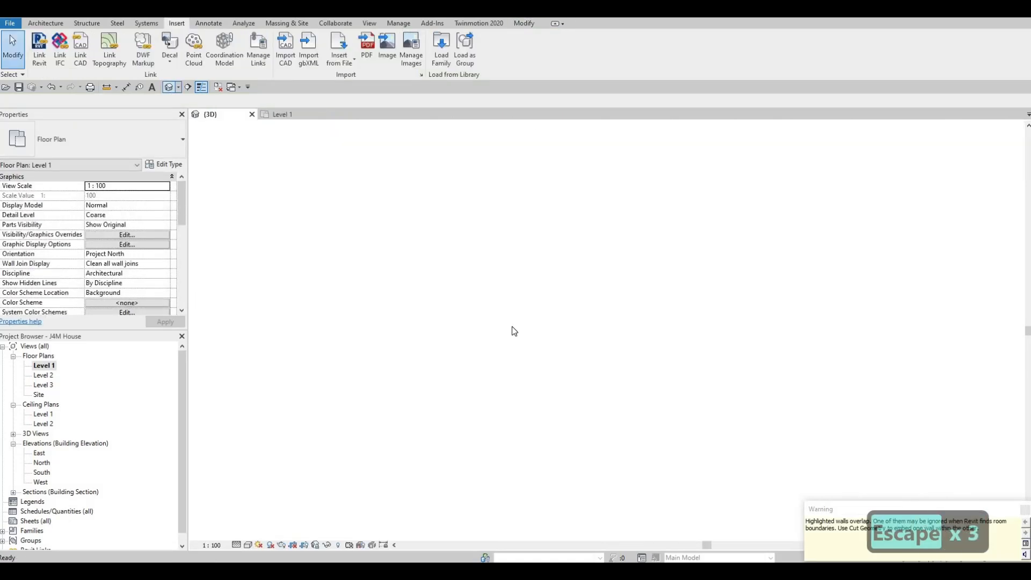
{"action": "middle_click_drag", "start_coordinate": [510, 352], "coordinate": [389, 326], "text": "shift"}
{"action": "middle_click_drag", "start_coordinate": [663, 354], "coordinate": [350, 335]}
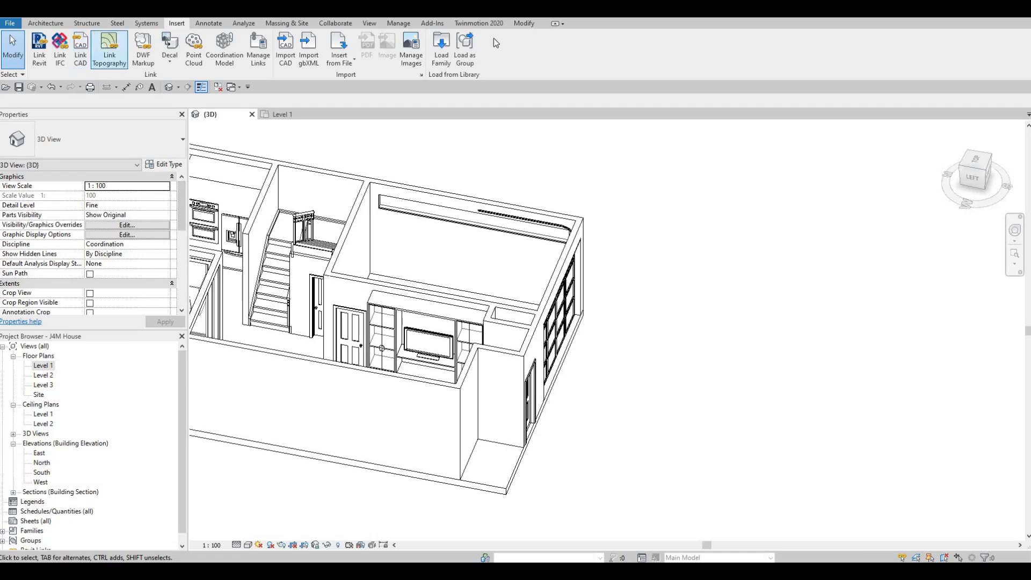
{"action": "left_click", "coordinate": [531, 24]}
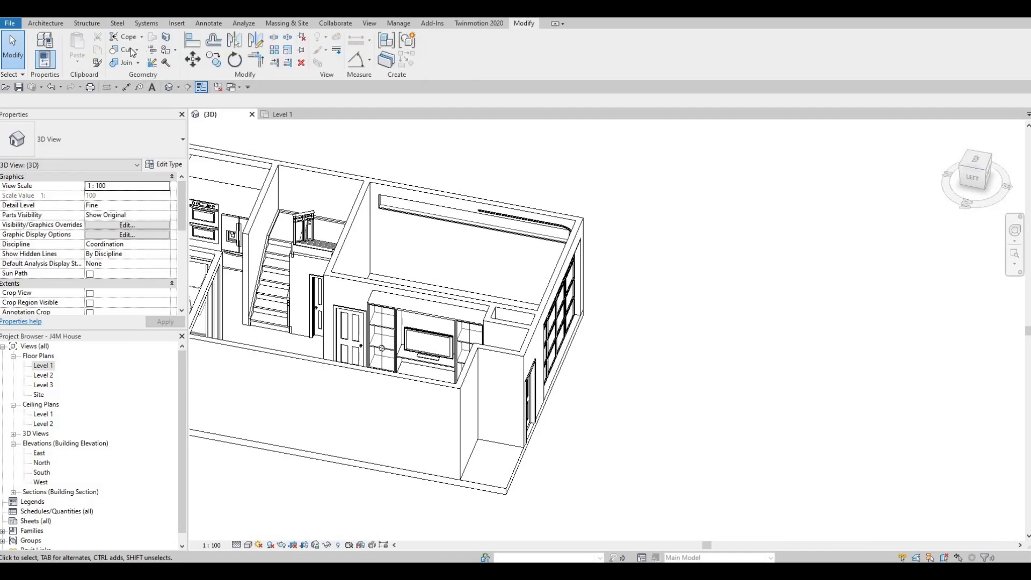
{"action": "left_click", "coordinate": [126, 49]}
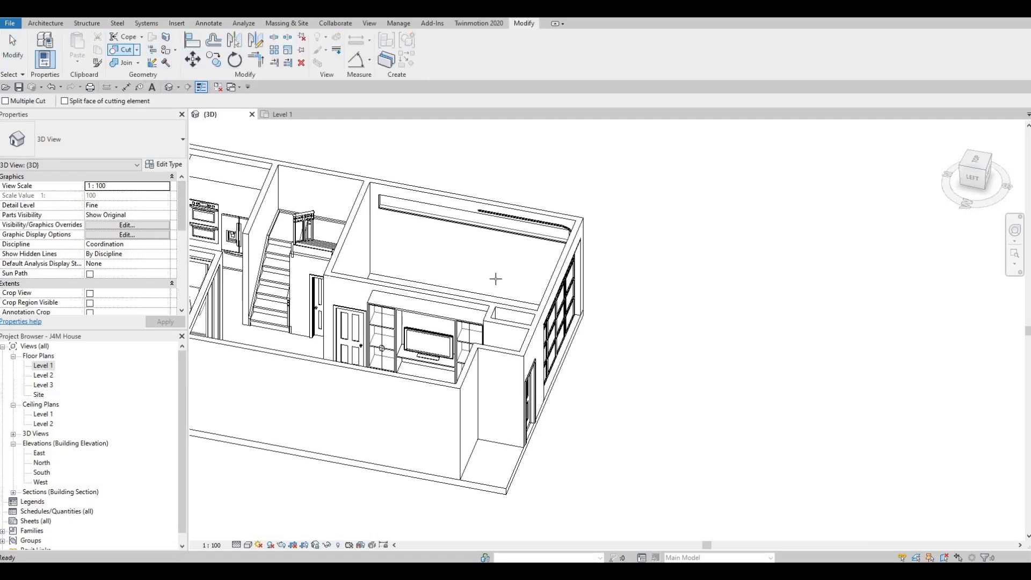
{"action": "left_click", "coordinate": [471, 381]}
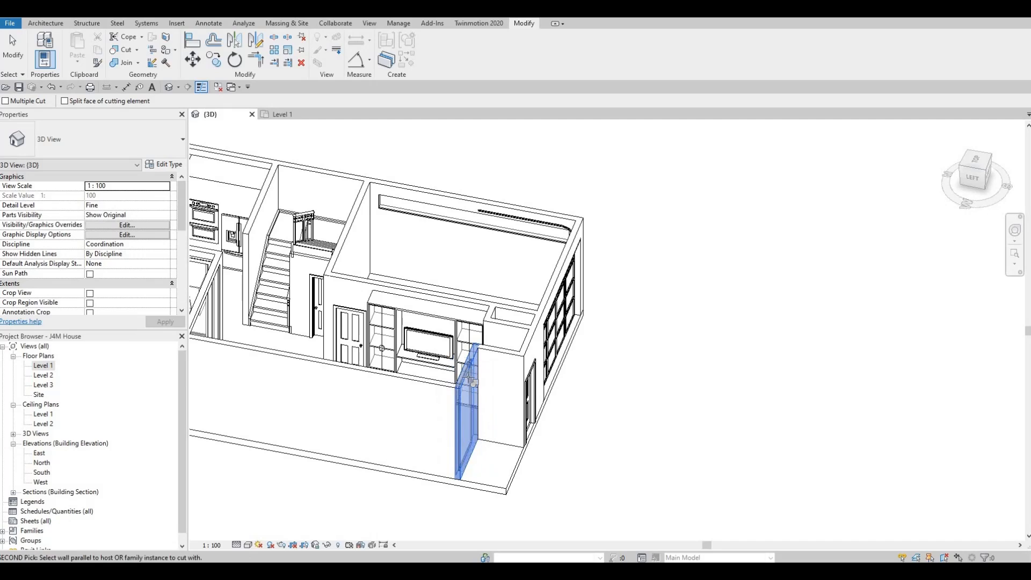
{"action": "left_click", "coordinate": [495, 351]}
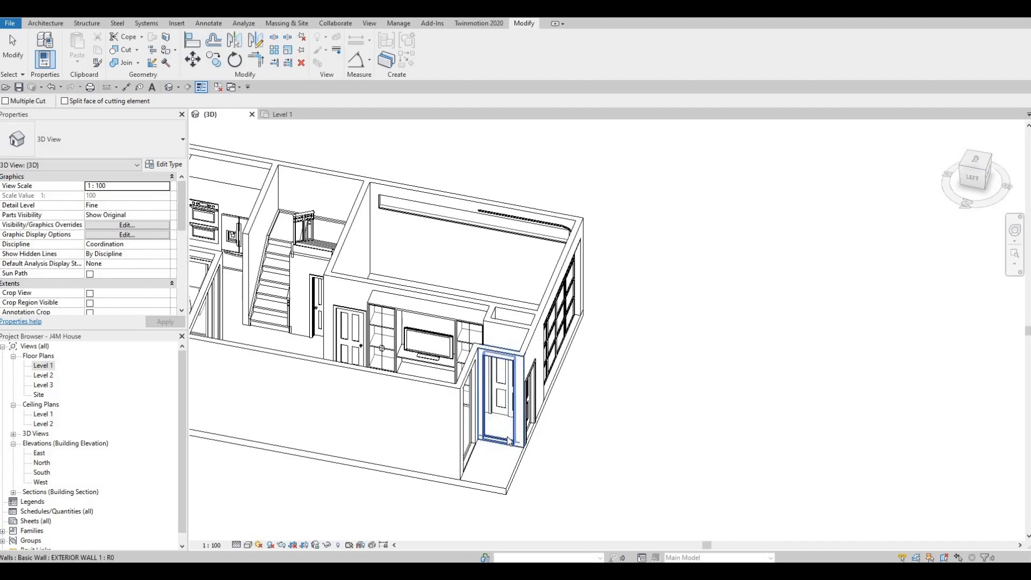
{"action": "key", "text": "Escape"}
{"action": "key", "text": "Escape"}
Inspect the curtain walls by the patio and beside the entrance in the 3D view.
{"action": "middle_click_drag", "start_coordinate": [497, 376], "coordinate": [548, 338], "text": "shift"}
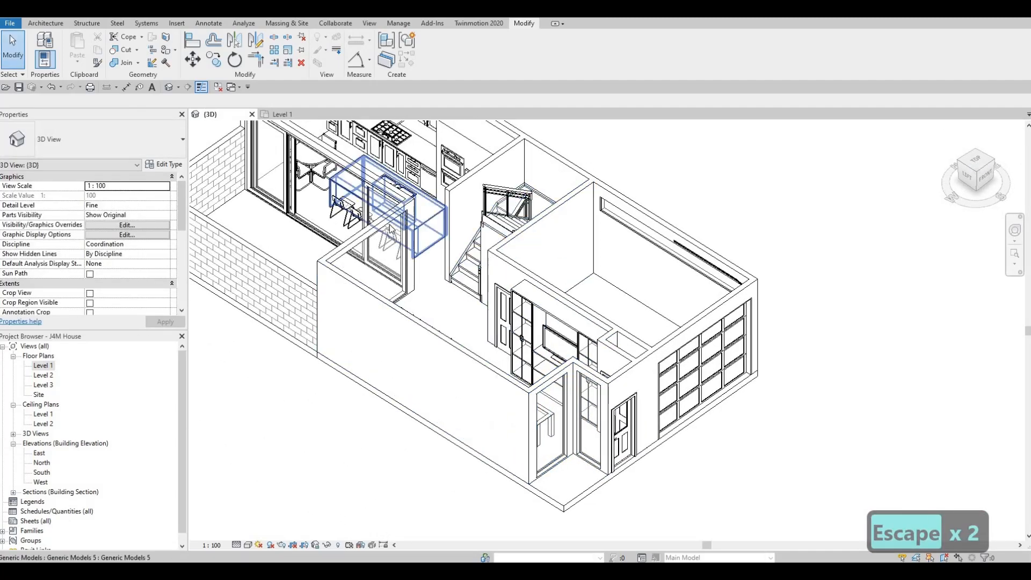
{"action": "left_click", "coordinate": [383, 225]}
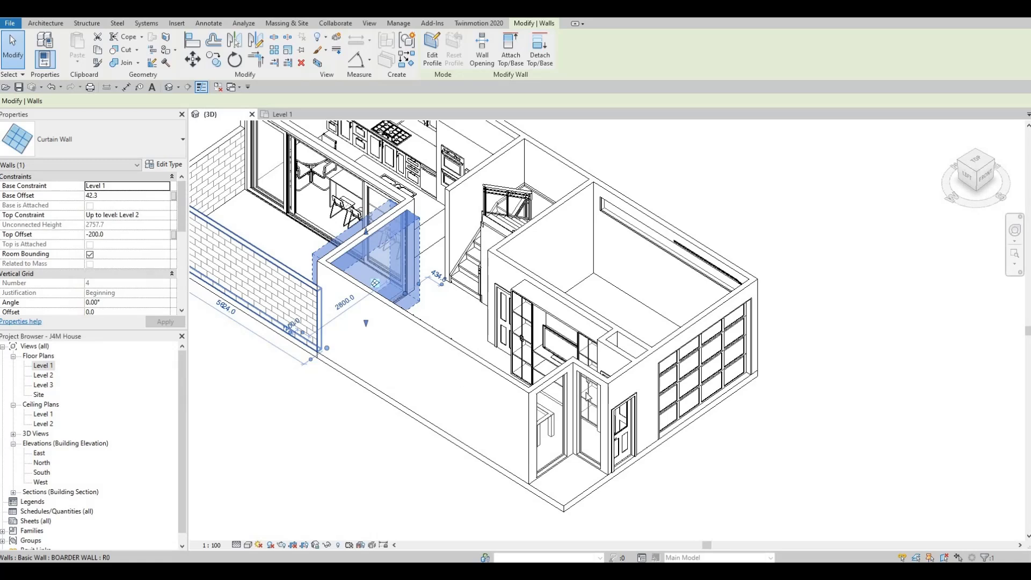
{"action": "key", "text": "Escape"}
{"action": "key", "text": "Escape"}
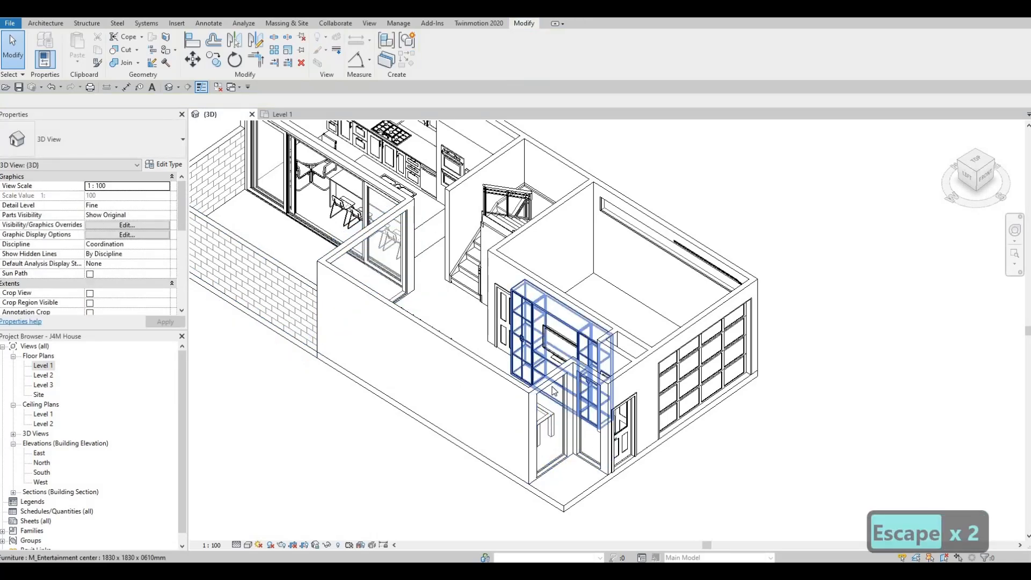
{"action": "left_click", "coordinate": [555, 398]}
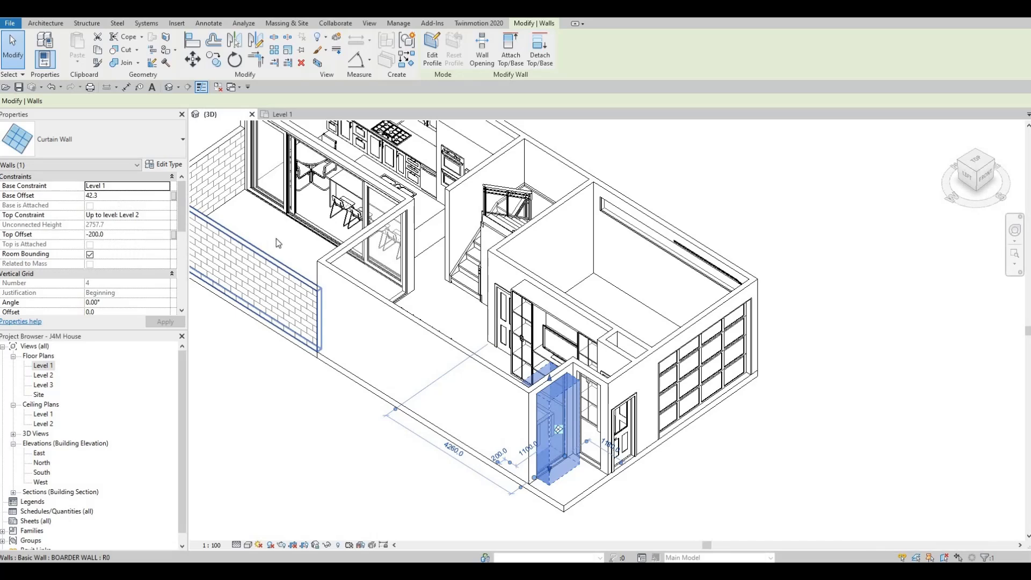
{"action": "key", "text": "Escape"}
{"action": "key", "text": "Escape"}
{"action": "key", "text": "Escape"}
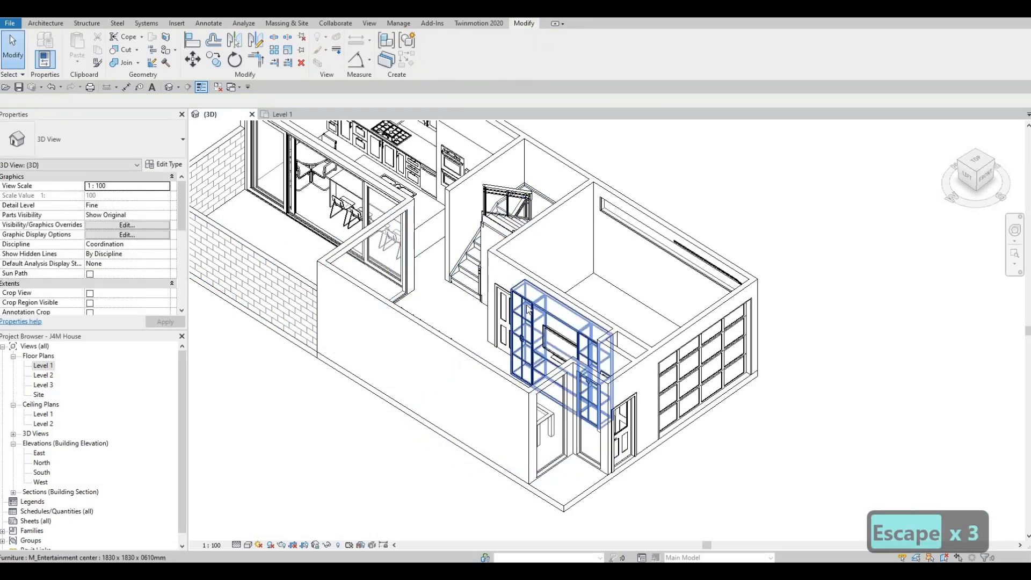
{"action": "middle_click_drag", "start_coordinate": [510, 282], "coordinate": [527, 289]}
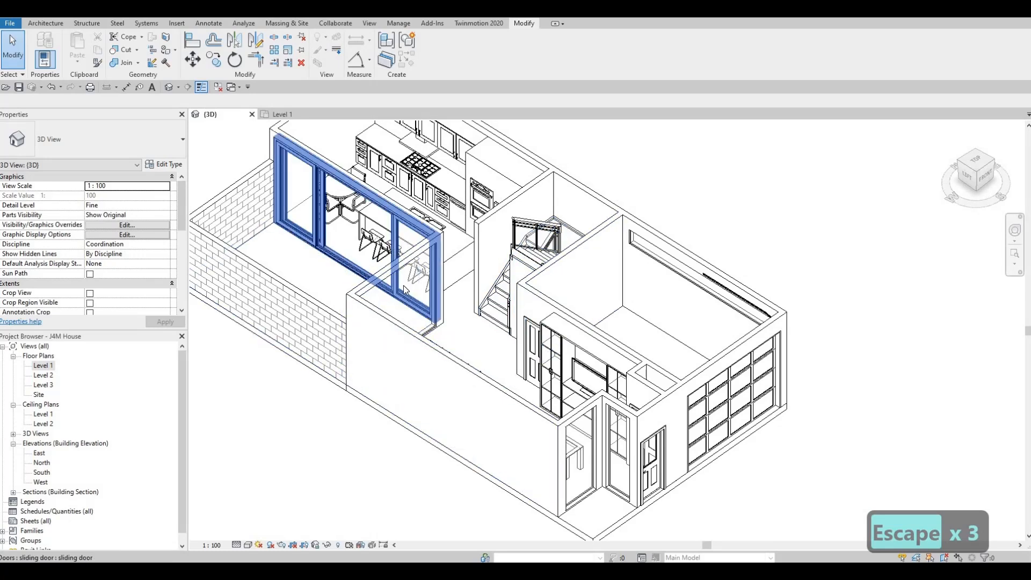
{"action": "scroll", "coordinate": [481, 305], "scroll_direction": "down", "scroll_amount": 2}
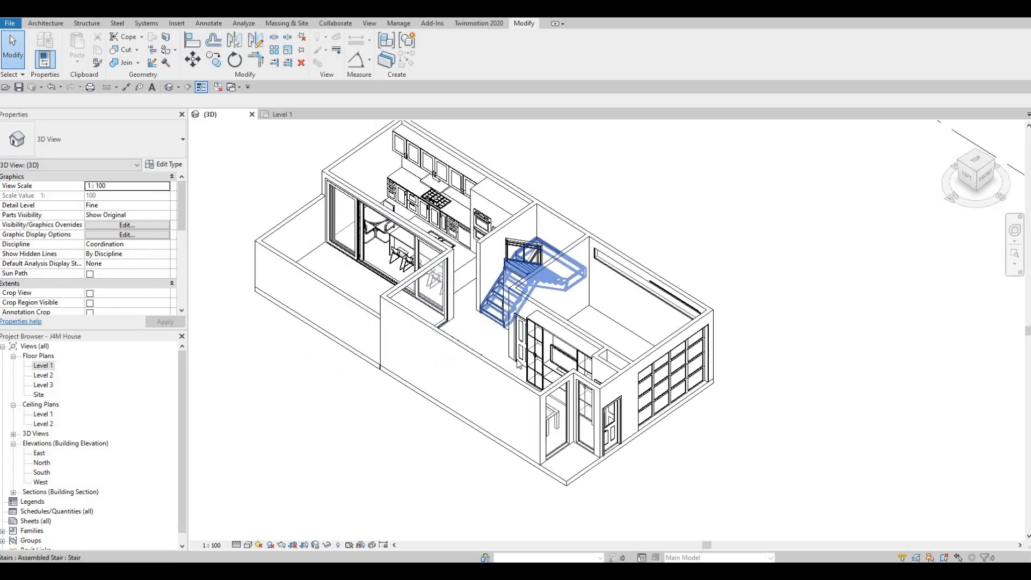
Open the Level 2 floor plan and bring its Underlay properties into view.
{"action": "double_click", "coordinate": [48, 375]}
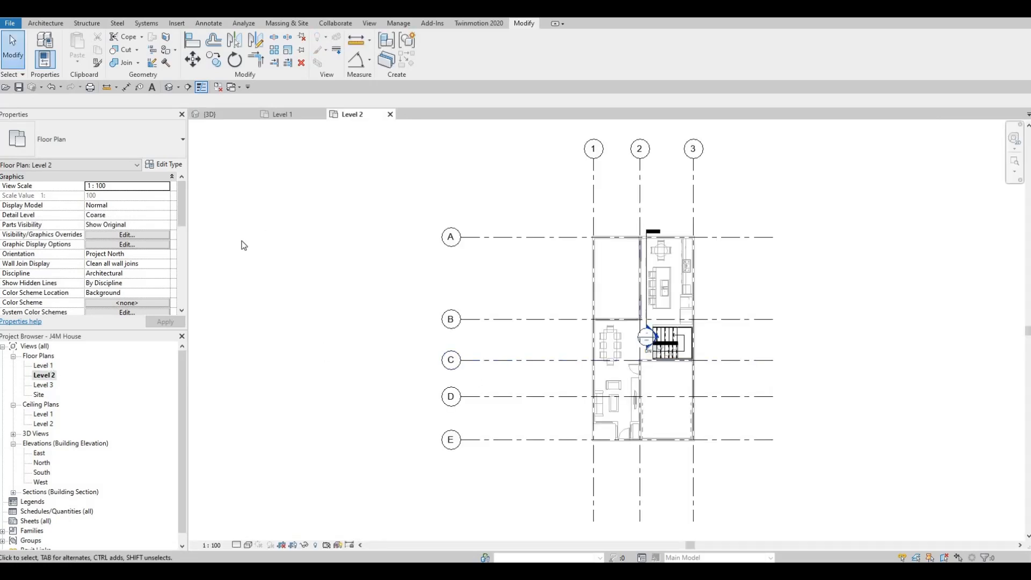
{"action": "key", "text": "ctrl+Tab"}
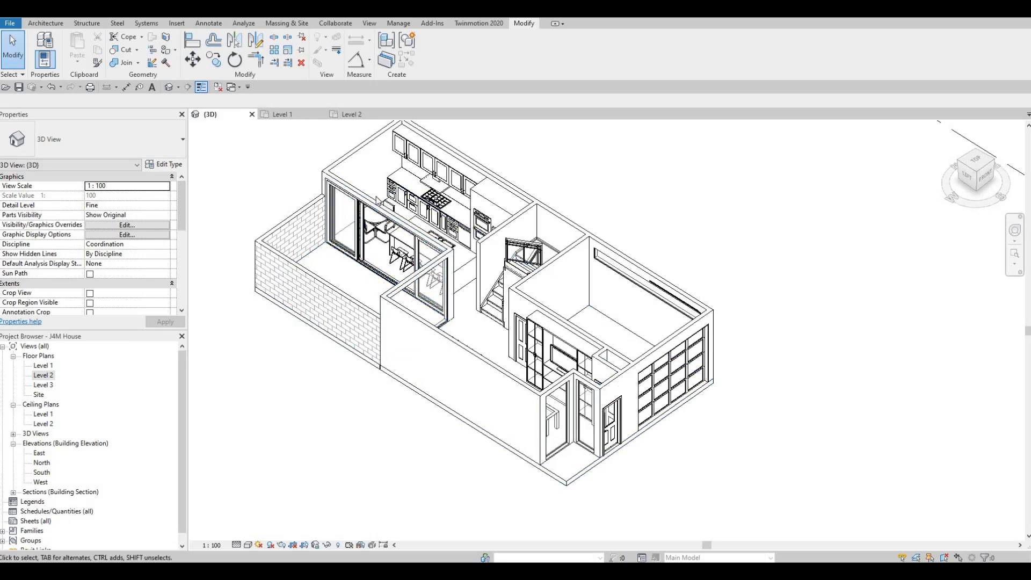
{"action": "left_click", "coordinate": [351, 115]}
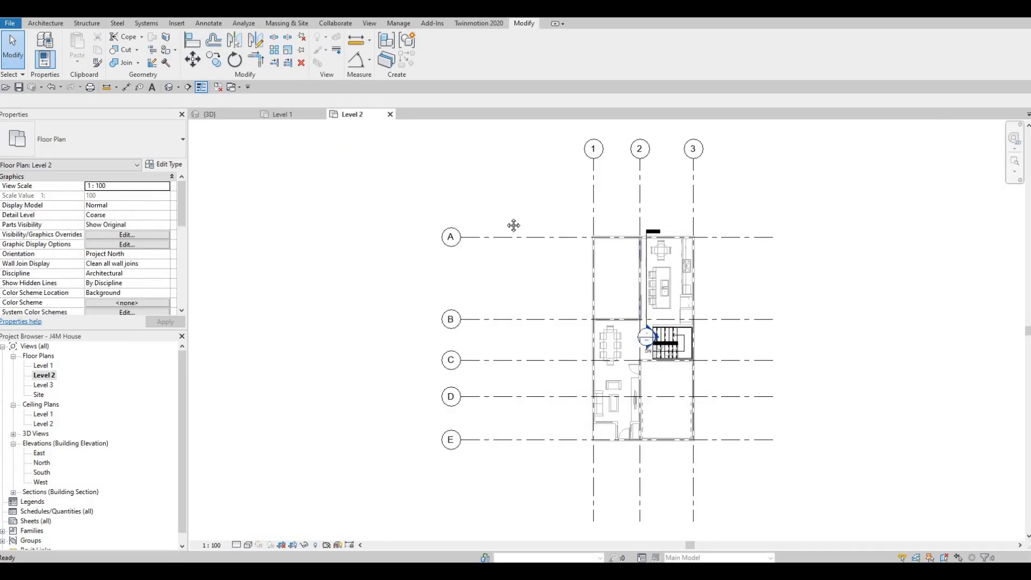
{"action": "scroll", "coordinate": [391, 296], "scroll_direction": "up", "scroll_amount": 3}
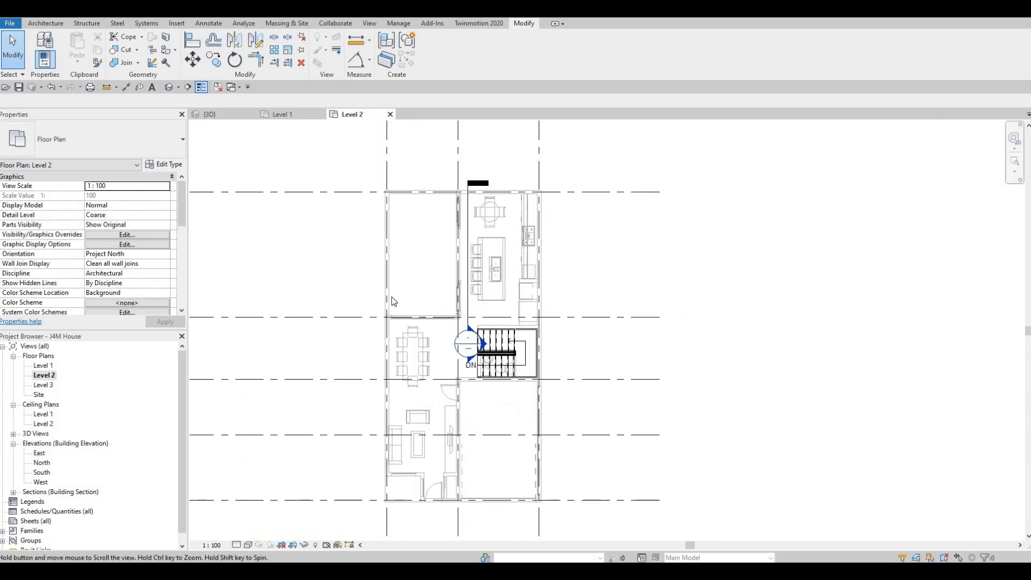
{"action": "key", "text": "Escape"}
{"action": "key", "text": "Escape"}
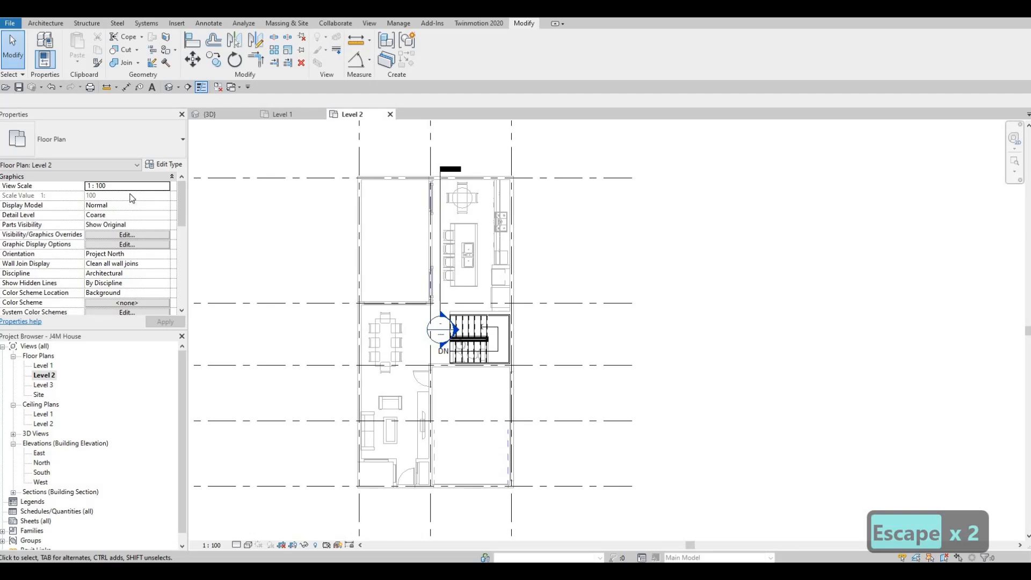
{"action": "scroll", "coordinate": [129, 220], "scroll_direction": "down", "scroll_amount": 6}
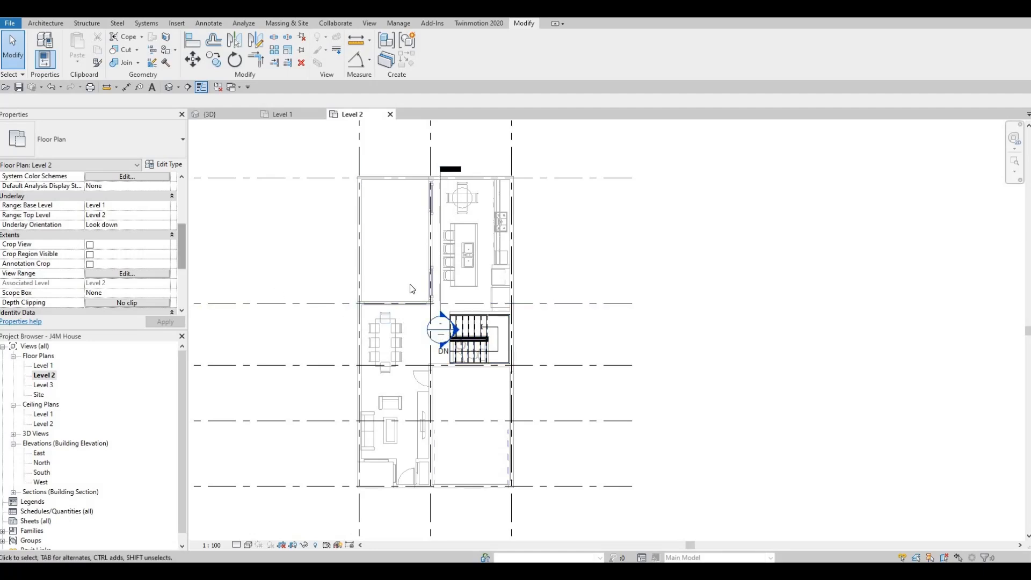
Check the types of the patio wall and the house's exterior wall along grid 1 on the Level 2 plan.
{"action": "left_click", "coordinate": [364, 212]}
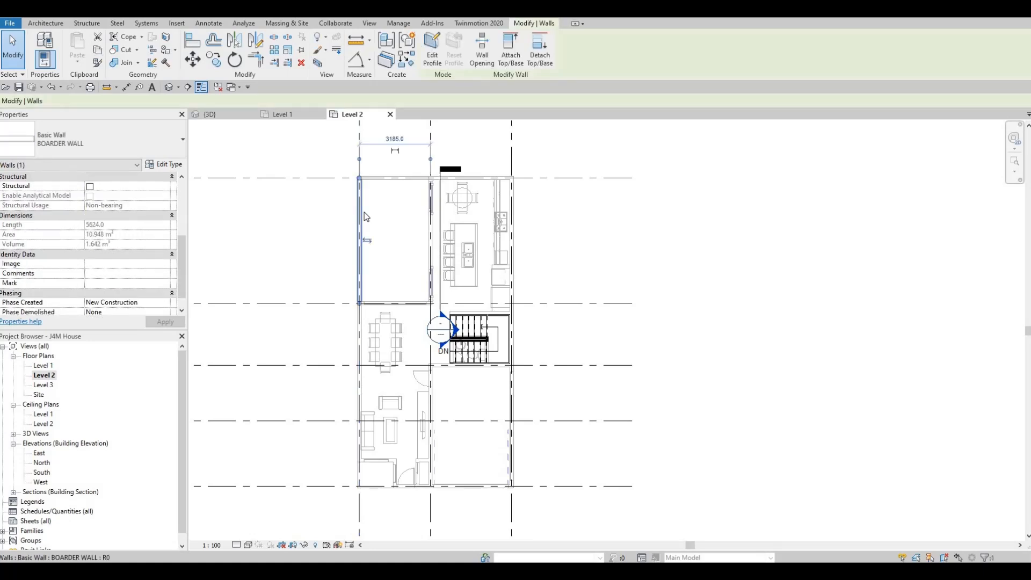
{"action": "key", "text": "Escape"}
{"action": "left_click", "coordinate": [360, 319]}
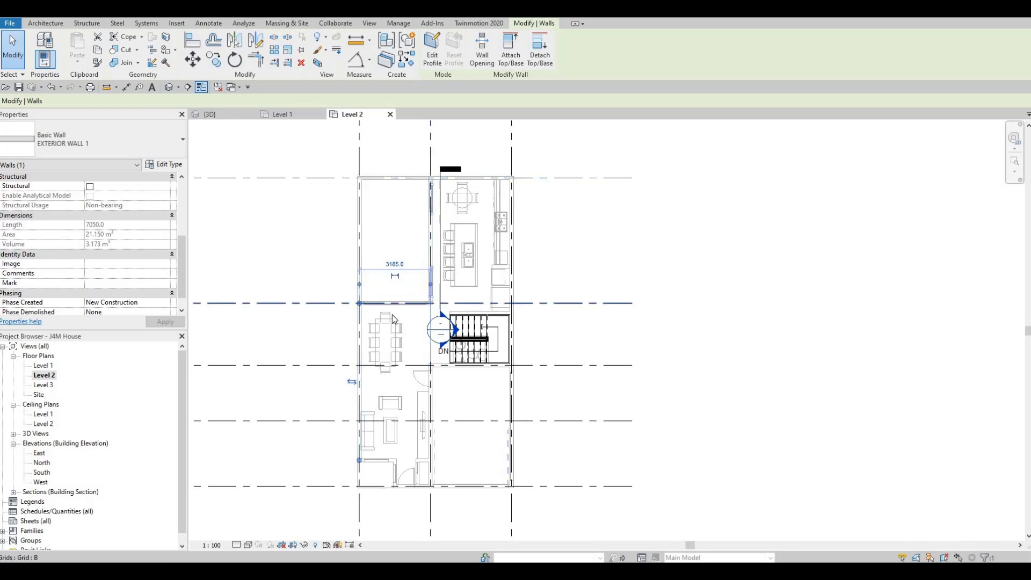
{"action": "left_click", "coordinate": [46, 23]}
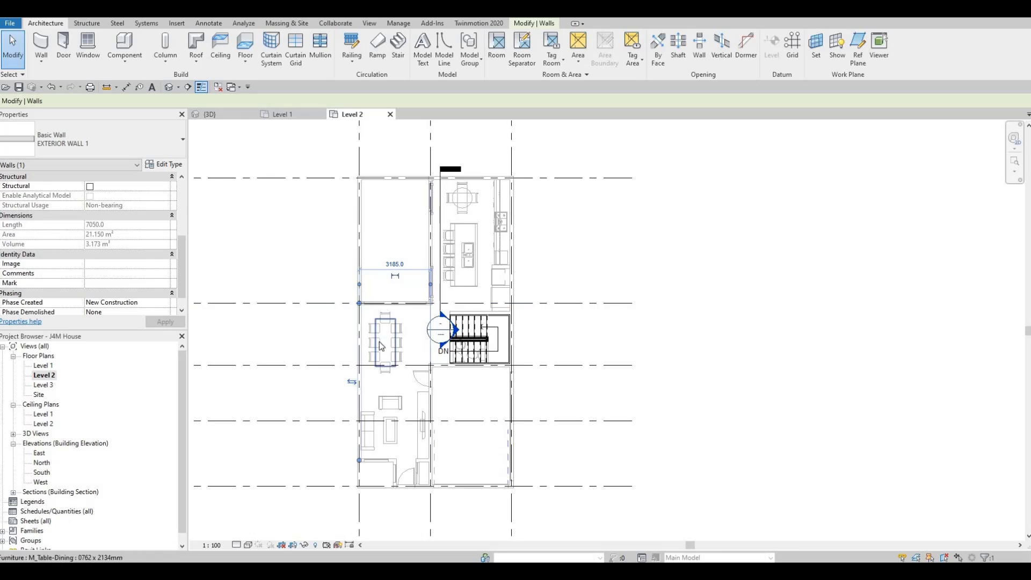
{"action": "key", "text": "Escape"}
{"action": "key", "text": "Escape"}
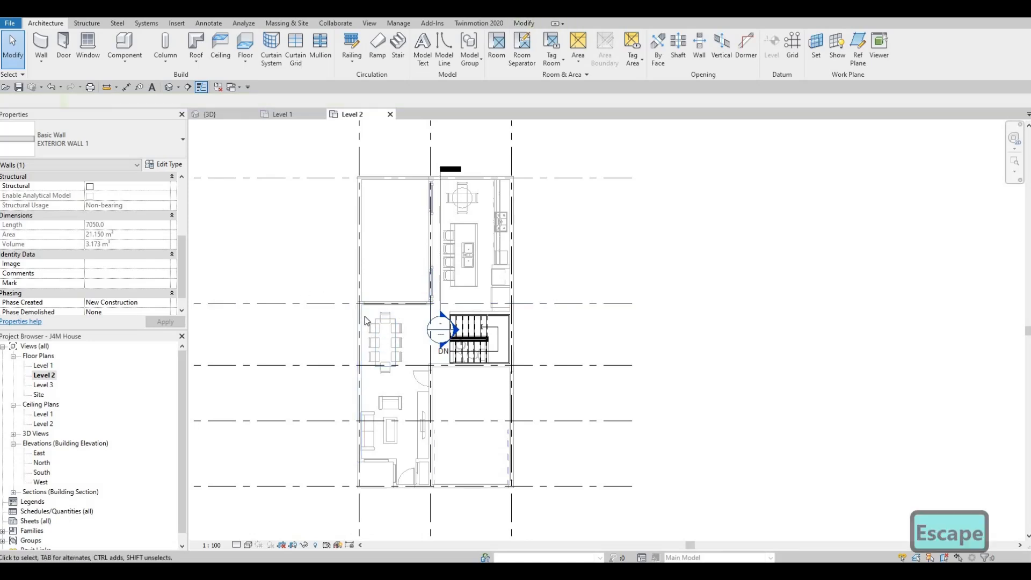
Create a similar EXTERIOR WALL 1 from Level 2 up to Level 3, running along grid B from grid 1 to grid 2.
{"action": "left_click", "coordinate": [360, 326]}
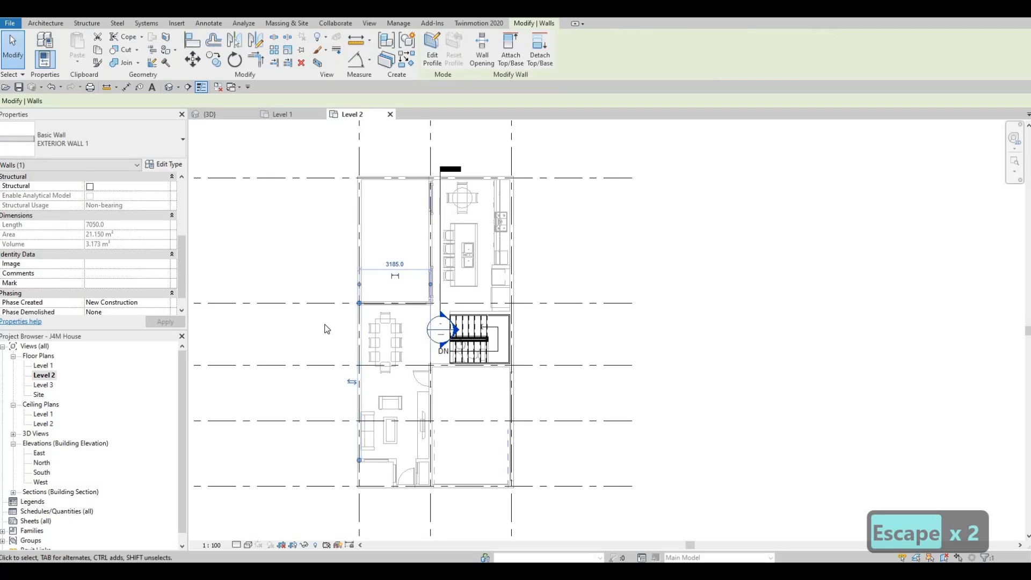
{"action": "key", "text": "c"}
{"action": "key", "text": "s"}
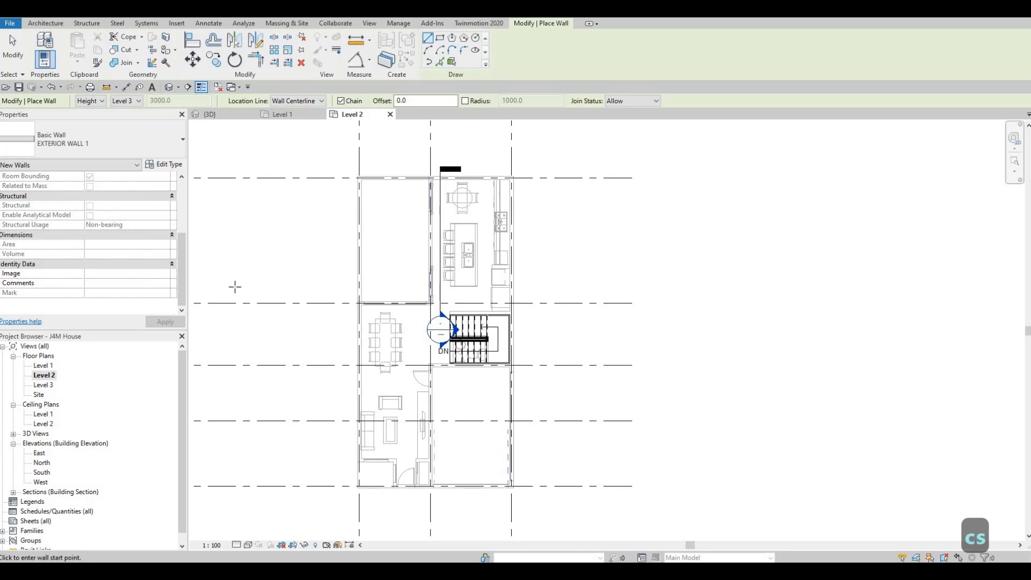
{"action": "scroll", "coordinate": [356, 305], "scroll_direction": "up", "scroll_amount": 2}
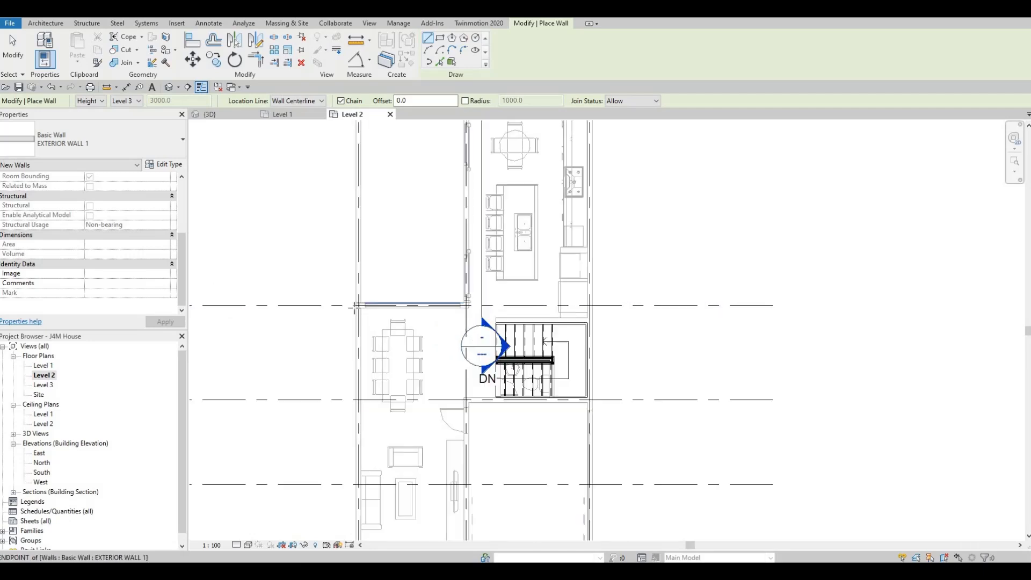
{"action": "scroll", "coordinate": [356, 307], "scroll_direction": "up", "scroll_amount": 1}
{"action": "scroll", "coordinate": [356, 311], "scroll_direction": "down", "scroll_amount": 4}
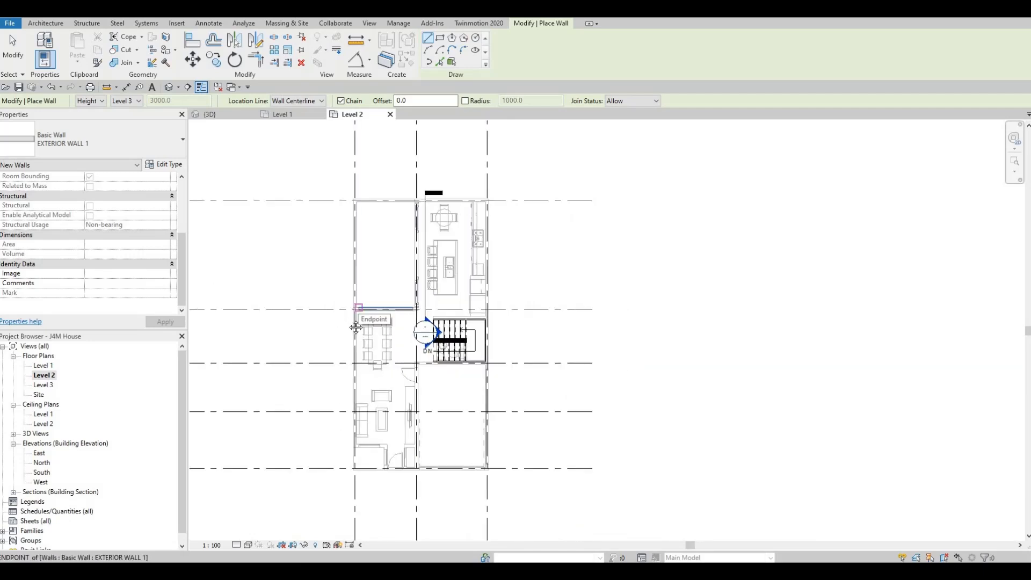
{"action": "scroll", "coordinate": [356, 322], "scroll_direction": "down", "scroll_amount": 2}
{"action": "scroll", "coordinate": [371, 325], "scroll_direction": "up", "scroll_amount": 5}
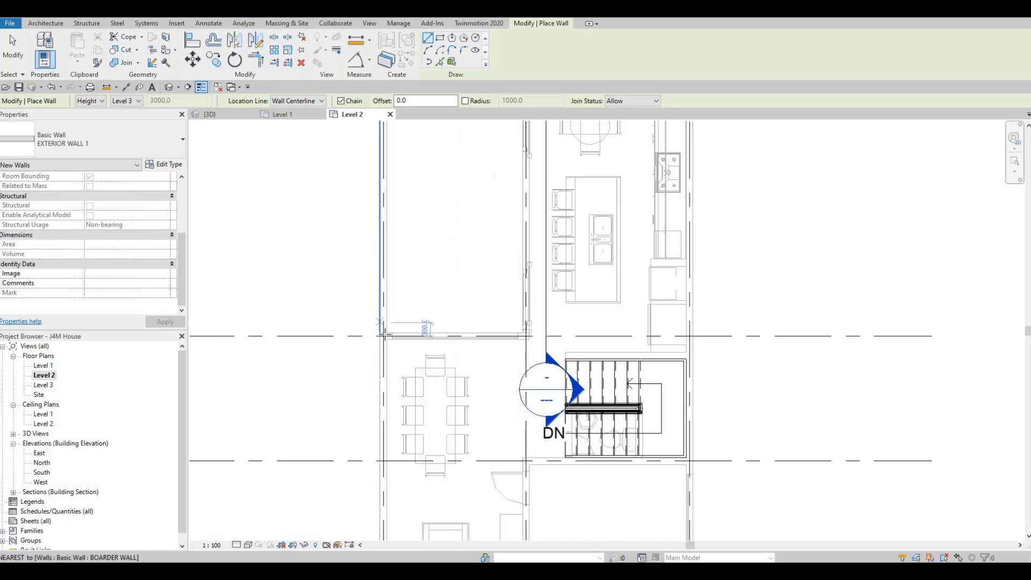
{"action": "left_click", "coordinate": [384, 336]}
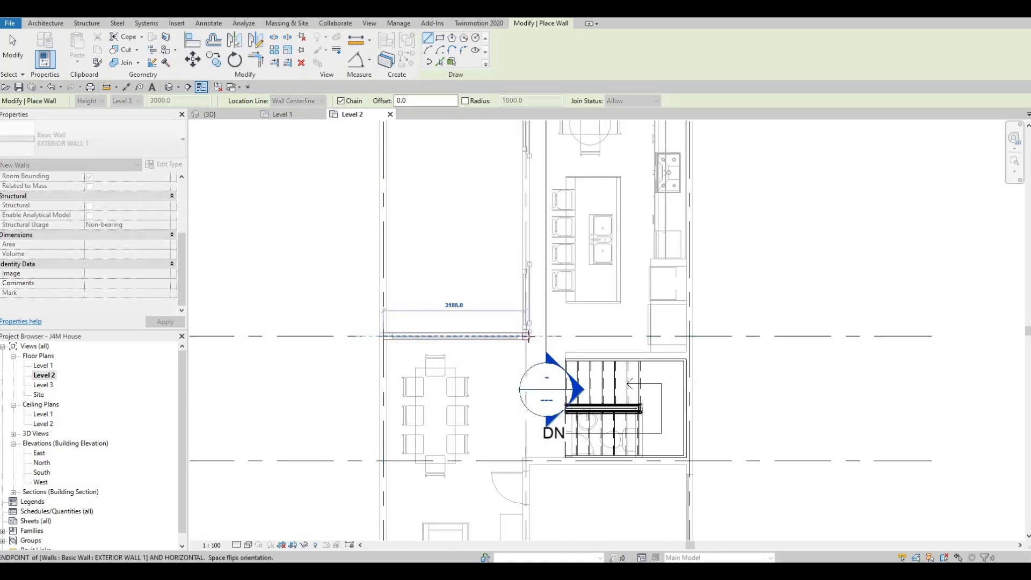
{"action": "left_click", "coordinate": [528, 336]}
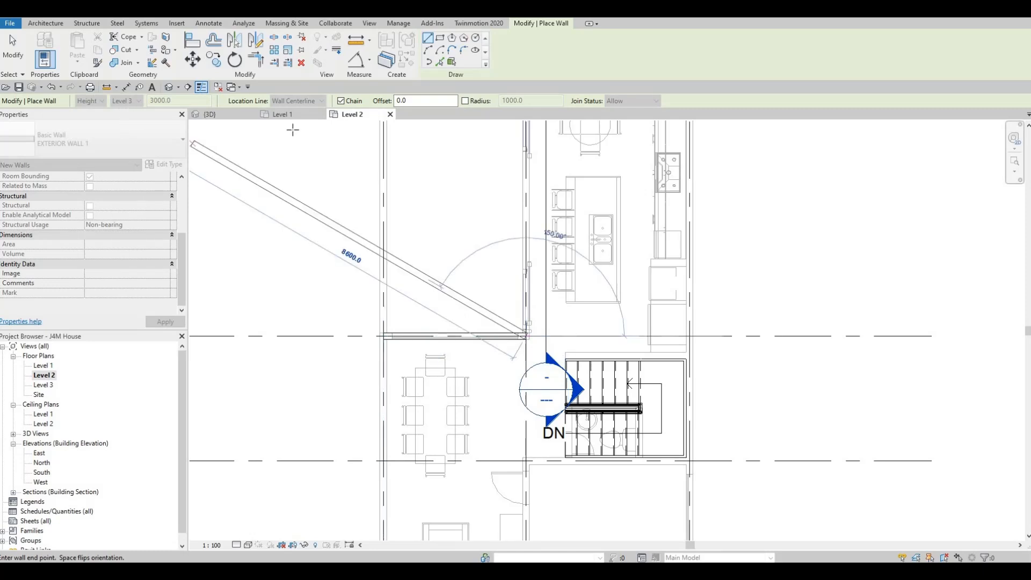
Continue the exterior wall along grid 2 from grid B to grid A, and along grid A to grid 3.
{"action": "middle_click_drag", "start_coordinate": [484, 172], "coordinate": [404, 238]}
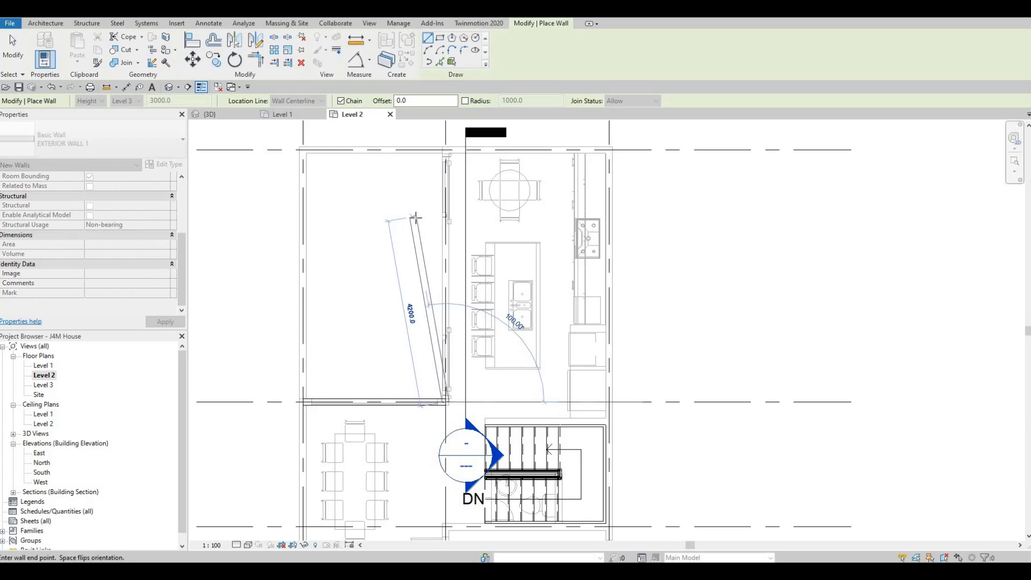
{"action": "scroll", "coordinate": [415, 218], "scroll_direction": "down", "scroll_amount": 1}
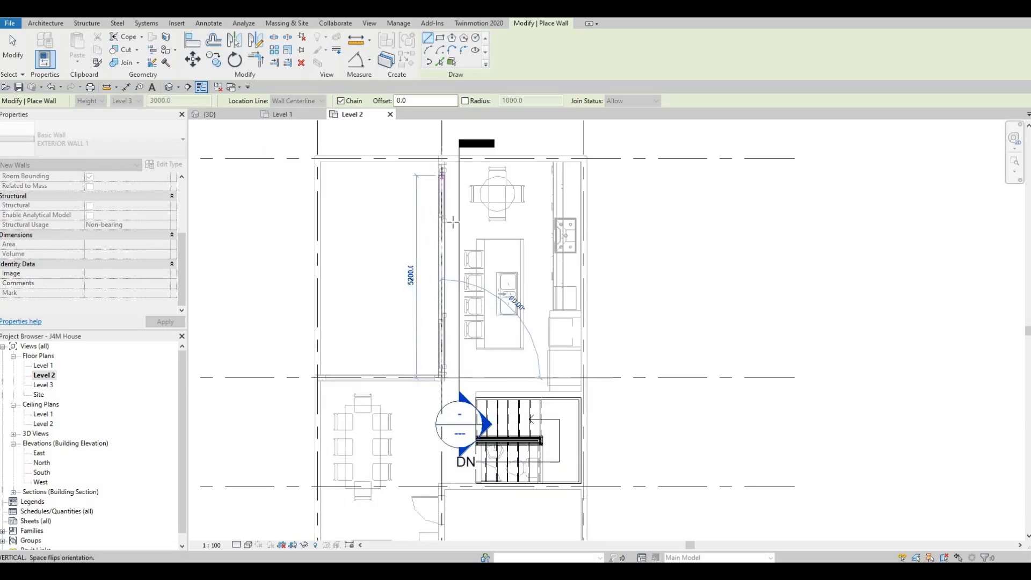
{"action": "middle_click_drag", "start_coordinate": [443, 163], "coordinate": [456, 220]}
{"action": "scroll", "coordinate": [455, 220], "scroll_direction": "down", "scroll_amount": 1}
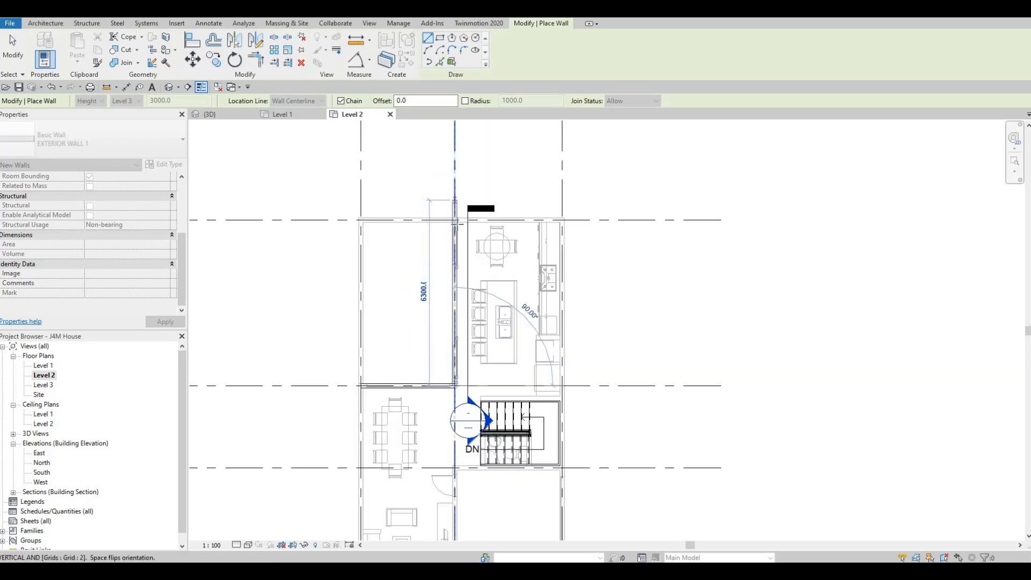
{"action": "scroll", "coordinate": [457, 200], "scroll_direction": "up", "scroll_amount": 1}
{"action": "left_click", "coordinate": [455, 226]}
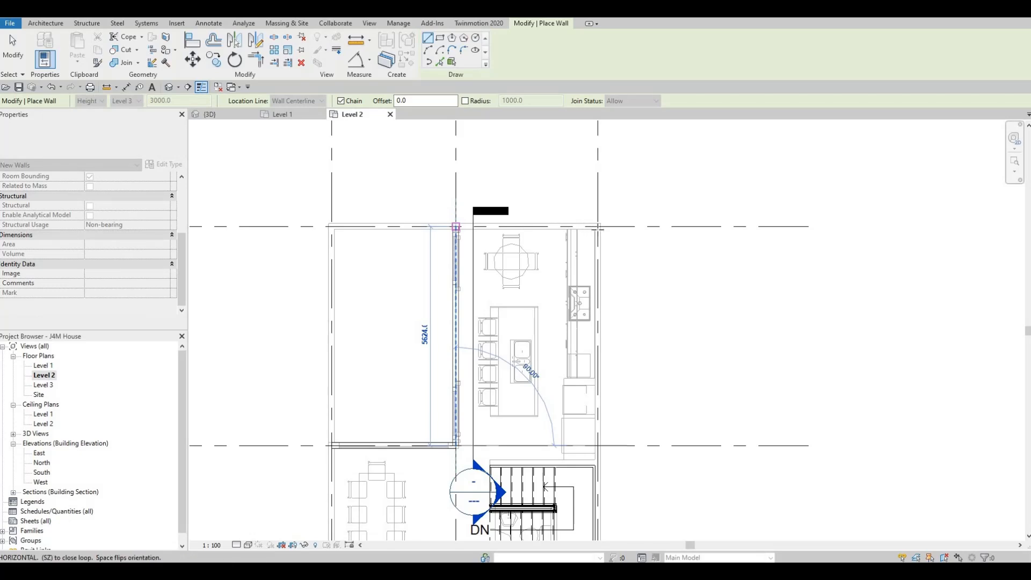
{"action": "left_click", "coordinate": [597, 227]}
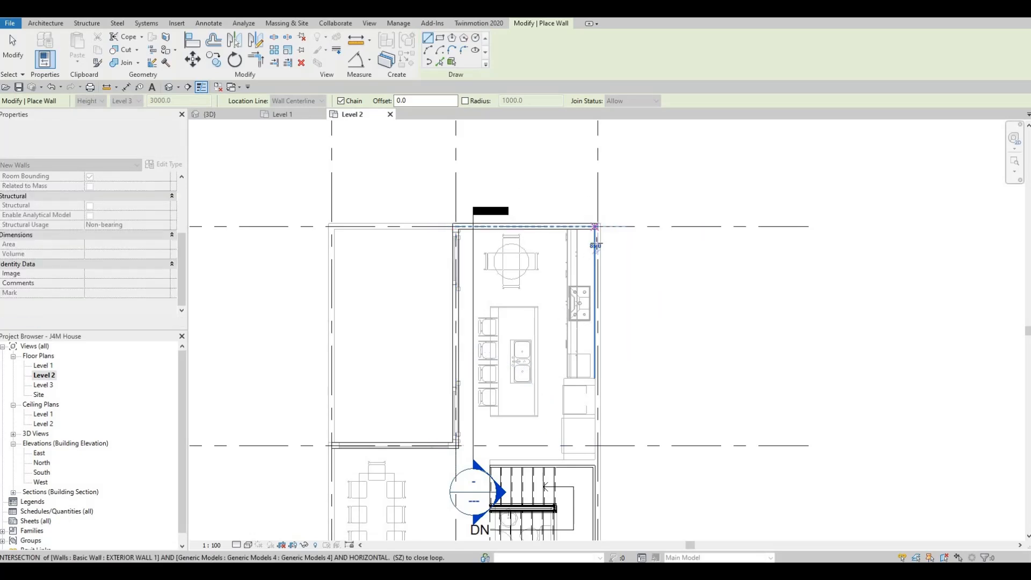
Run the exterior wall along grid 3 from grid A to grid D, and extend it 1200 mm past grid D.
{"action": "scroll", "coordinate": [590, 253], "scroll_direction": "down", "scroll_amount": 3}
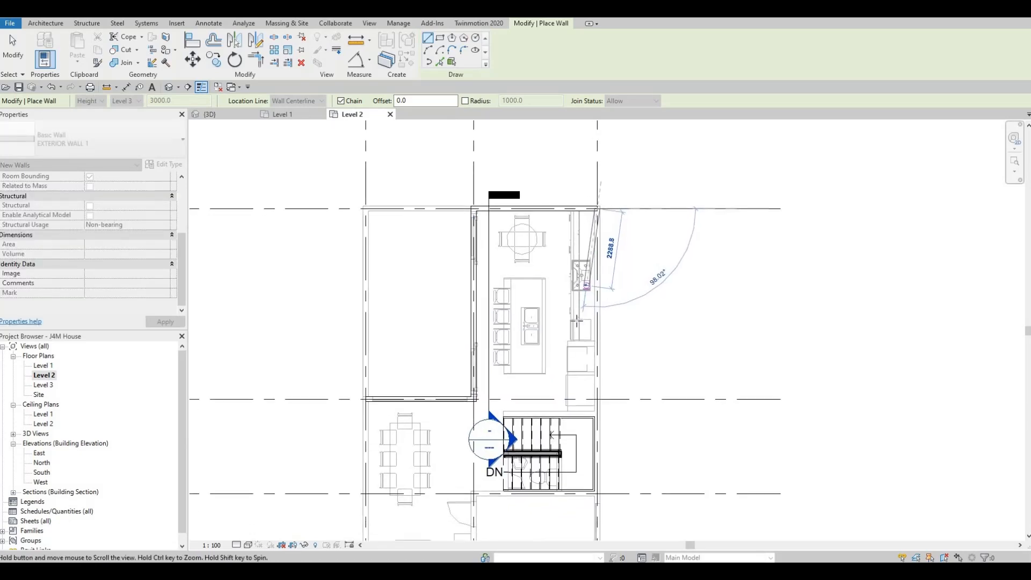
{"action": "middle_click_drag", "start_coordinate": [594, 517], "coordinate": [623, 367]}
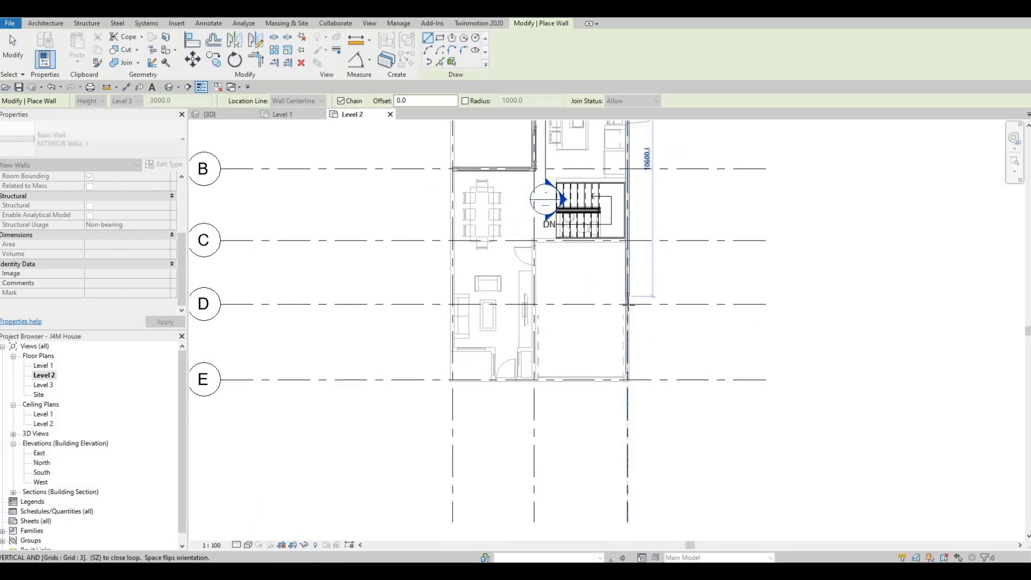
{"action": "scroll", "coordinate": [627, 303], "scroll_direction": "up", "scroll_amount": 2}
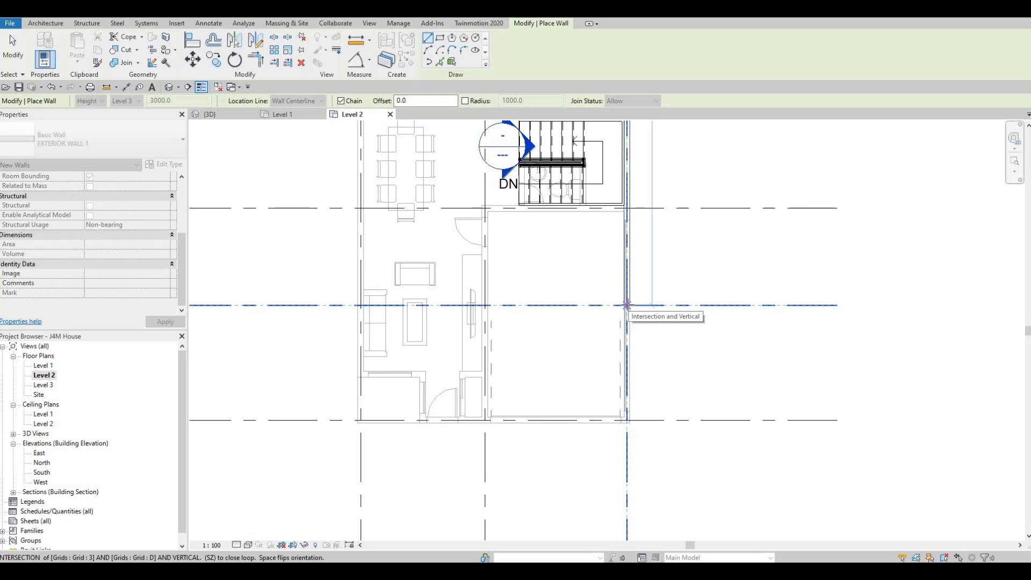
{"action": "left_click", "coordinate": [627, 305]}
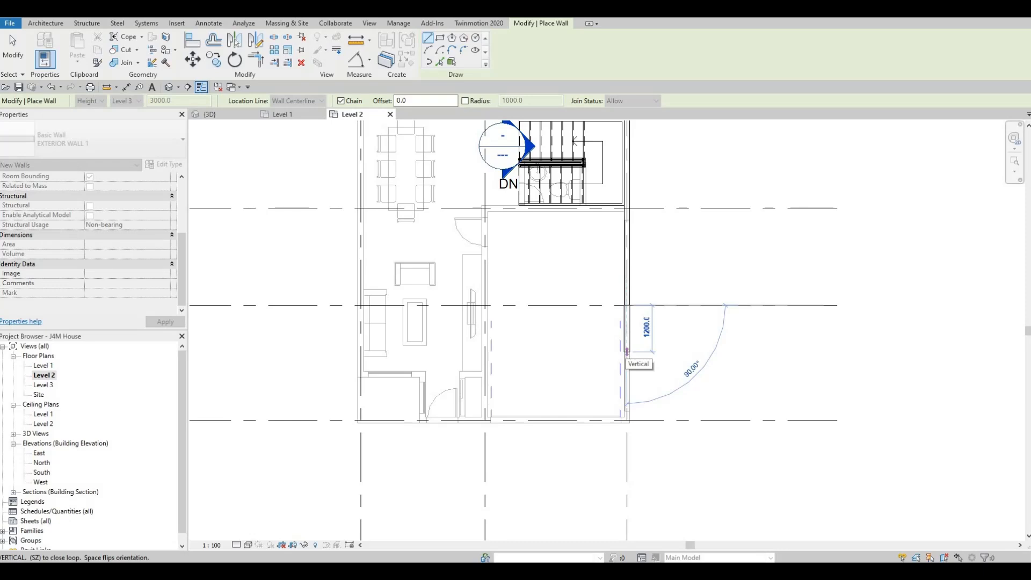
{"action": "type", "text": "1200"}
{"action": "key", "text": "Return"}
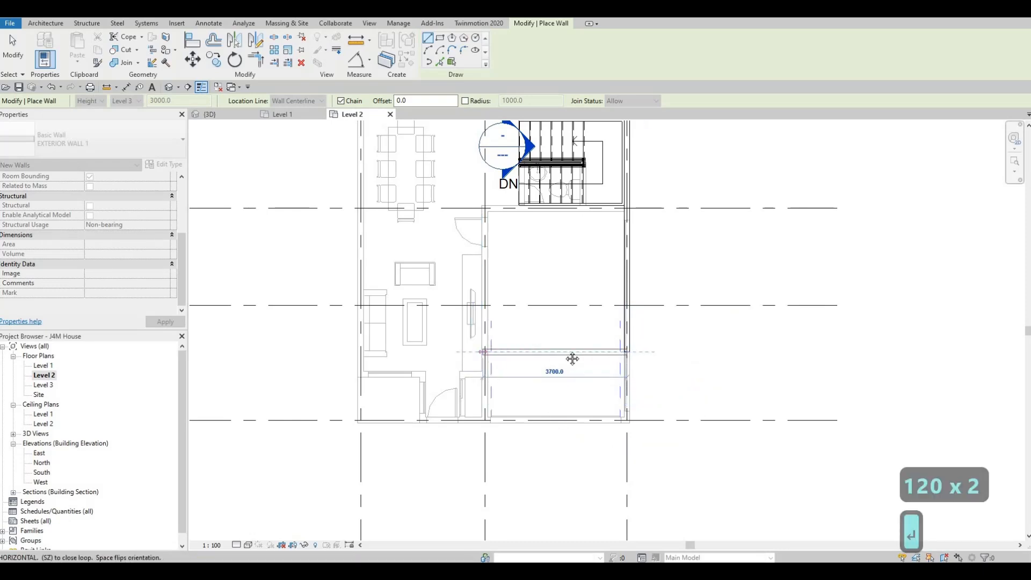
Continue the exterior wall from grid 3 straight across to grid 2, and along grid 2 to grid E.
{"action": "scroll", "coordinate": [570, 355], "scroll_direction": "down", "scroll_amount": 4}
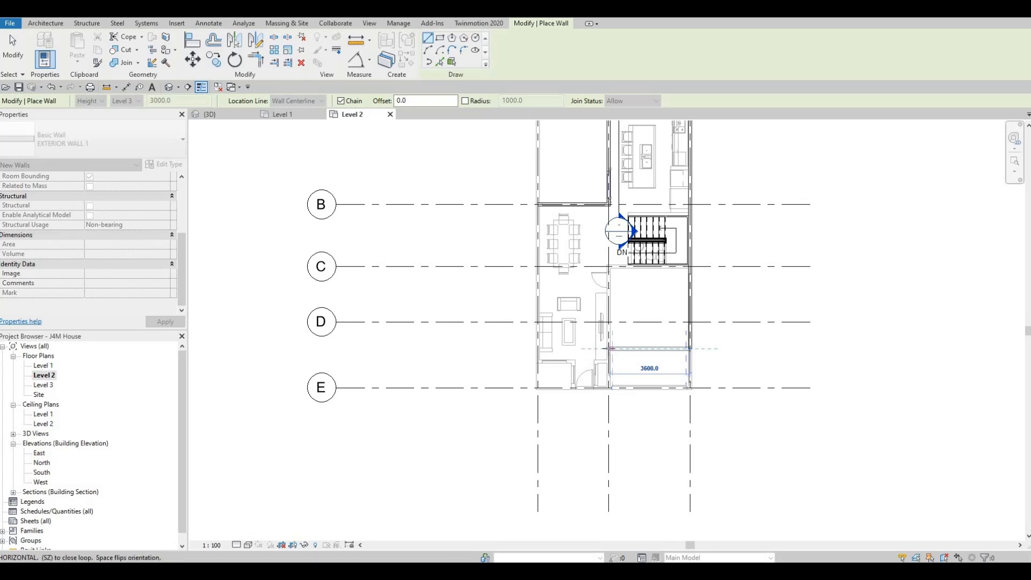
{"action": "scroll", "coordinate": [608, 349], "scroll_direction": "up", "scroll_amount": 3}
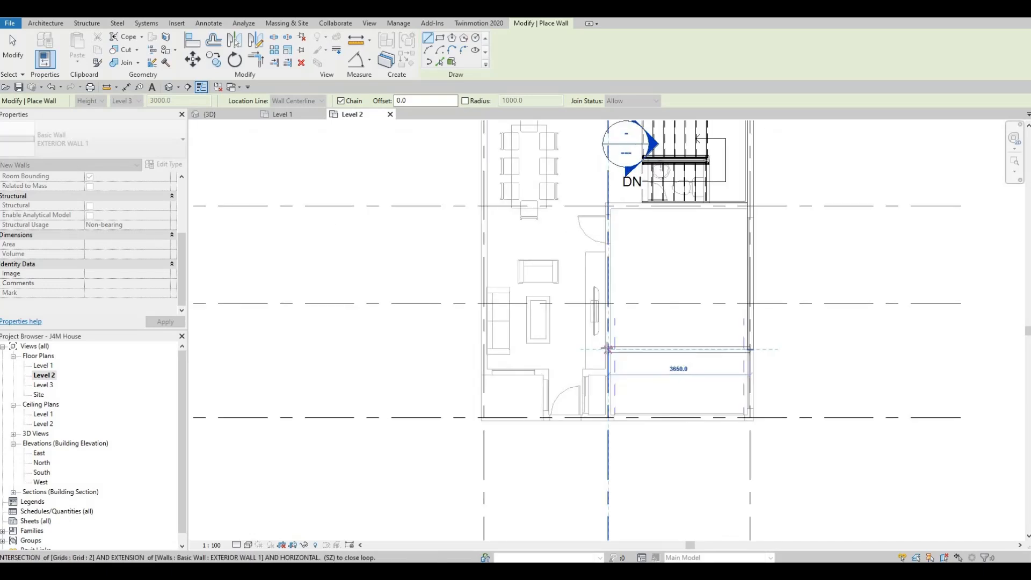
{"action": "left_click", "coordinate": [607, 349]}
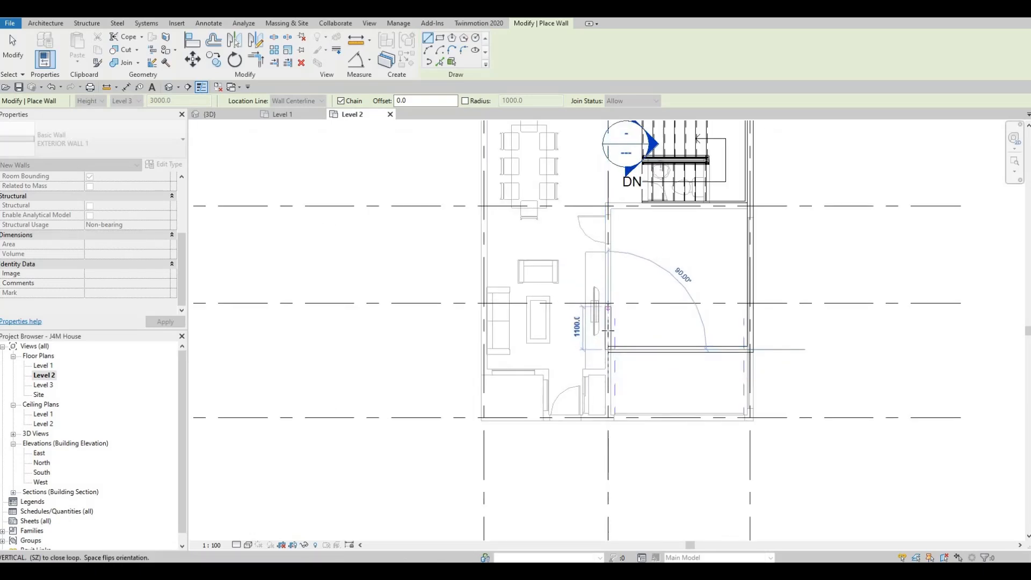
{"action": "scroll", "coordinate": [607, 346], "scroll_direction": "down", "scroll_amount": 4}
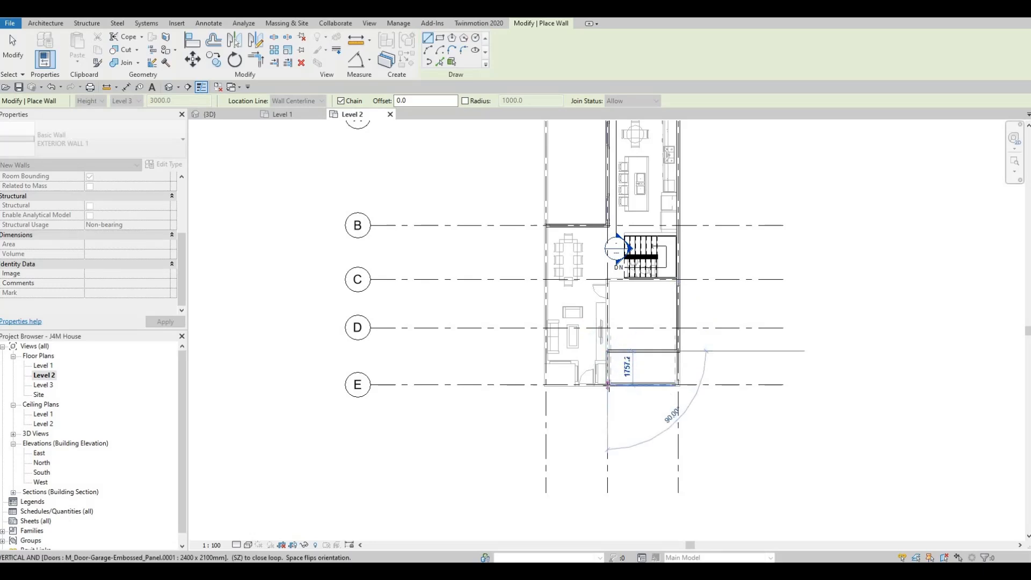
{"action": "left_click", "coordinate": [608, 385]}
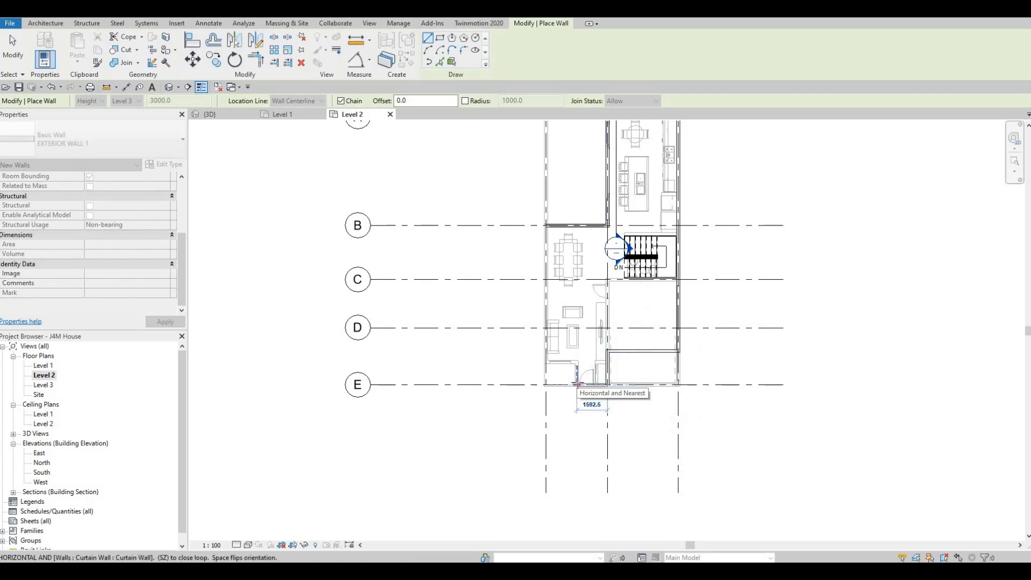
Trace the exterior wall around the entrance: 1592.5 mm along grid E, about 1180 mm back toward grid D, and across to grid 1.
{"action": "scroll", "coordinate": [578, 385], "scroll_direction": "up", "scroll_amount": 2}
{"action": "scroll", "coordinate": [577, 385], "scroll_direction": "up", "scroll_amount": 3}
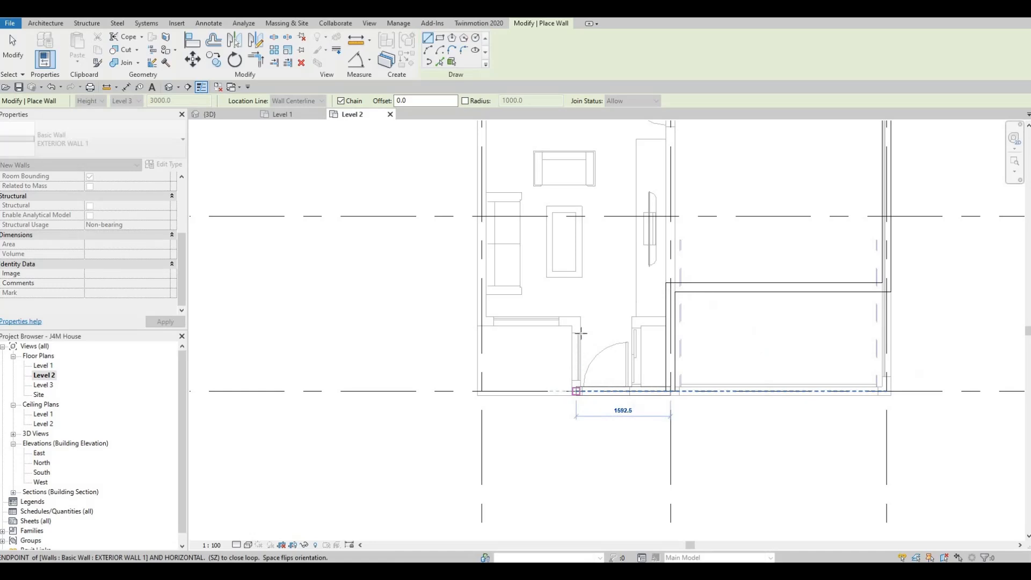
{"action": "left_click", "coordinate": [576, 391]}
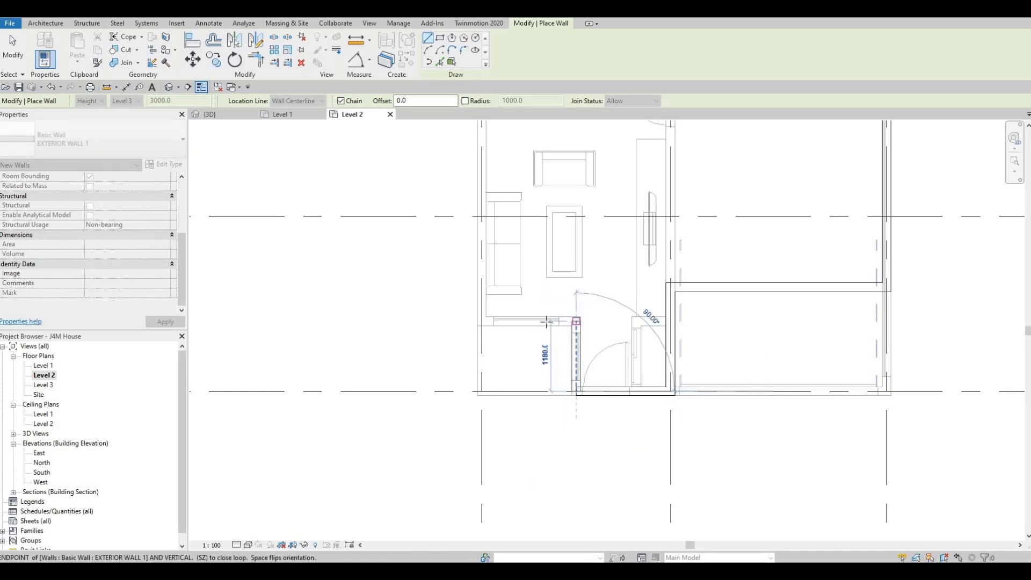
{"action": "left_click", "coordinate": [547, 321]}
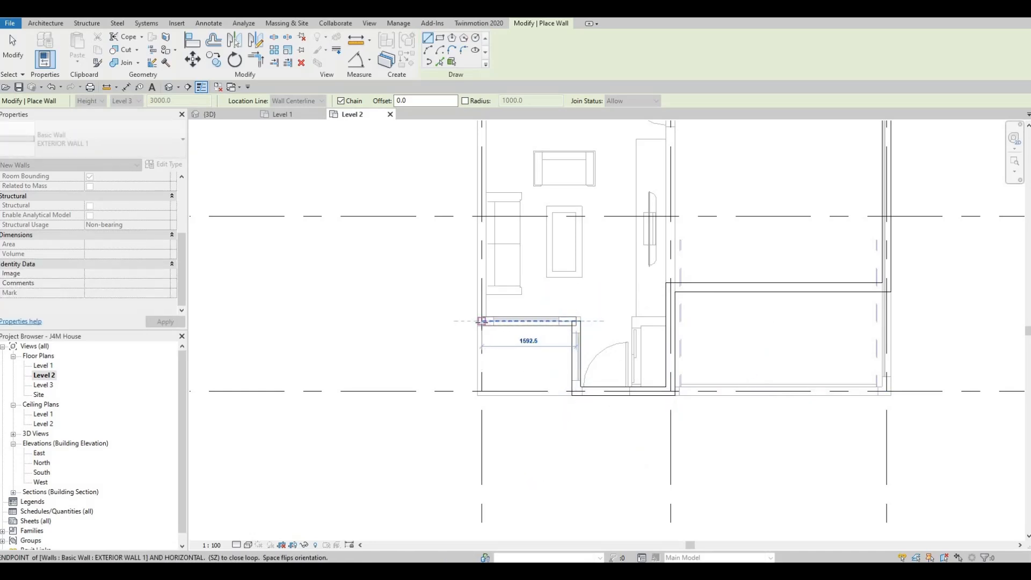
{"action": "left_click", "coordinate": [482, 321]}
Close the exterior wall loop along grid 1 up to grid B and end the wall command.
{"action": "scroll", "coordinate": [480, 323], "scroll_direction": "down", "scroll_amount": 4}
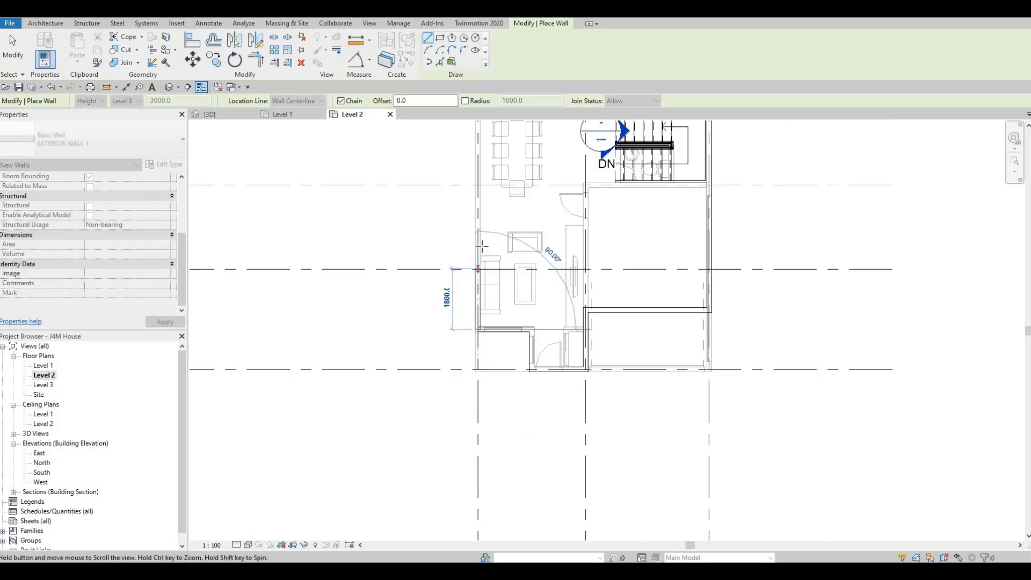
{"action": "middle_click_drag", "start_coordinate": [482, 236], "coordinate": [487, 285]}
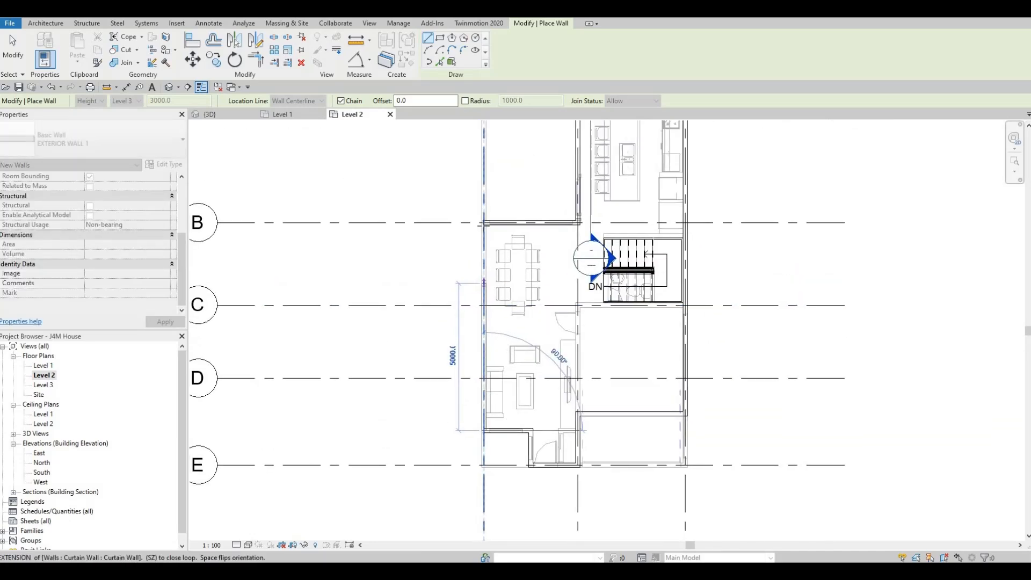
{"action": "left_click", "coordinate": [484, 223]}
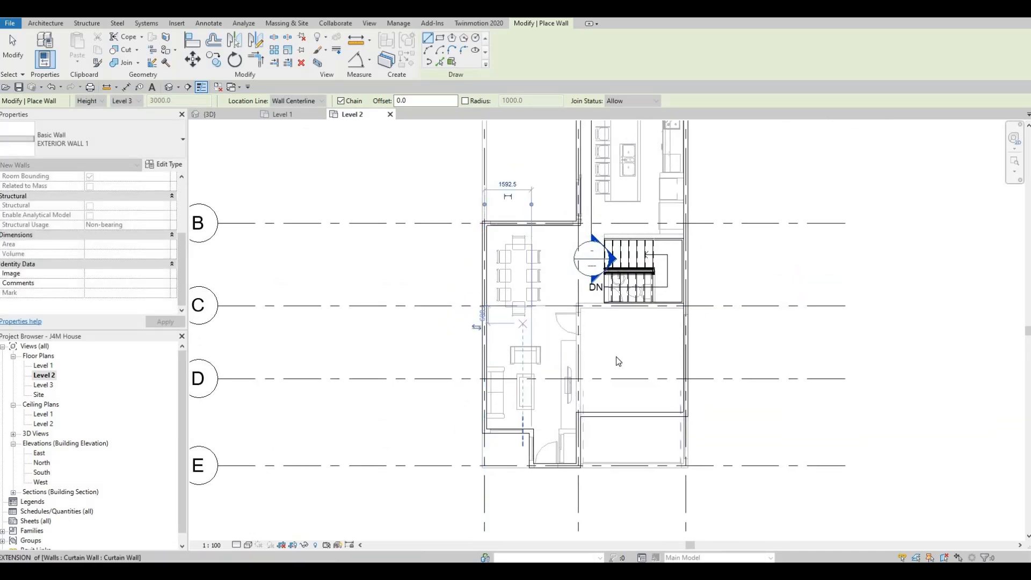
{"action": "key", "text": "Escape"}
{"action": "key", "text": "Escape"}
{"action": "key", "text": "Escape"}
Create a similar INTERIOR WALL 1 about 2700 mm long above the staircase, from the grid 3 exterior wall to the stair's open end.
{"action": "middle_click_drag", "start_coordinate": [587, 370], "coordinate": [566, 369]}
{"action": "scroll", "coordinate": [585, 365], "scroll_direction": "down", "scroll_amount": 2}
{"action": "scroll", "coordinate": [568, 370], "scroll_direction": "down", "scroll_amount": 2}
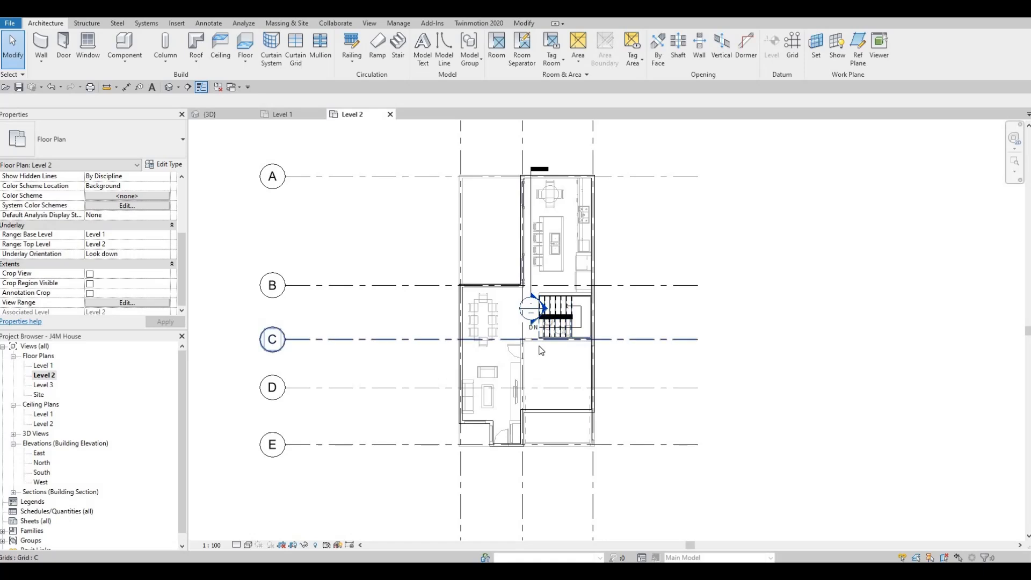
{"action": "scroll", "coordinate": [534, 344], "scroll_direction": "up", "scroll_amount": 2}
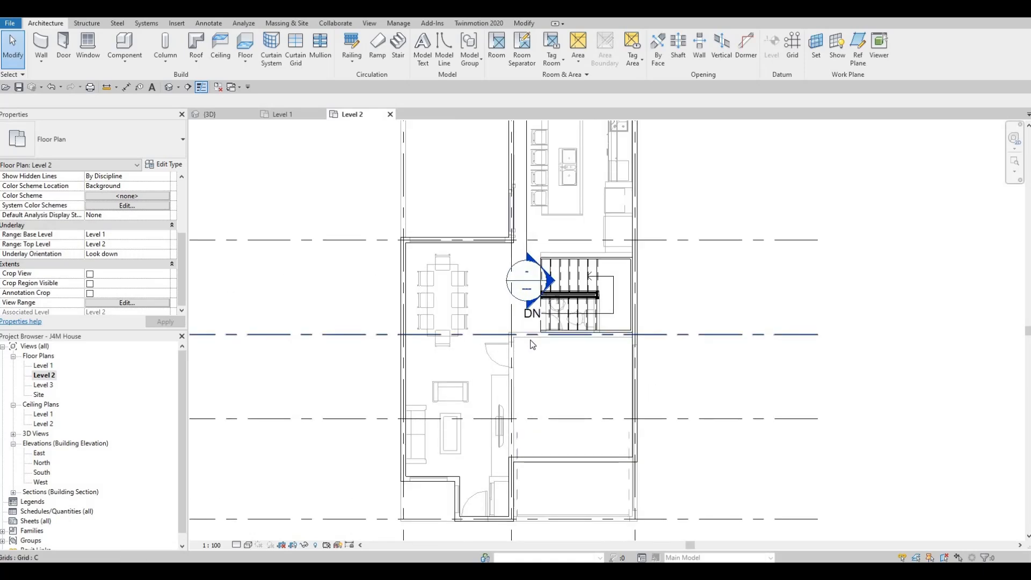
{"action": "left_click", "coordinate": [532, 344]}
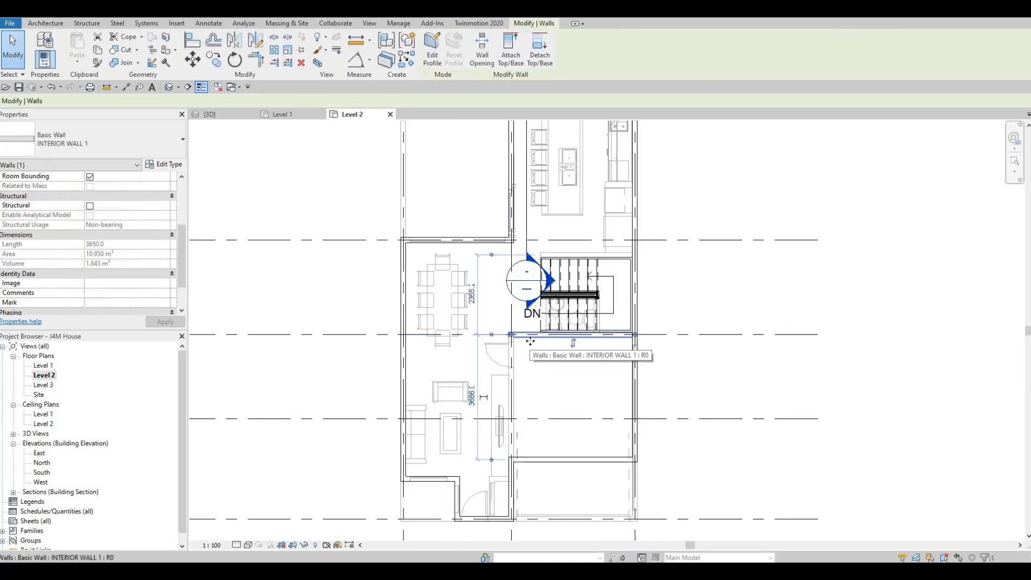
{"action": "key", "text": "c"}
{"action": "key", "text": "s"}
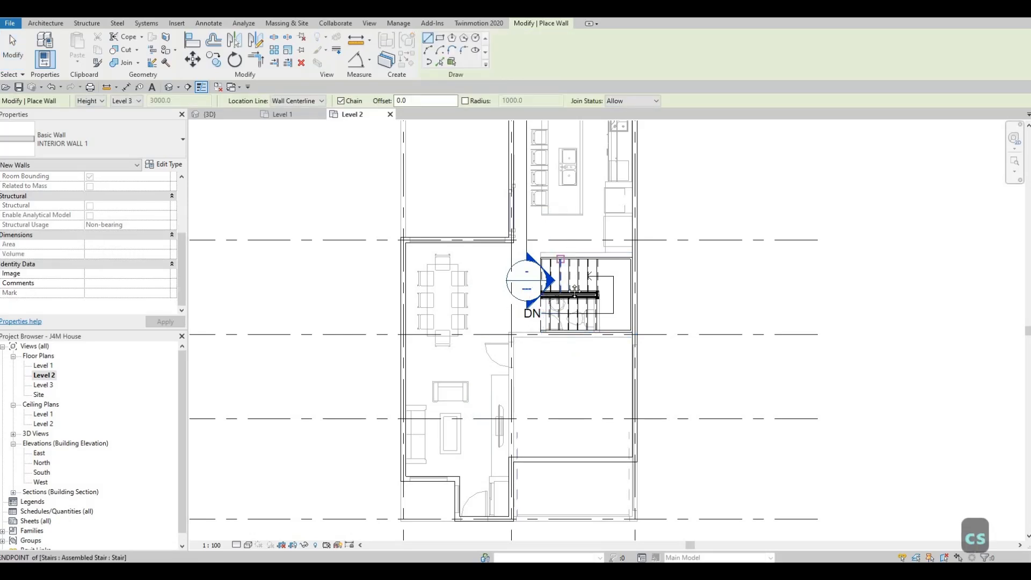
{"action": "scroll", "coordinate": [569, 316], "scroll_direction": "down", "scroll_amount": 1}
{"action": "mouse_move", "coordinate": [572, 285]}
{"action": "middle_mouse_down"}
{"action": "mouse_move", "coordinate": [569, 317]}
{"action": "mouse_move", "coordinate": [589, 312]}
{"action": "mouse_move", "coordinate": [585, 336]}
{"action": "middle_mouse_up"}
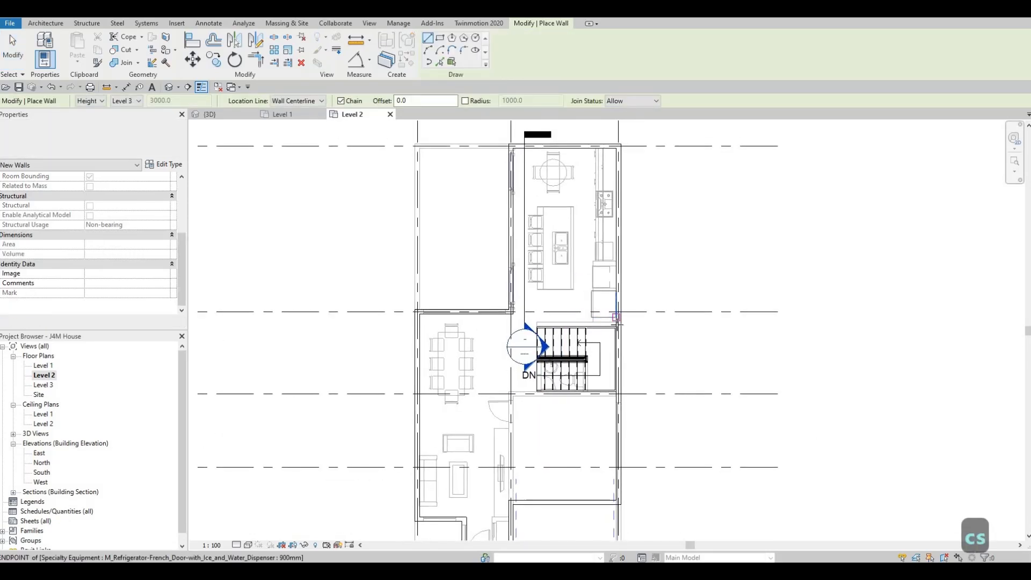
{"action": "scroll", "coordinate": [616, 317], "scroll_direction": "up", "scroll_amount": 3}
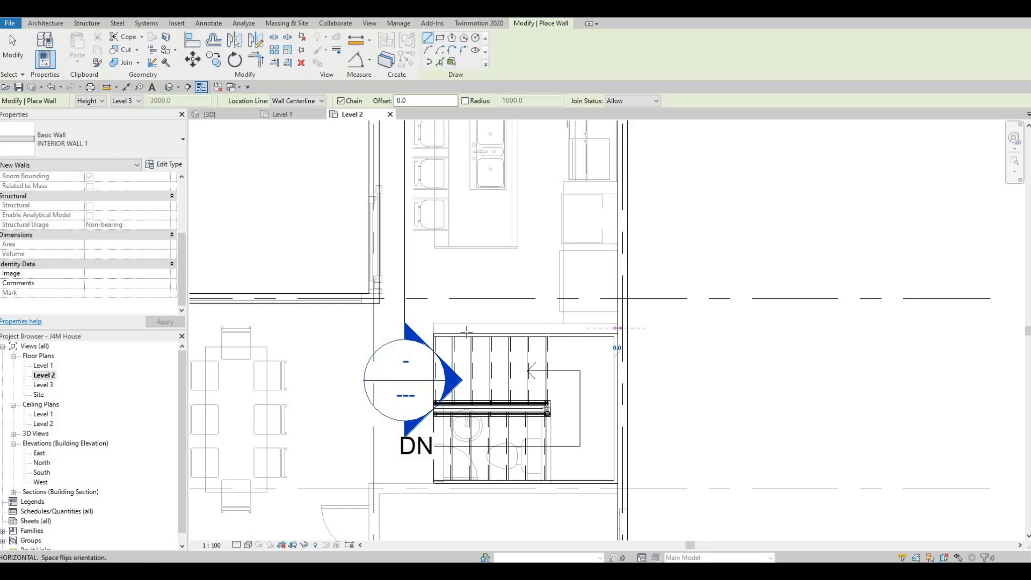
{"action": "left_click", "coordinate": [617, 327]}
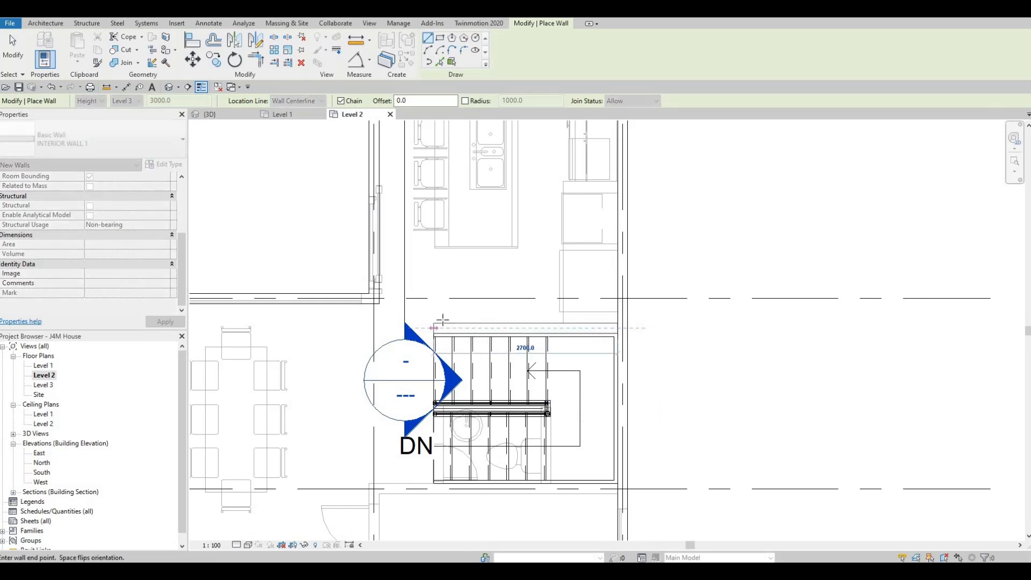
{"action": "key", "text": "Escape"}
Draw a second INTERIOR WALL 1 between grids A and B, straight across from the grid 2 exterior wall to the grid 3 exterior wall.
{"action": "middle_click_drag", "start_coordinate": [528, 330], "coordinate": [530, 351]}
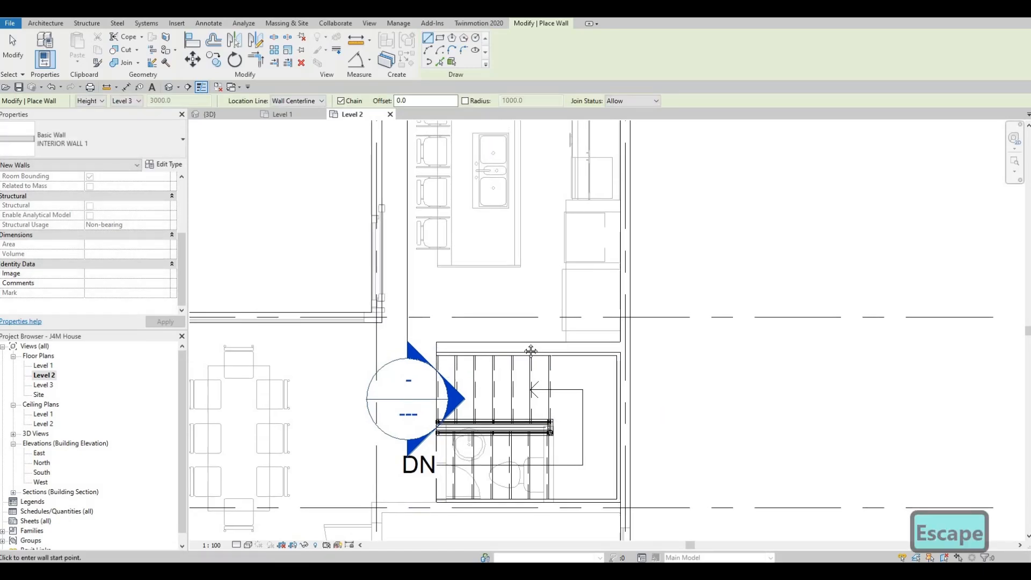
{"action": "scroll", "coordinate": [517, 317], "scroll_direction": "down", "scroll_amount": 1}
{"action": "scroll", "coordinate": [510, 312], "scroll_direction": "down", "scroll_amount": 1}
{"action": "middle_click_drag", "start_coordinate": [520, 281], "coordinate": [489, 306]}
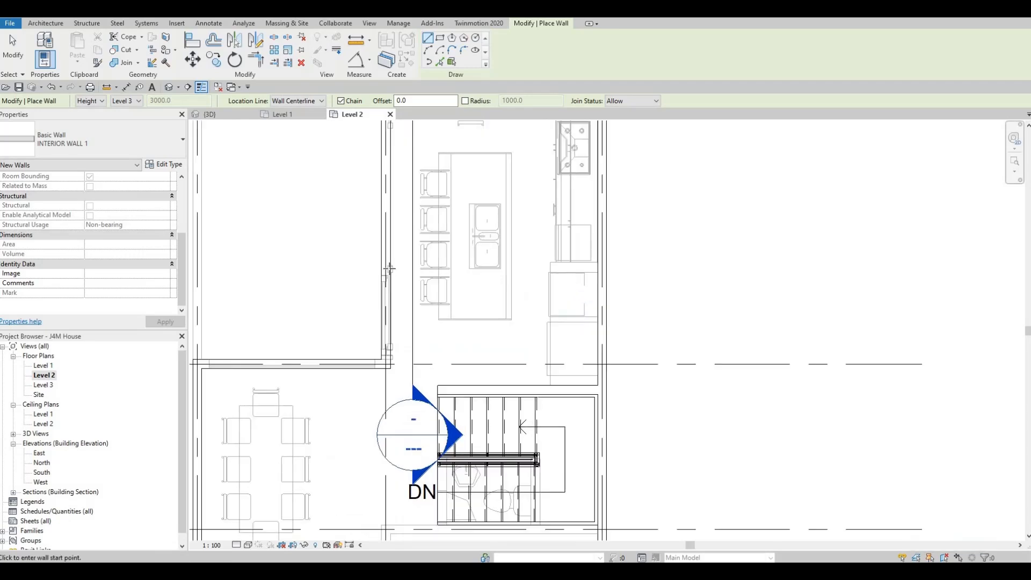
{"action": "scroll", "coordinate": [491, 273], "scroll_direction": "up", "scroll_amount": 1}
{"action": "left_click", "coordinate": [386, 267]}
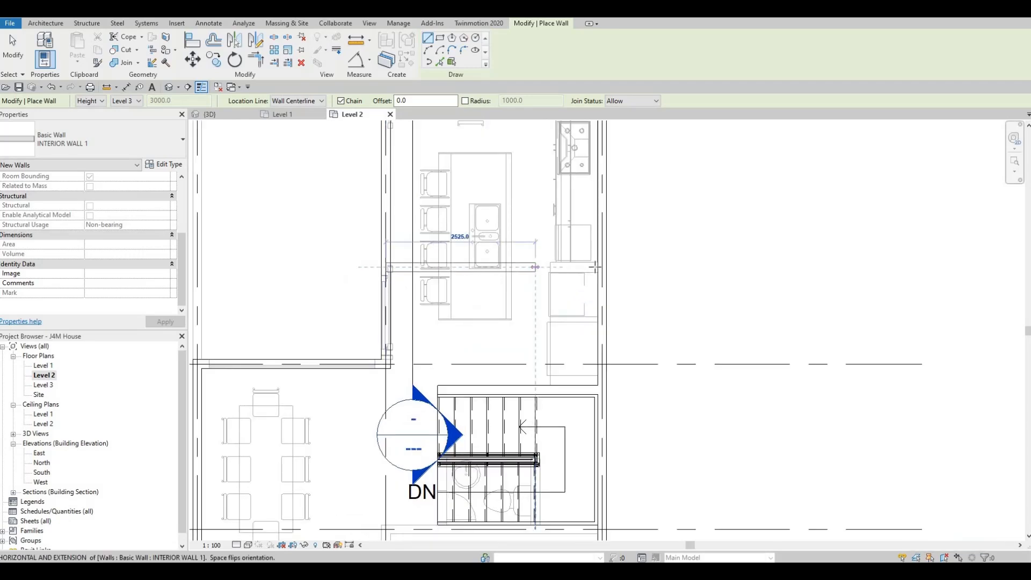
{"action": "left_click", "coordinate": [602, 266]}
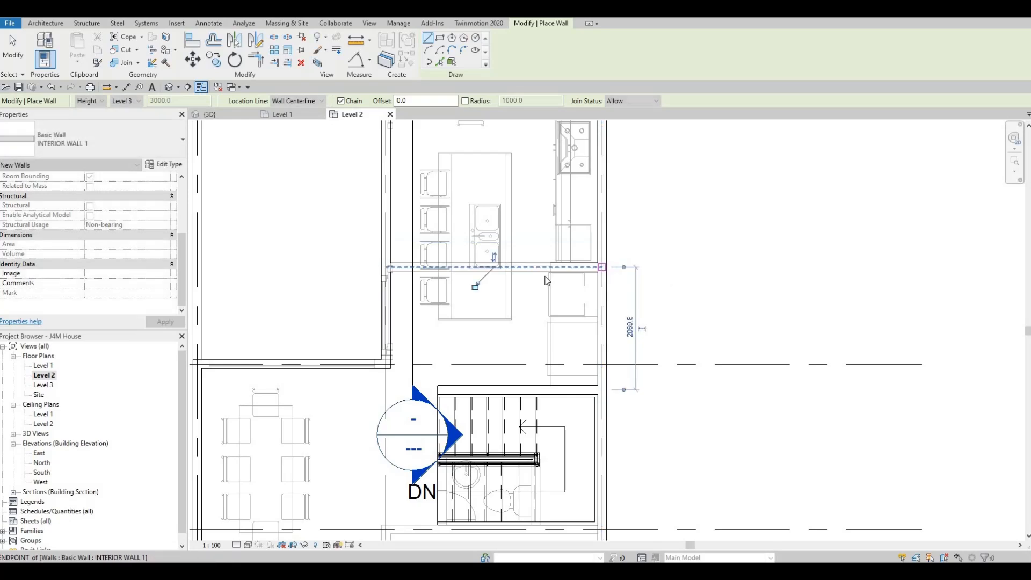
{"action": "key", "text": "Escape"}
{"action": "key", "text": "Escape"}
Set the distance between the new cross wall and the interior wall above the staircase to 1900 mm.
{"action": "left_click", "coordinate": [588, 300]}
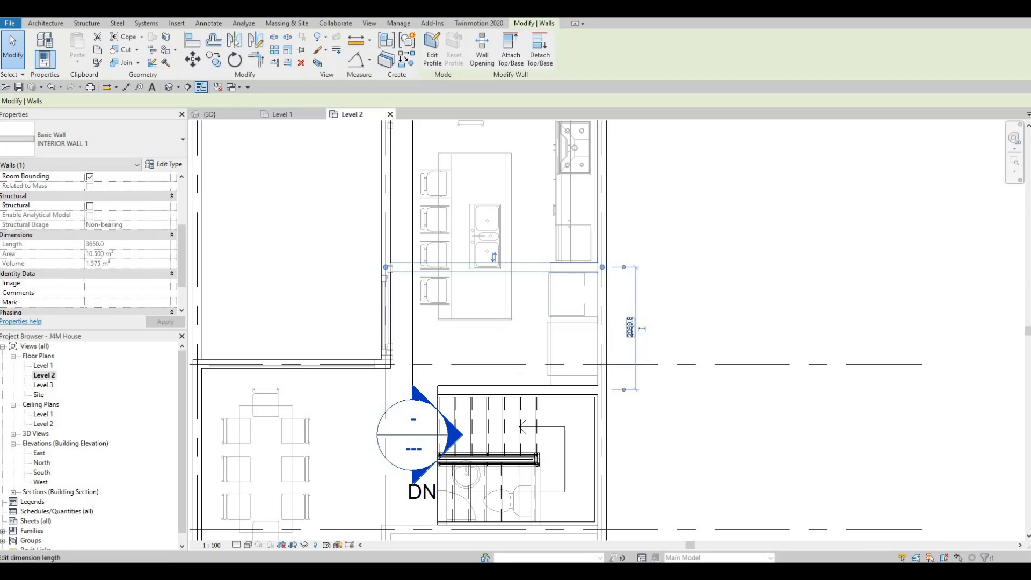
{"action": "left_click", "coordinate": [631, 328]}
{"action": "type", "text": "190"}
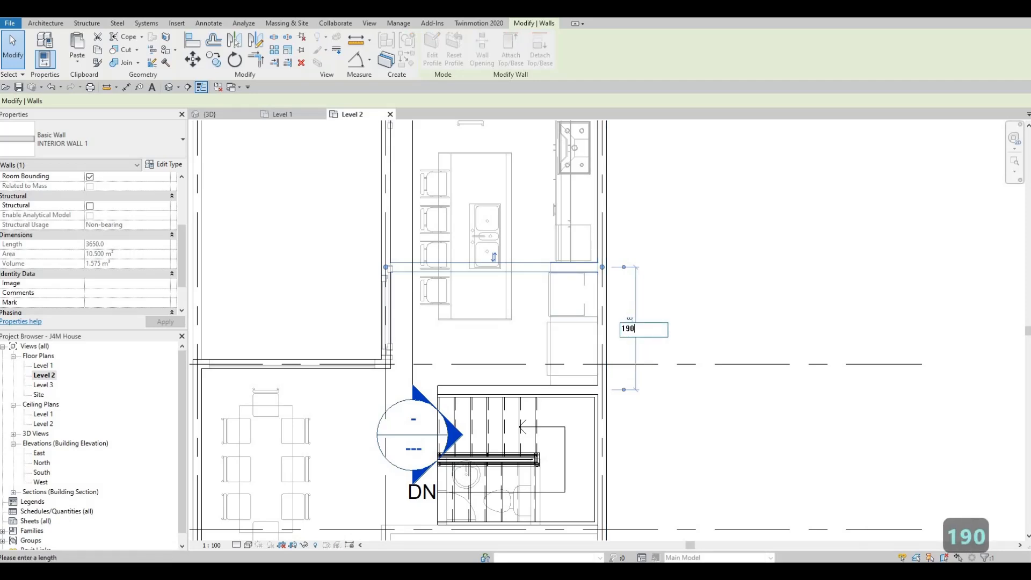
{"action": "type", "text": "0"}
{"action": "key", "text": "Return"}
{"action": "key", "text": "Escape"}
{"action": "key", "text": "Escape"}
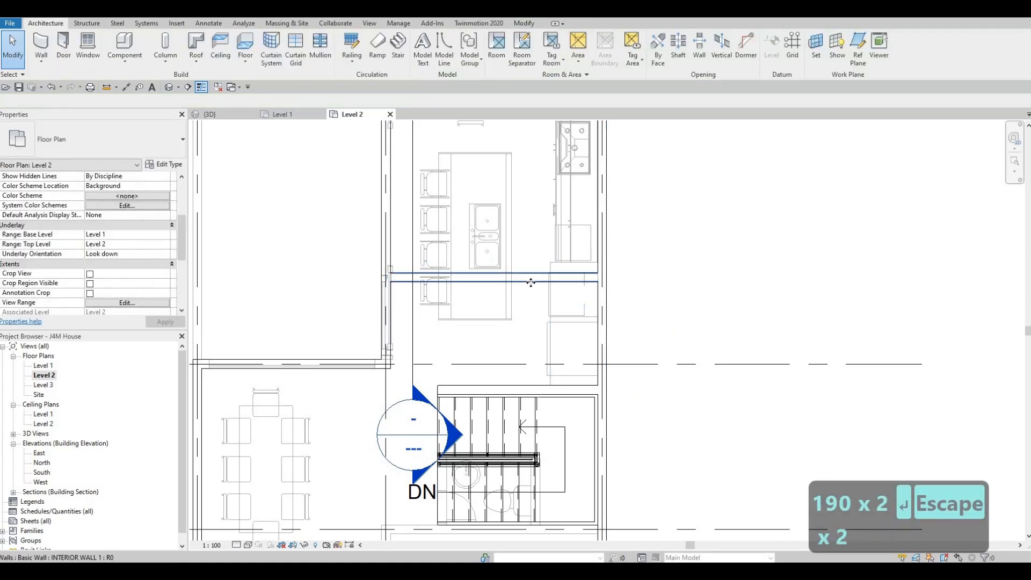
Draw an INTERIOR WALL 1 about 1900 mm long, perpendicular from the cross wall to the interior wall above the staircase.
{"action": "left_click", "coordinate": [531, 282]}
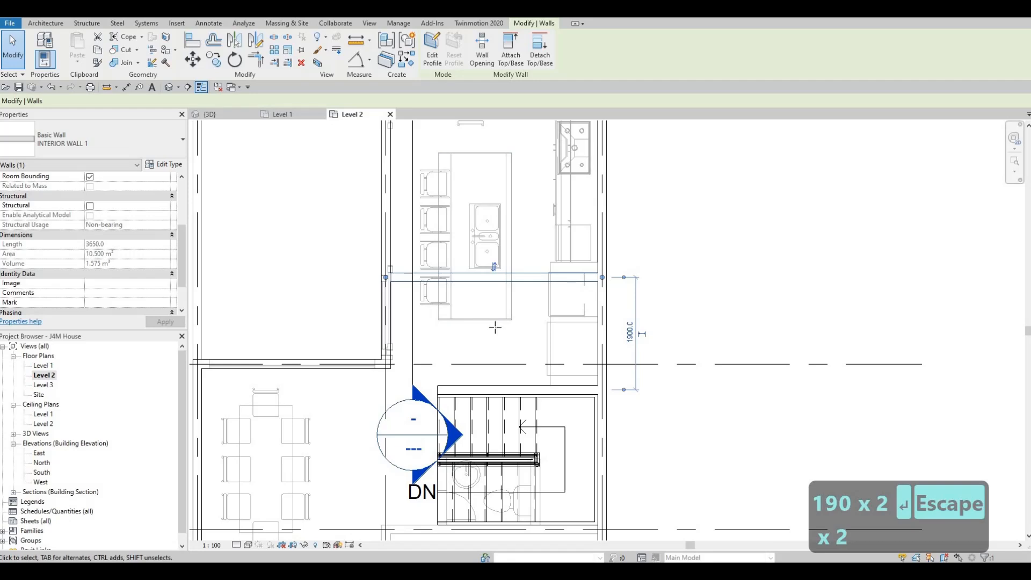
{"action": "key", "text": "c"}
{"action": "key", "text": "s"}
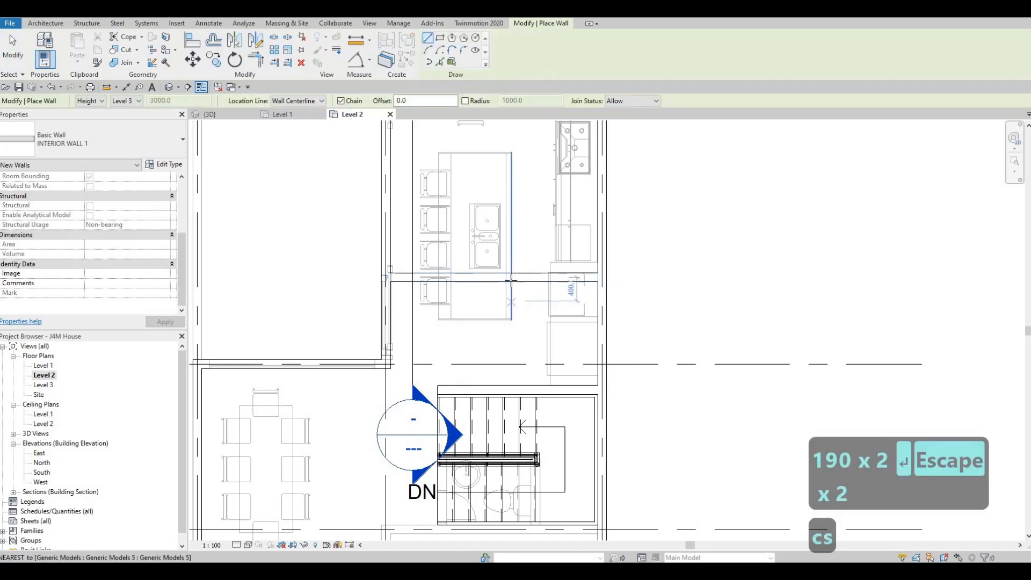
{"action": "left_click", "coordinate": [506, 277]}
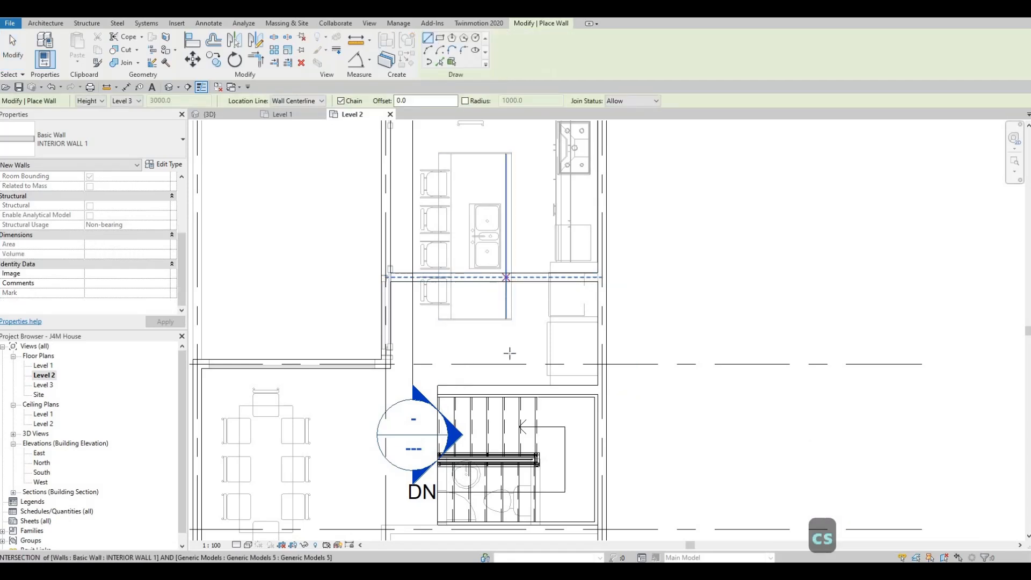
{"action": "left_click", "coordinate": [506, 387]}
{"action": "key", "text": "Escape"}
{"action": "key", "text": "Escape"}
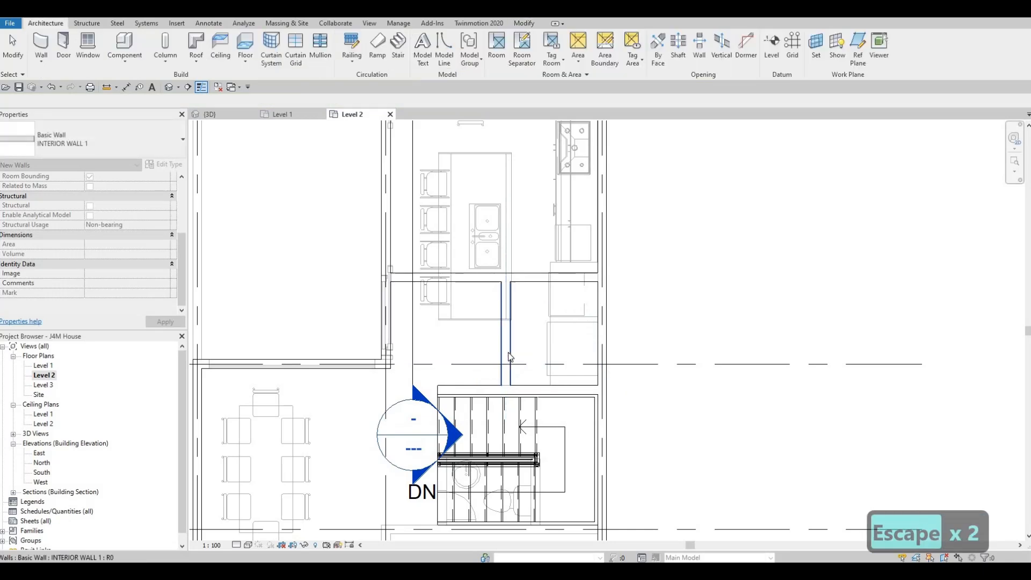
Set the distance between the new dividing wall and the grid 3 exterior wall to 1500 mm.
{"action": "left_click", "coordinate": [506, 344]}
{"action": "left_click", "coordinate": [554, 418]}
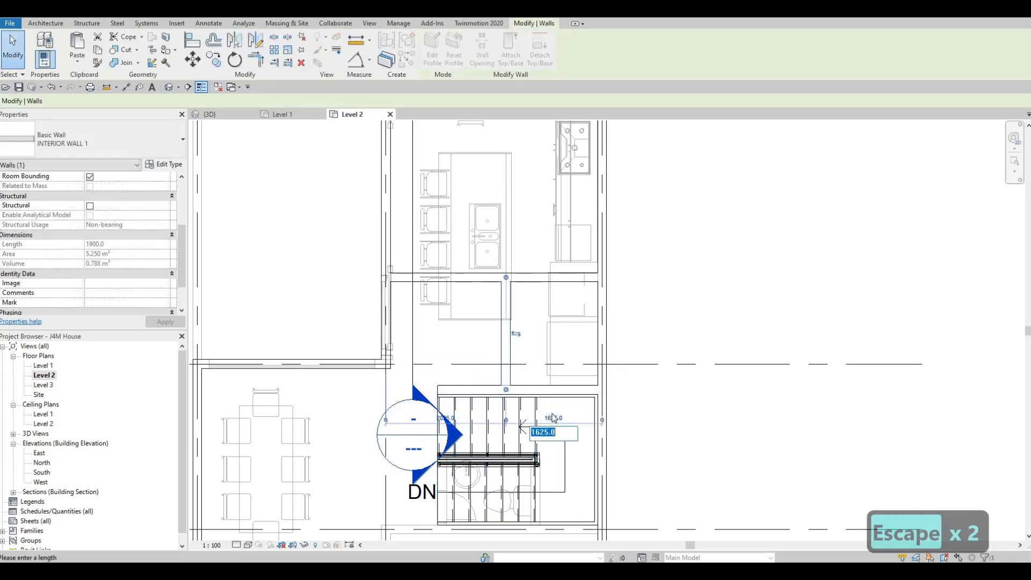
{"action": "type", "text": "1"}
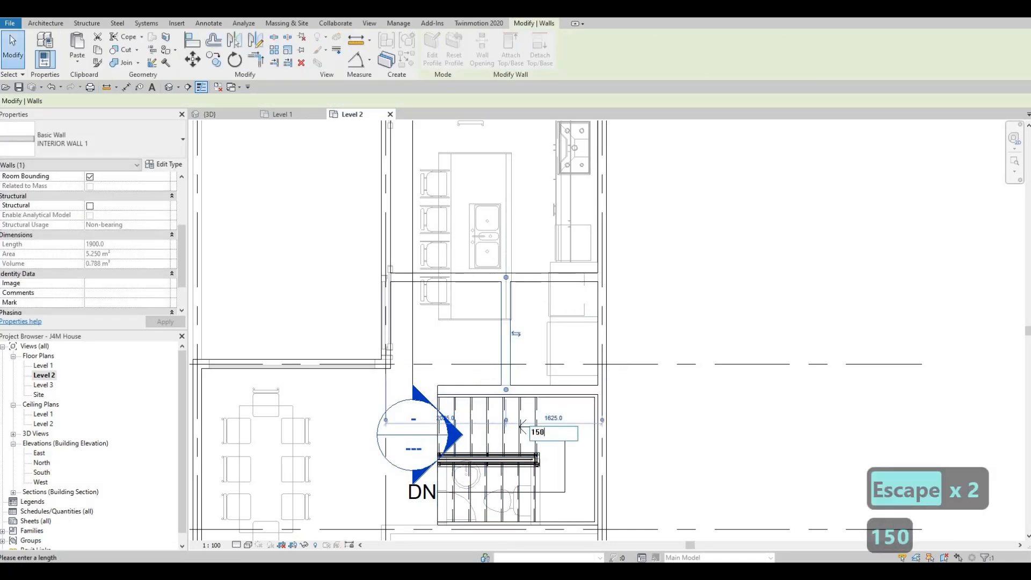
{"action": "type", "text": "50"}
{"action": "key", "text": "Return"}
{"action": "key", "text": "Escape"}
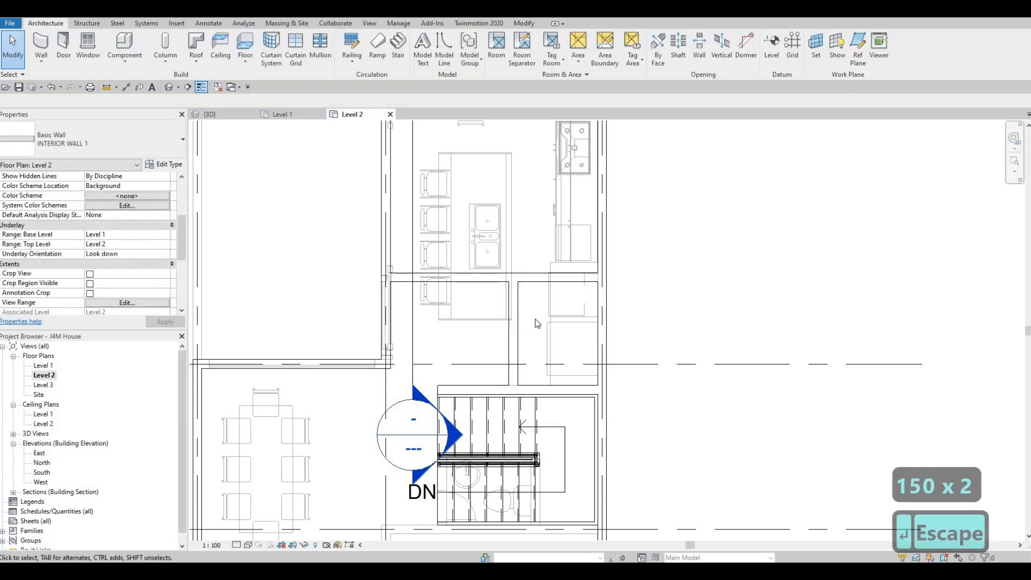
{"action": "key", "text": "Escape"}
{"action": "key", "text": "Escape"}
Review the interior wall layout around the staircase and across the Level 2 plan from grid A to grid E.
{"action": "scroll", "coordinate": [556, 334], "scroll_direction": "down", "scroll_amount": 1}
{"action": "mouse_move", "coordinate": [564, 317]}
{"action": "middle_mouse_down"}
{"action": "mouse_move", "coordinate": [592, 315]}
{"action": "mouse_move", "coordinate": [563, 327]}
{"action": "middle_mouse_up"}
{"action": "scroll", "coordinate": [592, 314], "scroll_direction": "down", "scroll_amount": 2}
{"action": "scroll", "coordinate": [565, 334], "scroll_direction": "down", "scroll_amount": 1}
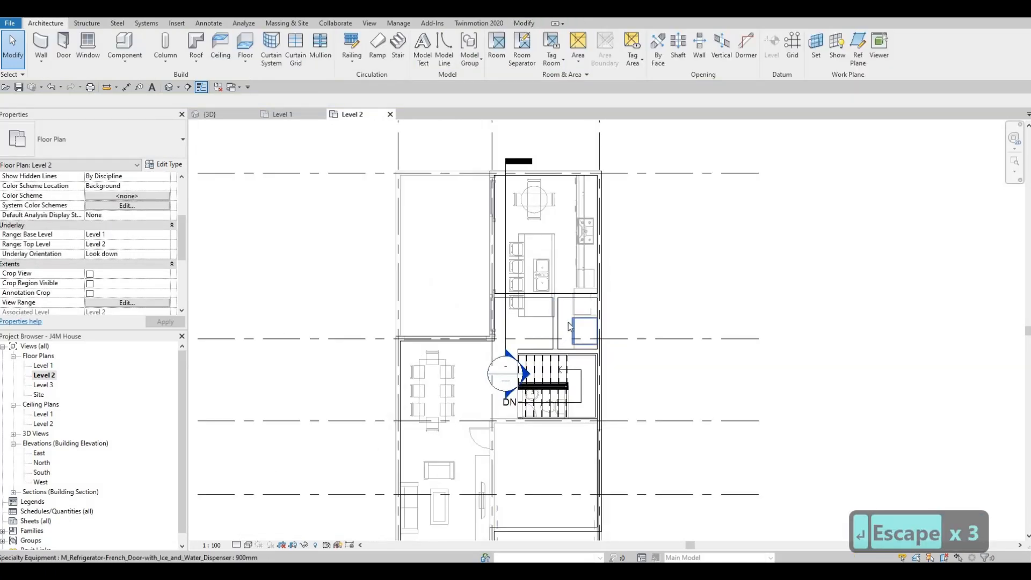
{"action": "scroll", "coordinate": [569, 326], "scroll_direction": "down", "scroll_amount": 1}
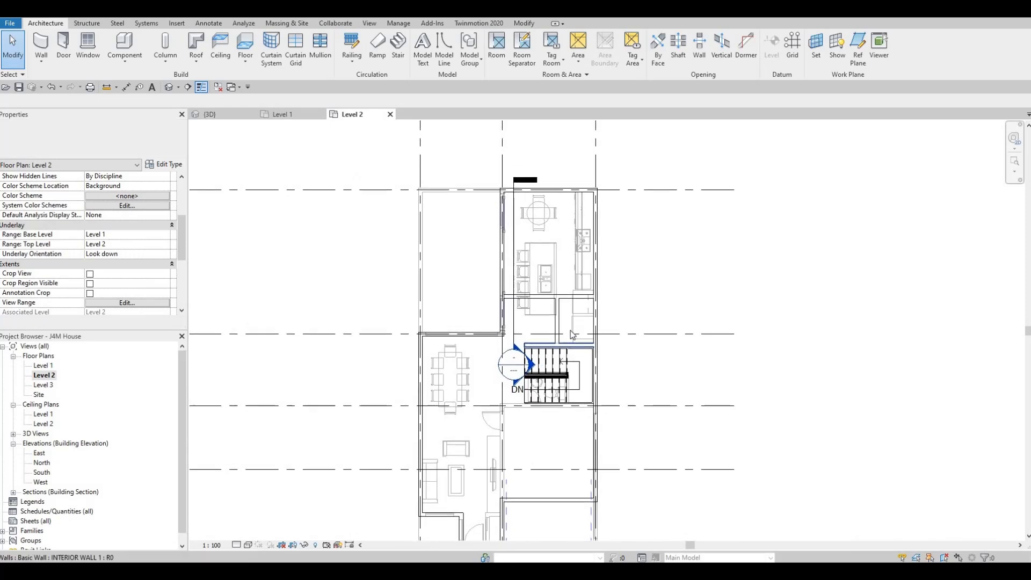
{"action": "scroll", "coordinate": [571, 330], "scroll_direction": "up", "scroll_amount": 2}
{"action": "middle_click_drag", "start_coordinate": [586, 325], "coordinate": [597, 320]}
{"action": "scroll", "coordinate": [598, 320], "scroll_direction": "down", "scroll_amount": 1}
{"action": "mouse_move", "coordinate": [574, 316]}
{"action": "middle_mouse_down"}
{"action": "mouse_move", "coordinate": [594, 303]}
{"action": "mouse_move", "coordinate": [580, 334]}
{"action": "middle_mouse_up"}
{"action": "scroll", "coordinate": [593, 303], "scroll_direction": "down", "scroll_amount": 1}
{"action": "key", "text": "Escape"}
{"action": "key", "text": "Escape"}
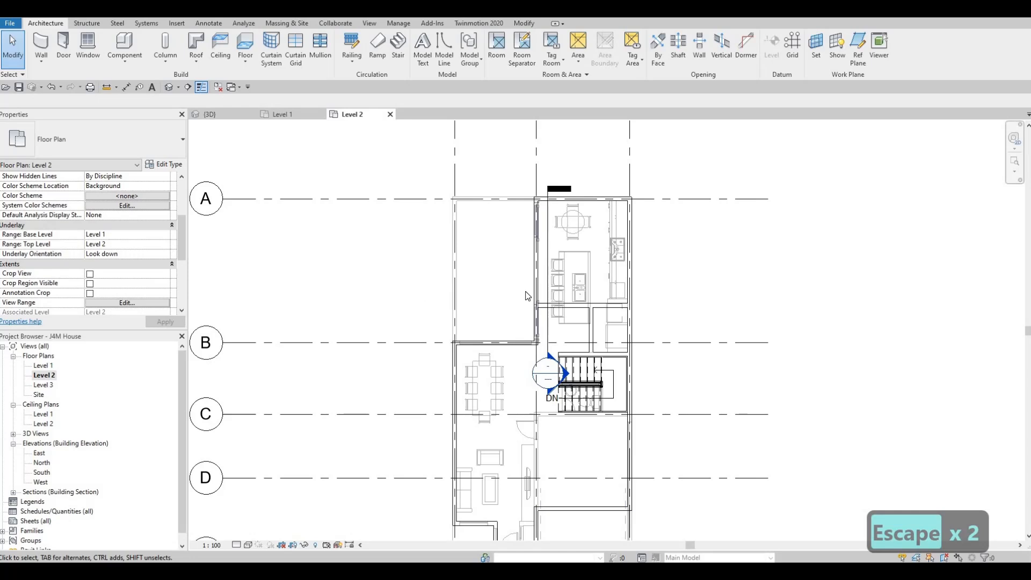
{"action": "middle_click_drag", "start_coordinate": [571, 316], "coordinate": [579, 251]}
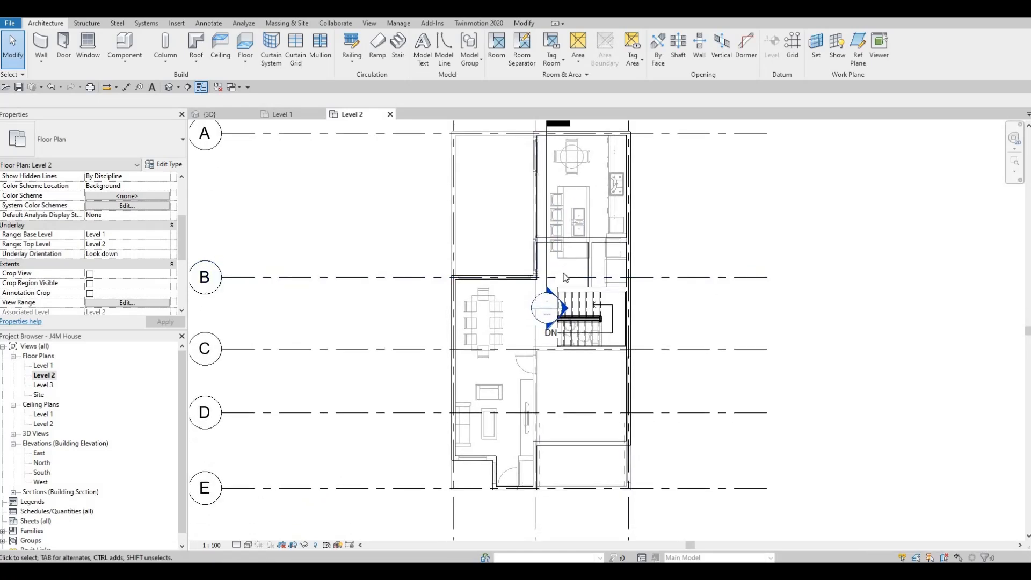
{"action": "middle_click_drag", "start_coordinate": [555, 288], "coordinate": [559, 293]}
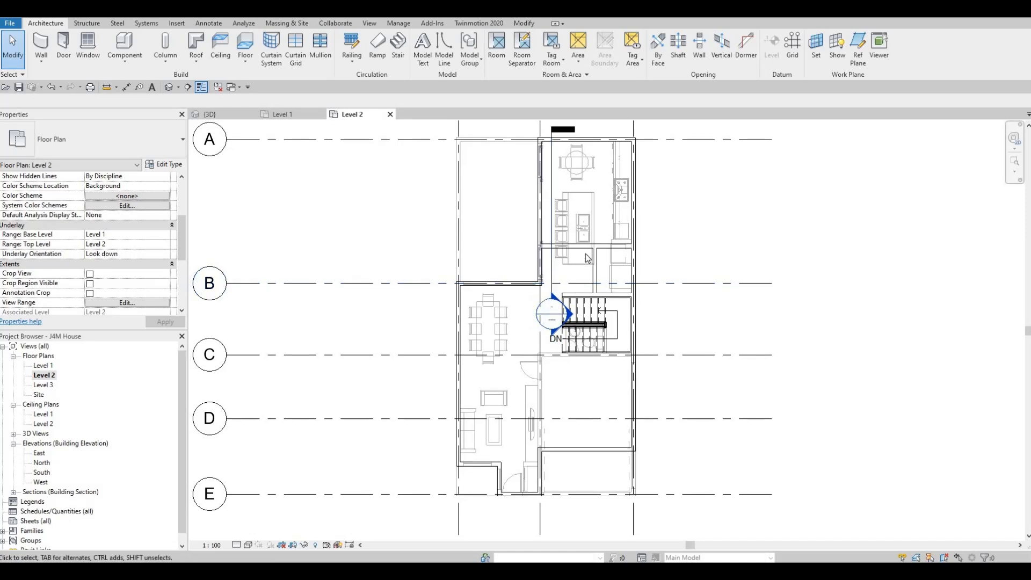
{"action": "scroll", "coordinate": [572, 292], "scroll_direction": "up", "scroll_amount": 3}
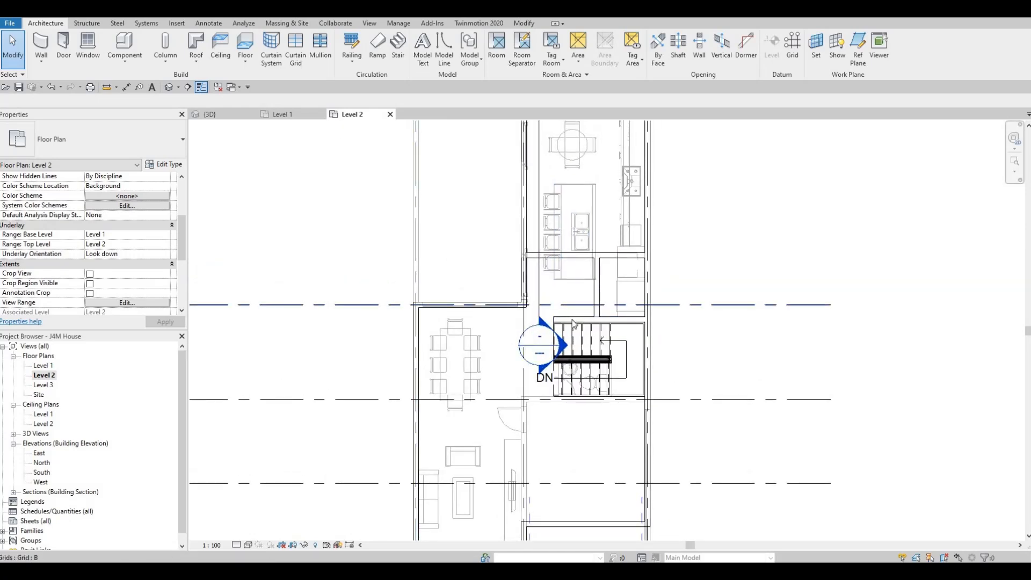
Draw an INTERIOR WALL 1 about 1900 mm long from the stair wall's free end perpendicular to the cross wall between grids A and B.
{"action": "left_click", "coordinate": [561, 322]}
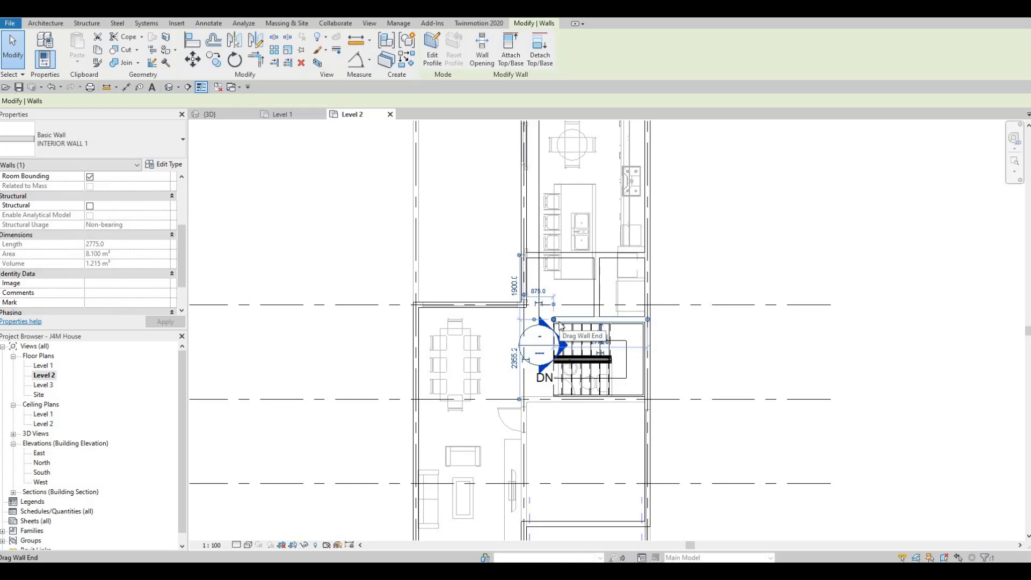
{"action": "key", "text": "c"}
{"action": "key", "text": "s"}
{"action": "scroll", "coordinate": [553, 322], "scroll_direction": "up", "scroll_amount": 2}
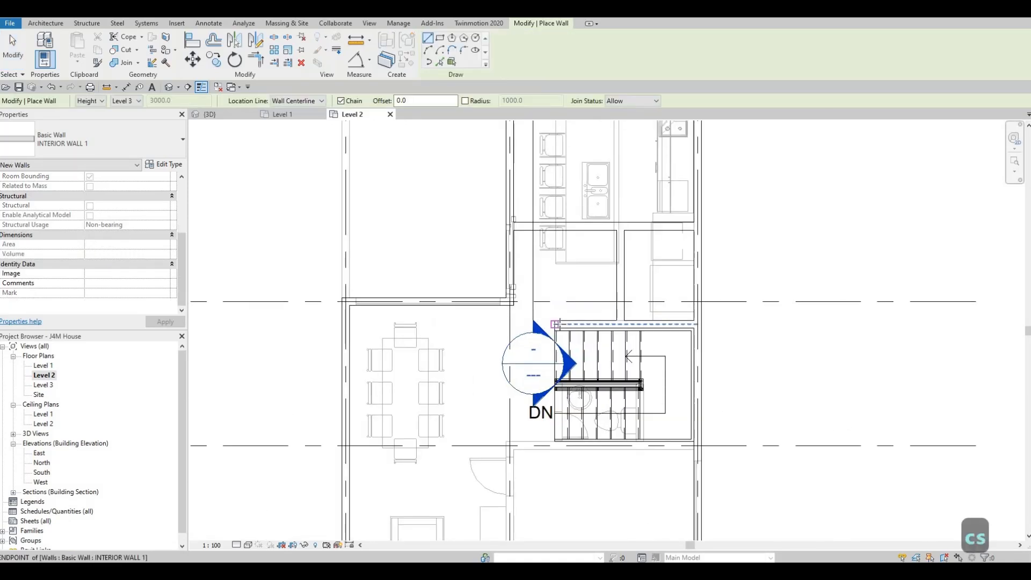
{"action": "left_click", "coordinate": [556, 324]}
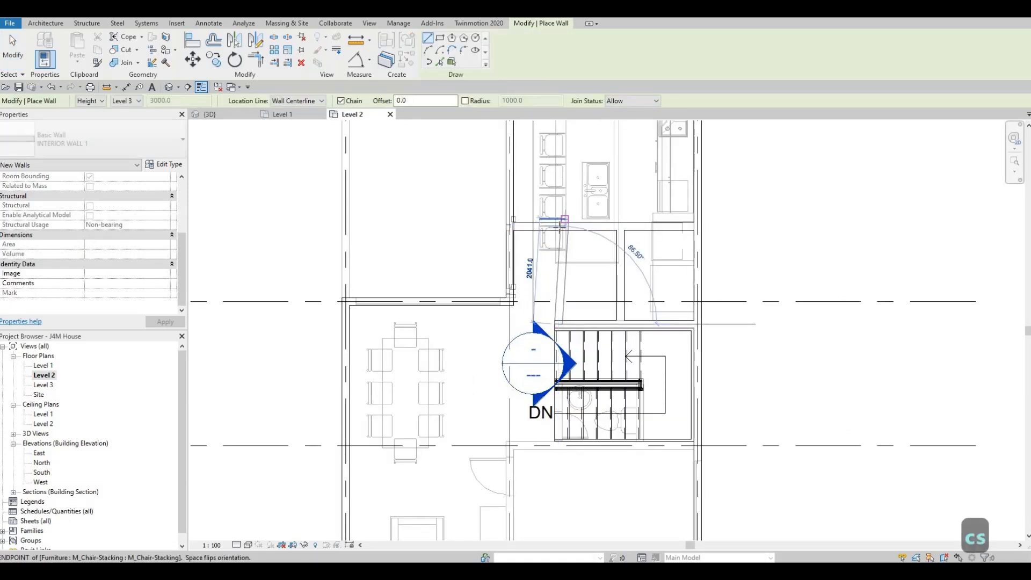
{"action": "key", "text": "Escape"}
{"action": "key", "text": "Escape"}
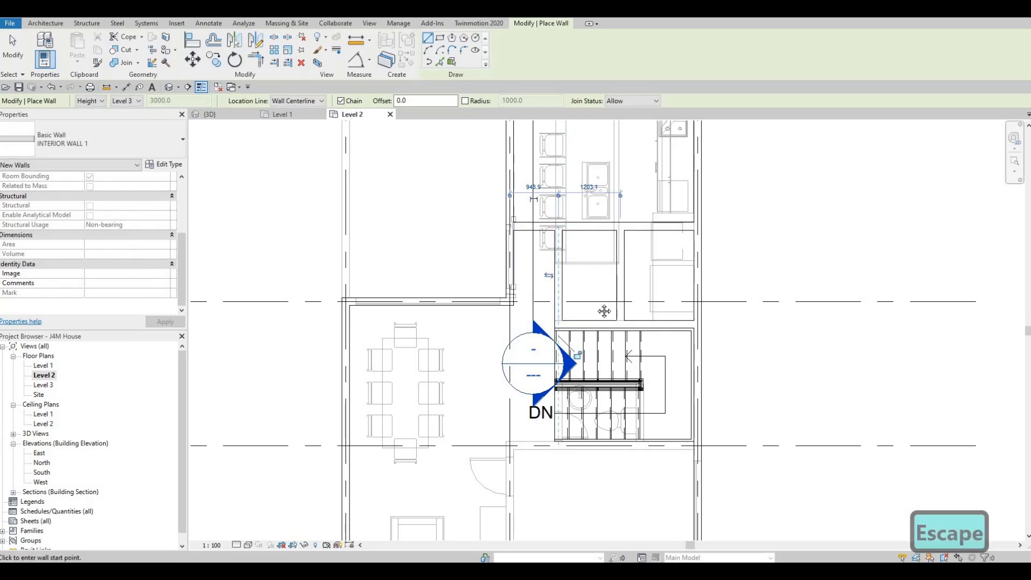
{"action": "scroll", "coordinate": [599, 258], "scroll_direction": "down", "scroll_amount": 1}
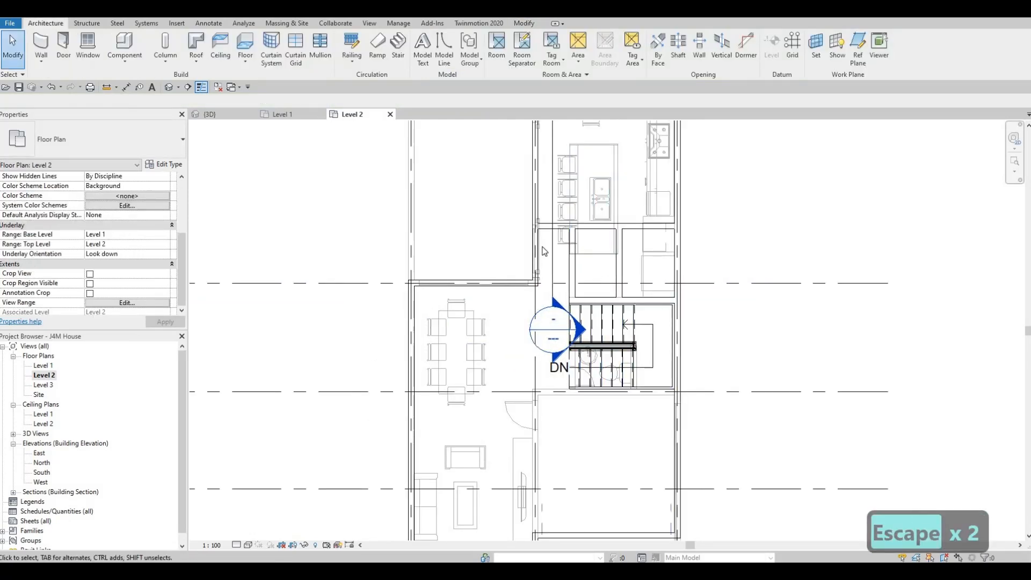
{"action": "left_click", "coordinate": [580, 232]}
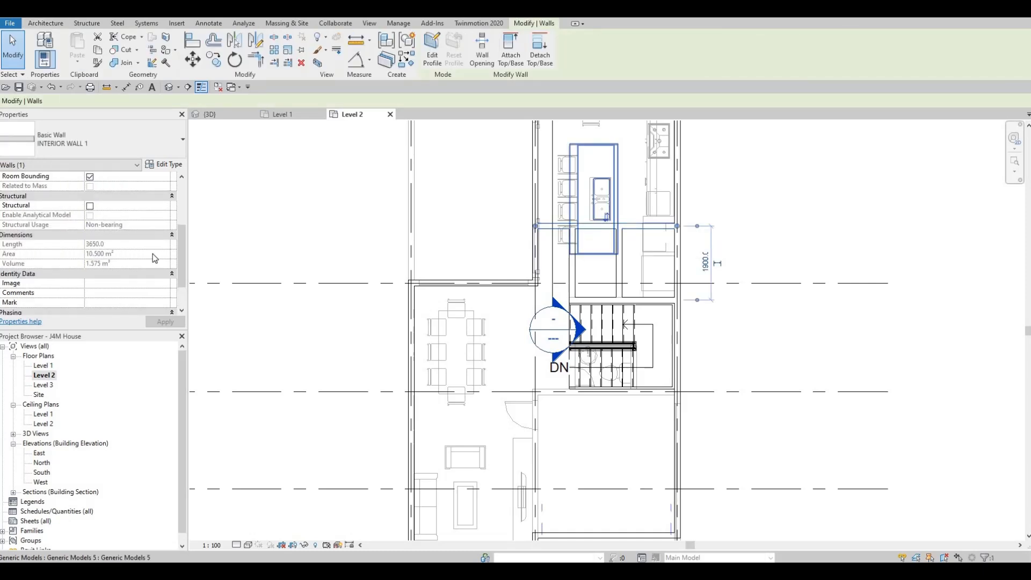
{"action": "key", "text": "c"}
{"action": "key", "text": "Escape"}
{"action": "key", "text": "Escape"}
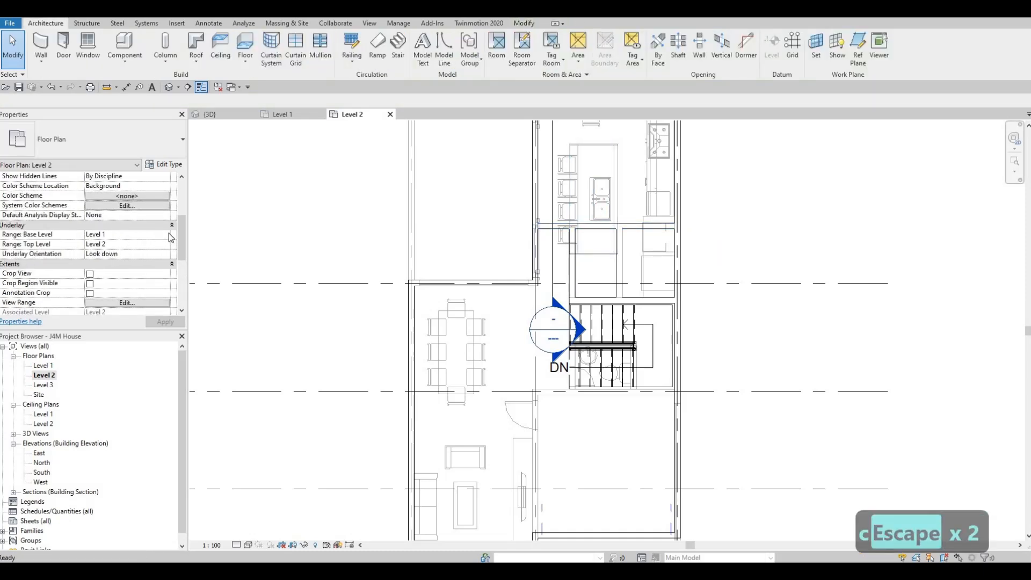
Turn off the Level 2 plan's underlay by setting its base level to None and apply the change.
{"action": "left_click", "coordinate": [111, 245]}
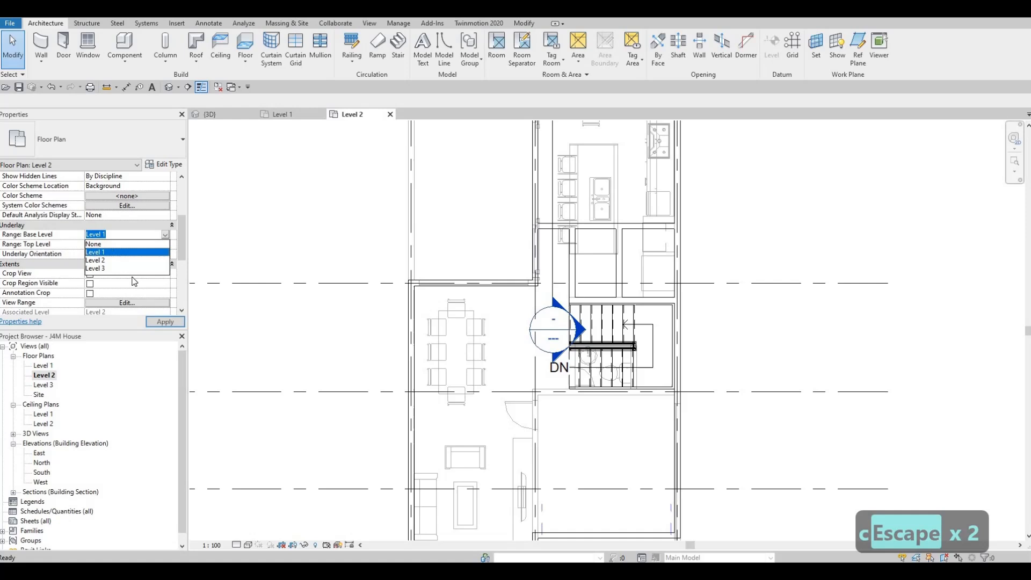
{"action": "left_click", "coordinate": [158, 321]}
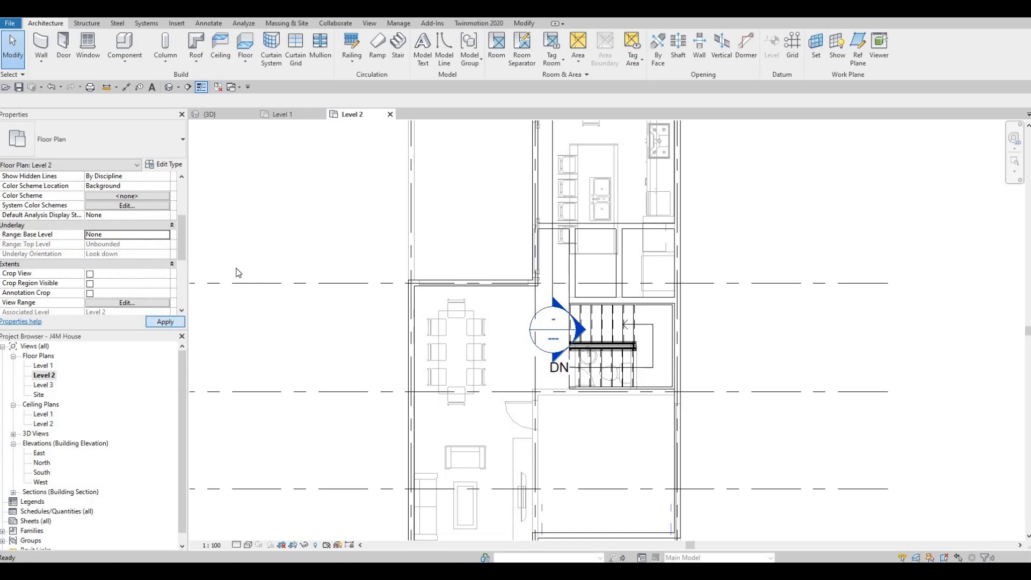
{"action": "key", "text": "Escape"}
{"action": "key", "text": "Escape"}
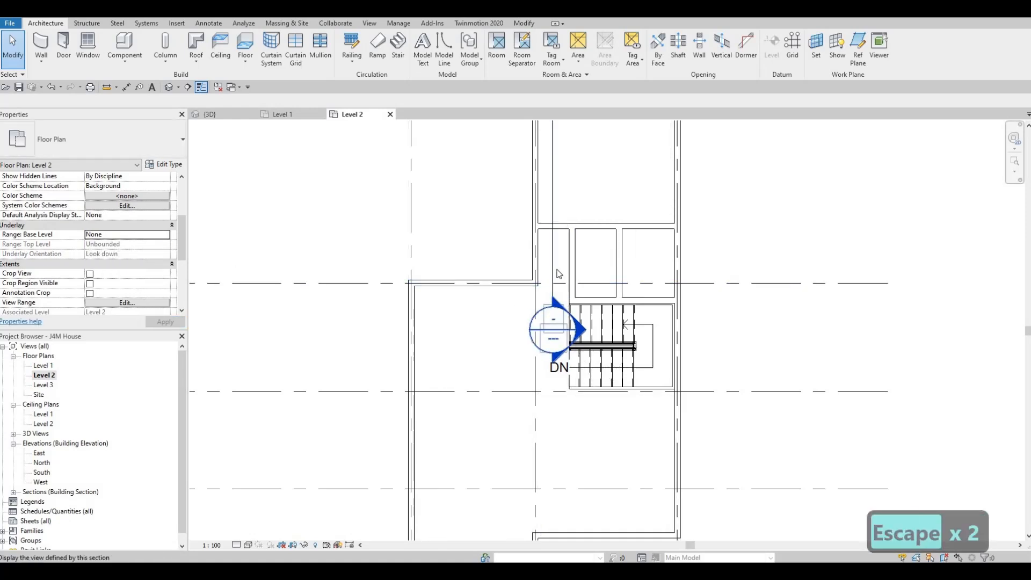
Delete the building section running beside the staircase, together with its section view.
{"action": "scroll", "coordinate": [525, 303], "scroll_direction": "down", "scroll_amount": 2}
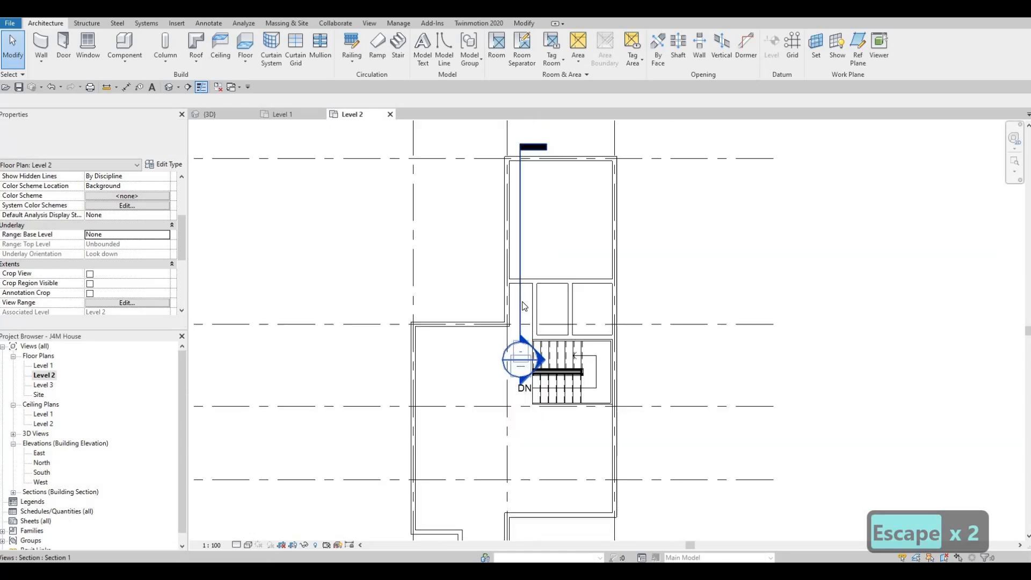
{"action": "left_click", "coordinate": [516, 303]}
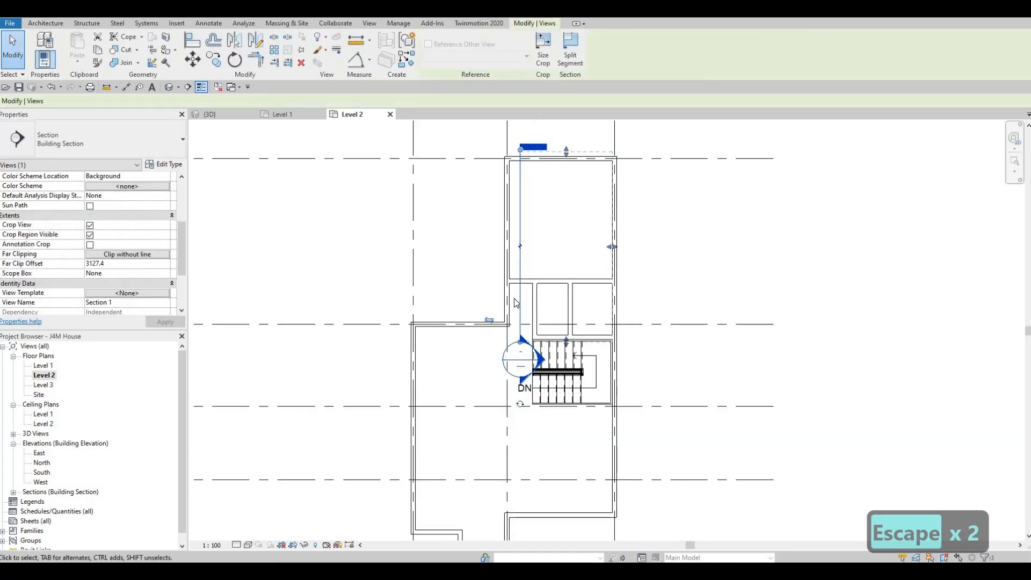
{"action": "key", "text": "Delete"}
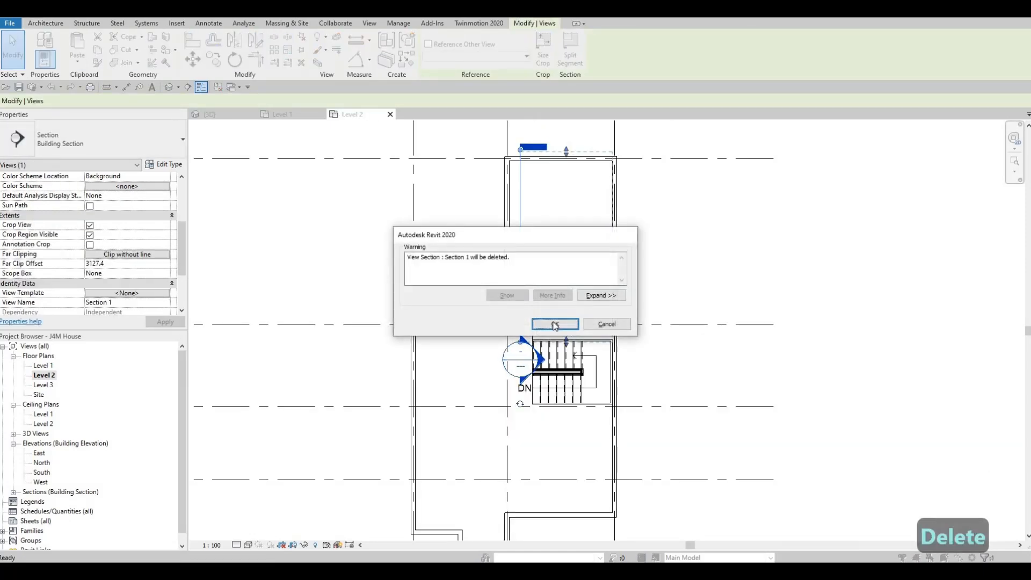
{"action": "left_click", "coordinate": [561, 324]}
{"action": "key", "text": "Escape"}
{"action": "key", "text": "Escape"}
{"action": "key", "text": "Escape"}
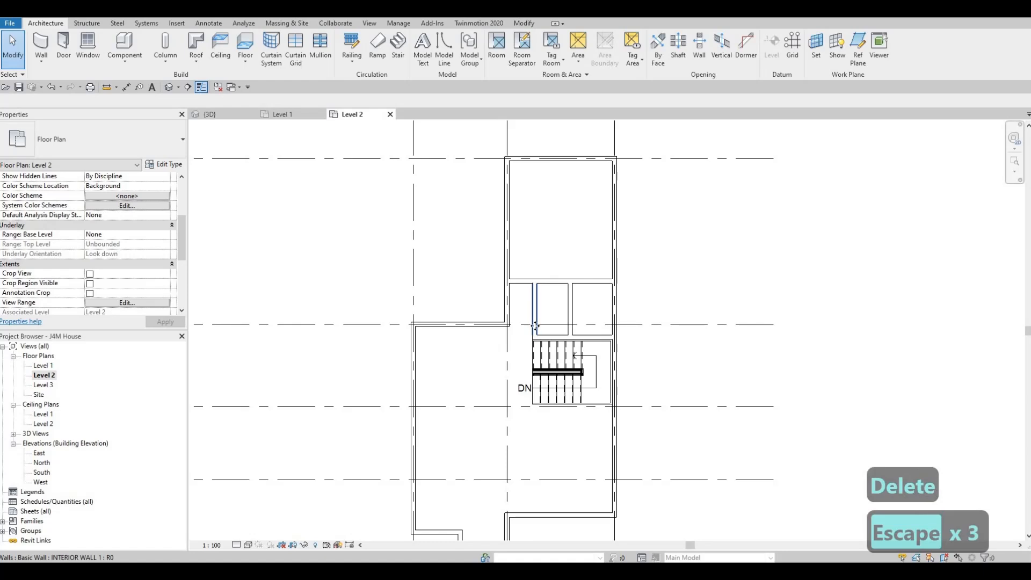
Draw an INTERIOR WALL 1 about 3185 mm long between grids B and C, from the grid 1 exterior wall to grid 2.
{"action": "left_click", "coordinate": [535, 326]}
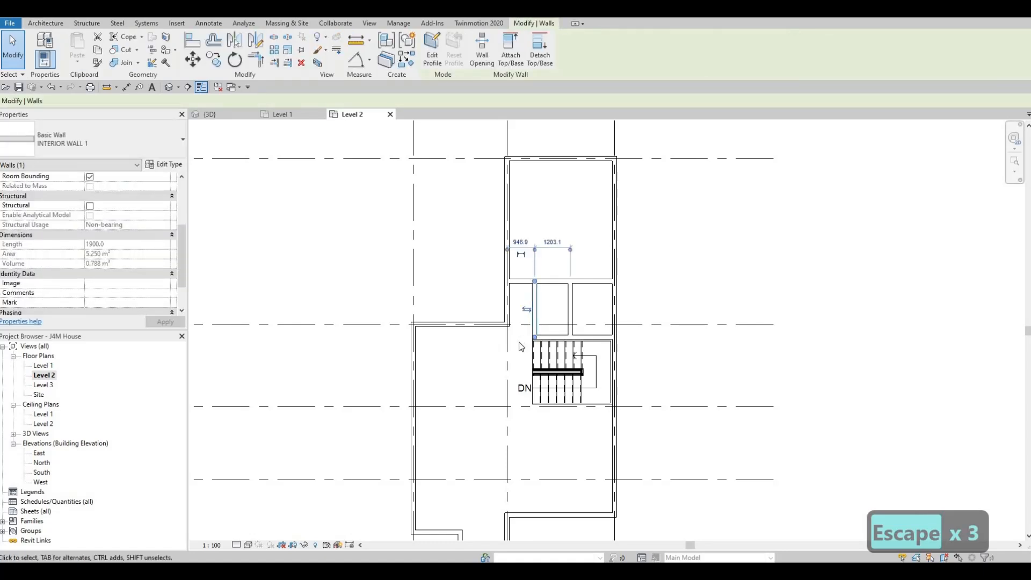
{"action": "key", "text": "c"}
{"action": "key", "text": "s"}
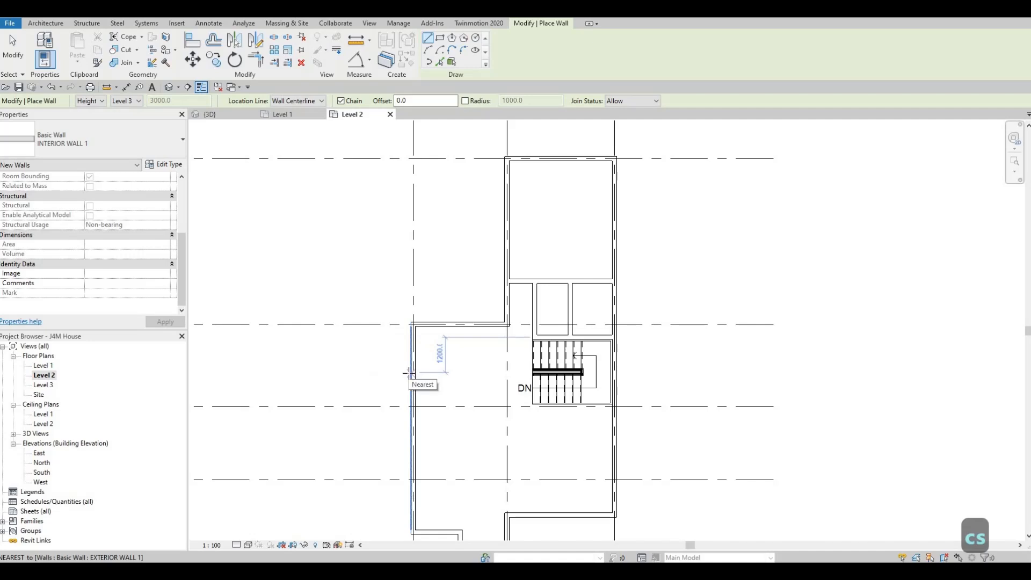
{"action": "left_click", "coordinate": [411, 372]}
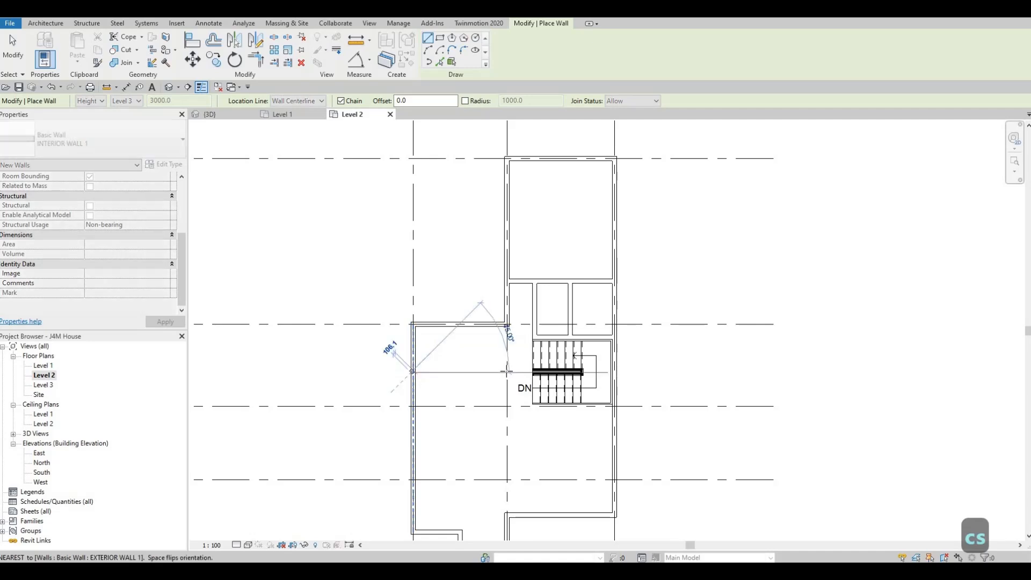
{"action": "left_click", "coordinate": [506, 372]}
{"action": "key", "text": "Escape"}
{"action": "key", "text": "Escape"}
{"action": "key", "text": "Escape"}
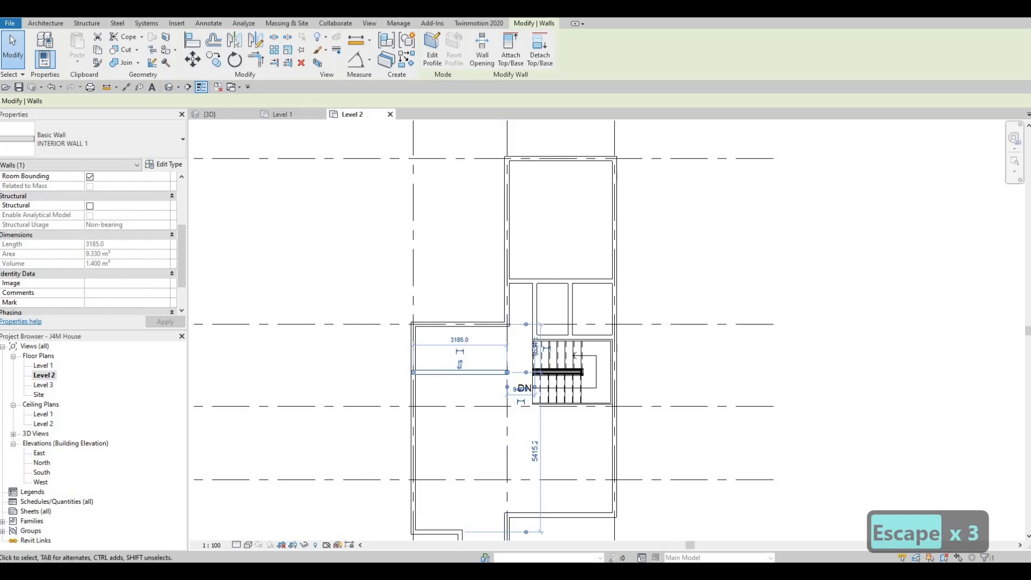
Set the distance between the new interior wall and the exterior wall on grid B to 1500 mm.
{"action": "left_click", "coordinate": [535, 349]}
{"action": "type", "text": "1"}
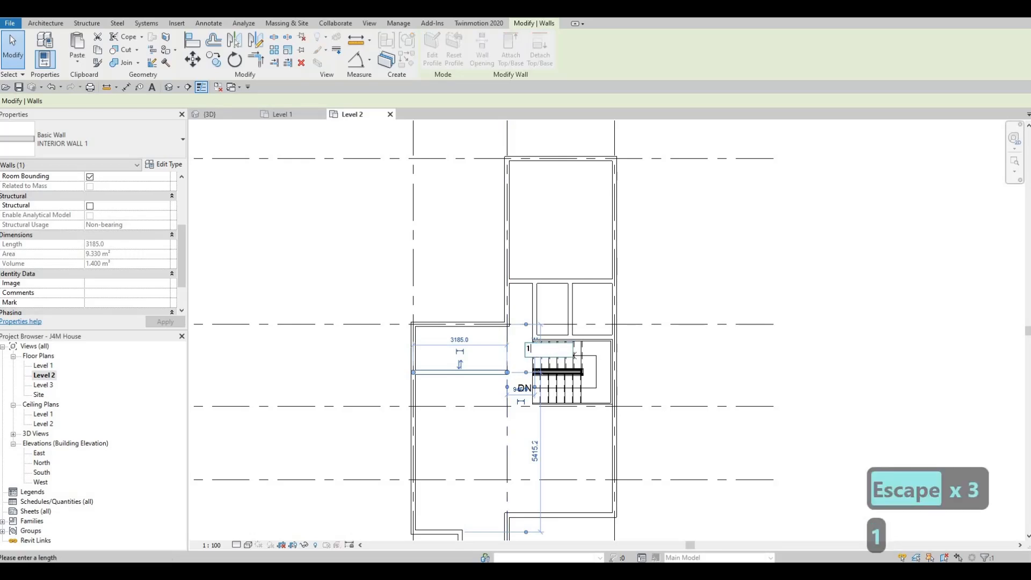
{"action": "type", "text": "500"}
{"action": "key", "text": "Escape"}
{"action": "key", "text": "Escape"}
{"action": "key", "text": "Escape"}
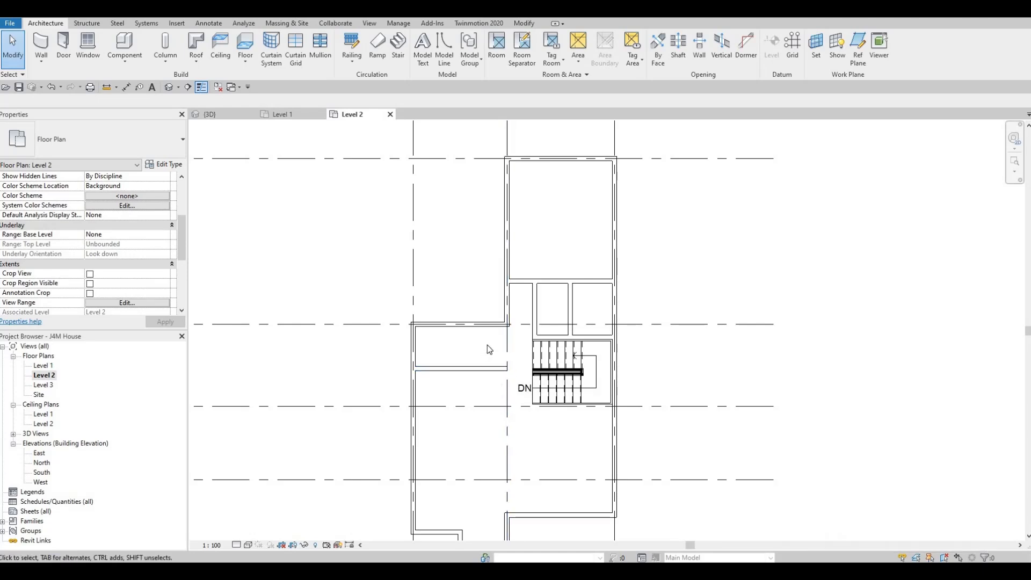
Measure the clearance between grid 2 and the open edge of the staircase with an aligned dimension, without placing it.
{"action": "scroll", "coordinate": [487, 345], "scroll_direction": "up", "scroll_amount": 2}
{"action": "key", "text": "Escape"}
{"action": "key", "text": "Escape"}
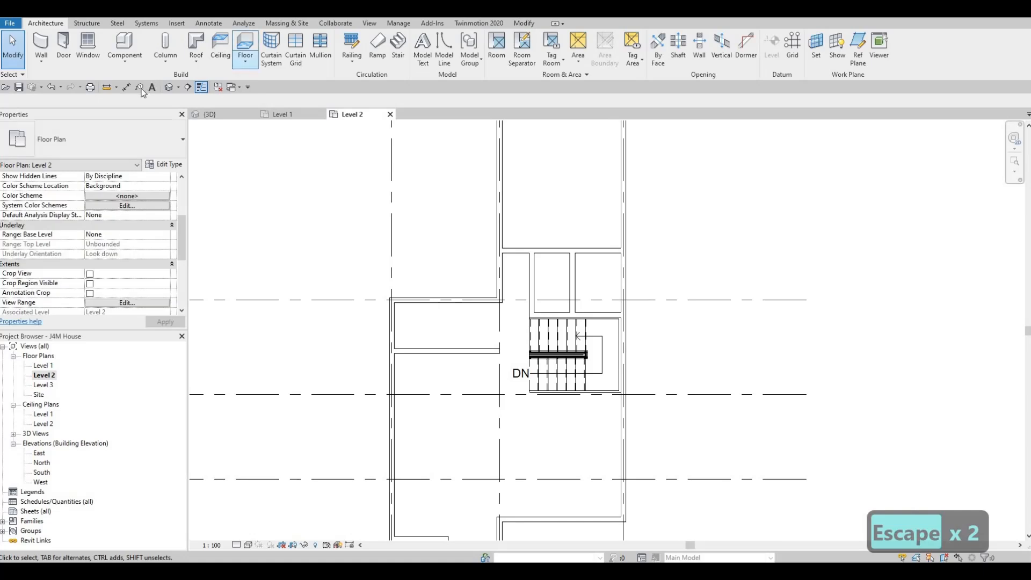
{"action": "key", "text": "d"}
{"action": "key", "text": "i"}
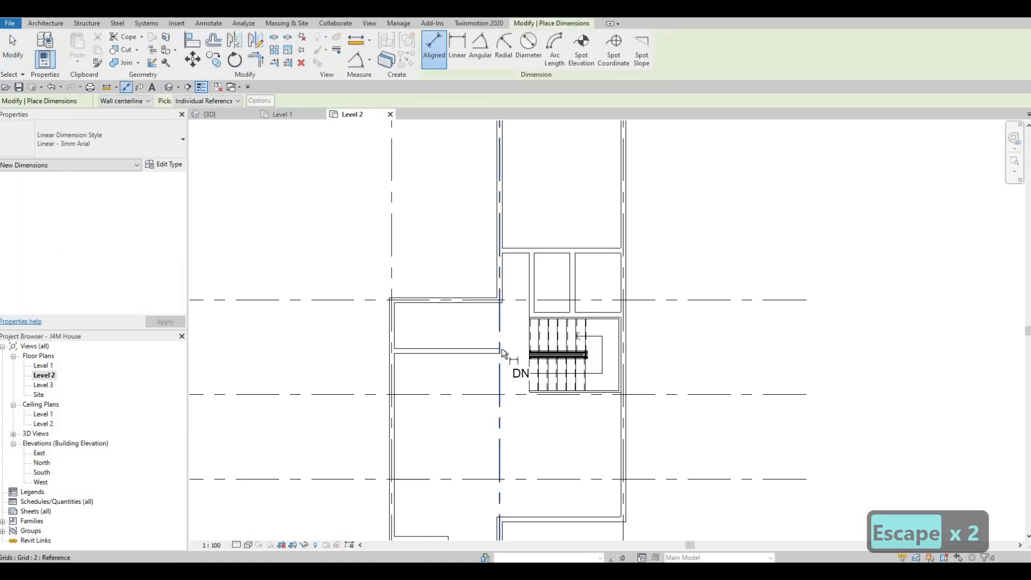
{"action": "scroll", "coordinate": [501, 346], "scroll_direction": "up", "scroll_amount": 1}
{"action": "scroll", "coordinate": [541, 359], "scroll_direction": "up", "scroll_amount": 2}
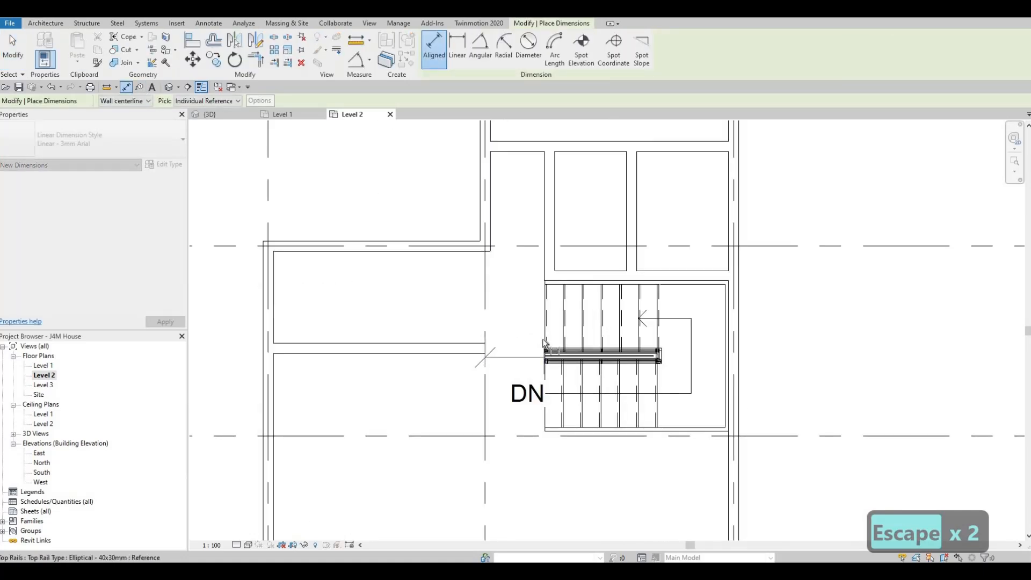
{"action": "left_click", "coordinate": [540, 341]}
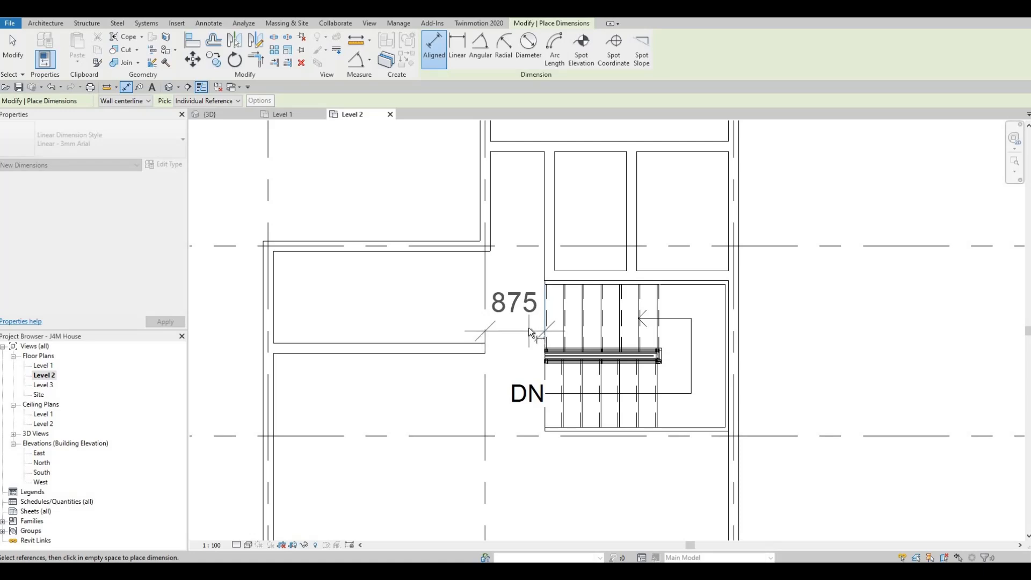
{"action": "key", "text": "Escape"}
{"action": "scroll", "coordinate": [529, 357], "scroll_direction": "down", "scroll_amount": 1}
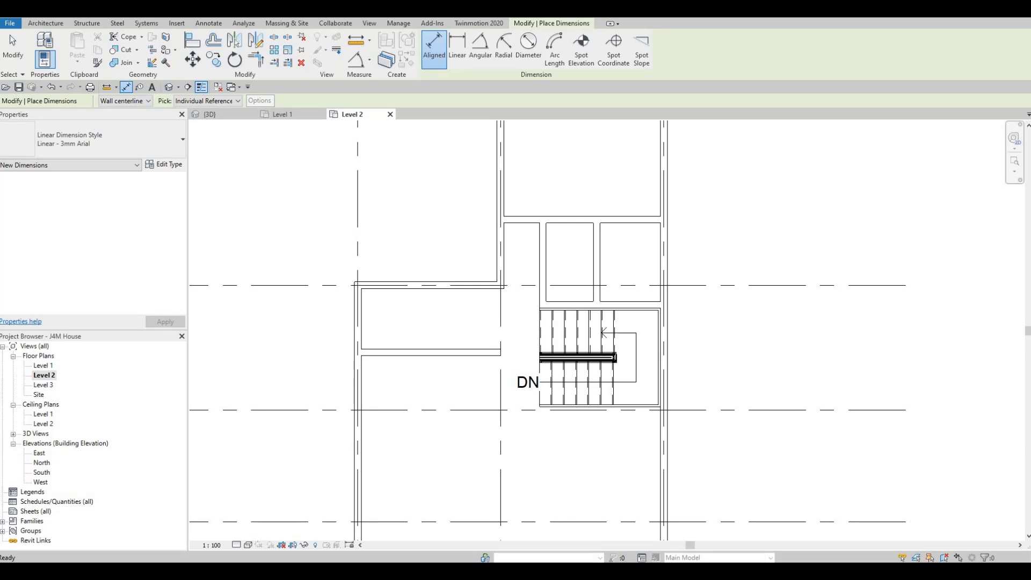
{"action": "key", "text": "Escape"}
{"action": "key", "text": "Escape"}
{"action": "key", "text": "Escape"}
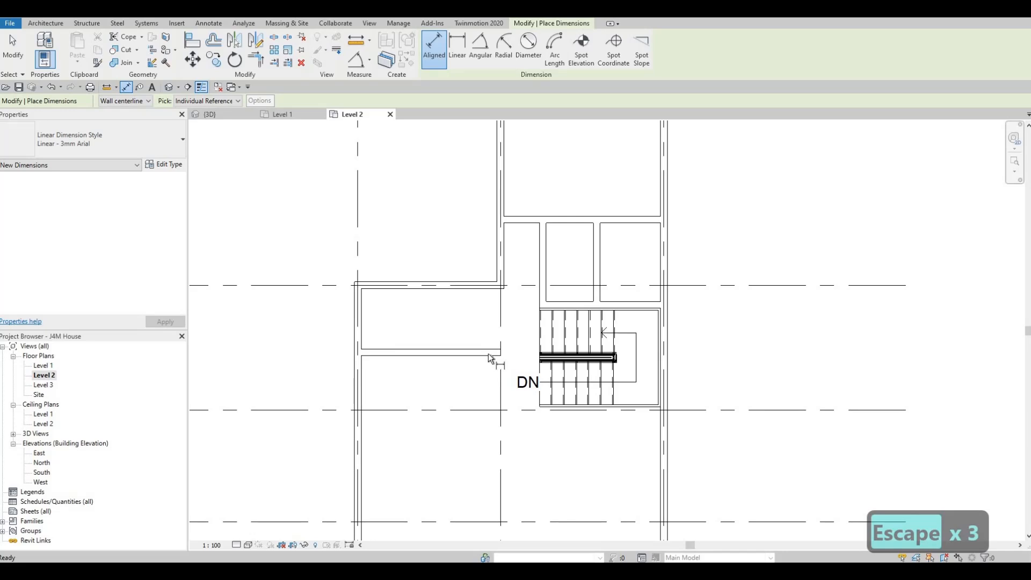
{"action": "key", "text": "Escape"}
{"action": "key", "text": "Escape"}
Shorten the horizontal interior wall so the gap between its free end and the staircase edge is 1000 mm.
{"action": "left_click", "coordinate": [508, 353]}
{"action": "scroll", "coordinate": [512, 353], "scroll_direction": "up", "scroll_amount": 2}
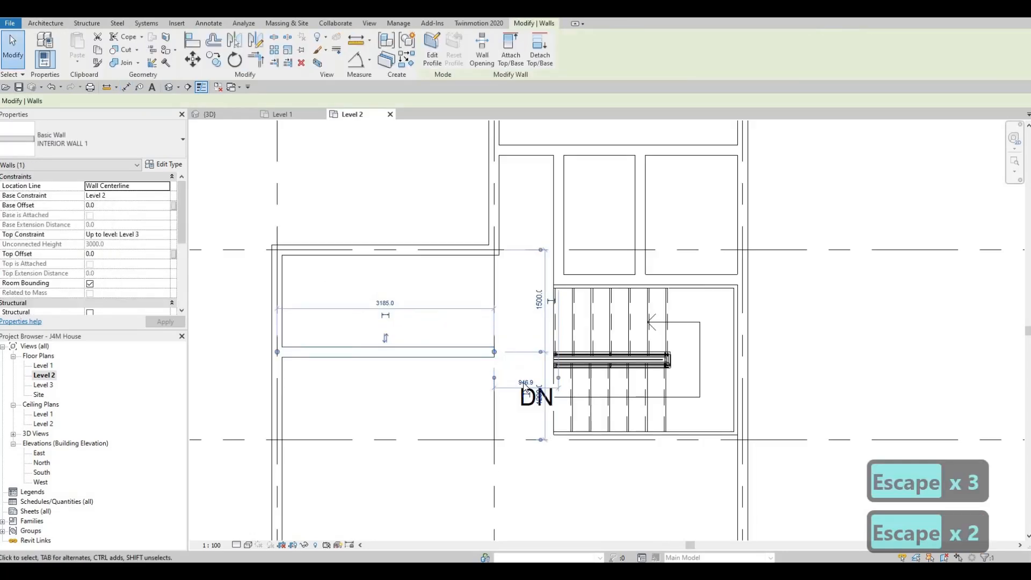
{"action": "left_click_drag", "start_coordinate": [559, 378], "coordinate": [553, 383]}
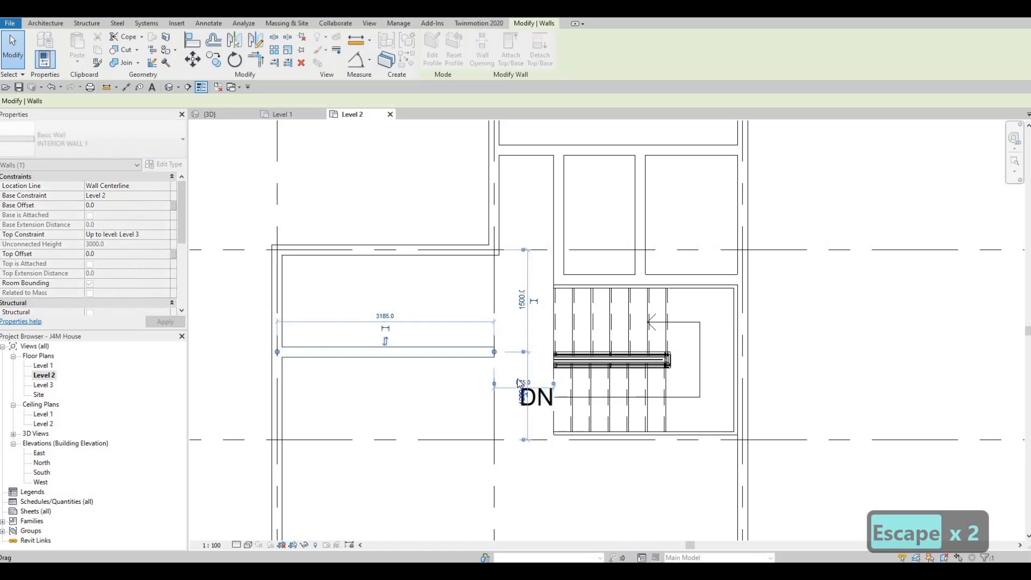
{"action": "left_click", "coordinate": [520, 383]}
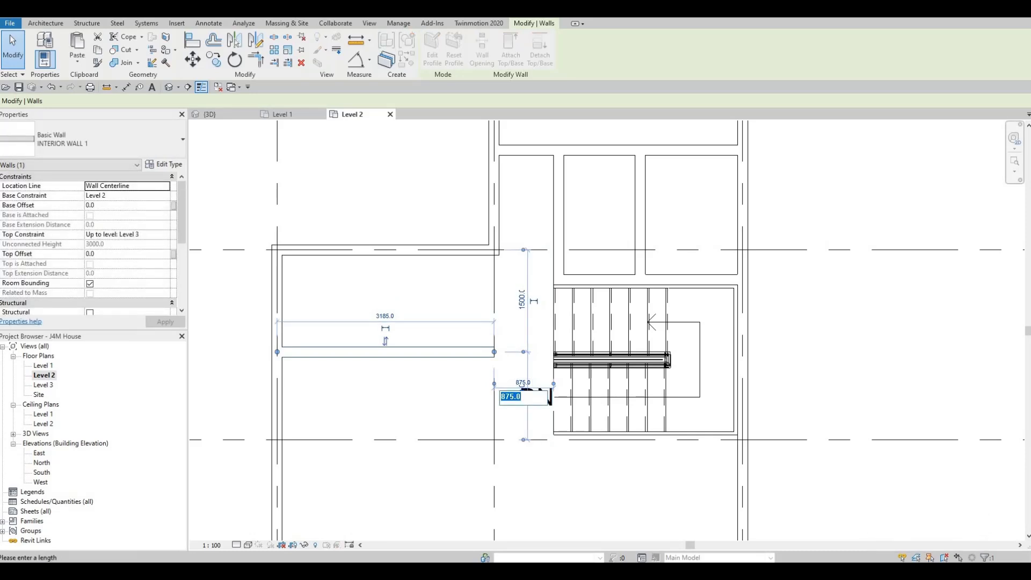
{"action": "type", "text": "1000"}
{"action": "key", "text": "Return"}
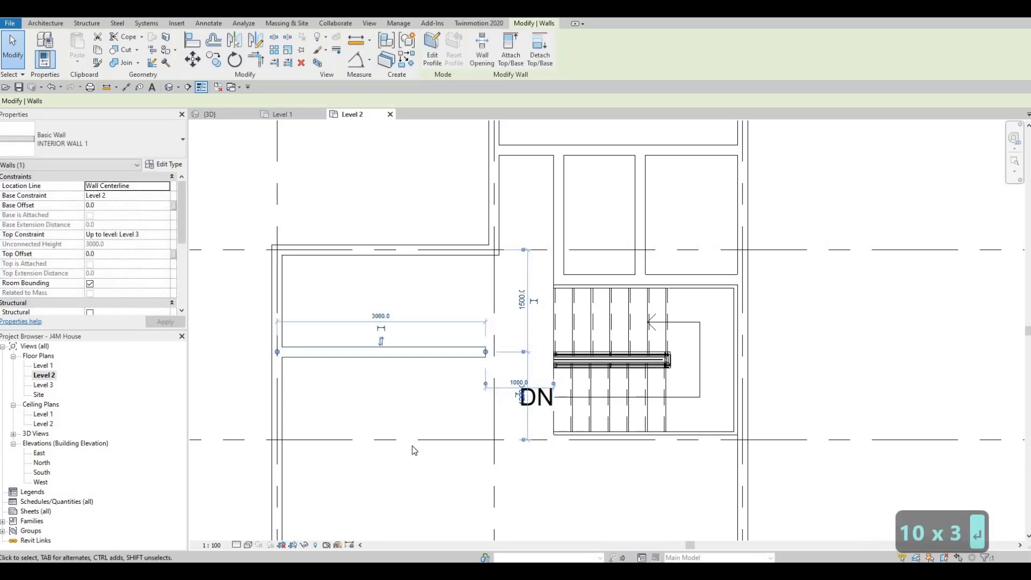
{"action": "key", "text": "Escape"}
{"action": "key", "text": "Escape"}
{"action": "key", "text": "Escape"}
{"action": "scroll", "coordinate": [500, 368], "scroll_direction": "down", "scroll_amount": 2}
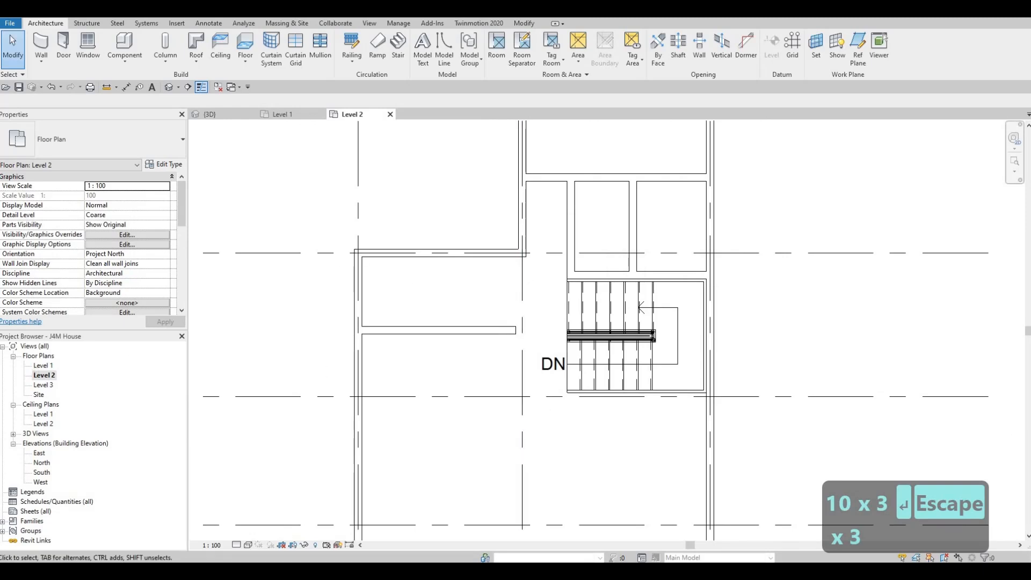
{"action": "key", "text": "Escape"}
{"action": "key", "text": "Escape"}
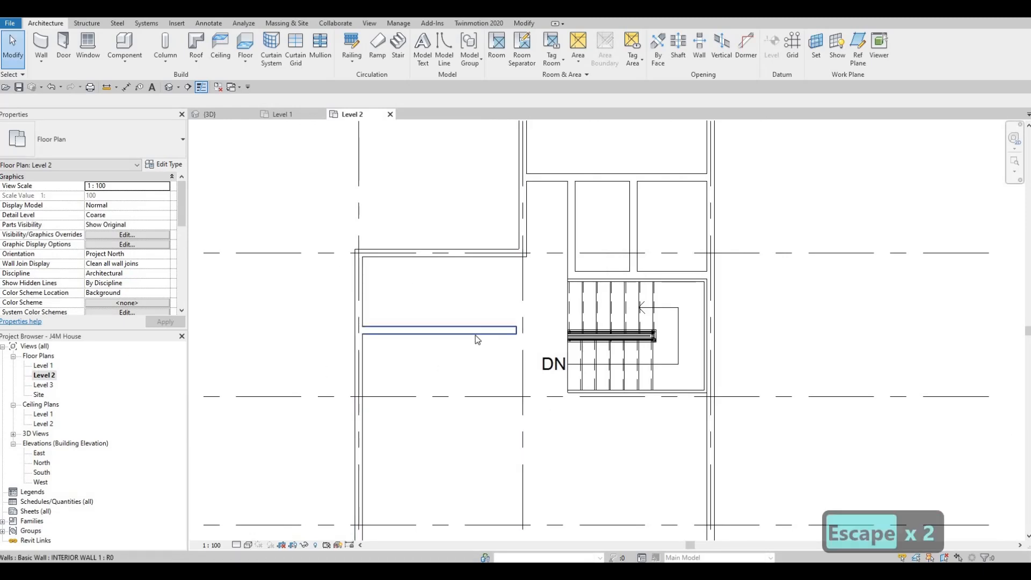
Draw an INTERIOR WALL 1 about 4700 mm long, perpendicular from the shortened wall's free end down towards the lower exterior wall.
{"action": "left_click", "coordinate": [475, 334]}
{"action": "key", "text": "c"}
{"action": "key", "text": "s"}
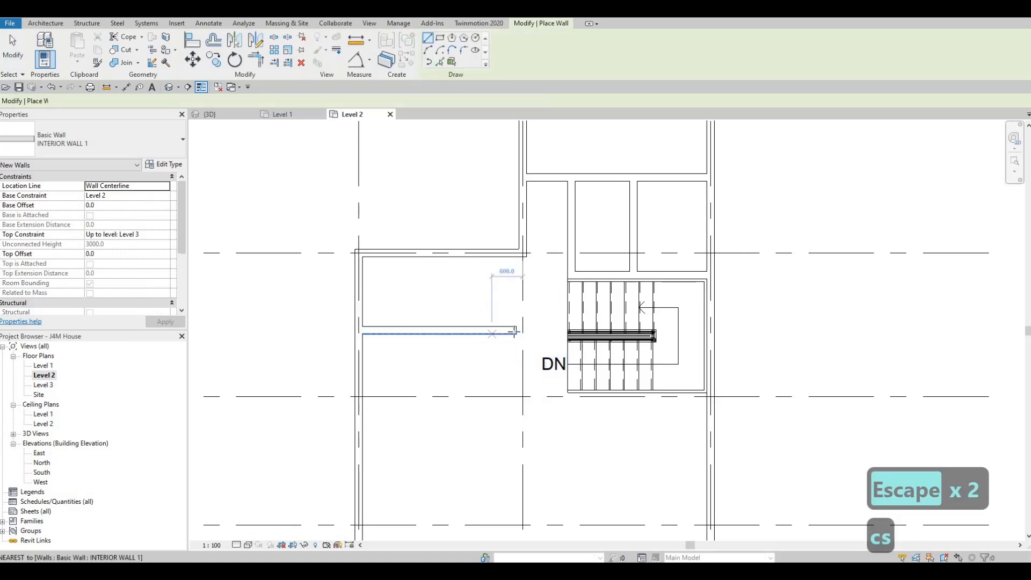
{"action": "left_click", "coordinate": [514, 331]}
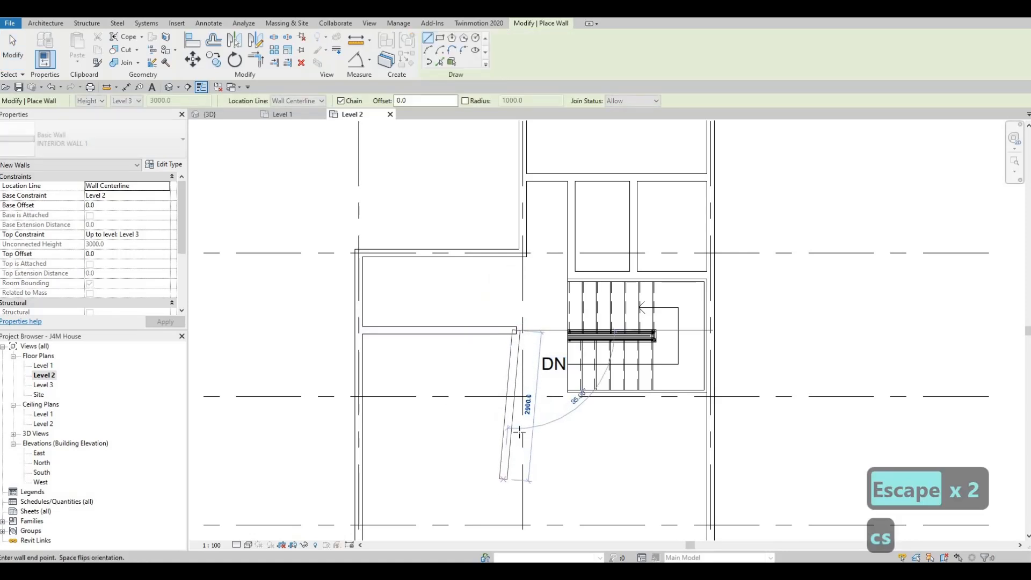
{"action": "middle_click_drag", "start_coordinate": [508, 525], "coordinate": [518, 430]}
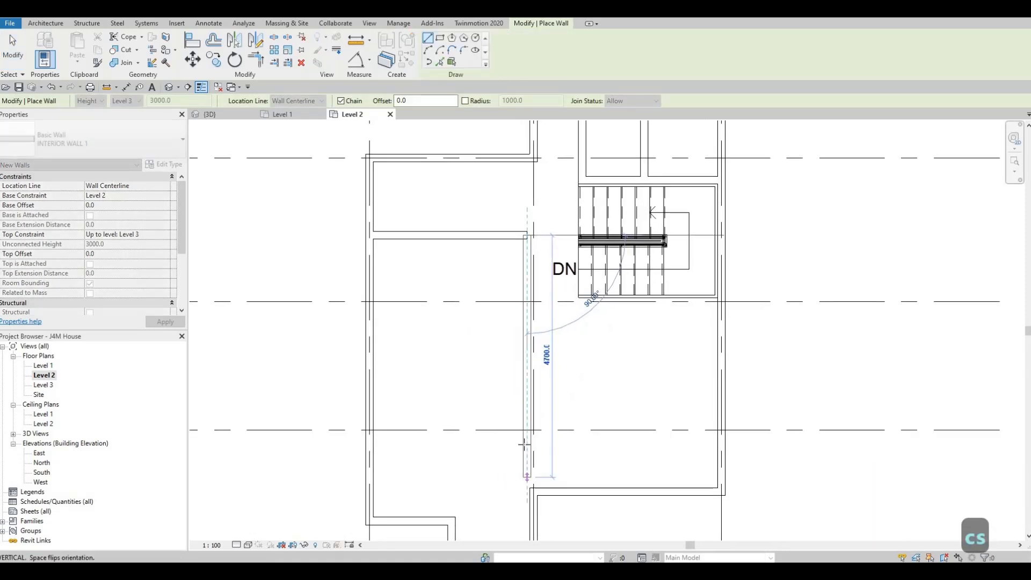
{"action": "middle_click_drag", "start_coordinate": [530, 468], "coordinate": [531, 426]}
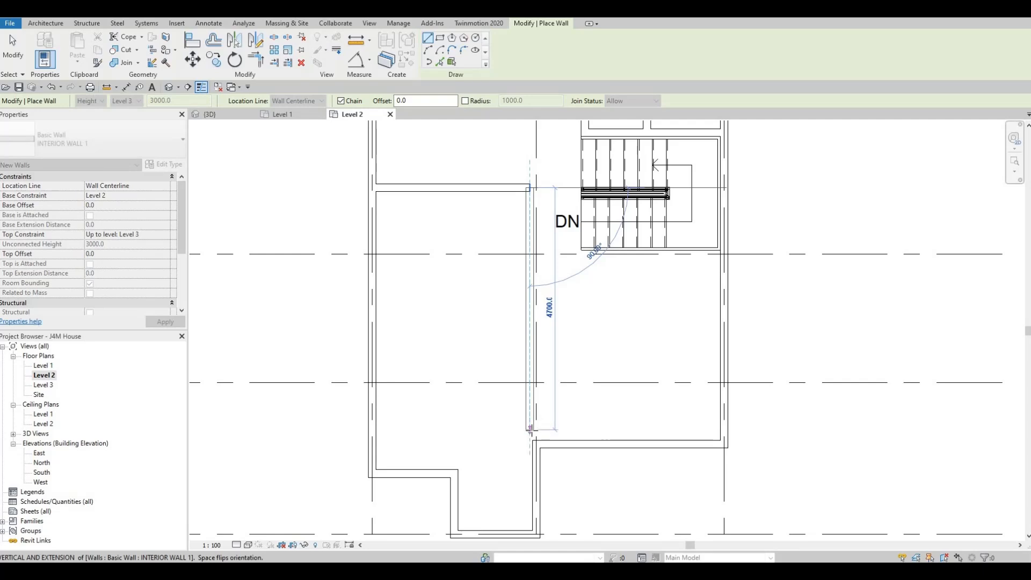
{"action": "key", "text": "Escape"}
{"action": "key", "text": "Escape"}
{"action": "key", "text": "Escape"}
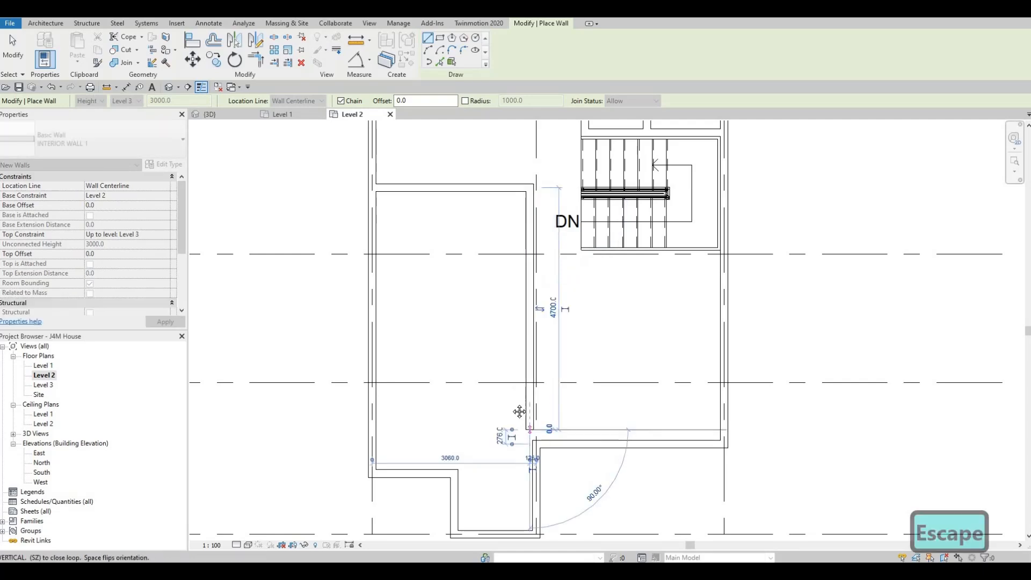
{"action": "middle_click_drag", "start_coordinate": [515, 396], "coordinate": [510, 355]}
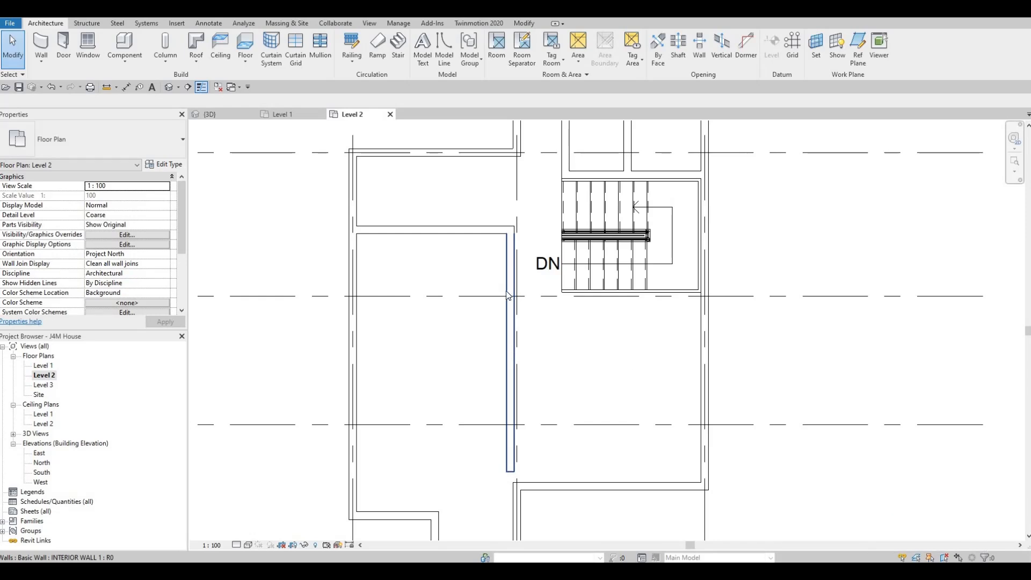
{"action": "key", "text": "Escape"}
{"action": "key", "text": "Escape"}
{"action": "middle_click_drag", "start_coordinate": [522, 305], "coordinate": [486, 348]}
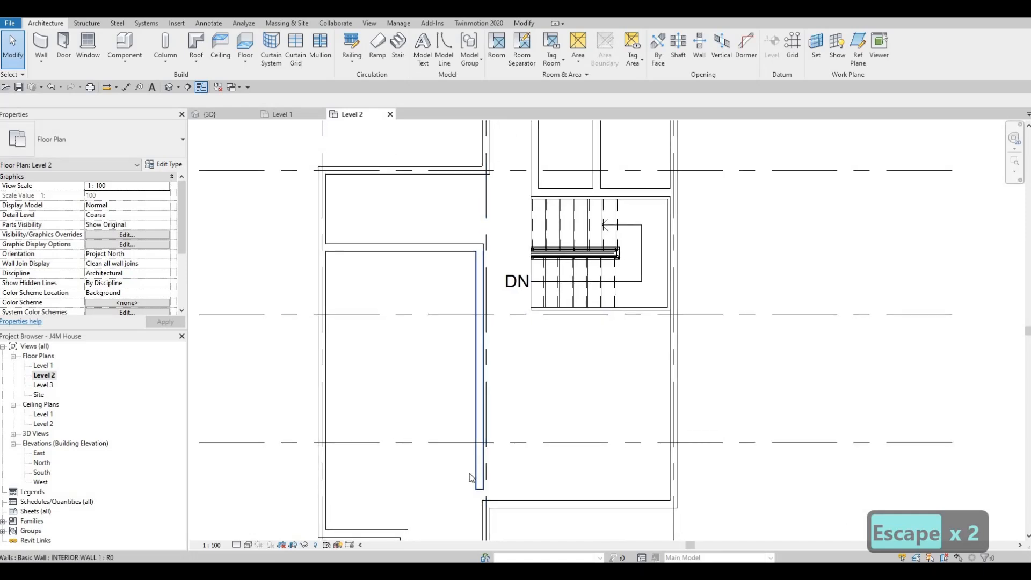
{"action": "middle_click_drag", "start_coordinate": [495, 474], "coordinate": [497, 451]}
{"action": "key", "text": "Escape"}
{"action": "key", "text": "Escape"}
{"action": "middle_click_drag", "start_coordinate": [493, 349], "coordinate": [482, 298]}
{"action": "scroll", "coordinate": [483, 298], "scroll_direction": "down", "scroll_amount": 1}
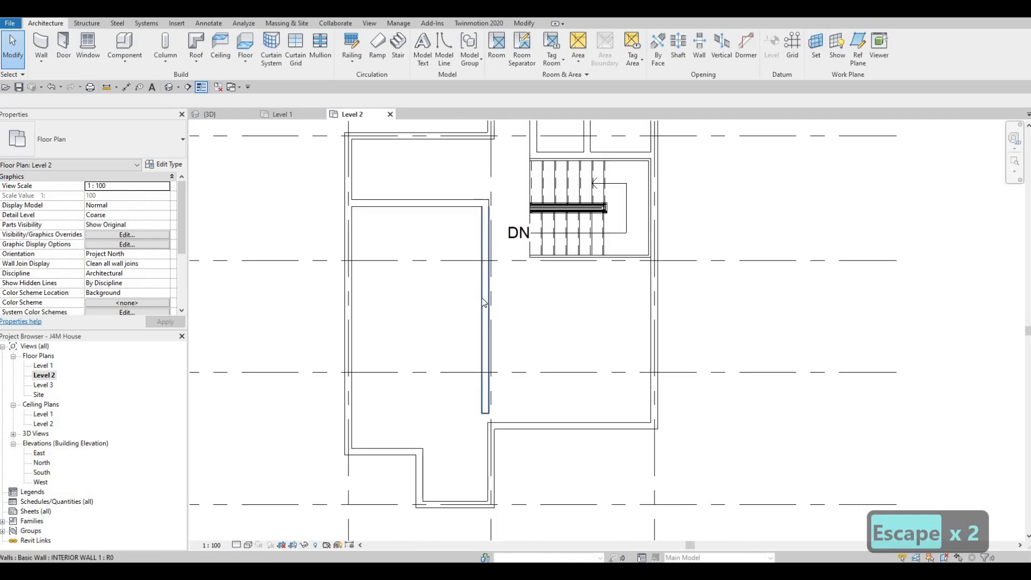
{"action": "key", "text": "Escape"}
{"action": "key", "text": "Escape"}
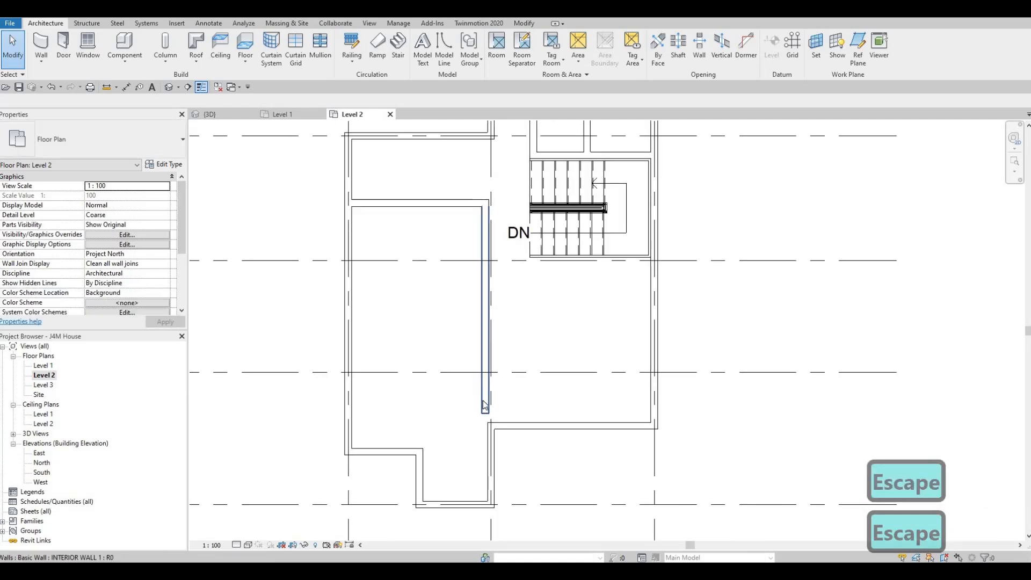
Align the new vertical interior wall's room-side face with the inner face of the exterior wall along grid 2 below it.
{"action": "key", "text": "a"}
{"action": "key", "text": "l"}
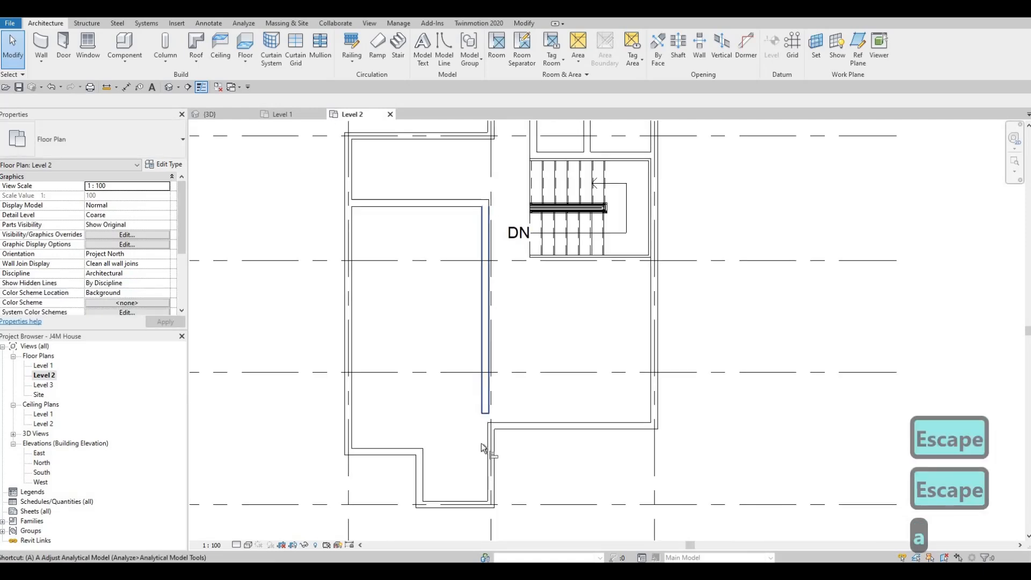
{"action": "left_click", "coordinate": [488, 428]}
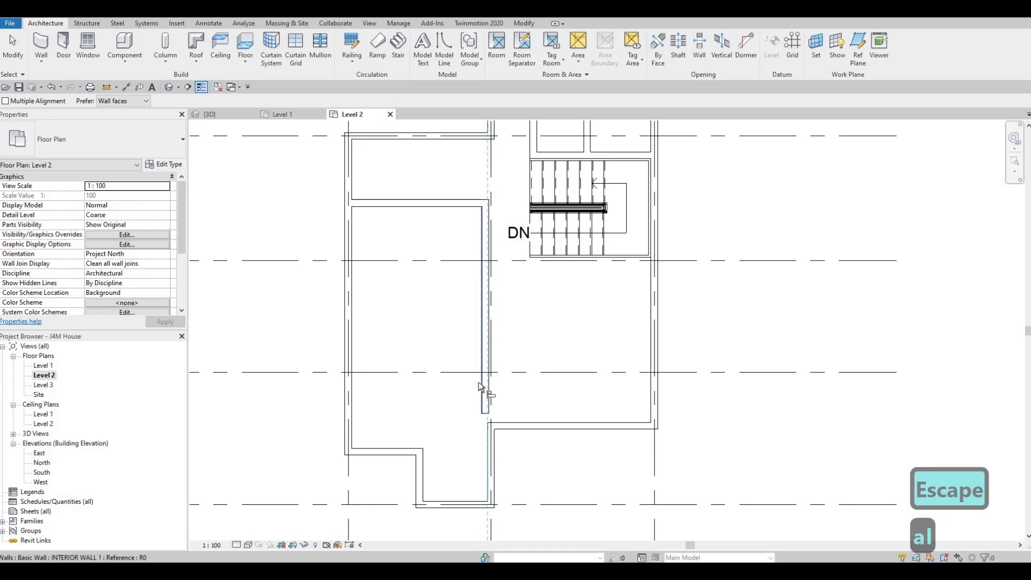
{"action": "left_click", "coordinate": [478, 382]}
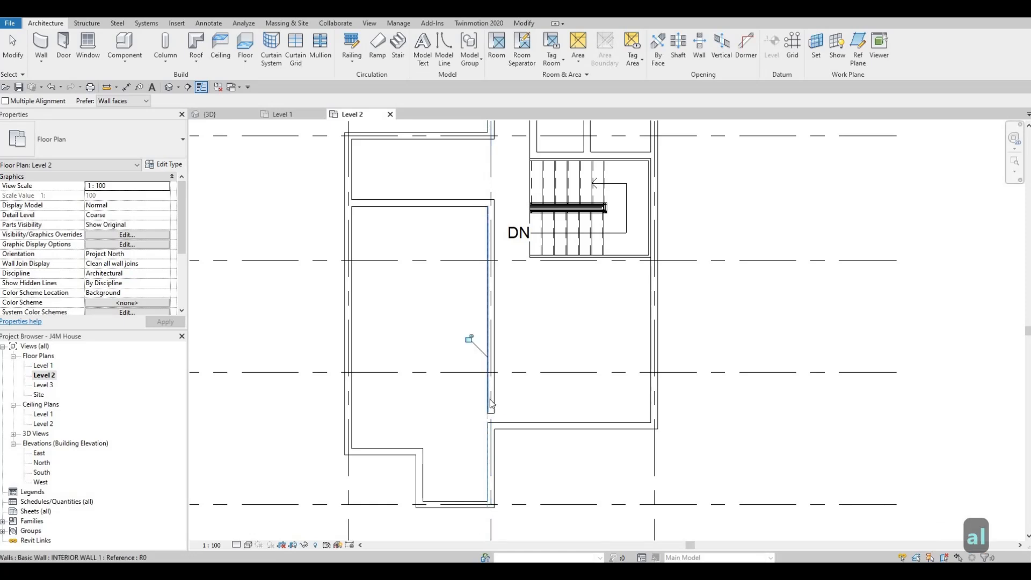
{"action": "key", "text": "Escape"}
{"action": "key", "text": "Escape"}
{"action": "key", "text": "Escape"}
Extend the vertical interior wall's lower end to the exterior wall corner, making the wall about 4900 mm long.
{"action": "left_click", "coordinate": [490, 412]}
{"action": "left_click_drag", "start_coordinate": [490, 414], "coordinate": [491, 423]}
{"action": "scroll", "coordinate": [466, 307], "scroll_direction": "up", "scroll_amount": 3}
{"action": "key", "text": "Escape"}
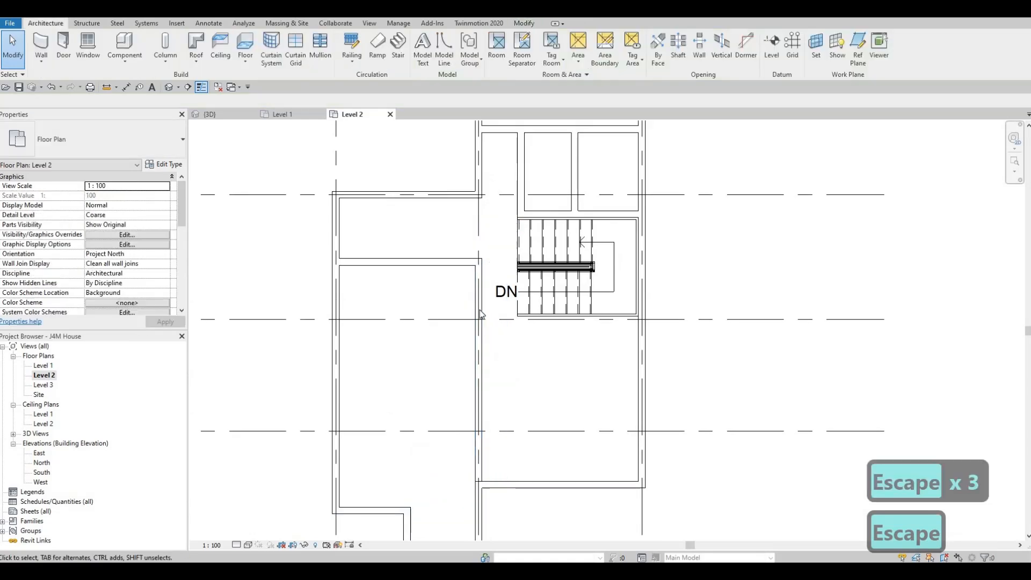
{"action": "scroll", "coordinate": [490, 285], "scroll_direction": "down", "scroll_amount": 1}
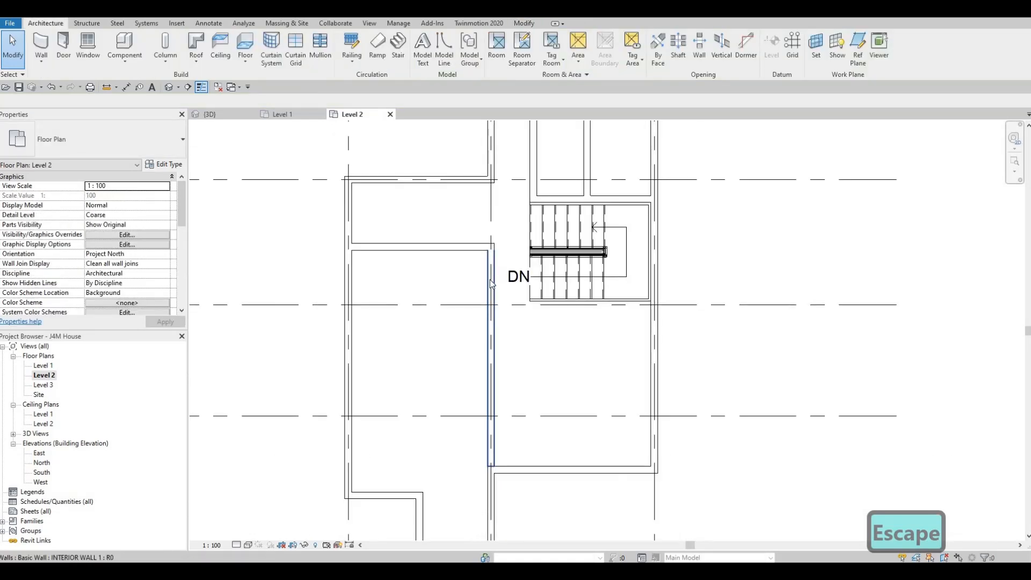
{"action": "middle_click_drag", "start_coordinate": [492, 301], "coordinate": [488, 338]}
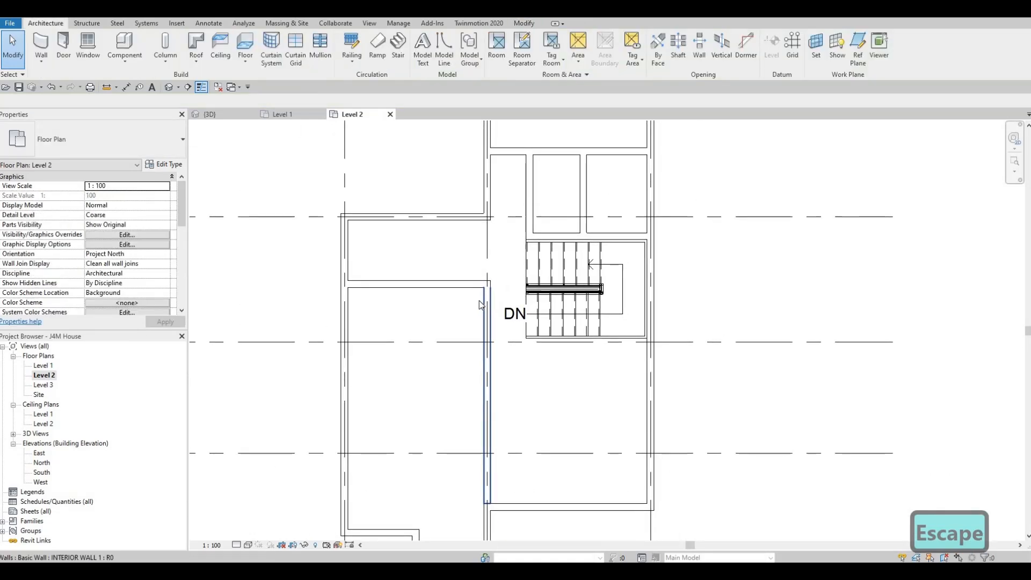
Draw an INTERIOR WALL 1 from the horizontal interior wall up to the exterior wall on grid B, about 2585 mm from grid 1.
{"action": "left_click", "coordinate": [482, 311]}
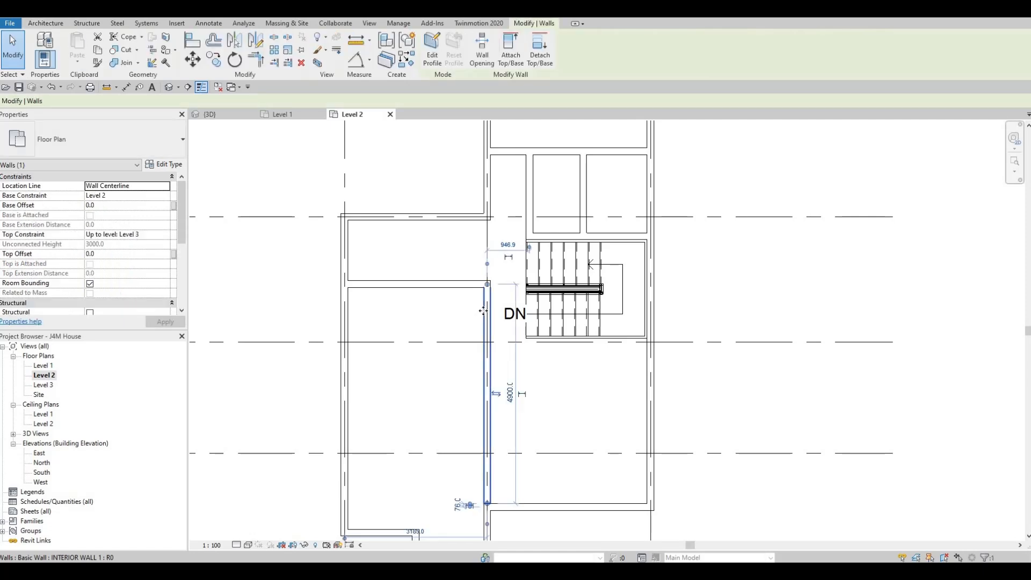
{"action": "key", "text": "c"}
{"action": "key", "text": "s"}
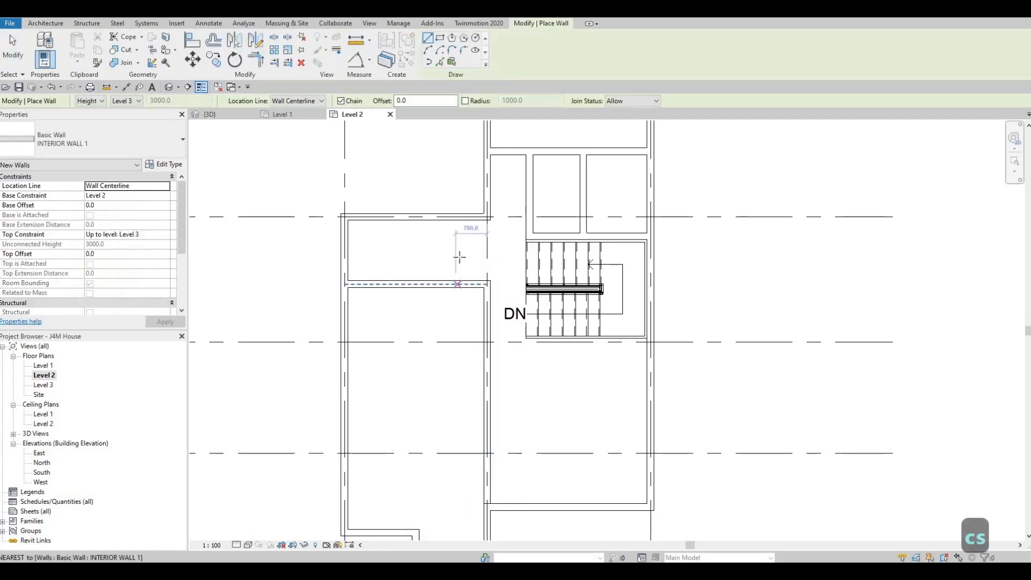
{"action": "left_click", "coordinate": [460, 284]}
{"action": "left_click", "coordinate": [458, 220]}
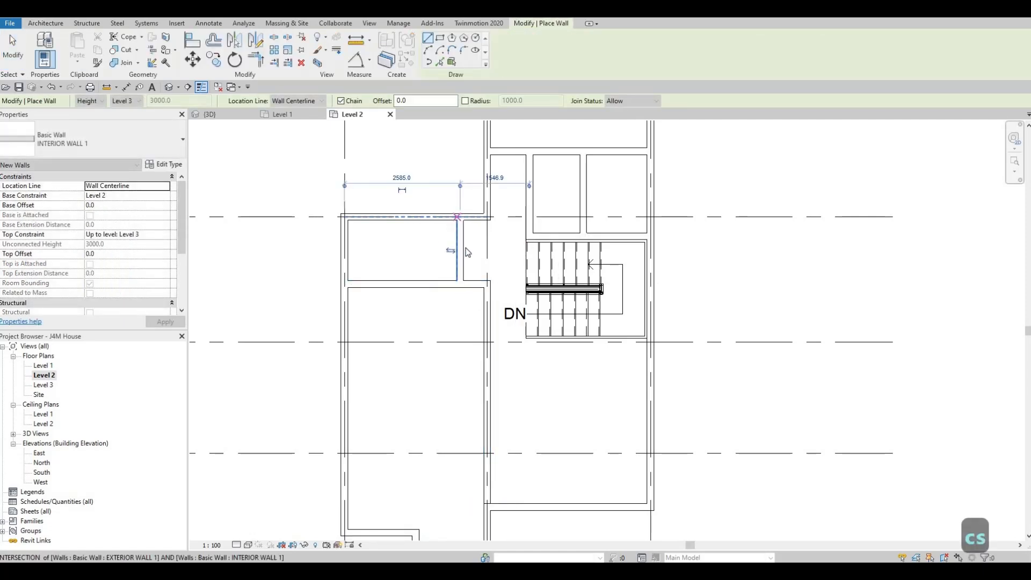
{"action": "key", "text": "Escape"}
{"action": "key", "text": "Escape"}
{"action": "key", "text": "Escape"}
Set the distance between the short partition wall and the exterior wall on grid 1 to 2500 mm.
{"action": "left_click", "coordinate": [461, 250]}
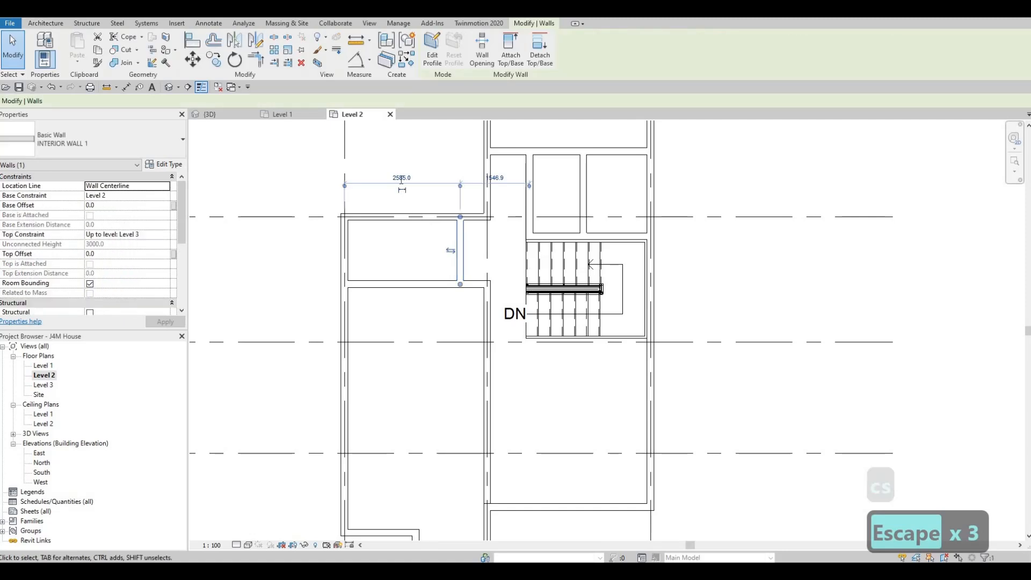
{"action": "left_click", "coordinate": [401, 177]}
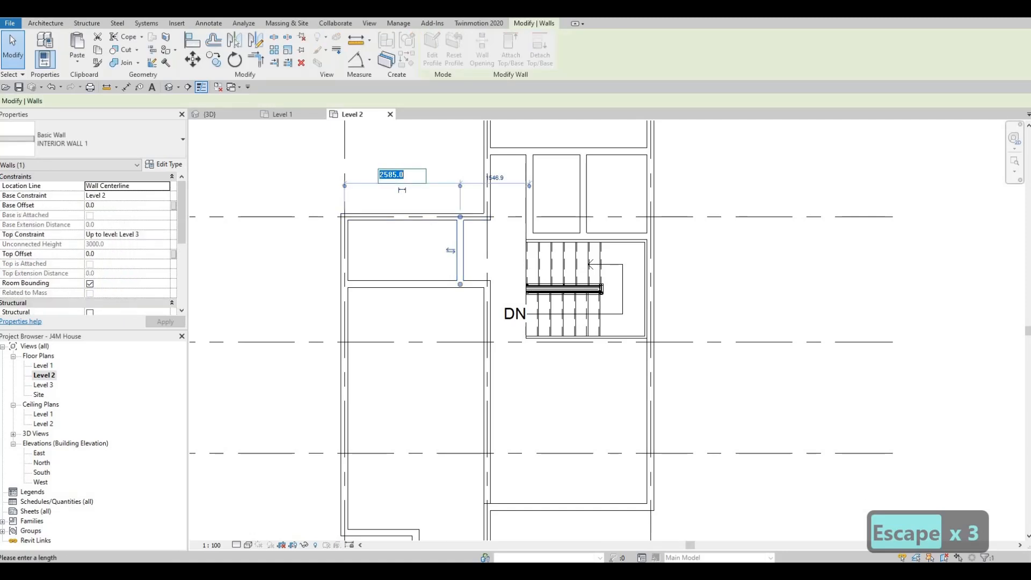
{"action": "type", "text": "2500"}
{"action": "key", "text": "Return"}
{"action": "key", "text": "Escape"}
{"action": "key", "text": "Escape"}
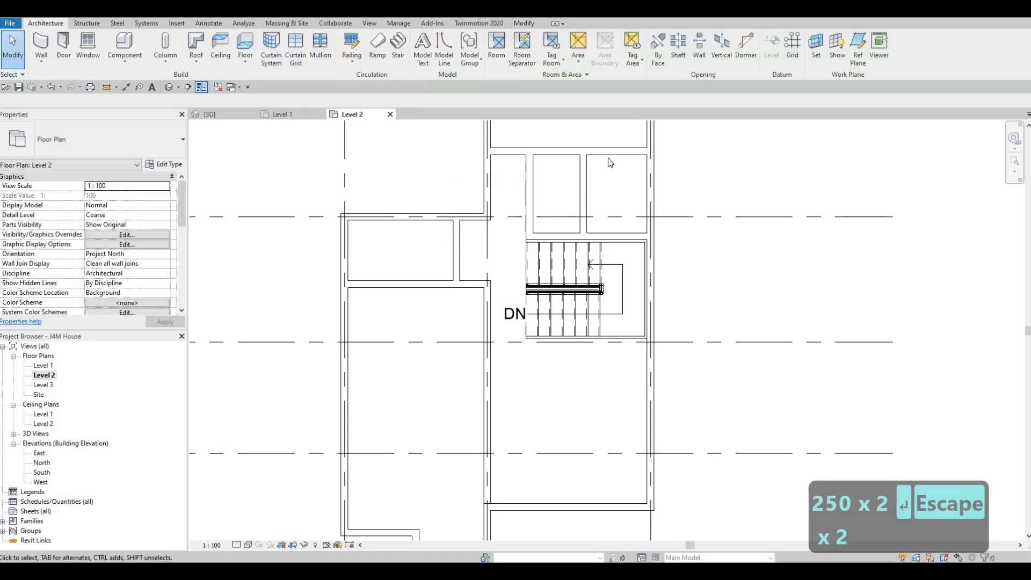
Set the distance between the horizontal interior wall north of the small rooms and the wall above the stair to 2400 mm.
{"action": "left_click", "coordinate": [648, 231]}
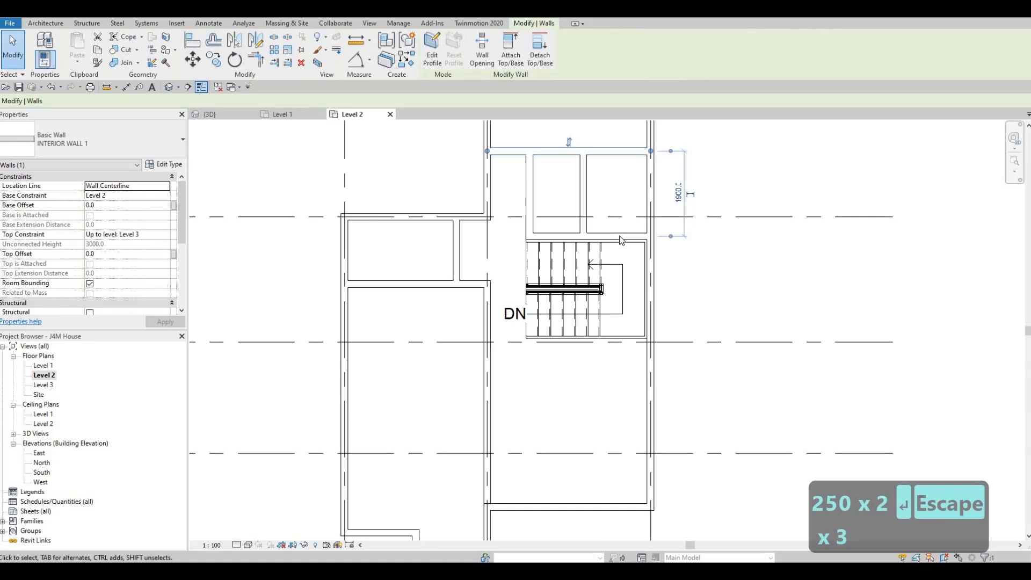
{"action": "middle_click_drag", "start_coordinate": [649, 237], "coordinate": [624, 284]}
{"action": "scroll", "coordinate": [625, 290], "scroll_direction": "down", "scroll_amount": 2}
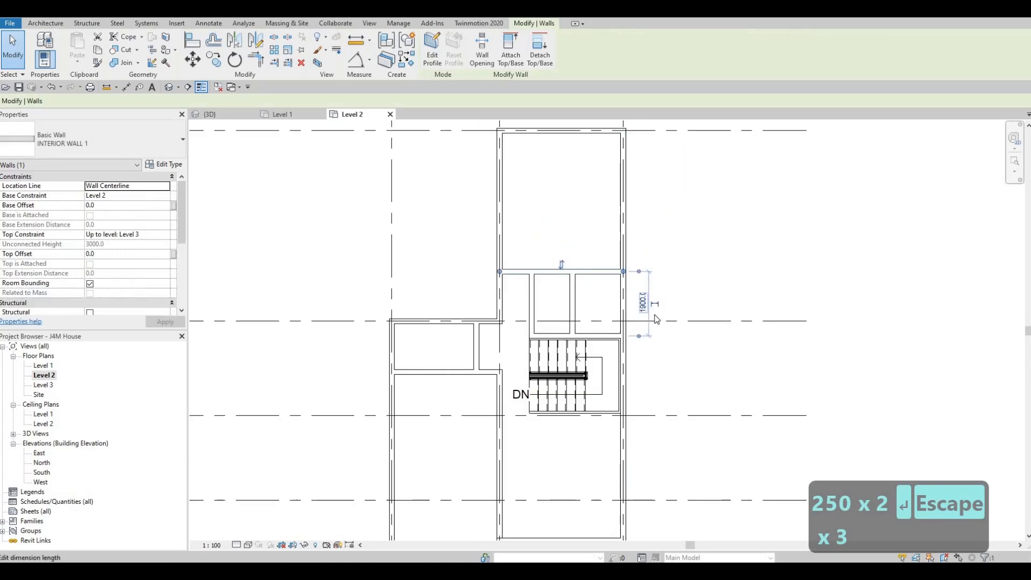
{"action": "left_click", "coordinate": [657, 321]}
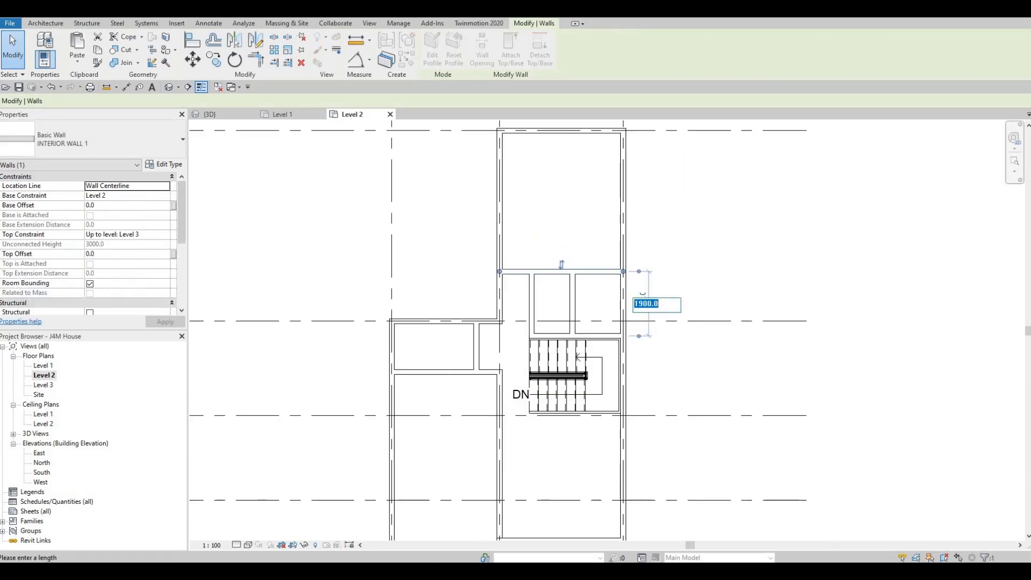
{"action": "type", "text": "2400"}
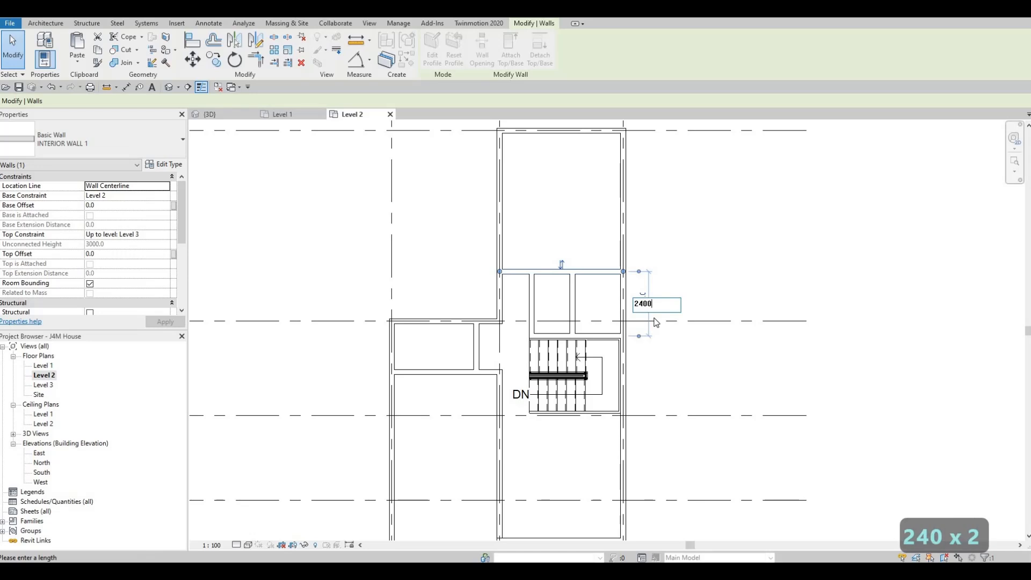
{"action": "key", "text": "Return"}
{"action": "key", "text": "Escape"}
{"action": "key", "text": "Escape"}
{"action": "key", "text": "Escape"}
{"action": "middle_click_drag", "start_coordinate": [564, 292], "coordinate": [593, 260]}
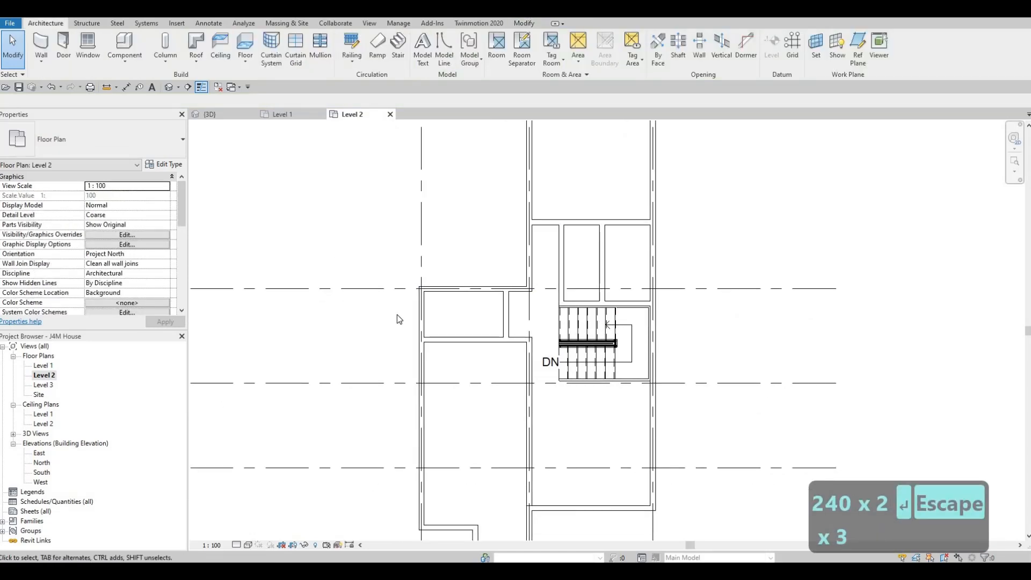
Set the distance between the horizontal interior wall north of the small rooms and the wall above the stair to 2500 mm.
{"action": "double_click", "coordinate": [627, 237]}
{"action": "key", "text": "Escape"}
{"action": "key", "text": "Escape"}
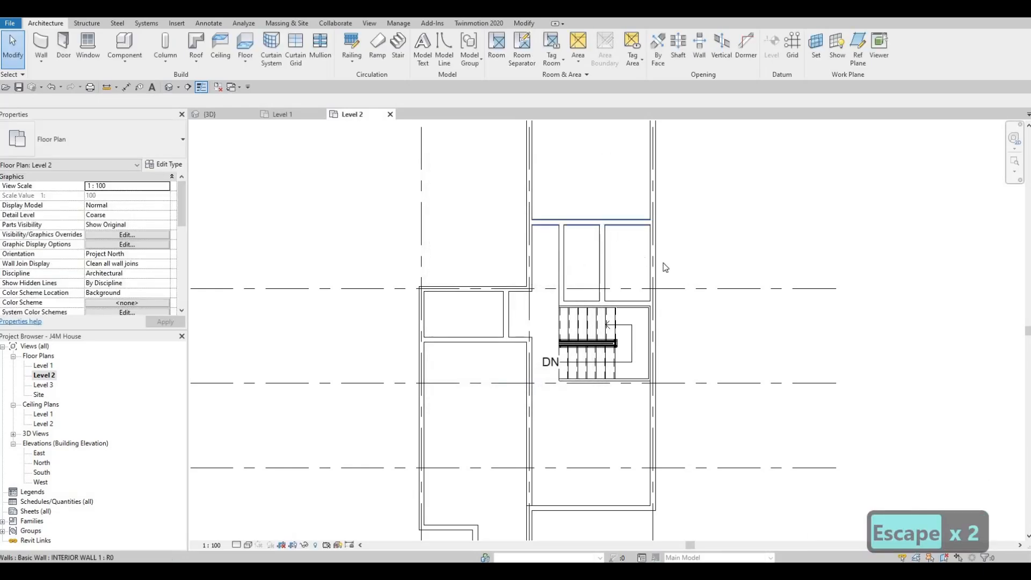
{"action": "left_click", "coordinate": [692, 263]}
{"action": "type", "text": "2"}
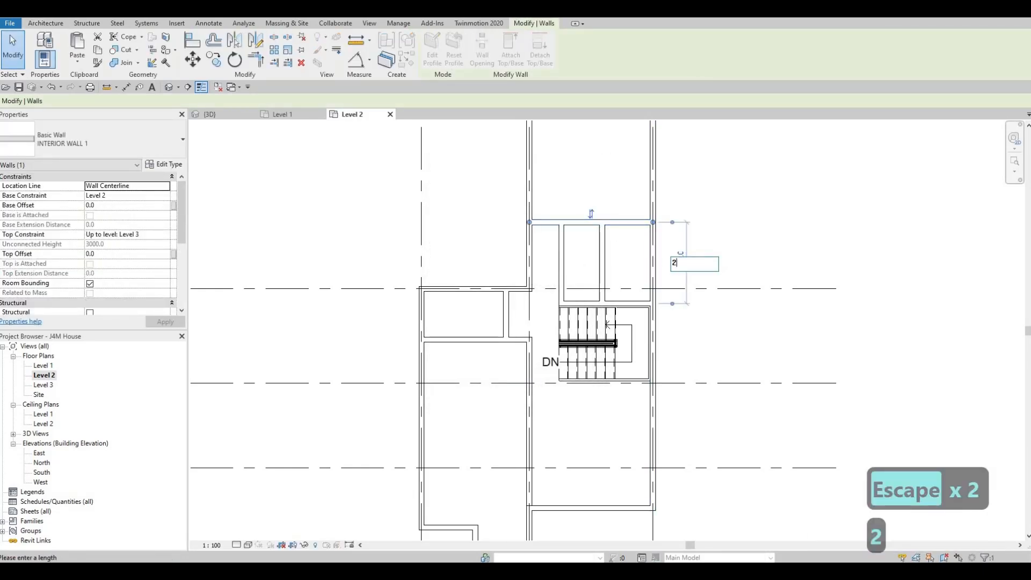
{"action": "type", "text": "500"}
{"action": "key", "text": "Return"}
{"action": "key", "text": "Escape"}
{"action": "key", "text": "Escape"}
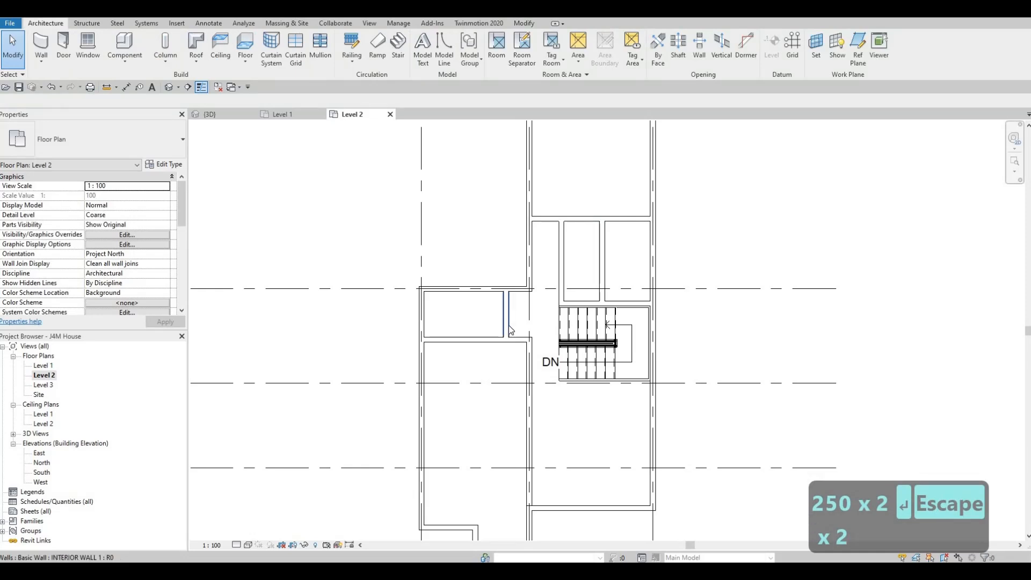
{"action": "key", "text": "Escape"}
{"action": "key", "text": "Escape"}
{"action": "key", "text": "Escape"}
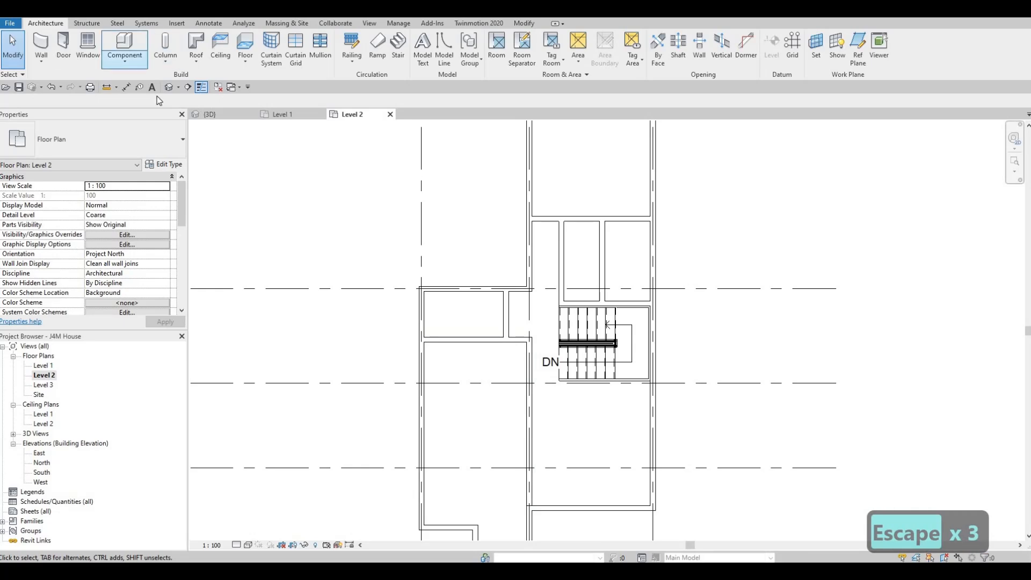
Draw an L-shaped INTERIOR WALL 1 from the vertical interior wall at grid C, west and then 1290 mm up to the horizontal interior wall.
{"action": "left_click", "coordinate": [535, 371]}
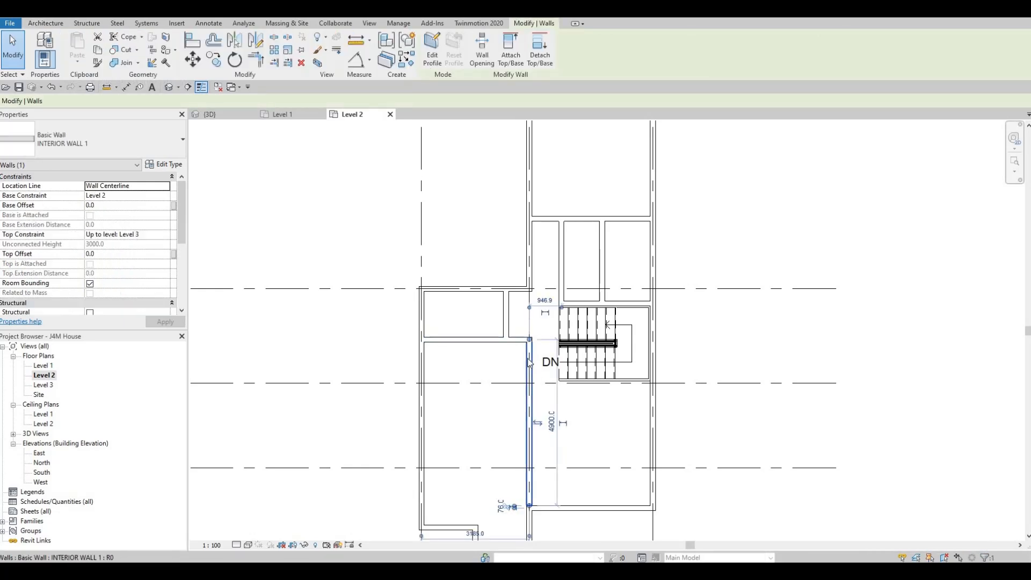
{"action": "key", "text": "c"}
{"action": "key", "text": "s"}
{"action": "scroll", "coordinate": [526, 391], "scroll_direction": "up", "scroll_amount": 1}
{"action": "scroll", "coordinate": [527, 391], "scroll_direction": "up", "scroll_amount": 1}
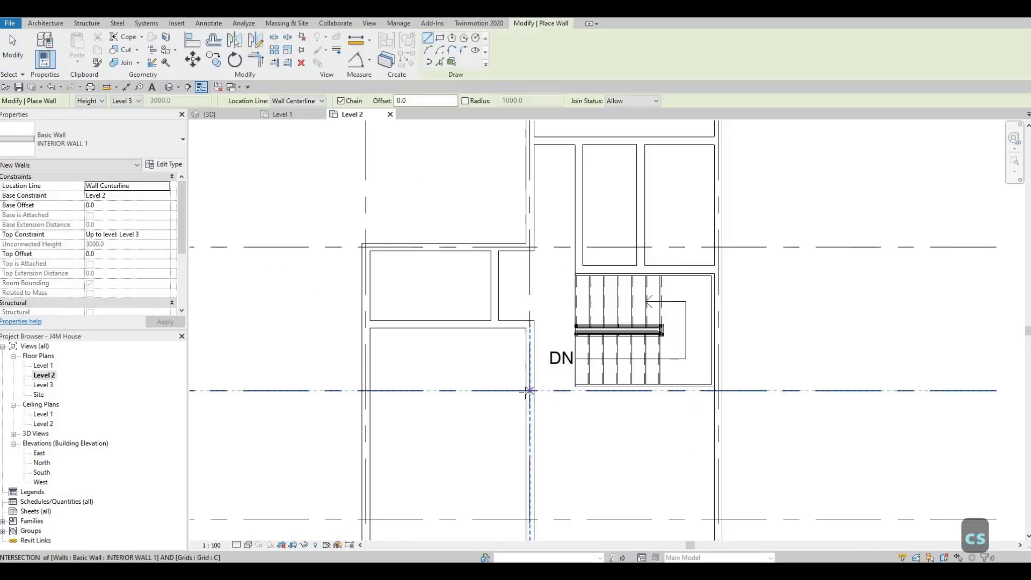
{"action": "left_click", "coordinate": [520, 392]}
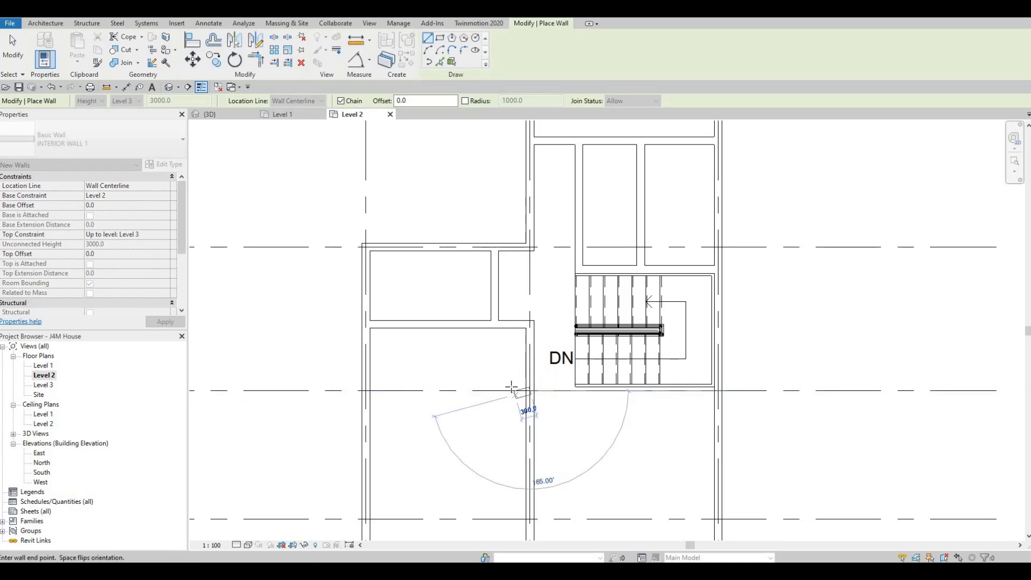
{"action": "scroll", "coordinate": [510, 387], "scroll_direction": "down", "scroll_amount": 4}
{"action": "scroll", "coordinate": [510, 386], "scroll_direction": "up", "scroll_amount": 4}
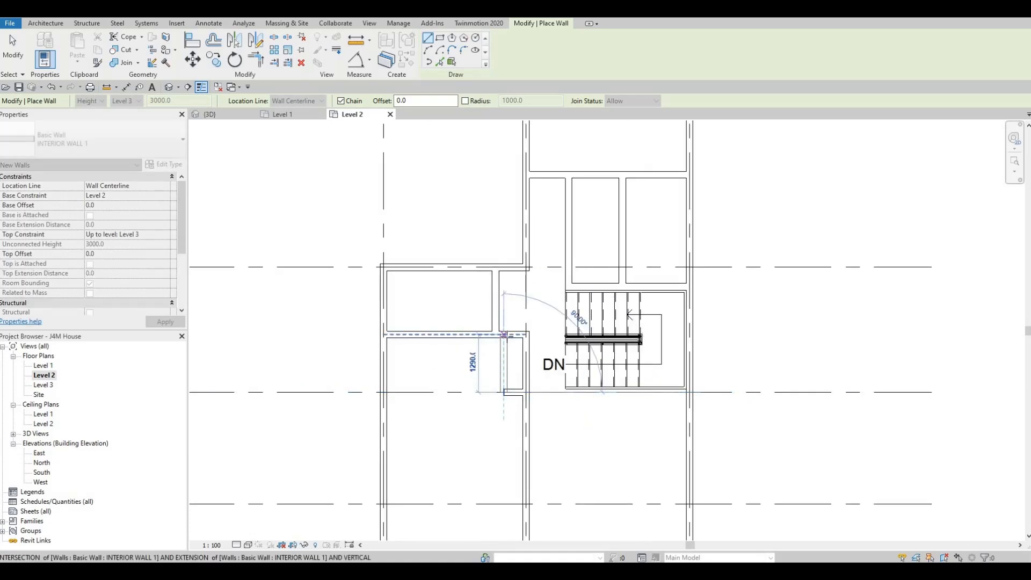
{"action": "left_click", "coordinate": [508, 356]}
{"action": "key", "text": "Escape"}
{"action": "key", "text": "Escape"}
{"action": "key", "text": "Escape"}
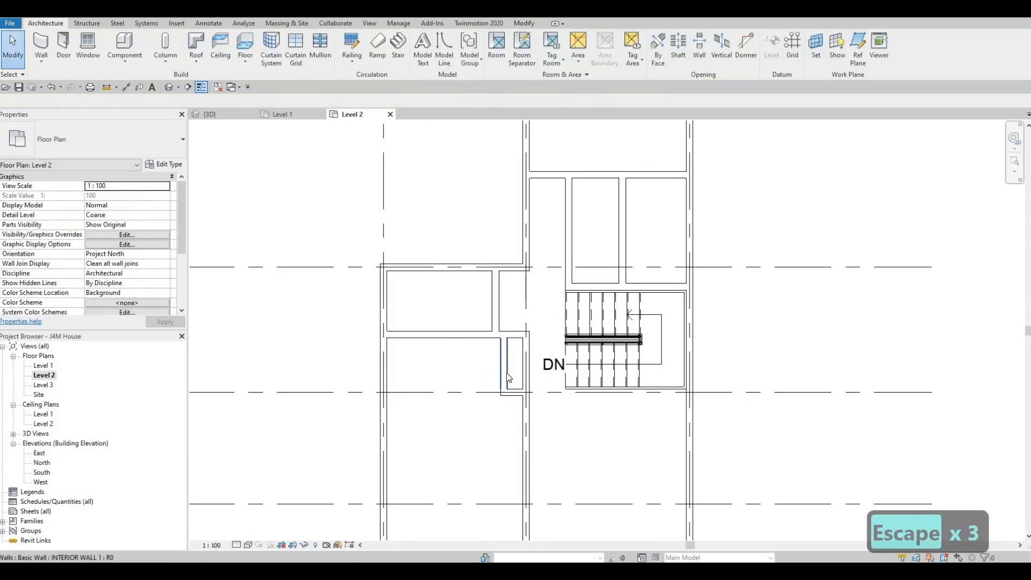
Align the new short vertical wall's face with the partition wall of the room above it.
{"action": "key", "text": "a"}
{"action": "key", "text": "l"}
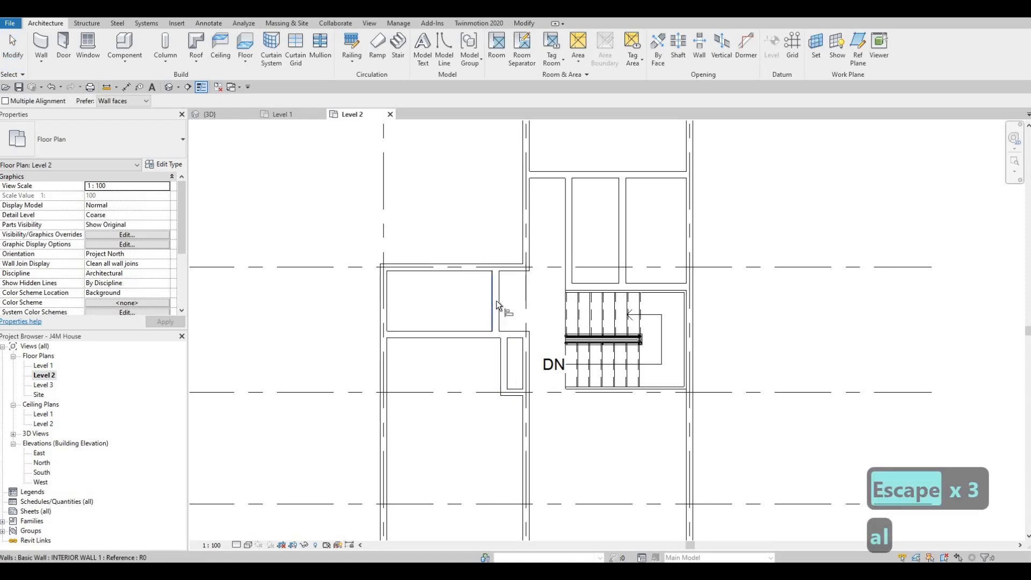
{"action": "left_click", "coordinate": [497, 302]}
{"action": "left_click", "coordinate": [516, 385]}
{"action": "key", "text": "Escape"}
{"action": "key", "text": "Escape"}
{"action": "key", "text": "Escape"}
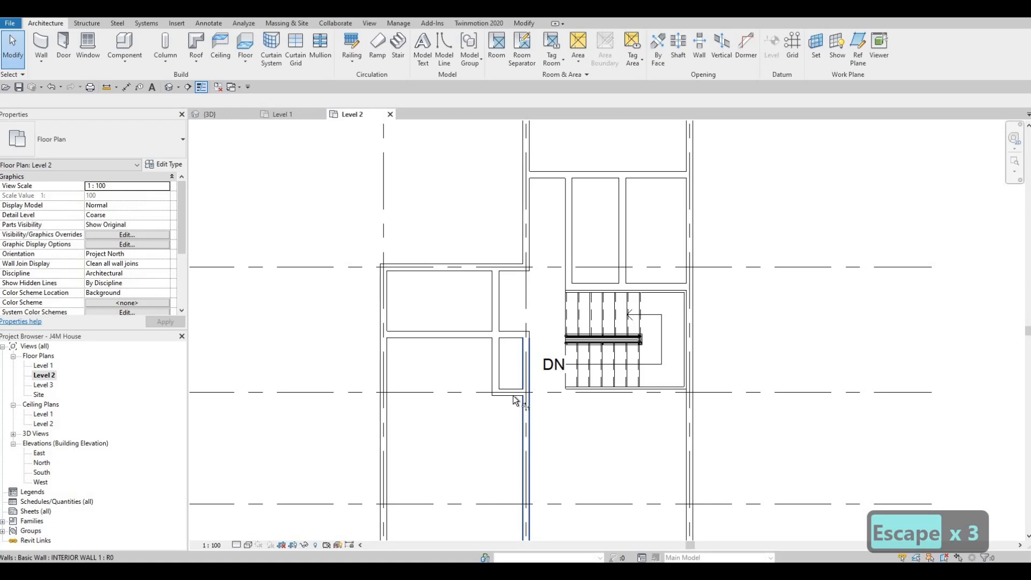
Trim the vertical interior wall on grid 2 to a corner with the short horizontal wall on grid C.
{"action": "key", "text": "t"}
{"action": "key", "text": "r"}
{"action": "left_click", "coordinate": [524, 409]}
{"action": "left_click", "coordinate": [508, 393]}
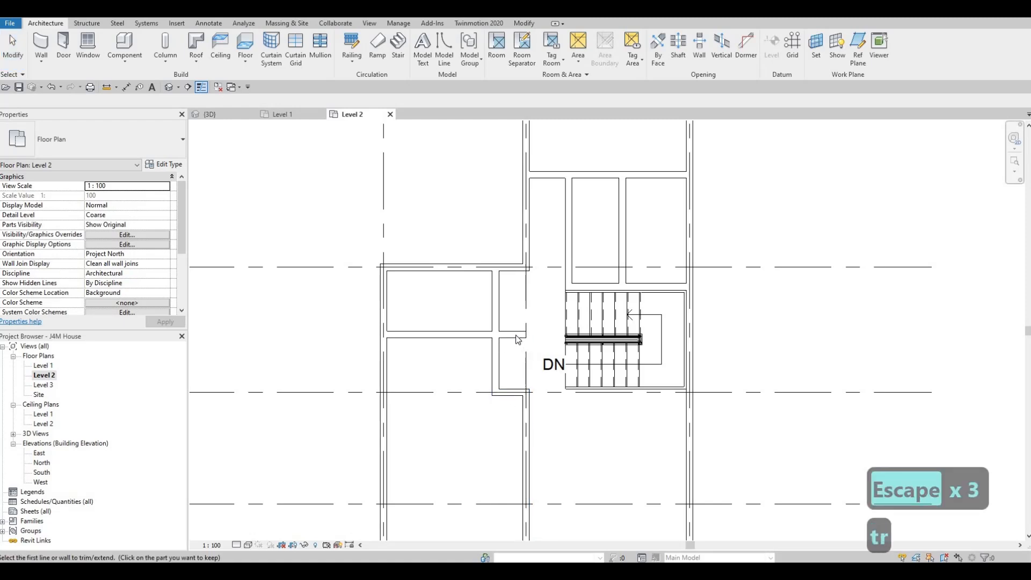
{"action": "key", "text": "Escape"}
{"action": "key", "text": "Escape"}
Shorten the horizontal interior wall under the small west room so its east end meets the vertical partition.
{"action": "left_click", "coordinate": [527, 338]}
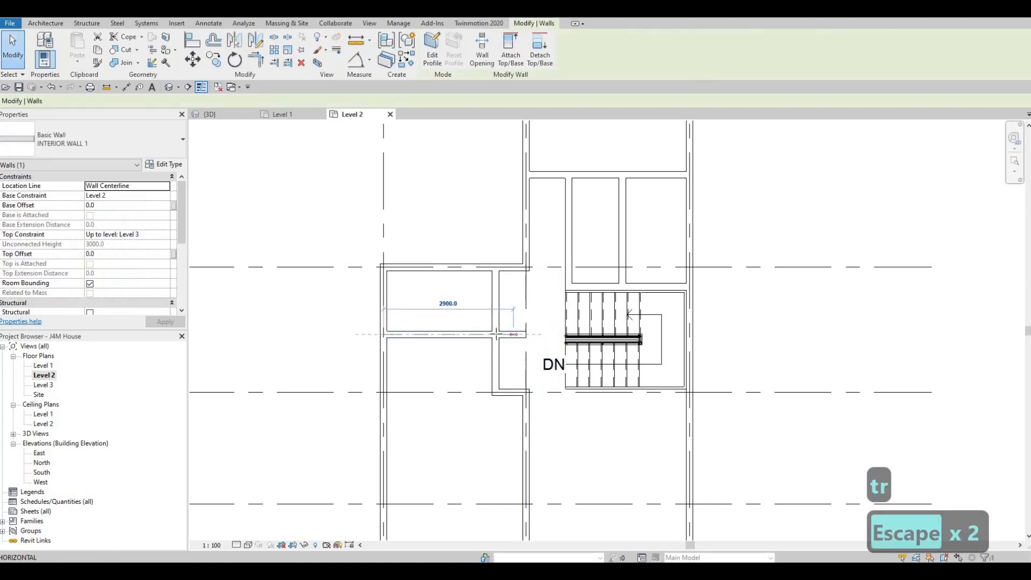
{"action": "key", "text": "Escape"}
{"action": "key", "text": "Escape"}
{"action": "scroll", "coordinate": [515, 343], "scroll_direction": "down", "scroll_amount": 2}
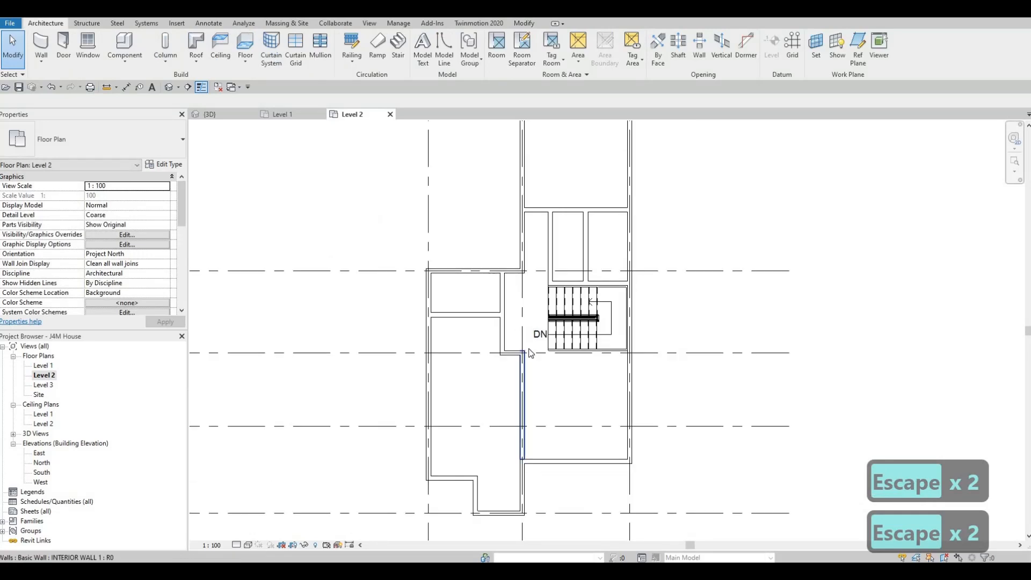
{"action": "scroll", "coordinate": [513, 348], "scroll_direction": "up", "scroll_amount": 2}
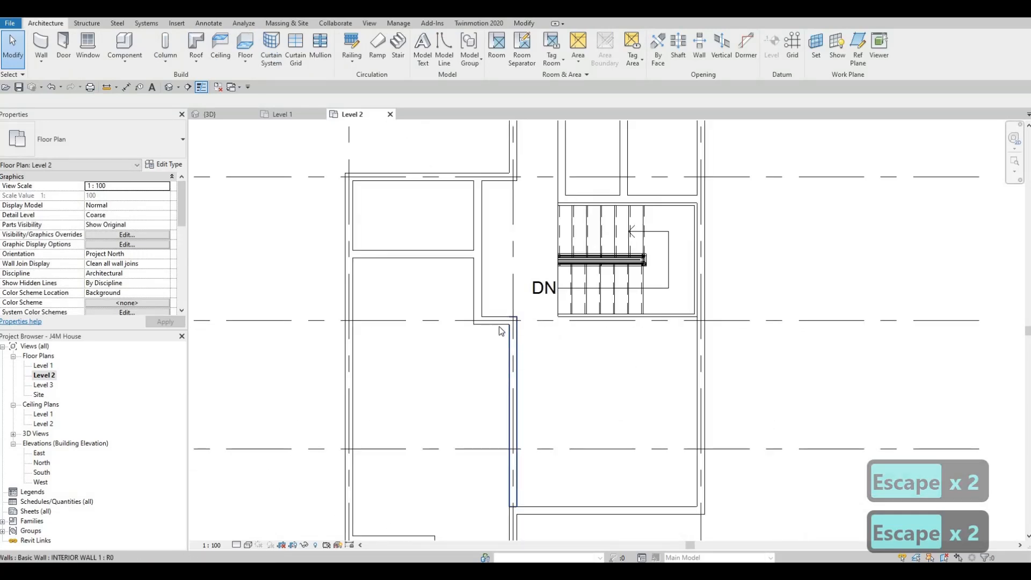
{"action": "left_click", "coordinate": [499, 335]}
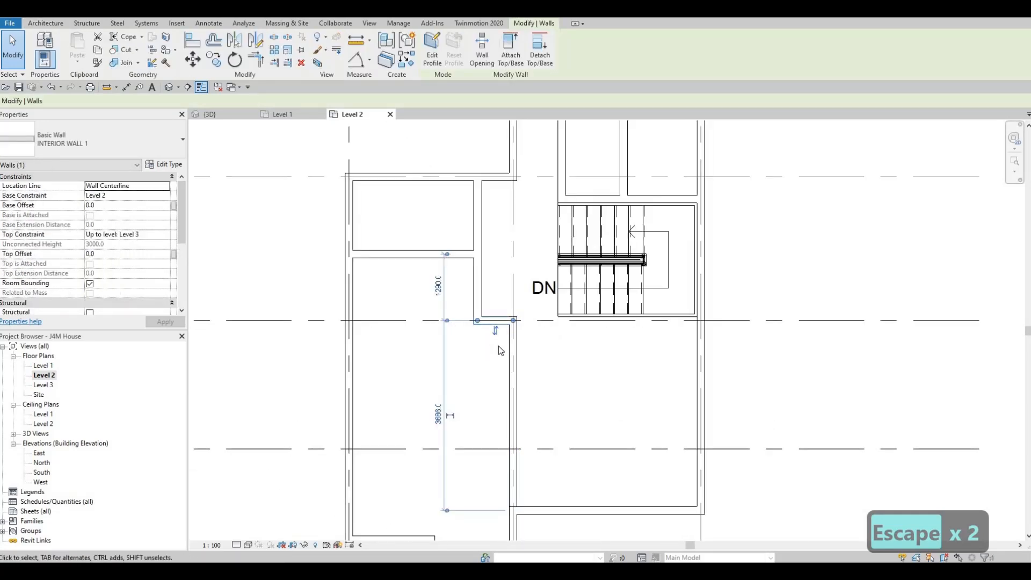
{"action": "scroll", "coordinate": [505, 346], "scroll_direction": "down", "scroll_amount": 3}
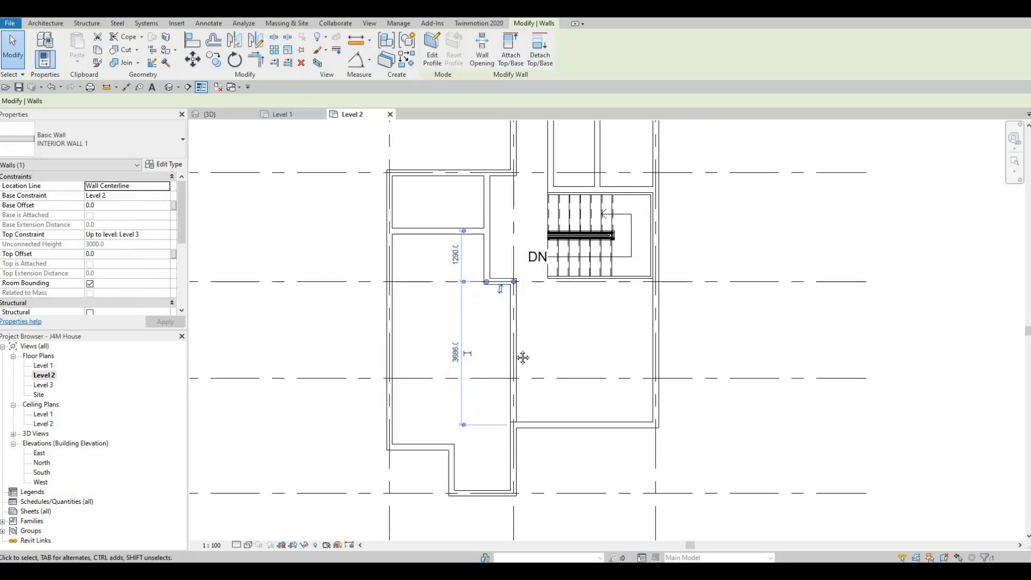
{"action": "key", "text": "Escape"}
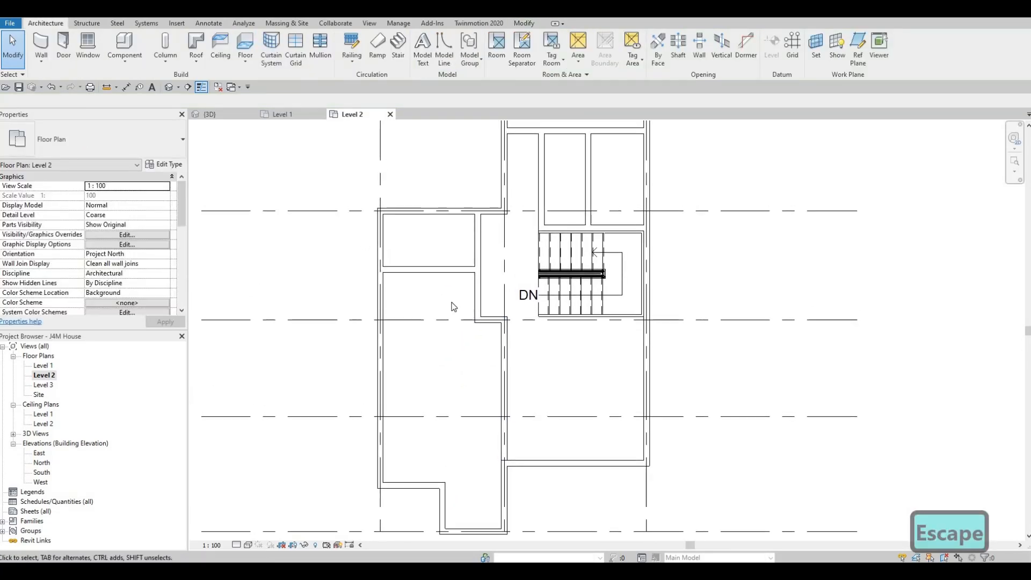
{"action": "key", "text": "Escape"}
{"action": "left_click", "coordinate": [478, 301]}
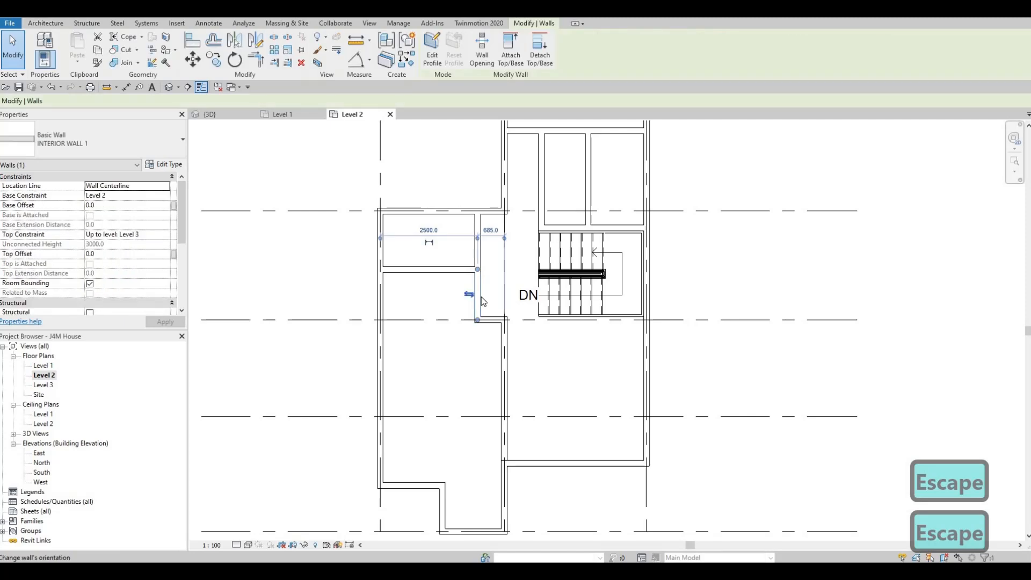
{"action": "key", "text": "c"}
{"action": "key", "text": "s"}
{"action": "scroll", "coordinate": [490, 328], "scroll_direction": "up", "scroll_amount": 2}
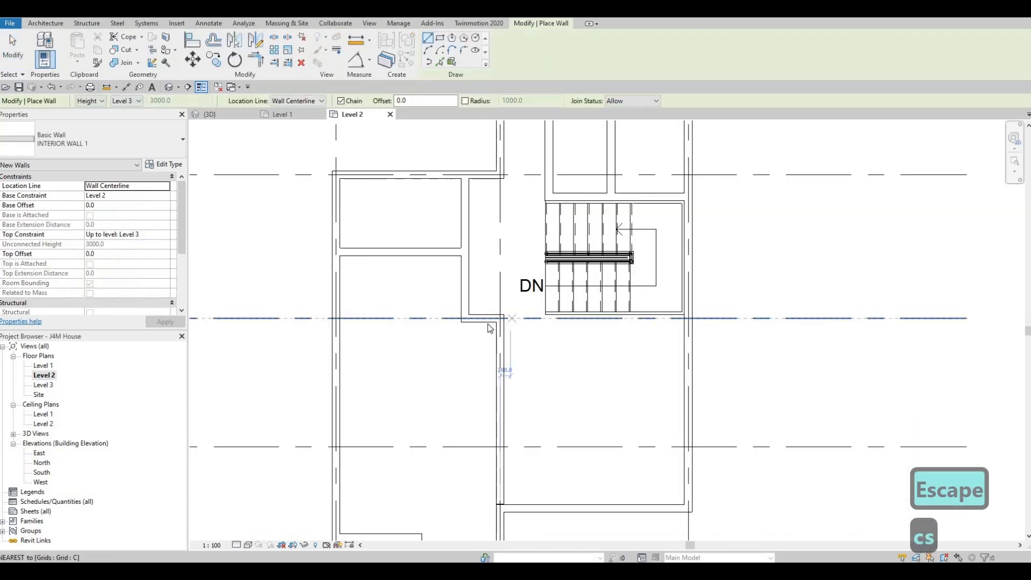
{"action": "key", "text": "Escape"}
{"action": "key", "text": "Escape"}
Extend the short horizontal wall on grid C eastward along the stair's lower side to the east exterior wall.
{"action": "left_click", "coordinate": [486, 320]}
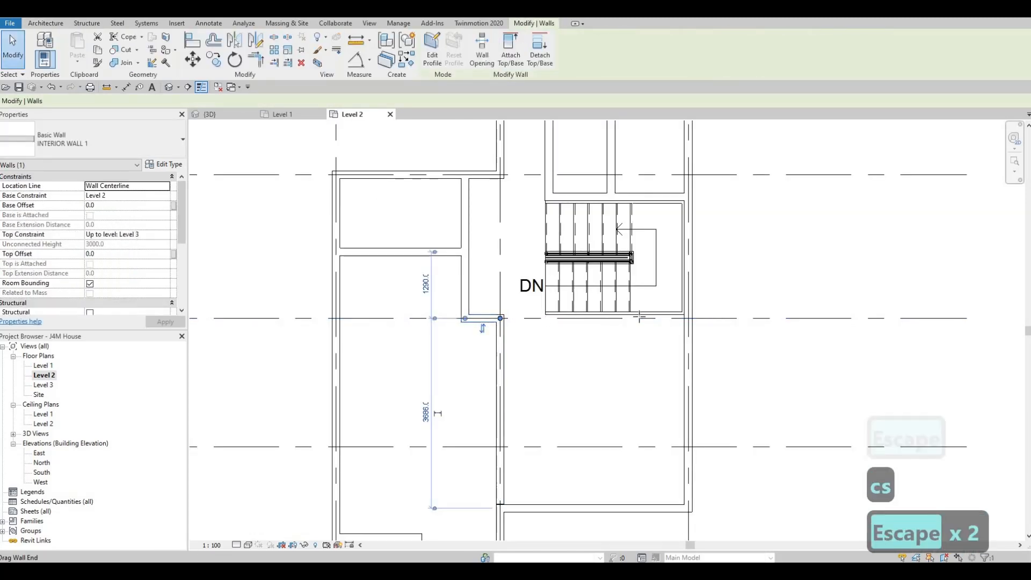
{"action": "left_click_drag", "start_coordinate": [500, 318], "coordinate": [585, 332]}
{"action": "key", "text": "Escape"}
{"action": "key", "text": "Escape"}
{"action": "scroll", "coordinate": [558, 296], "scroll_direction": "down", "scroll_amount": 1}
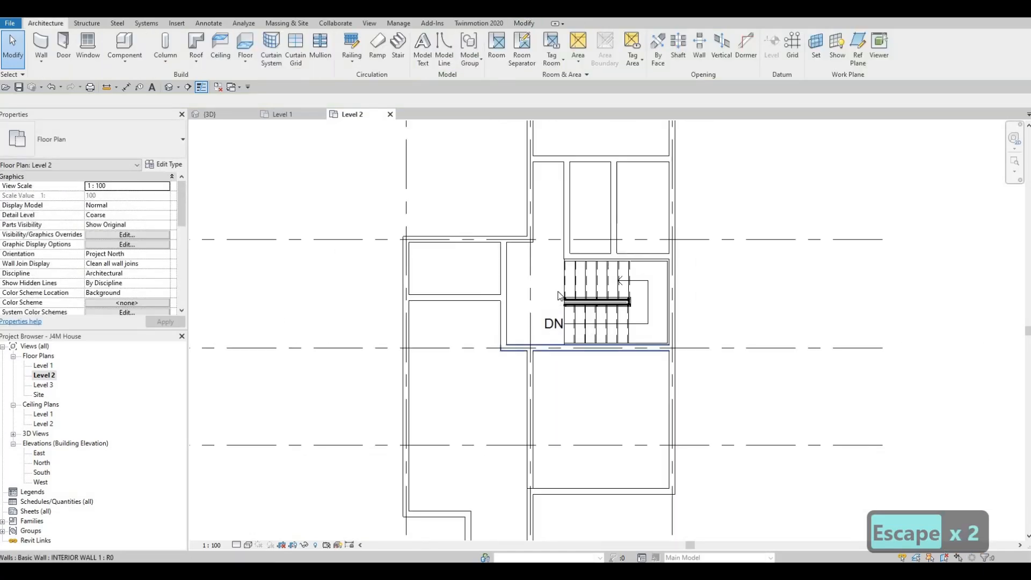
Measure the clear corridor width between the exterior wall's inner face on grid 2 and the vertical partition north of the stair.
{"action": "middle_click_drag", "start_coordinate": [544, 293], "coordinate": [551, 307]}
{"action": "middle_click_drag", "start_coordinate": [490, 197], "coordinate": [484, 227]}
{"action": "key", "text": "Escape"}
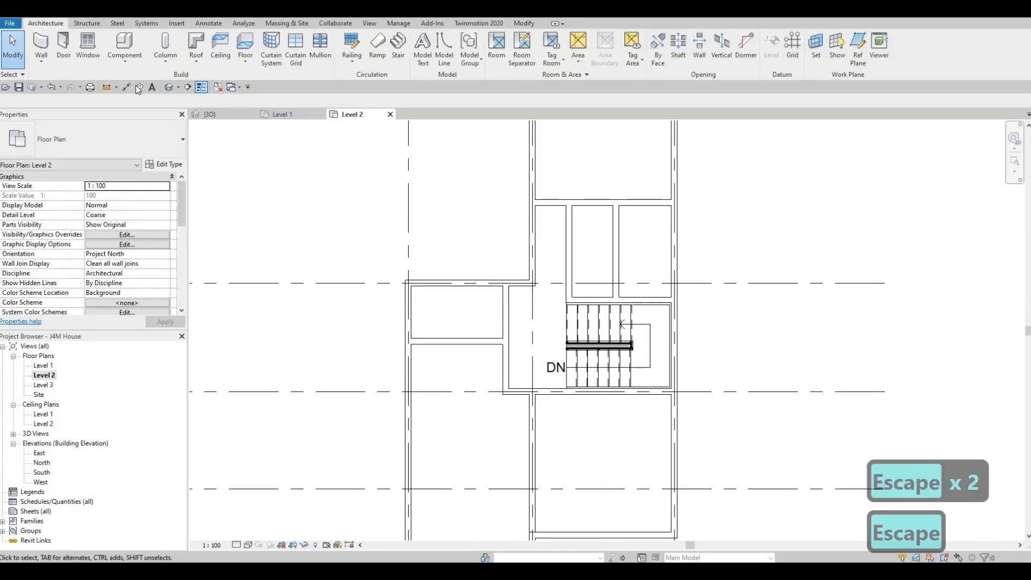
{"action": "key", "text": "d"}
{"action": "key", "text": "i"}
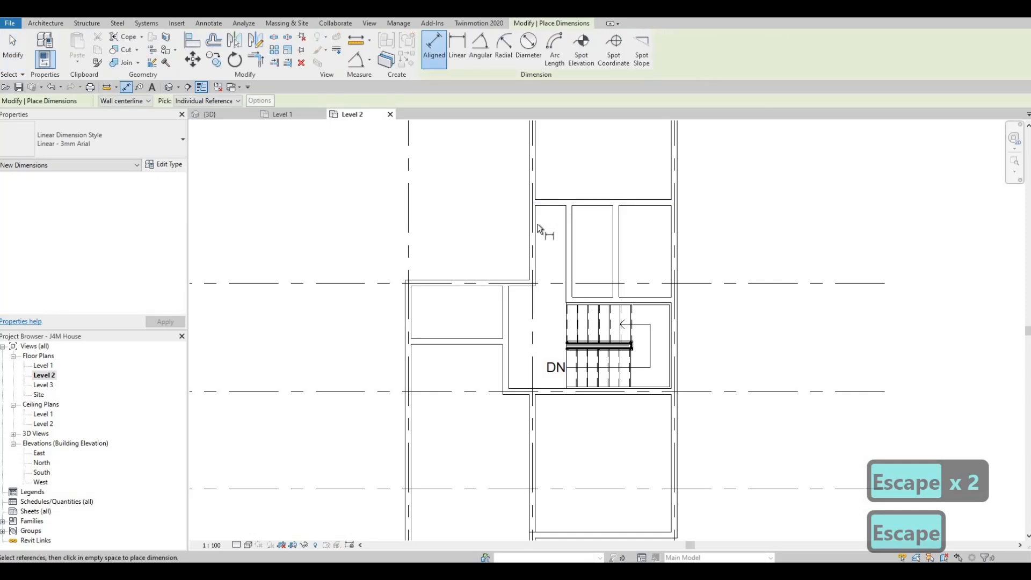
{"action": "key", "text": "Tab"}
{"action": "left_click", "coordinate": [563, 230]}
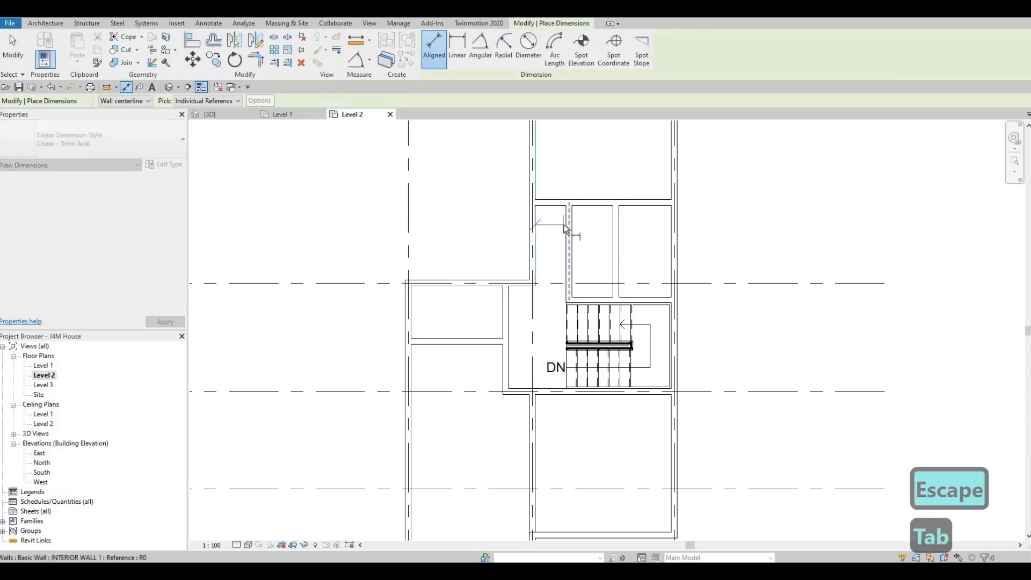
{"action": "key", "text": "Tab"}
{"action": "middle_click_drag", "start_coordinate": [568, 223], "coordinate": [556, 238]}
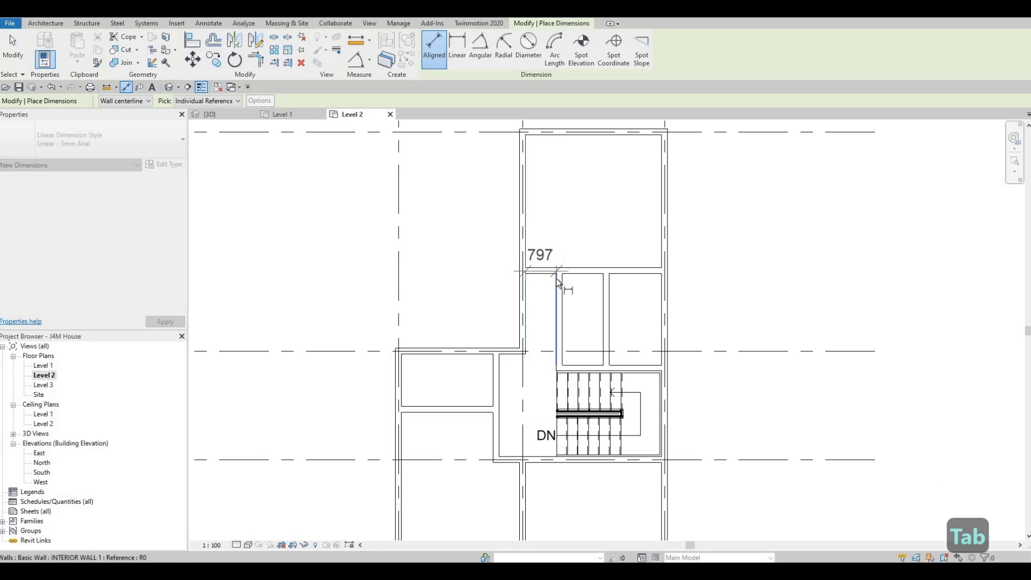
{"action": "key", "text": "Escape"}
{"action": "key", "text": "Escape"}
{"action": "key", "text": "Escape"}
Set the clear distance from the exterior wall's inner face to the vertical partition north of the stair to 1000 mm.
{"action": "middle_click_drag", "start_coordinate": [561, 326], "coordinate": [574, 257]}
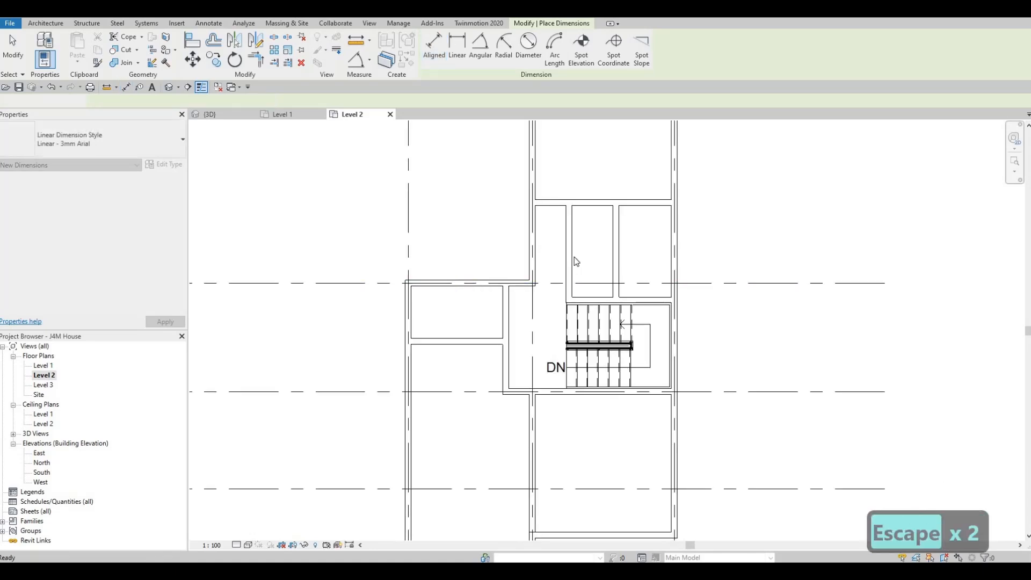
{"action": "left_click", "coordinate": [572, 295]}
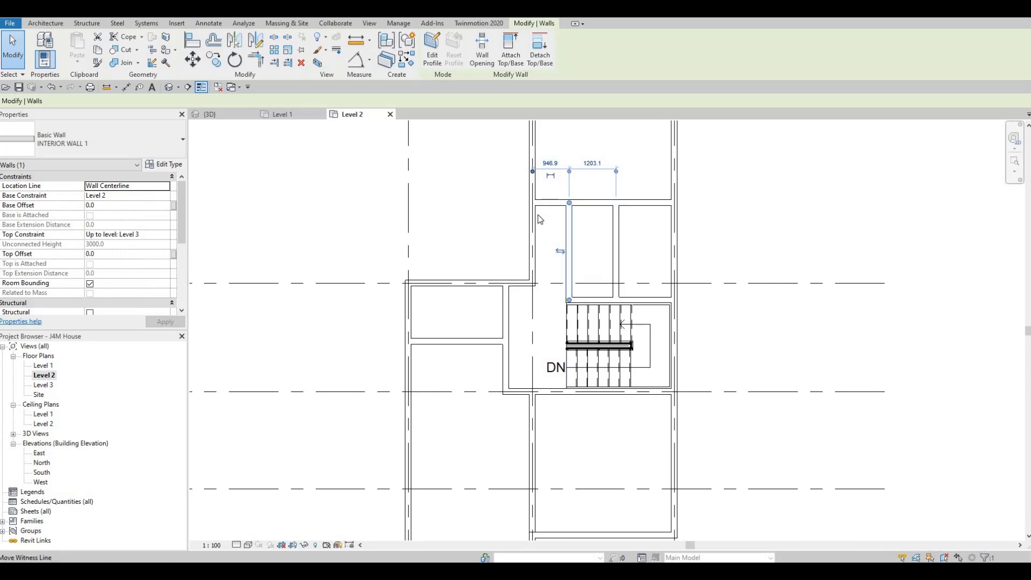
{"action": "left_click_drag", "start_coordinate": [536, 220], "coordinate": [561, 209]}
{"action": "key", "text": "Tab"}
{"action": "left_click", "coordinate": [564, 215]}
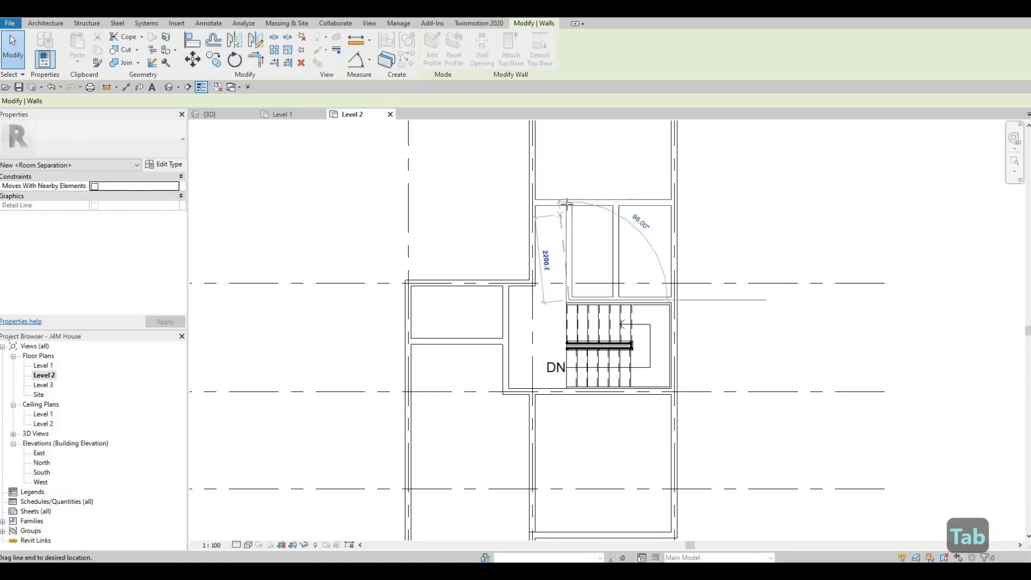
{"action": "left_click", "coordinate": [569, 210]}
{"action": "left_click", "coordinate": [553, 166]}
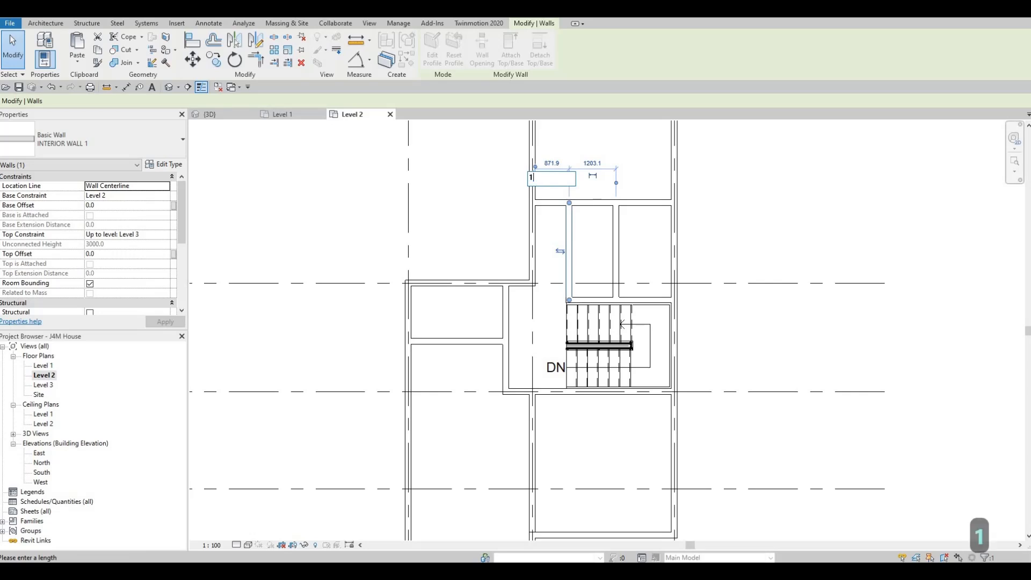
{"action": "type", "text": "000"}
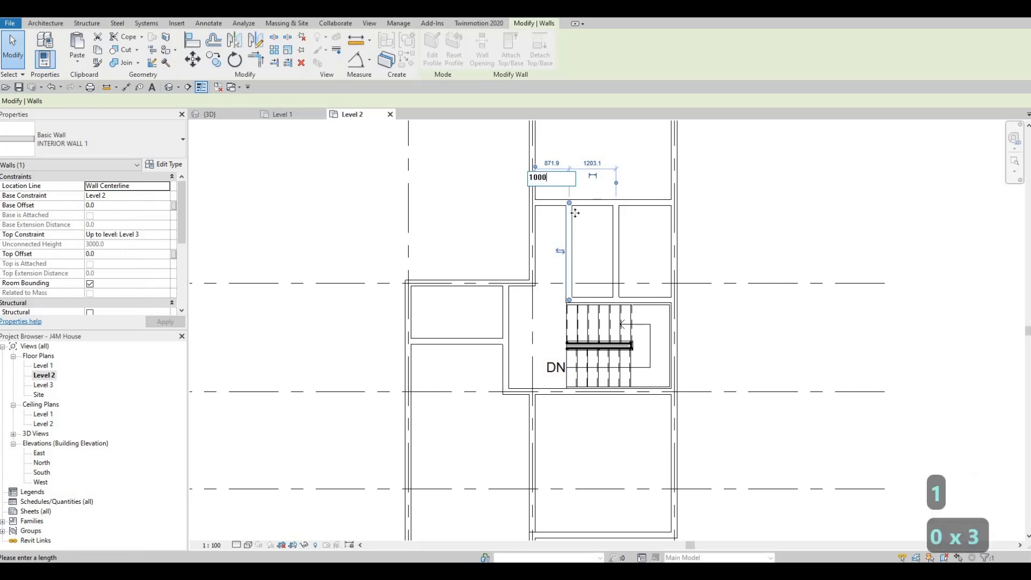
{"action": "key", "text": "Return"}
{"action": "key", "text": "Escape"}
Examine the Level 2 wall layout around the stair, the corridor and the rooms south of it.
{"action": "key", "text": "Escape"}
{"action": "key", "text": "Escape"}
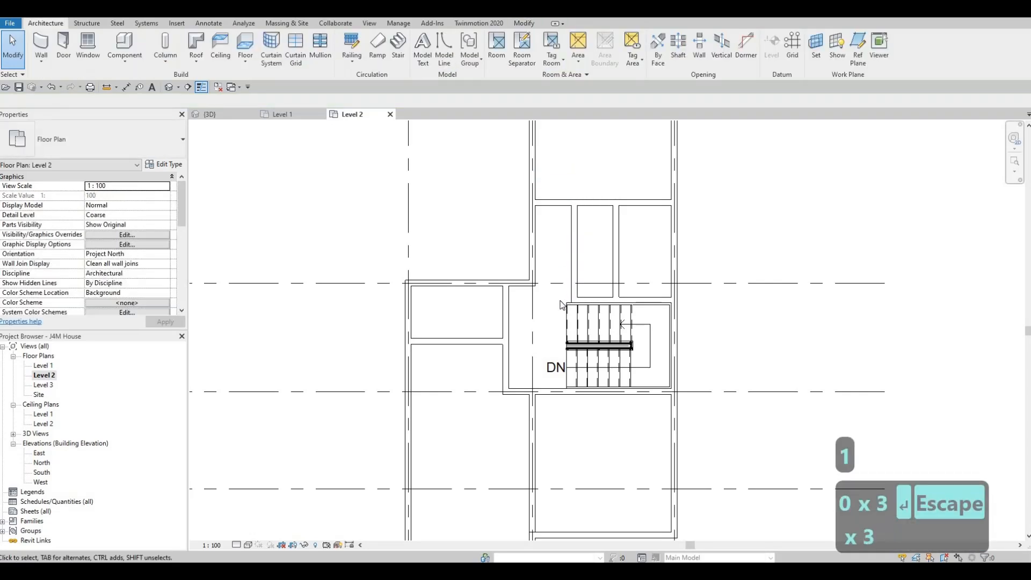
{"action": "scroll", "coordinate": [562, 297], "scroll_direction": "up", "scroll_amount": 1}
{"action": "mouse_move", "coordinate": [557, 299]}
{"action": "middle_mouse_down"}
{"action": "mouse_move", "coordinate": [559, 329]}
{"action": "mouse_move", "coordinate": [559, 292]}
{"action": "middle_mouse_up"}
{"action": "key", "text": "Escape"}
{"action": "key", "text": "Escape"}
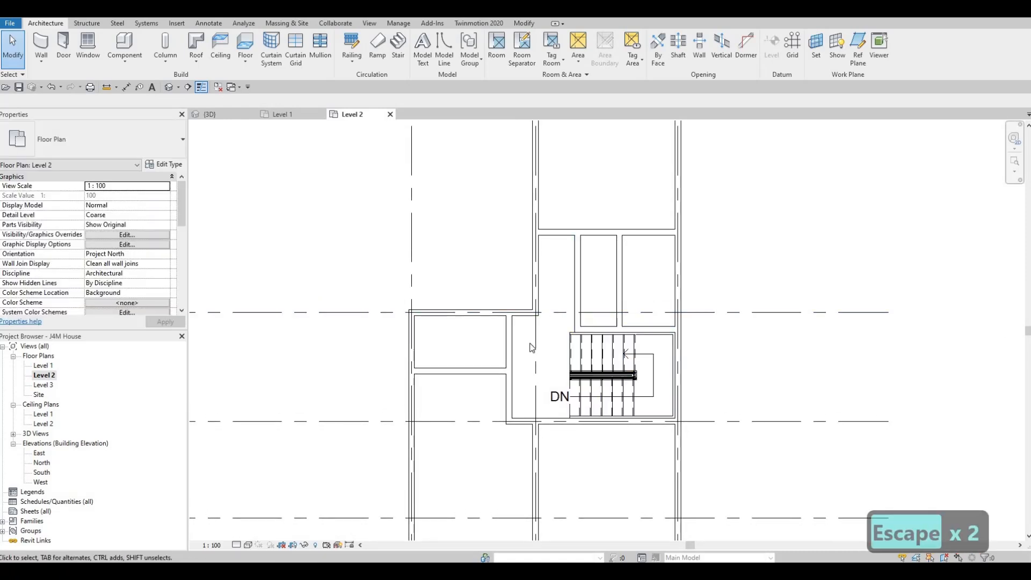
{"action": "middle_click_drag", "start_coordinate": [548, 336], "coordinate": [574, 274]}
{"action": "scroll", "coordinate": [541, 321], "scroll_direction": "down", "scroll_amount": 1}
{"action": "scroll", "coordinate": [557, 317], "scroll_direction": "down", "scroll_amount": 1}
{"action": "scroll", "coordinate": [571, 306], "scroll_direction": "down", "scroll_amount": 1}
{"action": "key", "text": "Escape"}
{"action": "key", "text": "Escape"}
{"action": "scroll", "coordinate": [575, 277], "scroll_direction": "up", "scroll_amount": 3}
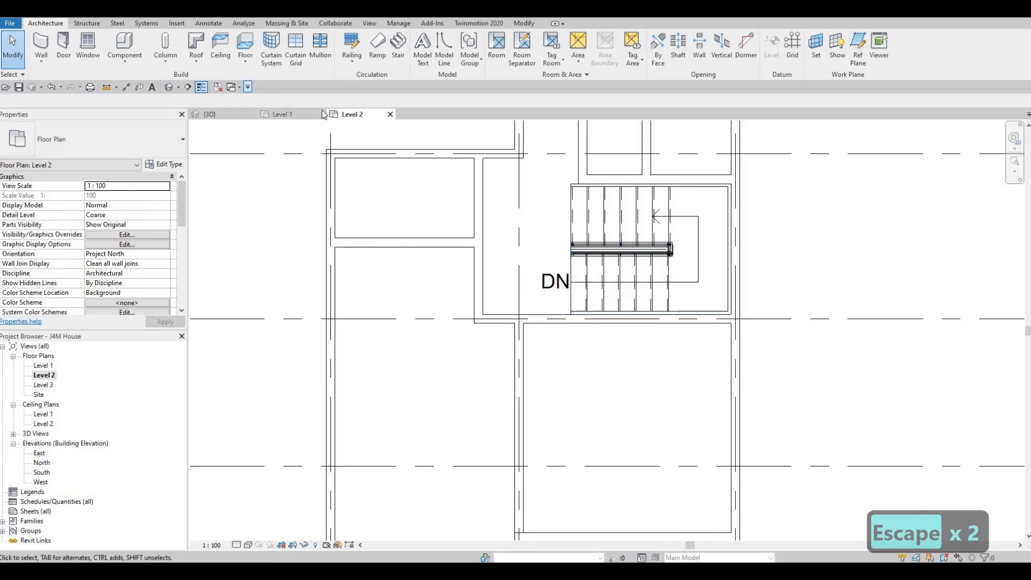
{"action": "key", "text": "Escape"}
{"action": "scroll", "coordinate": [499, 273], "scroll_direction": "down", "scroll_amount": 4}
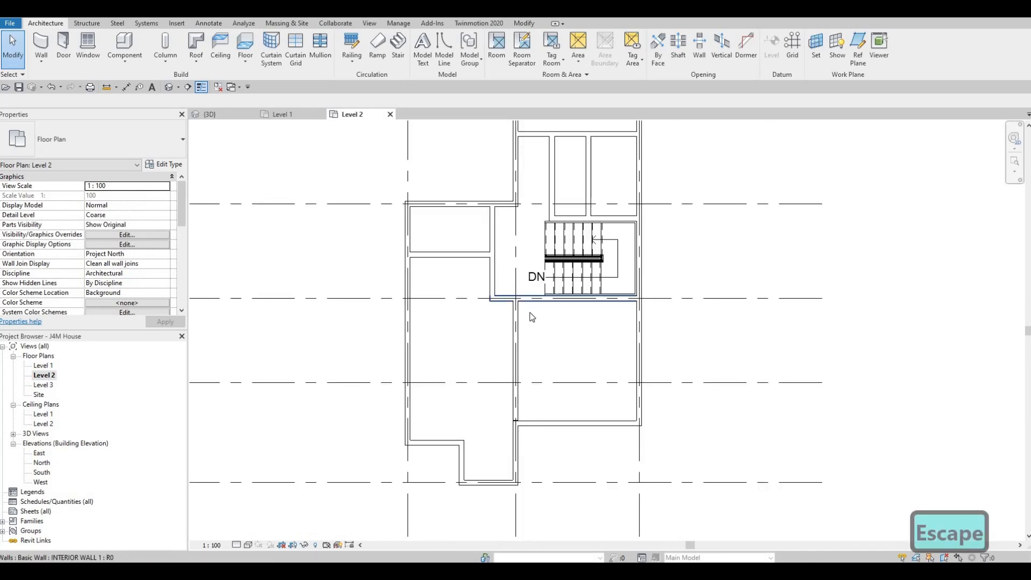
{"action": "mouse_move", "coordinate": [513, 313]}
{"action": "middle_mouse_down"}
{"action": "mouse_move", "coordinate": [512, 336]}
{"action": "mouse_move", "coordinate": [526, 335]}
{"action": "mouse_move", "coordinate": [530, 313]}
{"action": "mouse_move", "coordinate": [513, 334]}
{"action": "middle_mouse_up"}
{"action": "scroll", "coordinate": [515, 328], "scroll_direction": "up", "scroll_amount": 2}
{"action": "scroll", "coordinate": [519, 334], "scroll_direction": "down", "scroll_amount": 2}
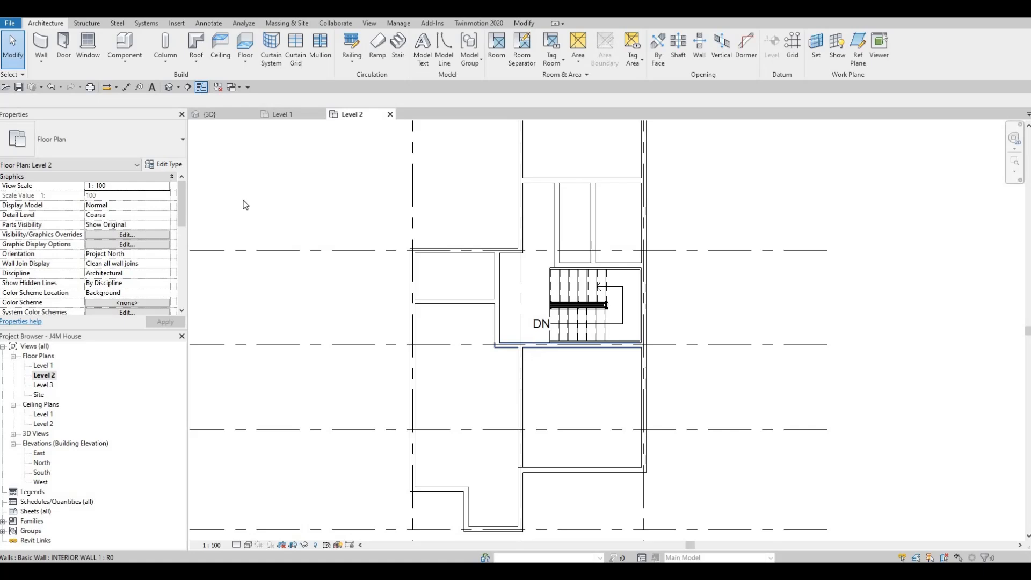
Place a 700 x 2000mm M_Door-Interior-Single-4_Panel-Wood door in the grid C wall beside the stair, 500 mm from grid 2, opening south.
{"action": "left_click", "coordinate": [64, 47]}
{"action": "left_click", "coordinate": [91, 154]}
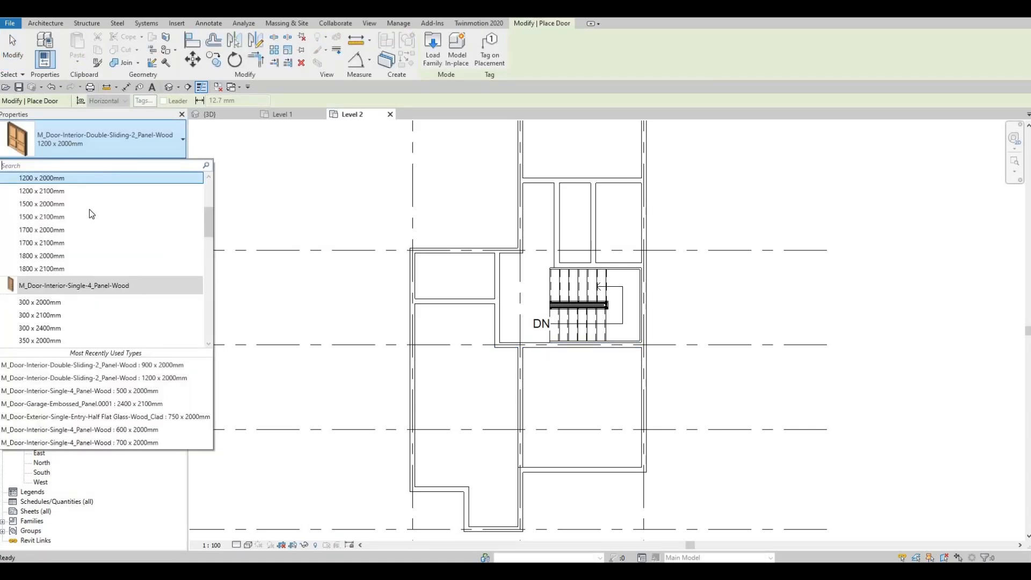
{"action": "scroll", "coordinate": [84, 240], "scroll_direction": "down", "scroll_amount": 3}
{"action": "scroll", "coordinate": [83, 246], "scroll_direction": "up", "scroll_amount": 4}
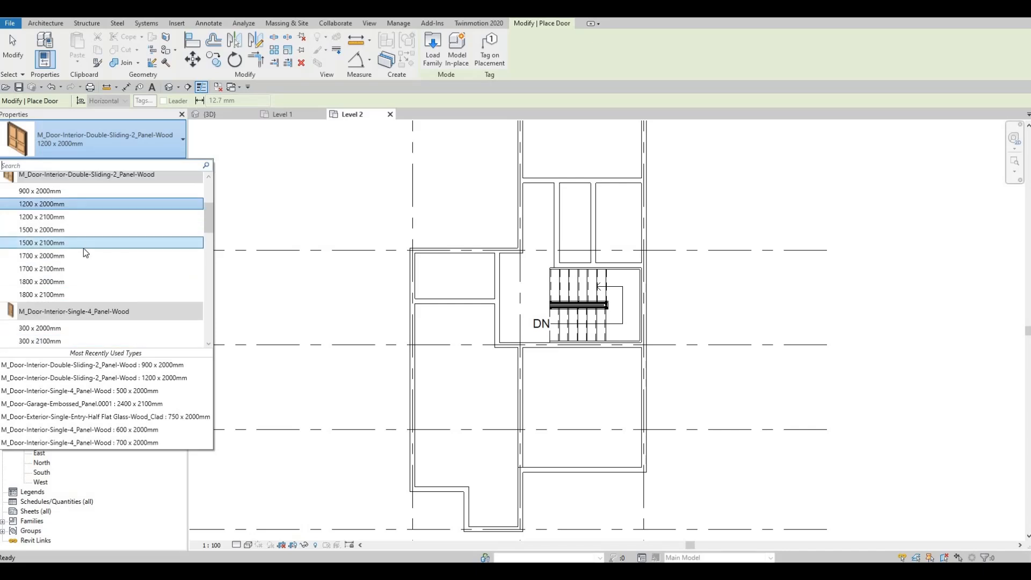
{"action": "scroll", "coordinate": [53, 257], "scroll_direction": "down", "scroll_amount": 4}
{"action": "scroll", "coordinate": [55, 271], "scroll_direction": "down", "scroll_amount": 5}
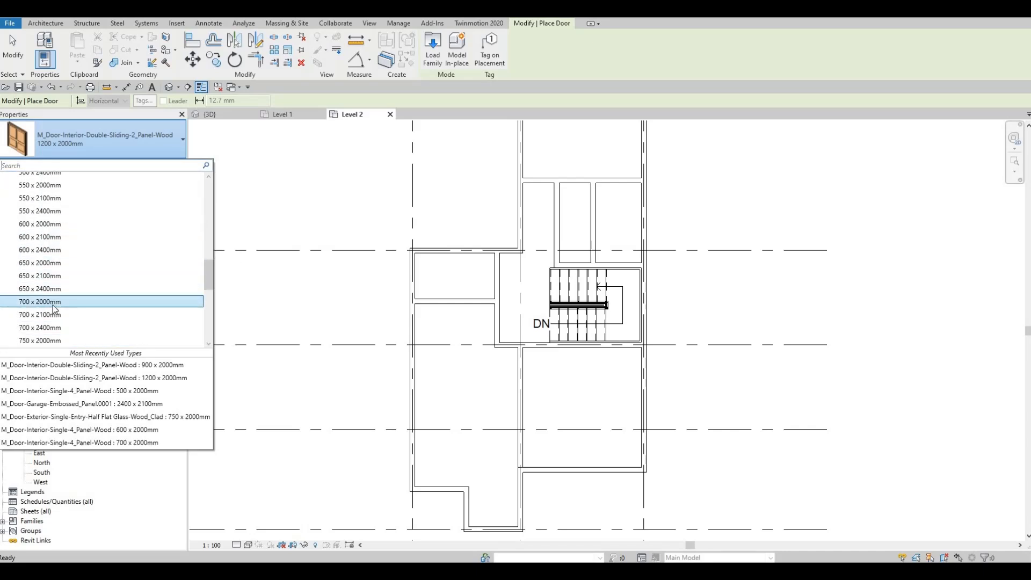
{"action": "left_click", "coordinate": [54, 327]}
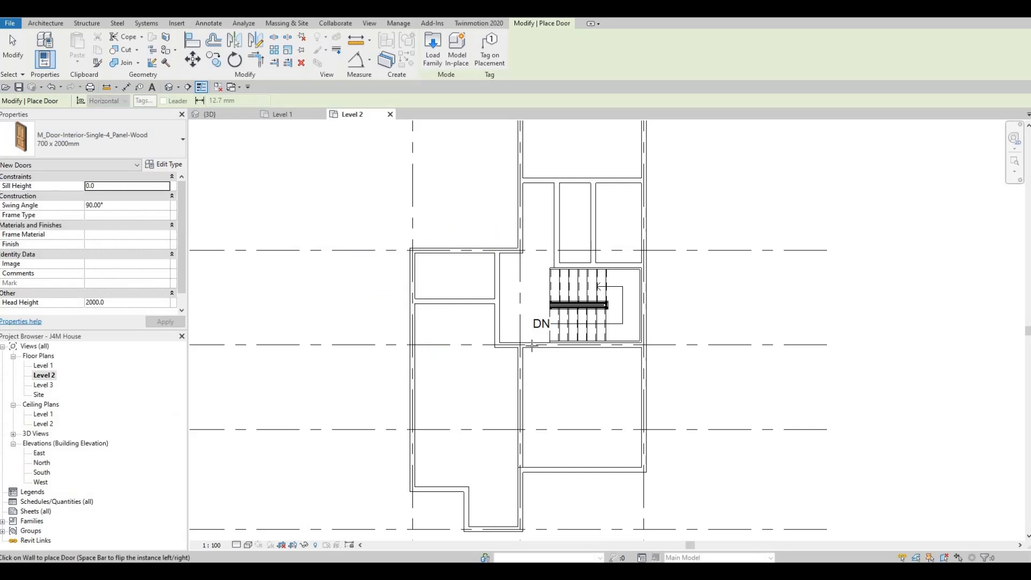
{"action": "scroll", "coordinate": [538, 348], "scroll_direction": "up", "scroll_amount": 3}
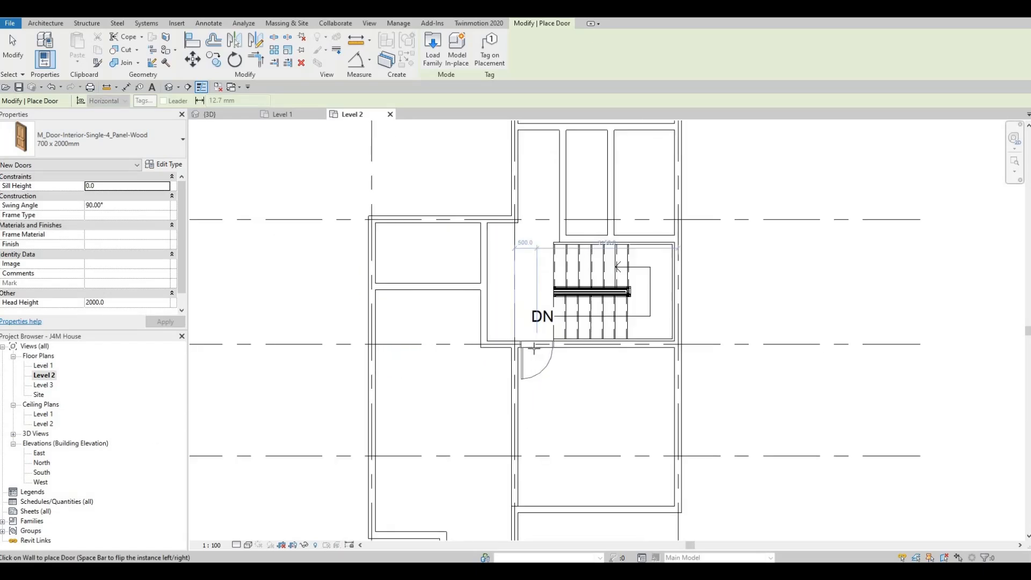
{"action": "scroll", "coordinate": [537, 347], "scroll_direction": "up", "scroll_amount": 1}
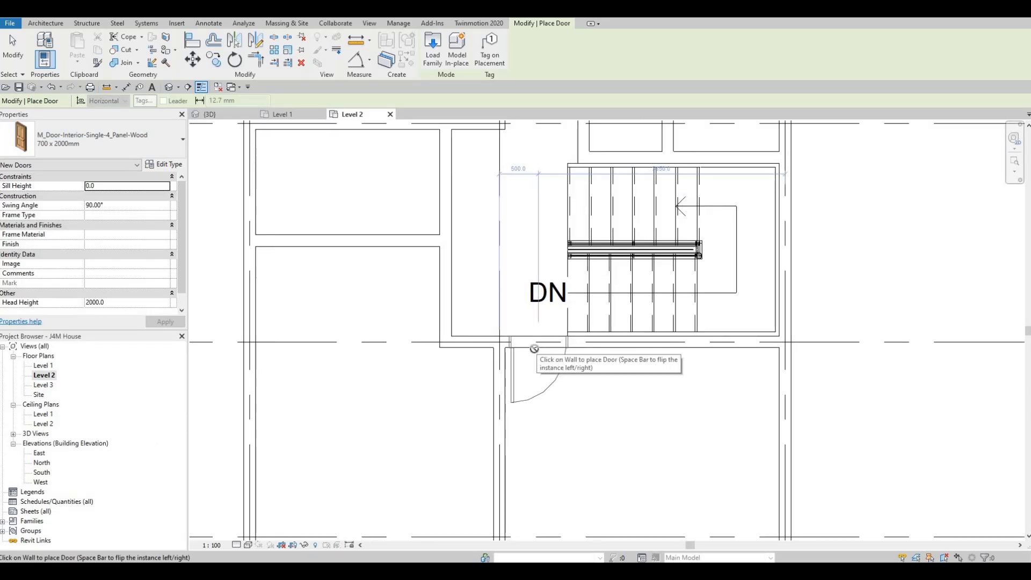
{"action": "left_click", "coordinate": [538, 347]}
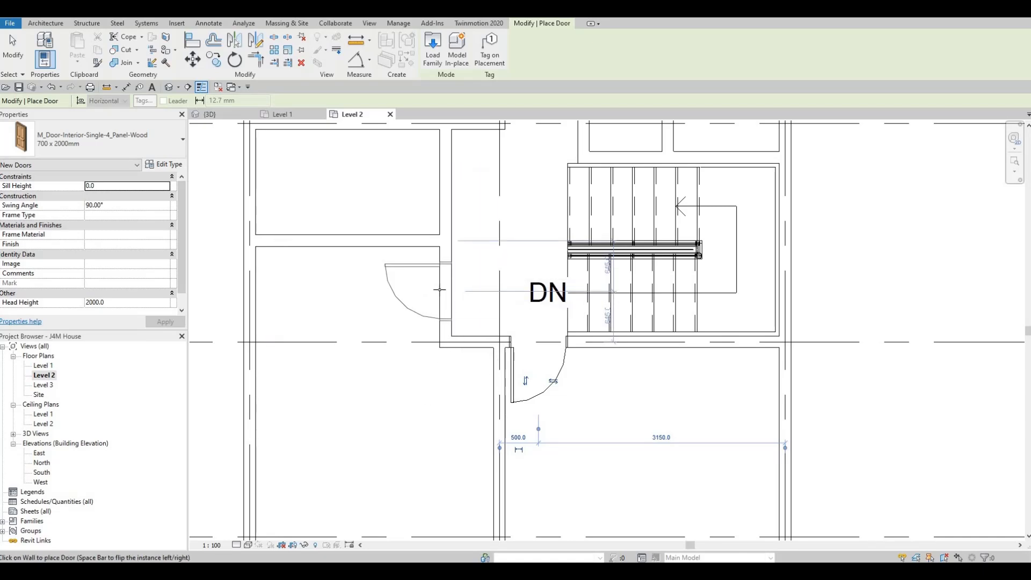
Place two 700 x 2000mm doors in the west vertical partition, one either side of the dividing wall and 500 mm from it, opening into the rooms.
{"action": "scroll", "coordinate": [441, 289], "scroll_direction": "down", "scroll_amount": 1}
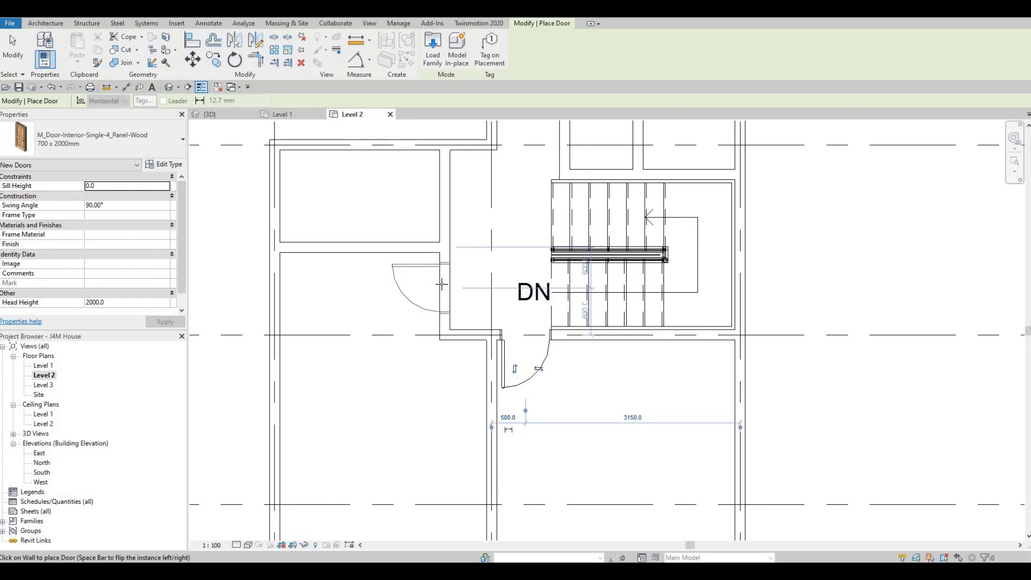
{"action": "left_click", "coordinate": [442, 285]}
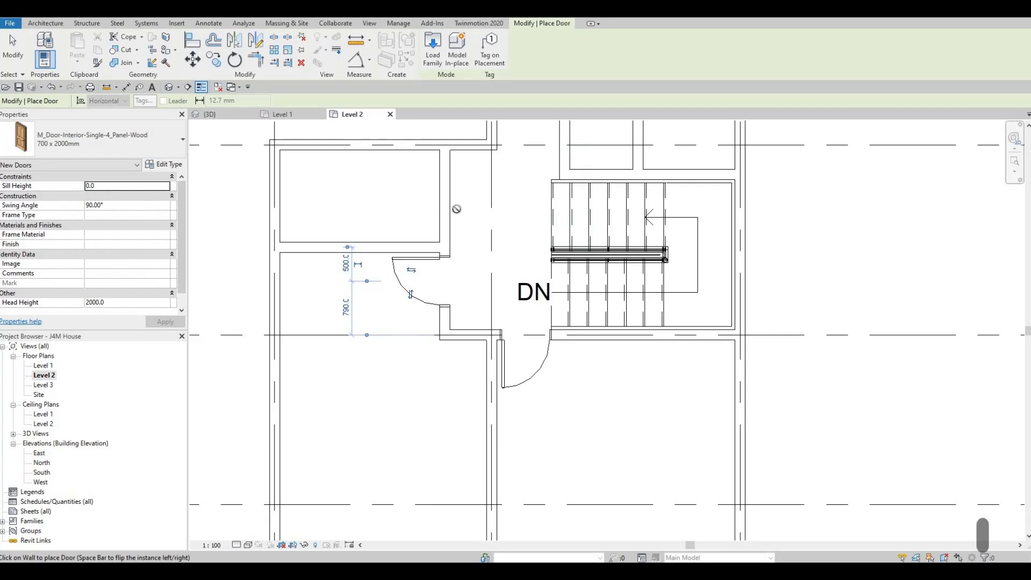
{"action": "middle_click_drag", "start_coordinate": [368, 242], "coordinate": [321, 284]}
{"action": "scroll", "coordinate": [321, 284], "scroll_direction": "down", "scroll_amount": 1}
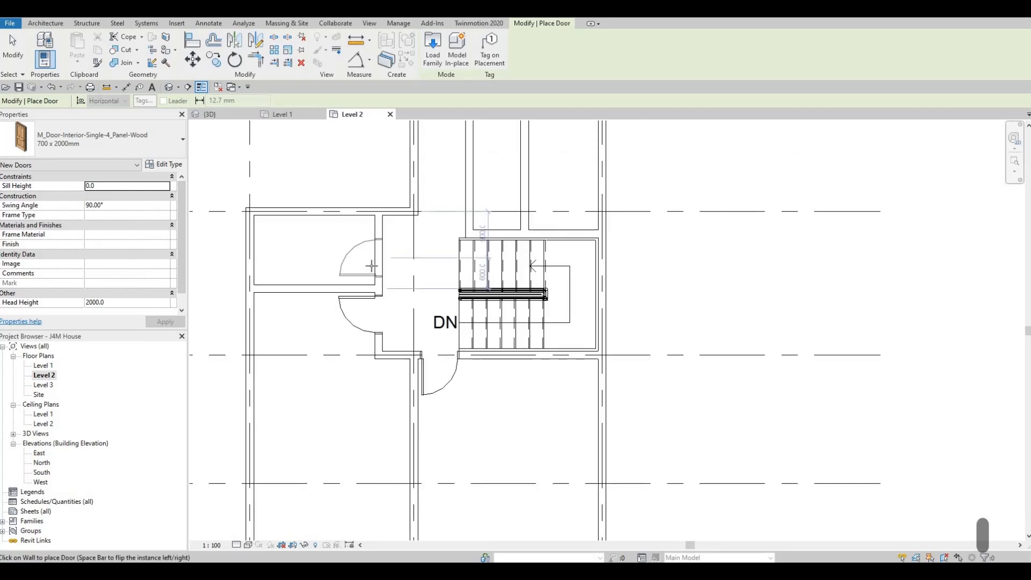
{"action": "left_click", "coordinate": [372, 261]}
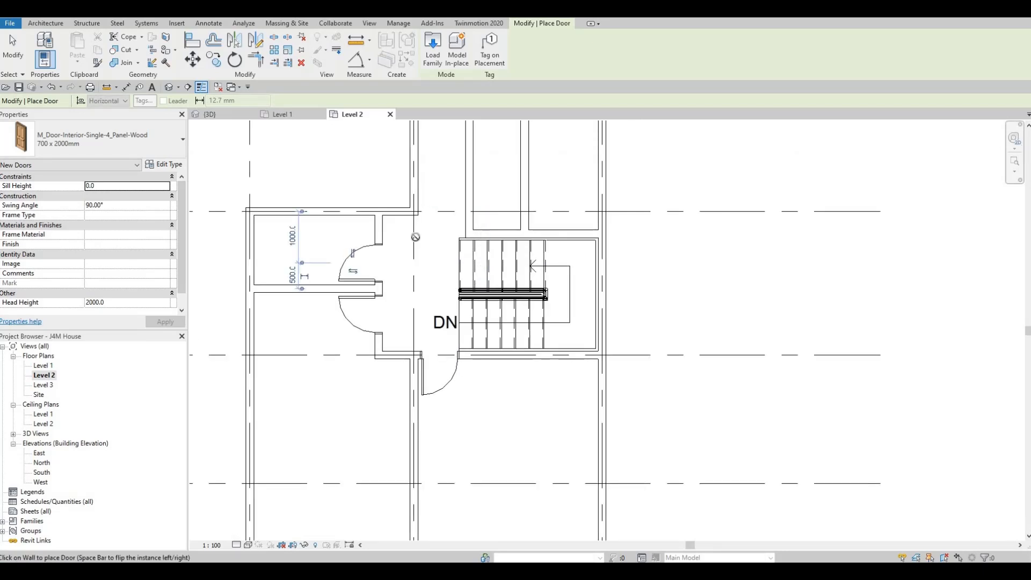
{"action": "key", "text": "Escape"}
Place a 700 x 2000mm door at the east end of the north room's lower wall, opening south with its hinge by the exterior wall.
{"action": "middle_click_drag", "start_coordinate": [542, 135], "coordinate": [539, 201]}
{"action": "scroll", "coordinate": [540, 201], "scroll_direction": "down", "scroll_amount": 1}
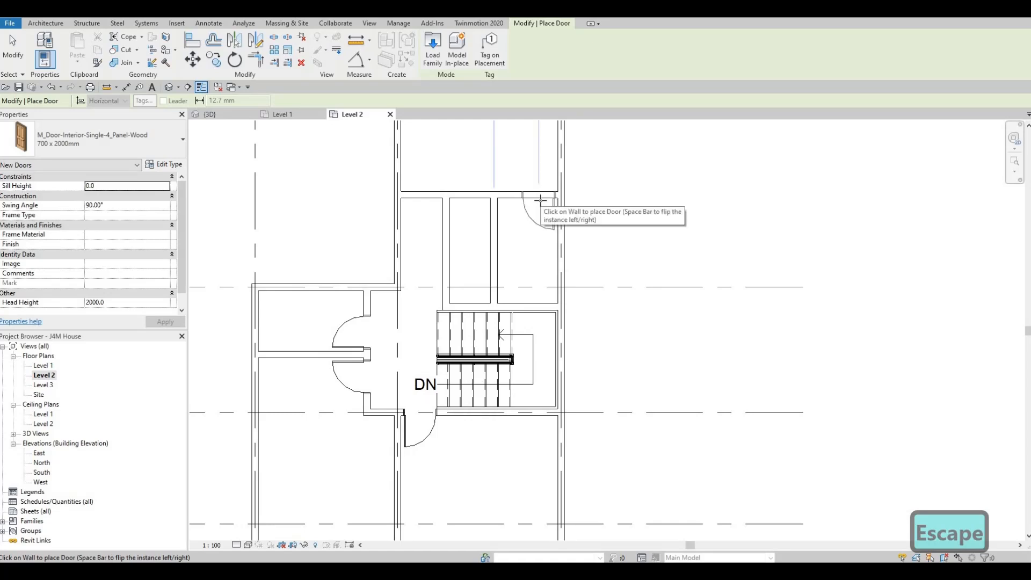
{"action": "left_click", "coordinate": [541, 200]}
{"action": "key", "text": "Escape"}
{"action": "key", "text": "Escape"}
{"action": "key", "text": "Escape"}
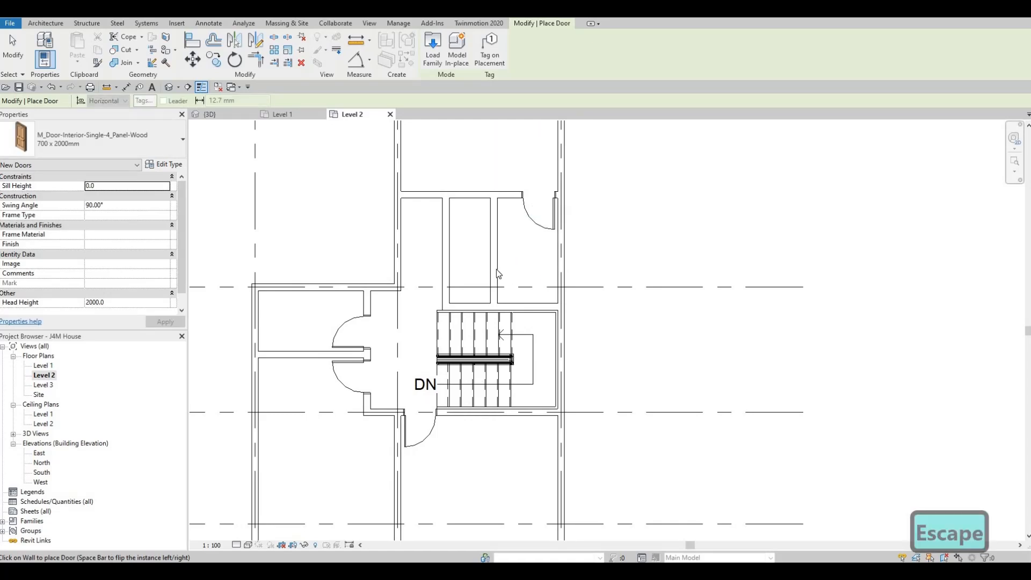
Nudge the door in the grid C wall two increments west so it sits 480 mm from grid 2.
{"action": "scroll", "coordinate": [497, 269], "scroll_direction": "down", "scroll_amount": 2}
{"action": "scroll", "coordinate": [492, 294], "scroll_direction": "down", "scroll_amount": 1}
{"action": "left_click", "coordinate": [485, 309]}
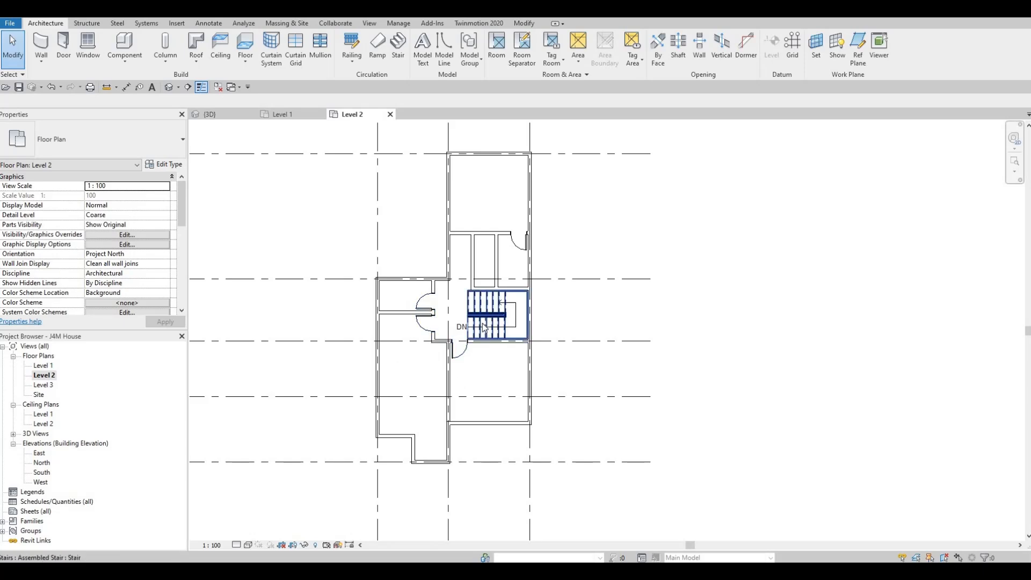
{"action": "scroll", "coordinate": [477, 347], "scroll_direction": "up", "scroll_amount": 3}
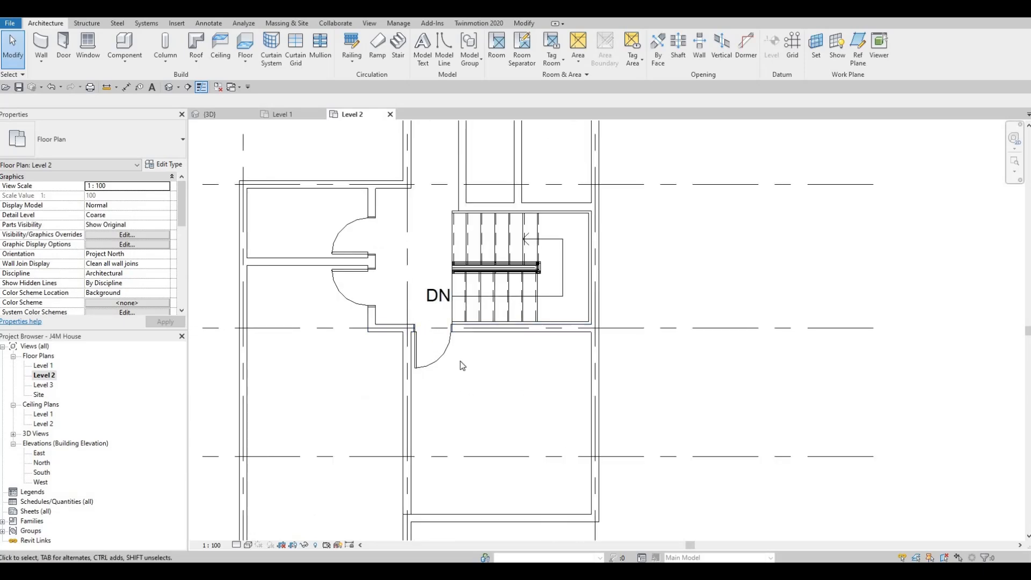
{"action": "middle_click_drag", "start_coordinate": [462, 360], "coordinate": [496, 334]}
{"action": "key", "text": "Escape"}
{"action": "key", "text": "Escape"}
{"action": "scroll", "coordinate": [494, 335], "scroll_direction": "down", "scroll_amount": 1}
{"action": "scroll", "coordinate": [476, 337], "scroll_direction": "up", "scroll_amount": 3}
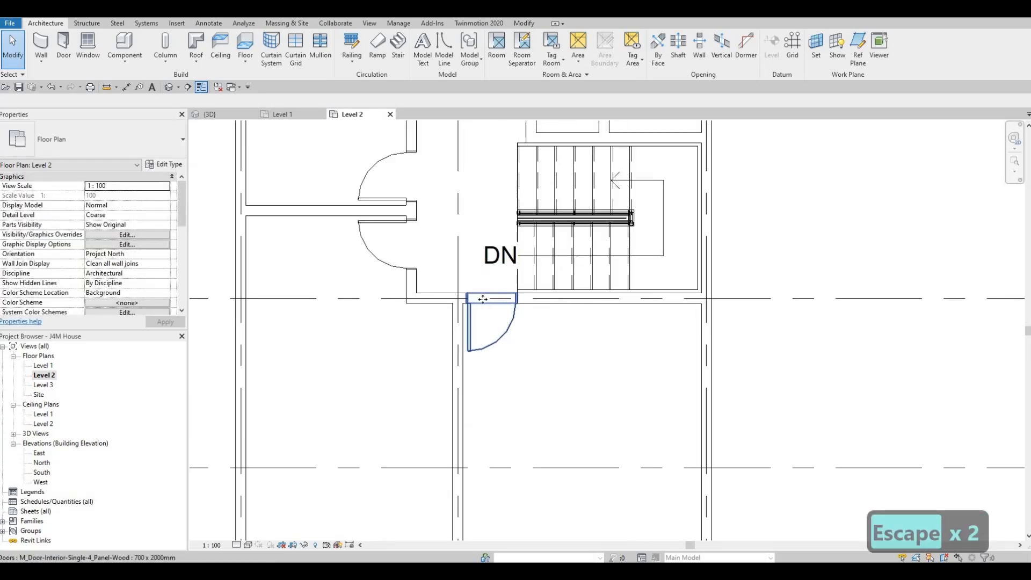
{"action": "left_click", "coordinate": [482, 299]}
{"action": "scroll", "coordinate": [482, 299], "scroll_direction": "up", "scroll_amount": 7}
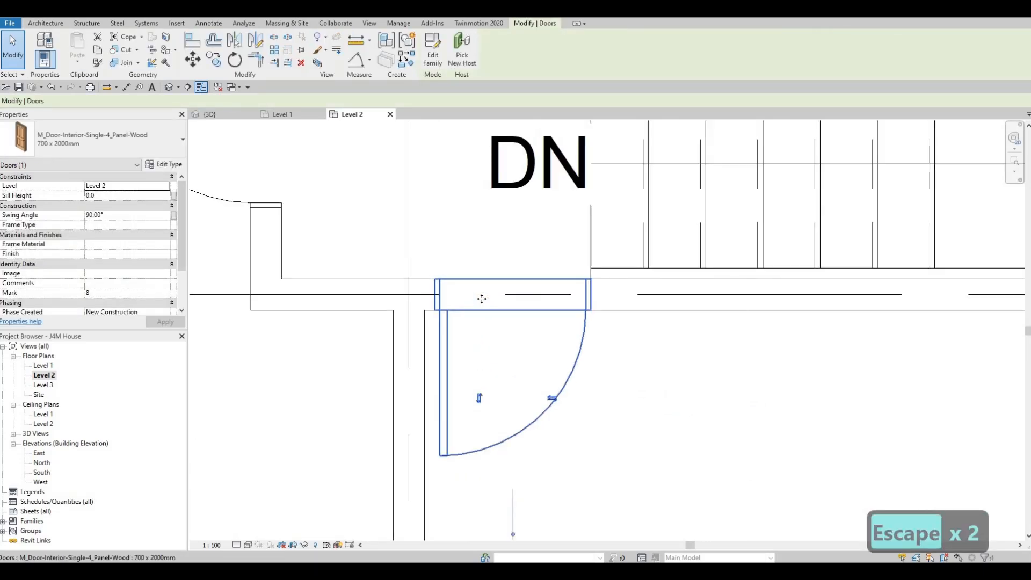
{"action": "key", "text": "Left"}
{"action": "key", "text": "Left"}
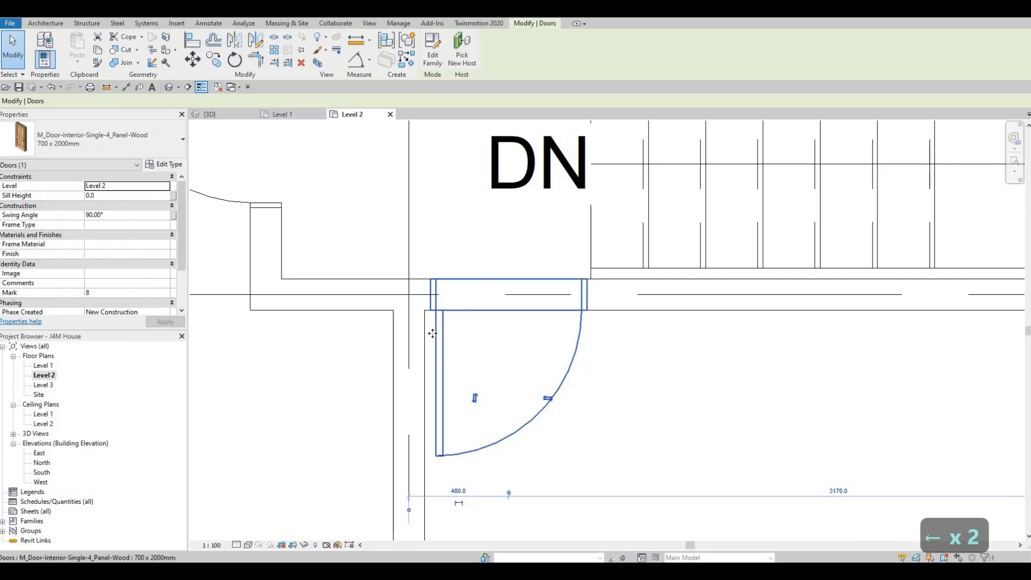
{"action": "scroll", "coordinate": [516, 343], "scroll_direction": "down", "scroll_amount": 4}
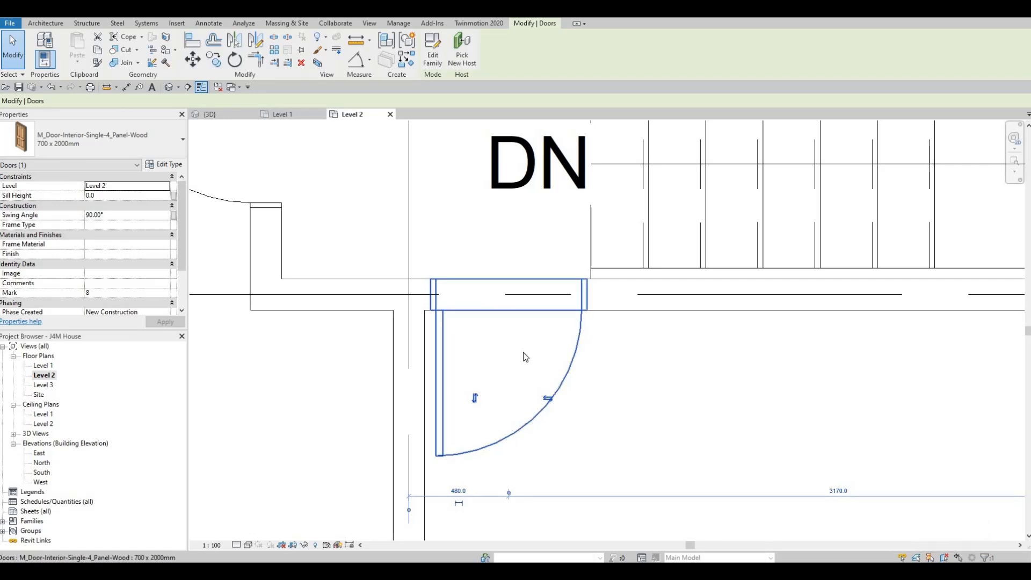
{"action": "key", "text": "Escape"}
{"action": "key", "text": "Escape"}
Review the whole Level 2 plan with its doors, from the north rooms down to the south exterior walls.
{"action": "mouse_move", "coordinate": [446, 281]}
{"action": "middle_mouse_down"}
{"action": "mouse_move", "coordinate": [455, 268]}
{"action": "mouse_move", "coordinate": [458, 276]}
{"action": "middle_mouse_up"}
{"action": "scroll", "coordinate": [452, 262], "scroll_direction": "down", "scroll_amount": 1}
{"action": "scroll", "coordinate": [461, 298], "scroll_direction": "down", "scroll_amount": 1}
{"action": "middle_click_drag", "start_coordinate": [466, 316], "coordinate": [433, 292]}
{"action": "scroll", "coordinate": [456, 307], "scroll_direction": "down", "scroll_amount": 1}
{"action": "scroll", "coordinate": [427, 289], "scroll_direction": "down", "scroll_amount": 2}
{"action": "scroll", "coordinate": [434, 293], "scroll_direction": "down", "scroll_amount": 2}
{"action": "scroll", "coordinate": [475, 336], "scroll_direction": "down", "scroll_amount": 1}
{"action": "middle_click_drag", "start_coordinate": [459, 335], "coordinate": [461, 416]}
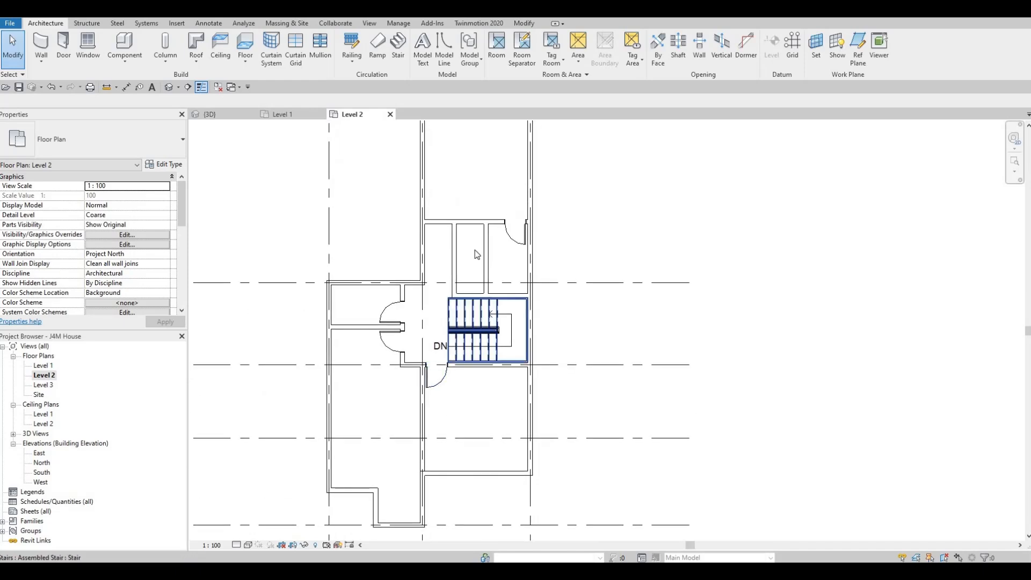
{"action": "middle_click_drag", "start_coordinate": [471, 230], "coordinate": [486, 350]}
{"action": "scroll", "coordinate": [466, 255], "scroll_direction": "up", "scroll_amount": 2}
{"action": "mouse_move", "coordinate": [476, 282]}
{"action": "middle_mouse_down"}
{"action": "mouse_move", "coordinate": [480, 307]}
{"action": "mouse_move", "coordinate": [485, 278]}
{"action": "middle_mouse_up"}
{"action": "scroll", "coordinate": [465, 365], "scroll_direction": "down", "scroll_amount": 2}
{"action": "middle_click_drag", "start_coordinate": [465, 365], "coordinate": [484, 288]}
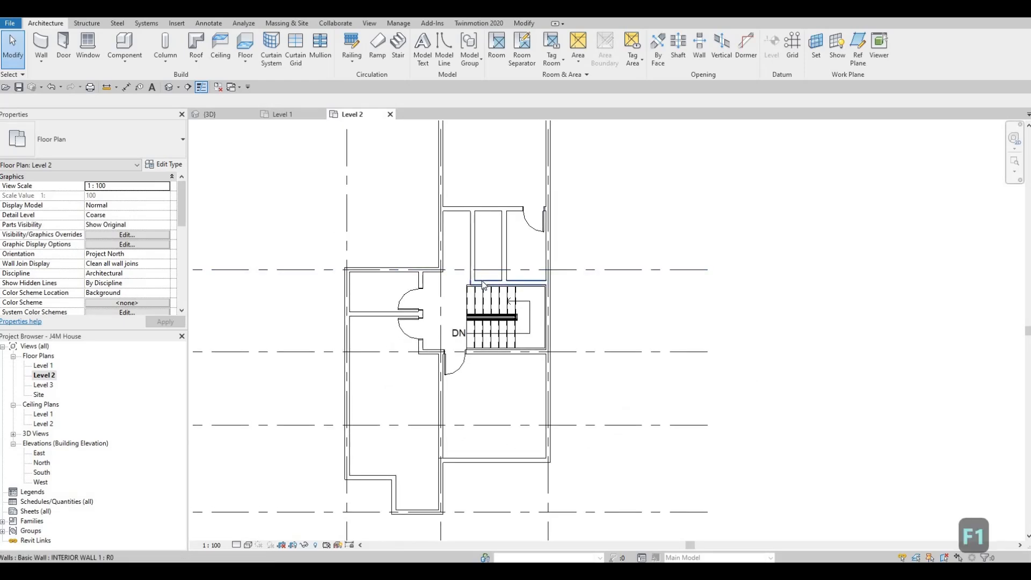
Load the M_Bed-Box family from the Beds folder of the Furniture library into the project.
{"action": "left_click", "coordinate": [176, 24]}
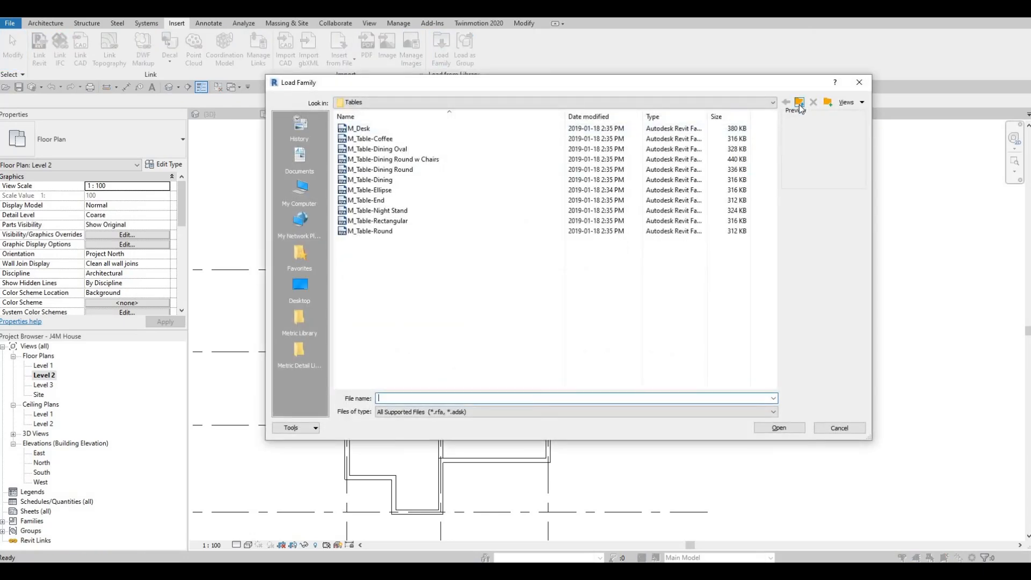
{"action": "left_click", "coordinate": [799, 104]}
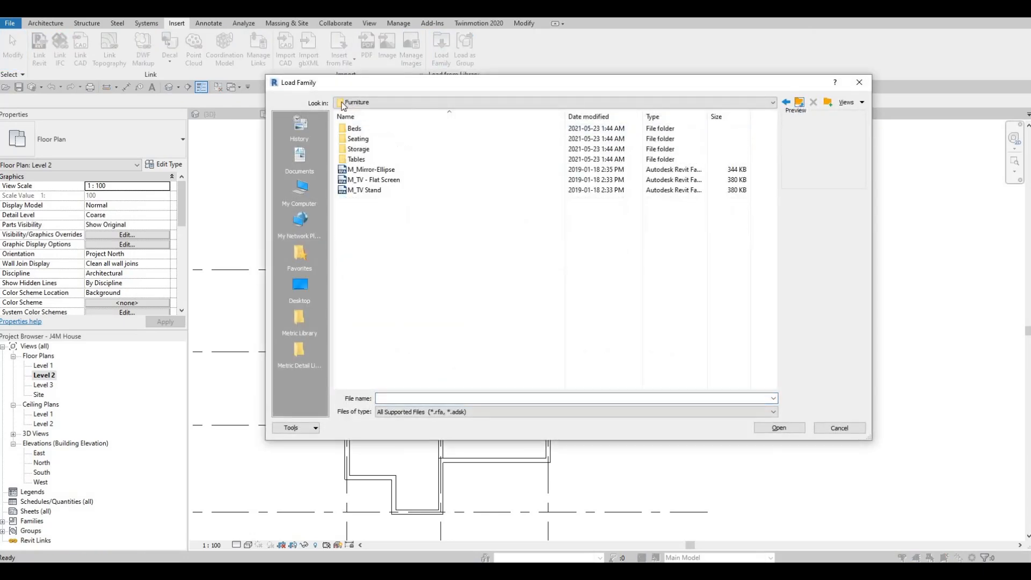
{"action": "double_click", "coordinate": [361, 130]}
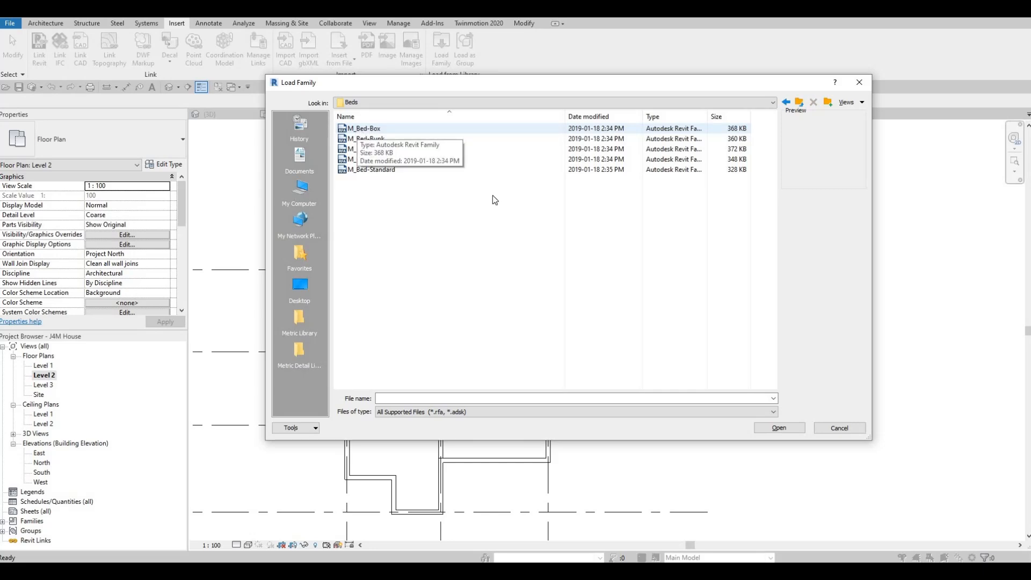
{"action": "left_click", "coordinate": [359, 129]}
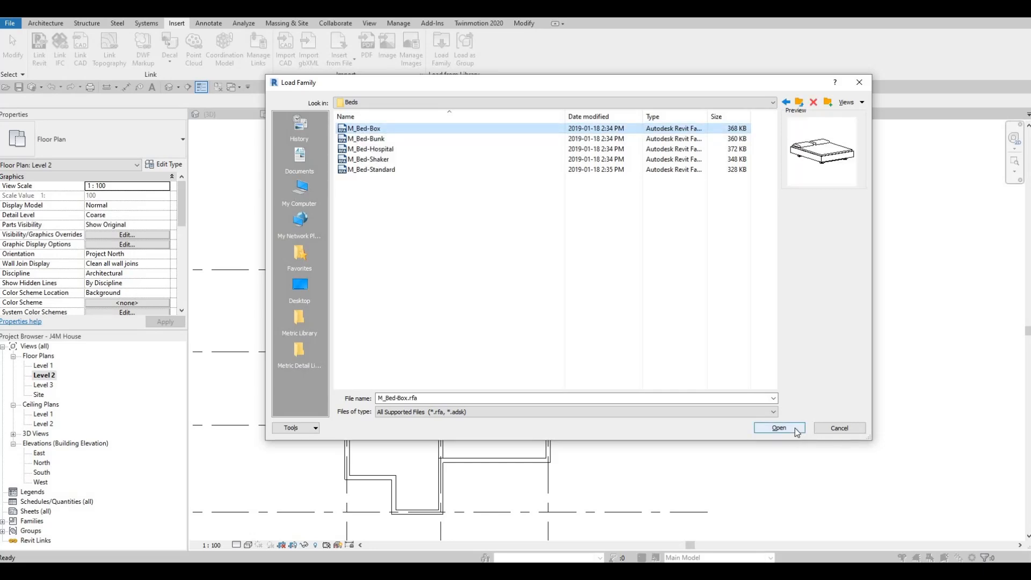
{"action": "left_click", "coordinate": [778, 425]}
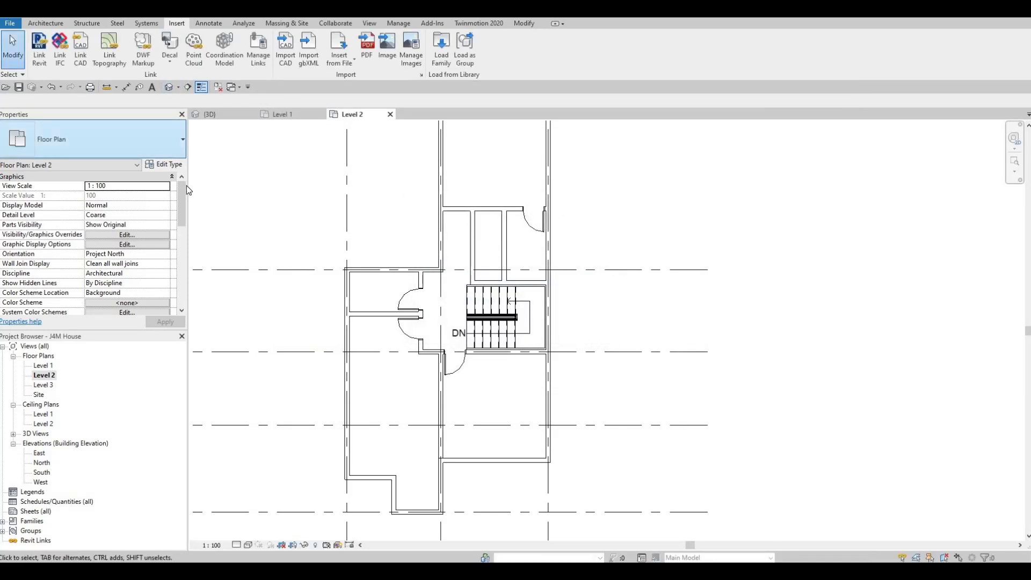
Place a 1525 x 2007mm Queen bed in the southeast room, headboard against the east exterior wall and 1000 mm from the south wall.
{"action": "key", "text": "c"}
{"action": "key", "text": "m"}
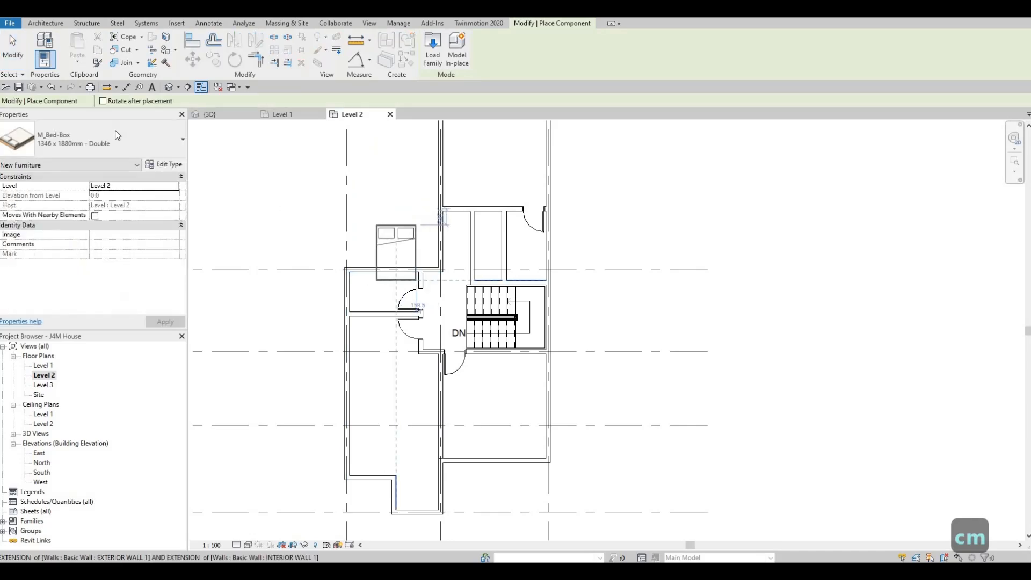
{"action": "left_click", "coordinate": [102, 140]}
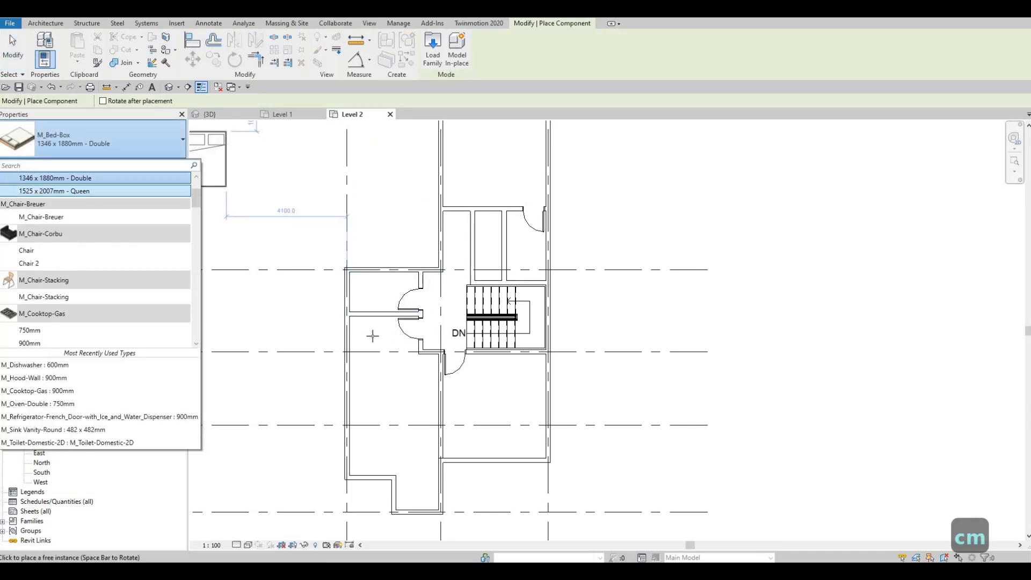
{"action": "key", "text": "space"}
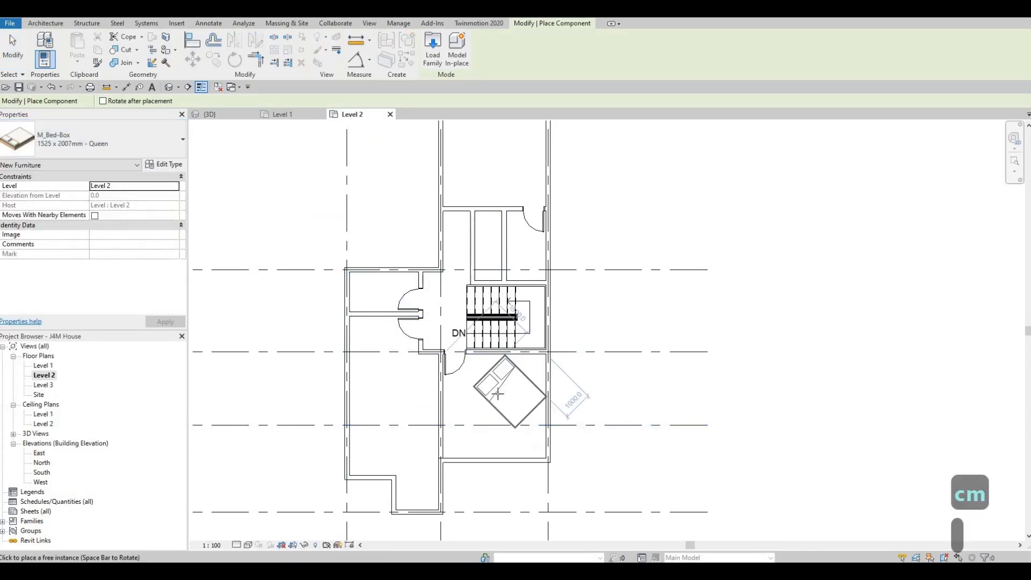
{"action": "key", "text": "space"}
{"action": "key", "text": "space"}
{"action": "key", "text": "space"}
{"action": "key", "text": "space"}
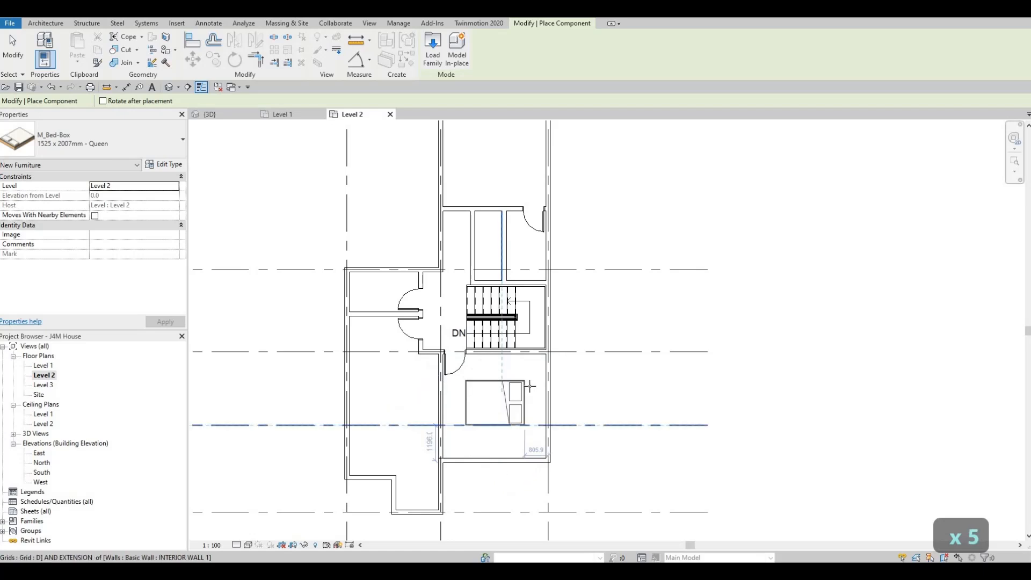
{"action": "scroll", "coordinate": [530, 386], "scroll_direction": "up", "scroll_amount": 4}
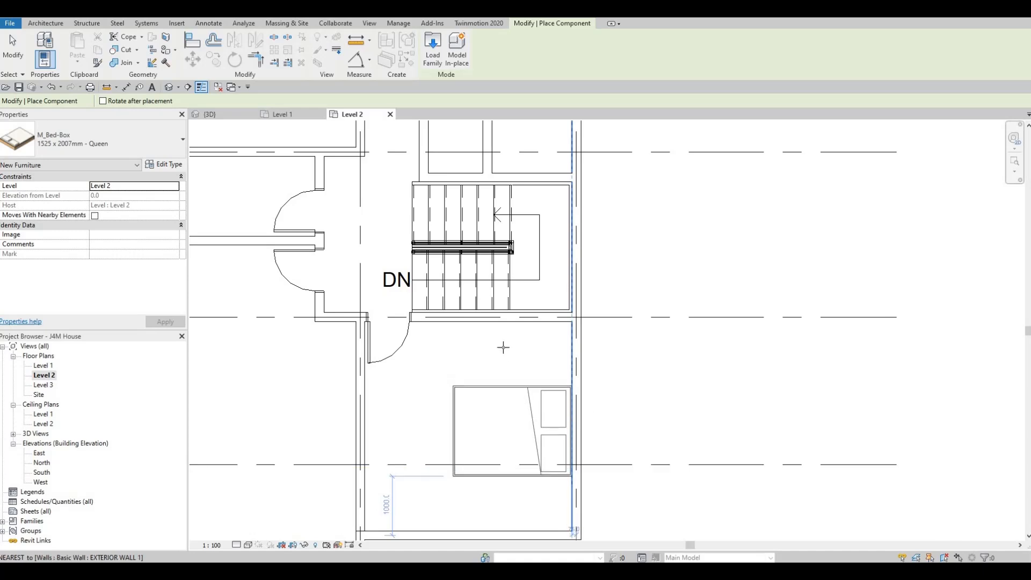
Place a second Queen bed in the southwest room, turned so its headboard is against the west exterior wall.
{"action": "scroll", "coordinate": [437, 392], "scroll_direction": "down", "scroll_amount": 3}
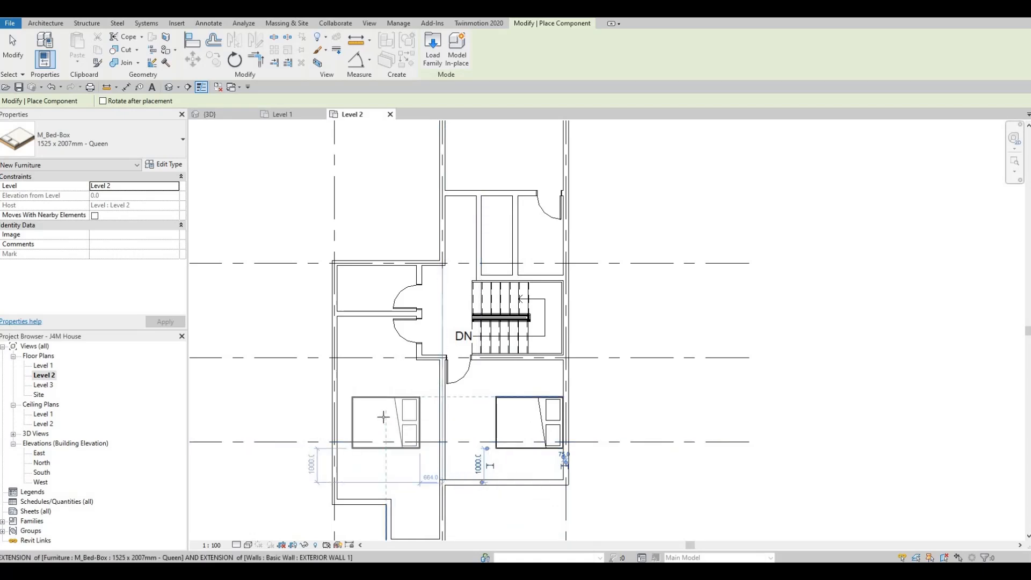
{"action": "key", "text": "space"}
{"action": "key", "text": "space"}
{"action": "key", "text": "space"}
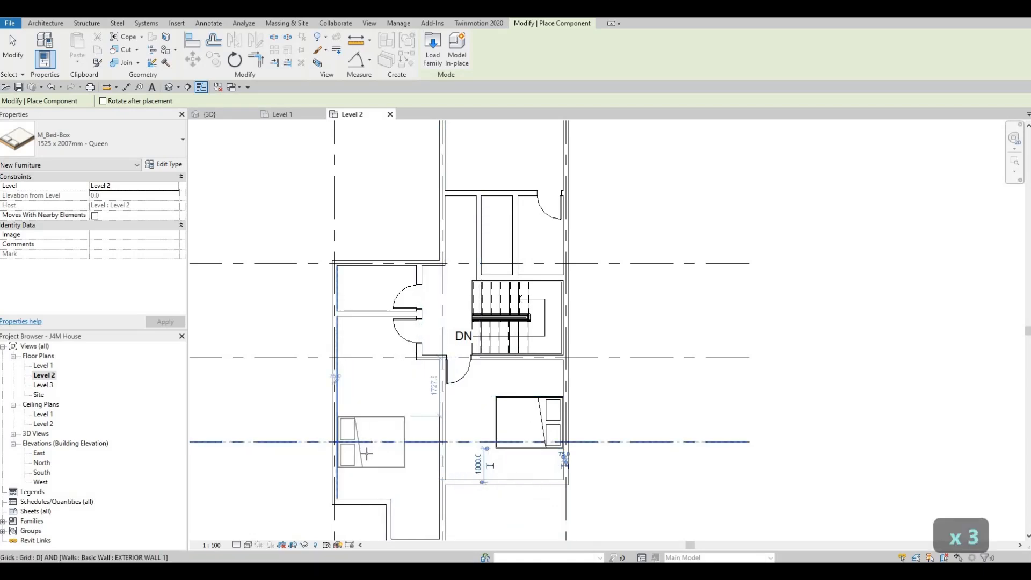
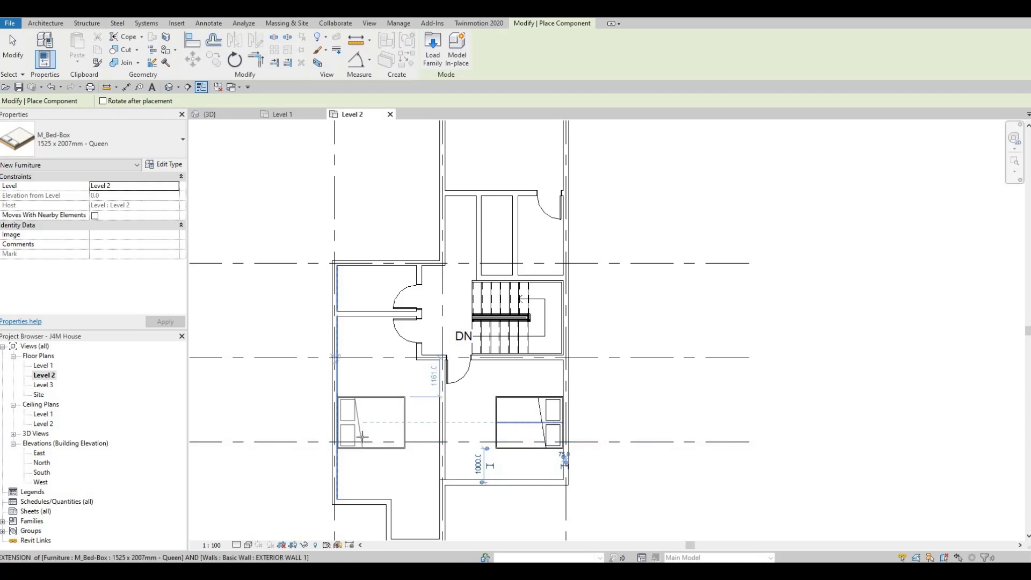
Place another Queen bed in the north room, headboard against the east exterior wall and about 1100 mm from the room's south wall.
{"action": "left_click", "coordinate": [367, 382]}
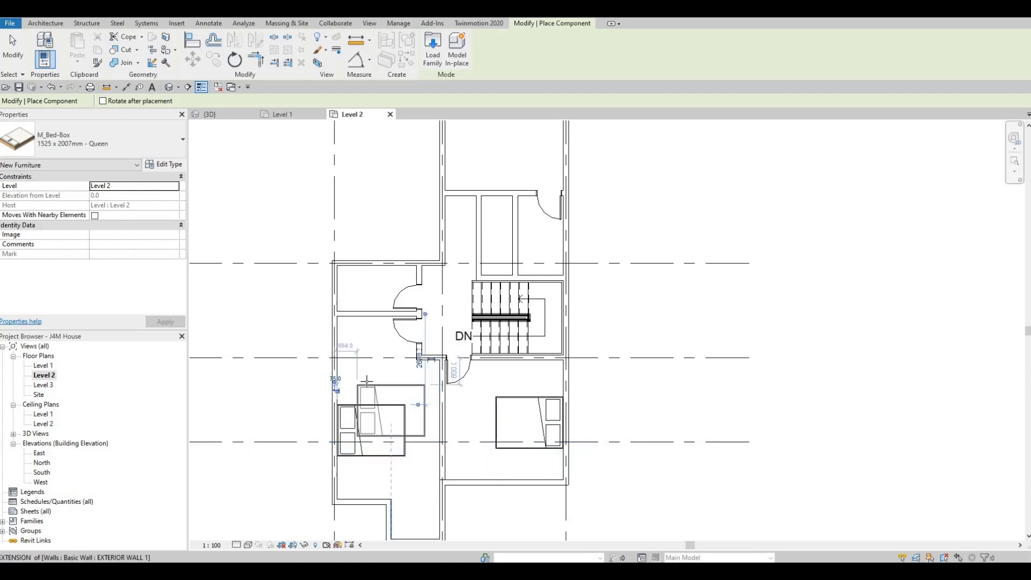
{"action": "scroll", "coordinate": [375, 387], "scroll_direction": "down", "scroll_amount": 1}
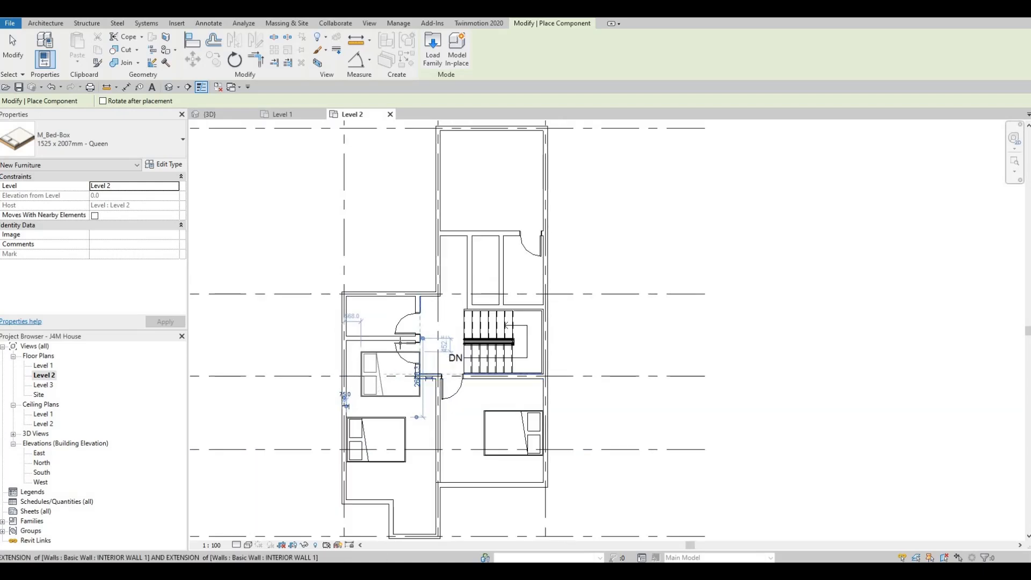
{"action": "middle_click_drag", "start_coordinate": [396, 348], "coordinate": [381, 354]}
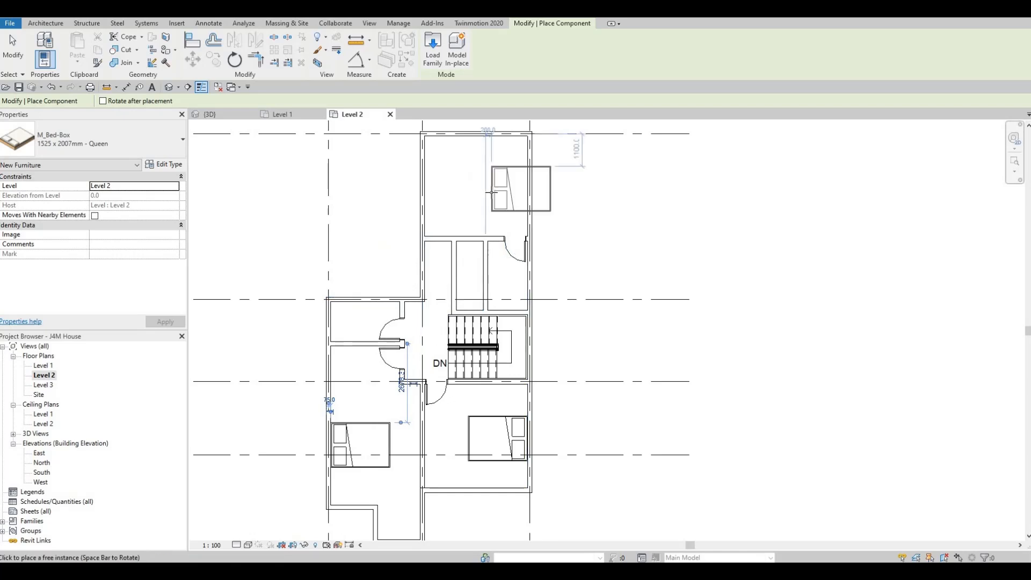
{"action": "key", "text": "space"}
{"action": "key", "text": "space"}
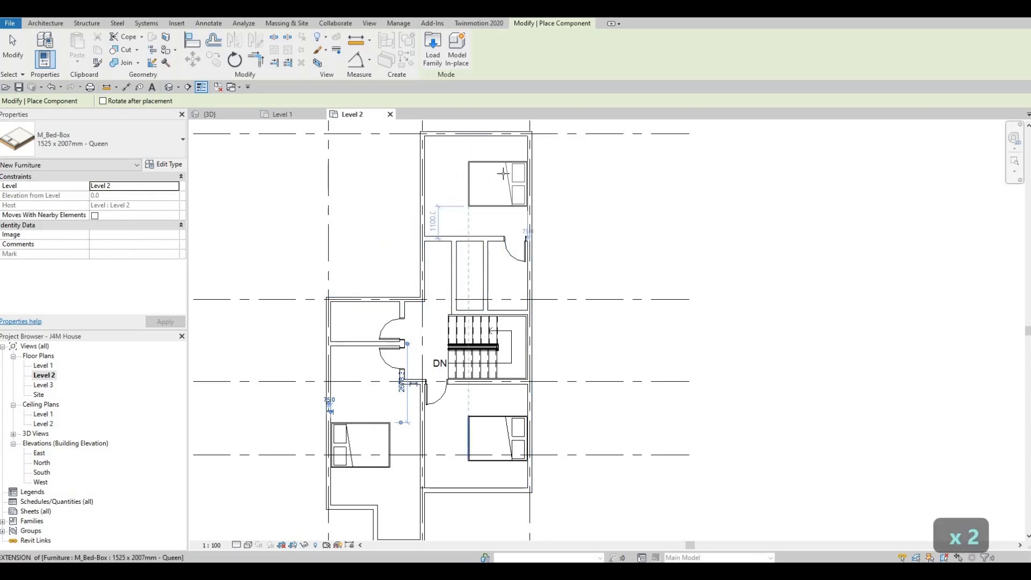
{"action": "left_click", "coordinate": [503, 173]}
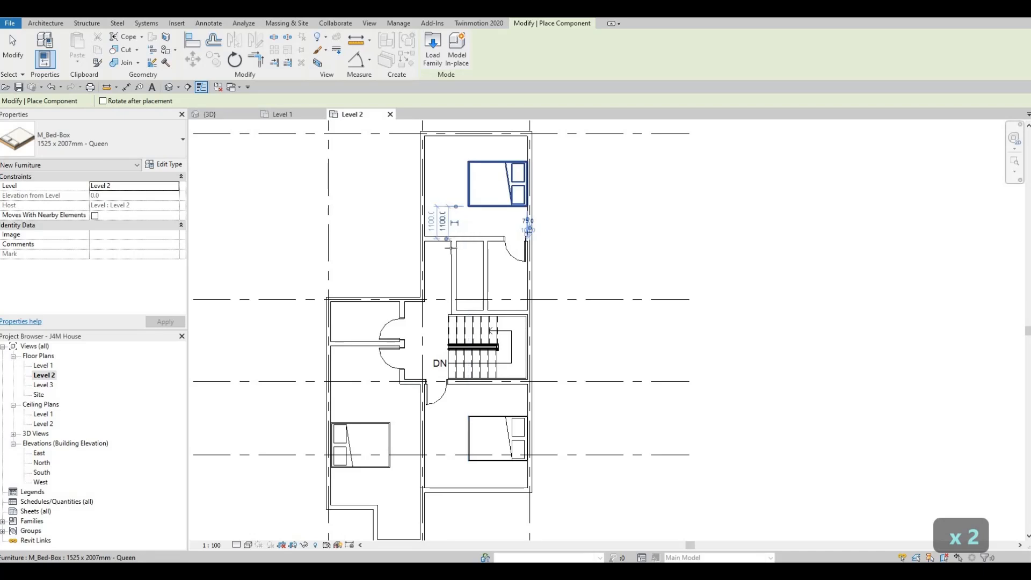
{"action": "key", "text": "Escape"}
{"action": "key", "text": "Escape"}
{"action": "key", "text": "Escape"}
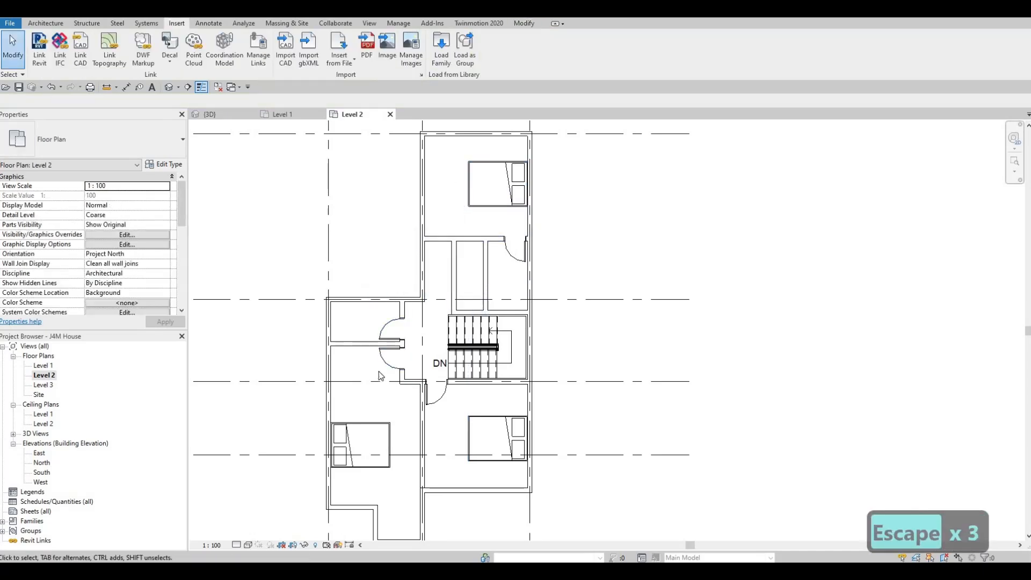
Extend the interior wall south of the stairs westward until it meets the west exterior wall.
{"action": "scroll", "coordinate": [370, 368], "scroll_direction": "up", "scroll_amount": 3}
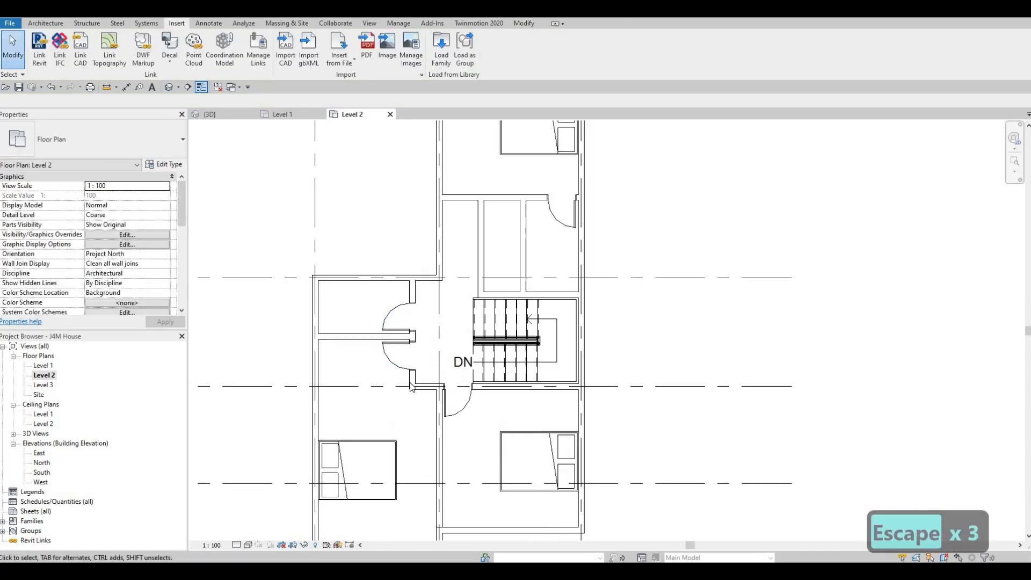
{"action": "left_click", "coordinate": [434, 395]}
{"action": "left_click_drag", "start_coordinate": [423, 393], "coordinate": [300, 400]}
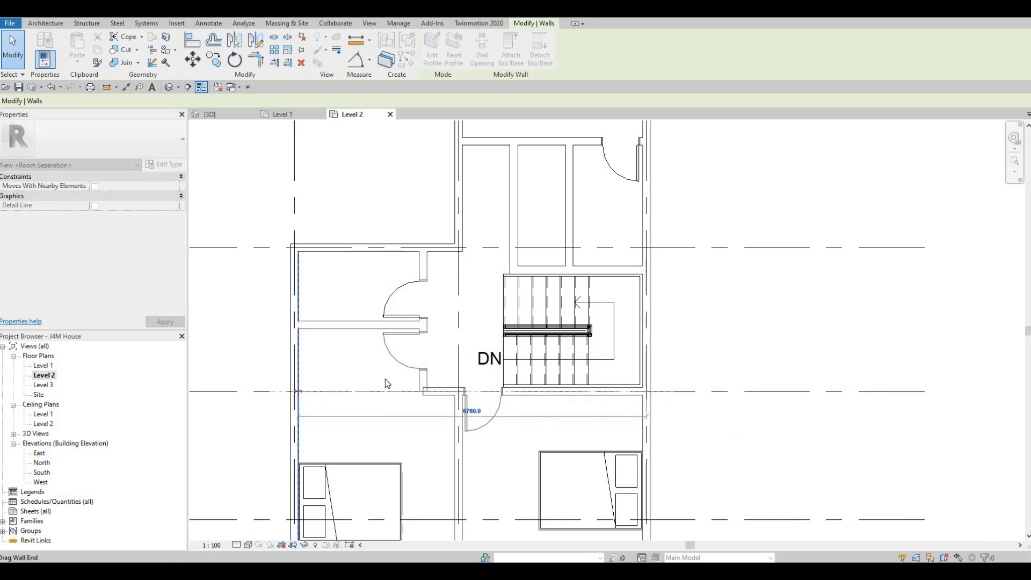
{"action": "key", "text": "Escape"}
{"action": "key", "text": "Escape"}
{"action": "key", "text": "Escape"}
Nudge the door wall of the small room just north of the southwest bedroom westward, to 2180 mm from the west grid line.
{"action": "left_click", "coordinate": [420, 382]}
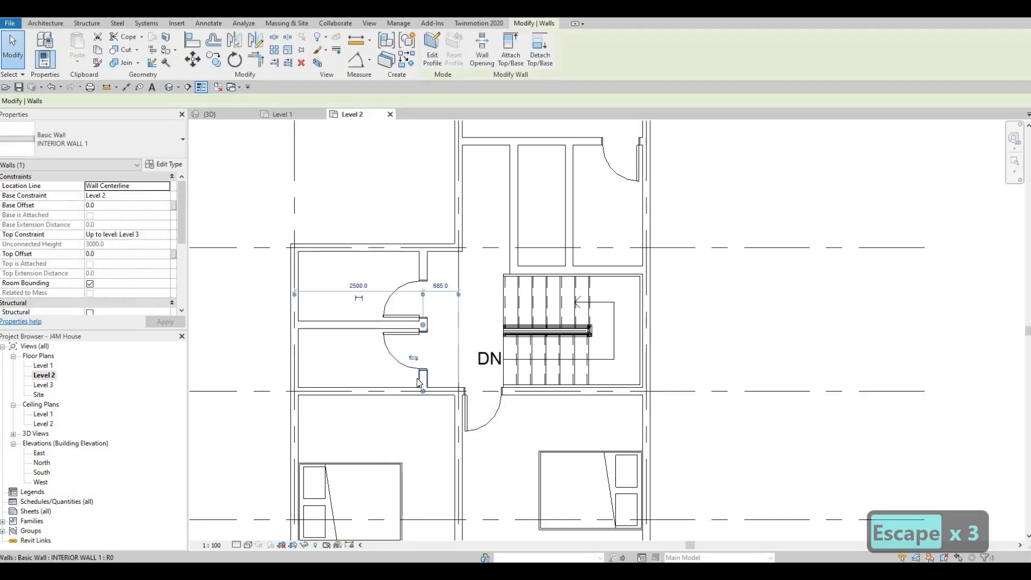
{"action": "key", "text": "Left"}
{"action": "key", "text": "Left"}
{"action": "key", "text": "Left"}
{"action": "key", "text": "Left"}
{"action": "key", "text": "Left"}
{"action": "key", "text": "Left"}
{"action": "key", "text": "Left"}
{"action": "key", "text": "Left"}
{"action": "key", "text": "Left"}
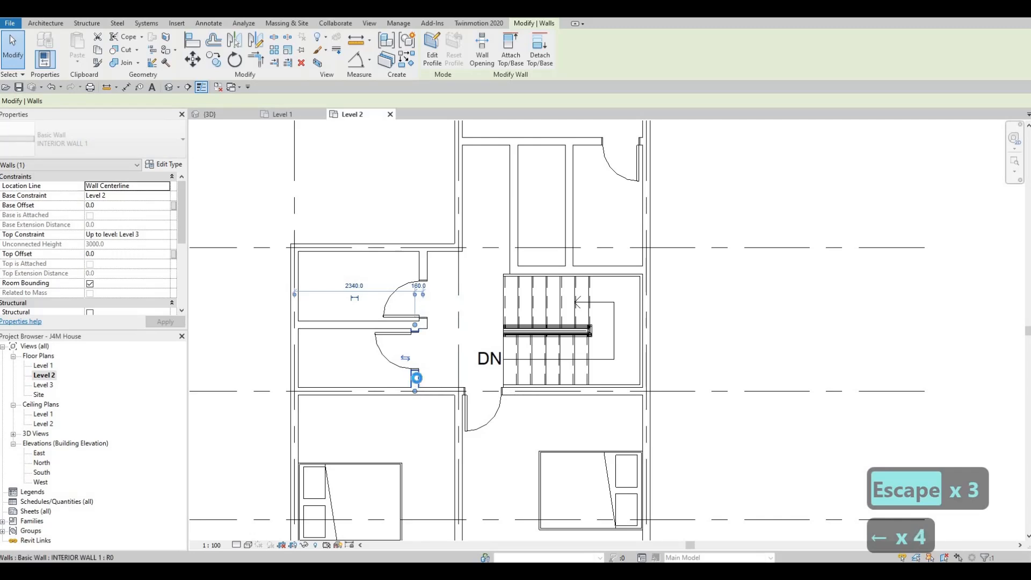
{"action": "key", "text": "Left"}
{"action": "key", "text": "Left"}
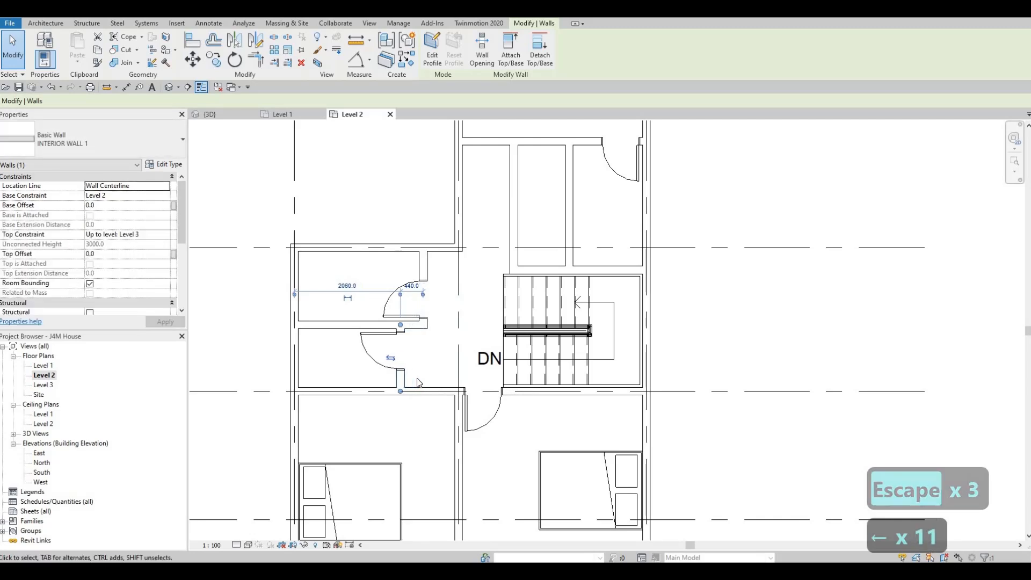
{"action": "key", "text": "Right"}
{"action": "key", "text": "Right"}
{"action": "key", "text": "Right"}
{"action": "key", "text": "Right"}
{"action": "key", "text": "Right"}
{"action": "key", "text": "Right"}
{"action": "key", "text": "Right"}
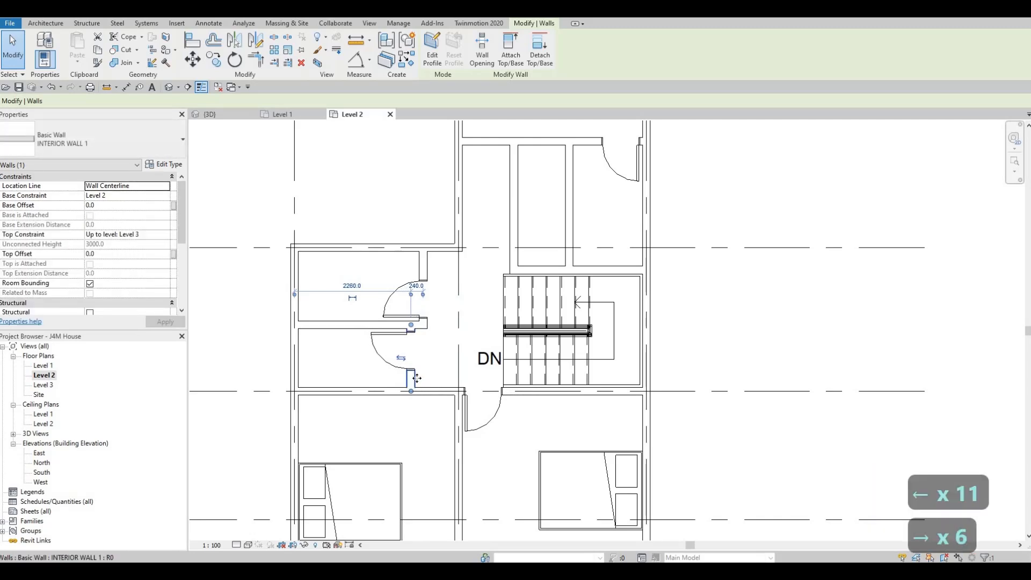
{"action": "key", "text": "Left"}
{"action": "key", "text": "Left"}
{"action": "key", "text": "Left"}
{"action": "key", "text": "Left"}
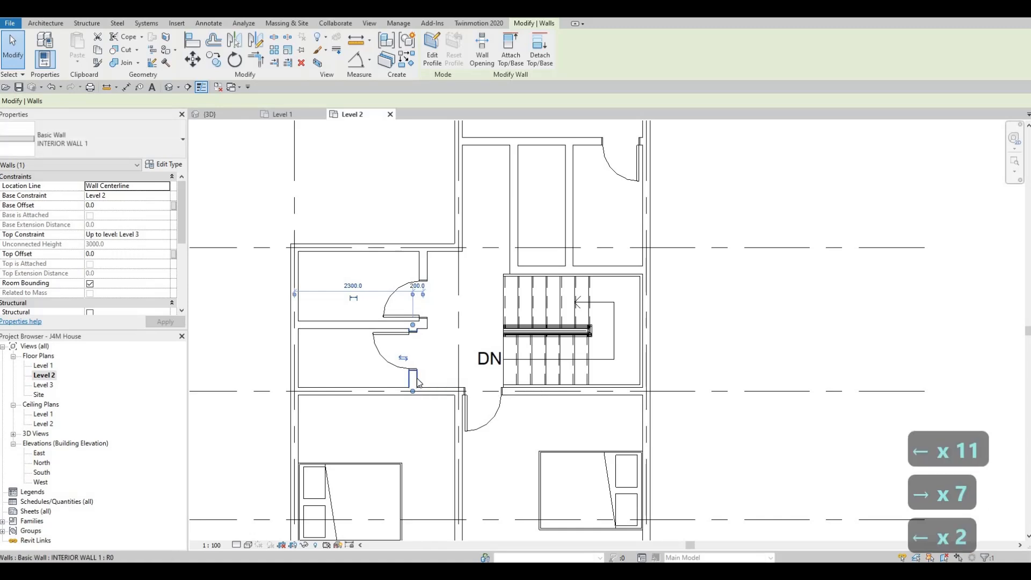
{"action": "key", "text": "Escape"}
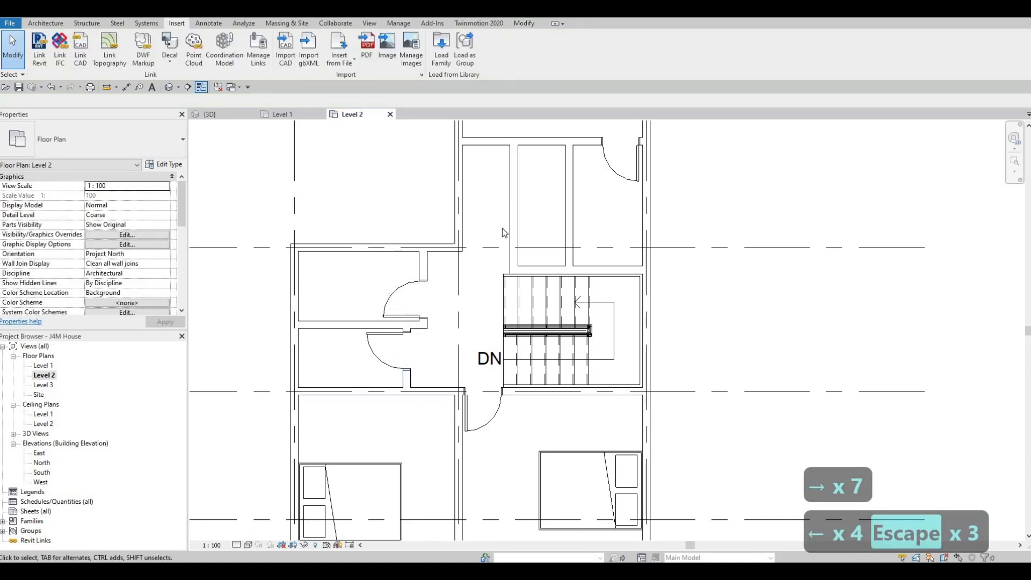
Add a matching 700 x 2000mm door in the southwest bedroom's north wall, mirrored beside the southeast bedroom's door.
{"action": "scroll", "coordinate": [365, 360], "scroll_direction": "up", "scroll_amount": 1}
{"action": "middle_click_drag", "start_coordinate": [372, 373], "coordinate": [446, 317]}
{"action": "scroll", "coordinate": [365, 361], "scroll_direction": "down", "scroll_amount": 1}
{"action": "scroll", "coordinate": [448, 345], "scroll_direction": "down", "scroll_amount": 1}
{"action": "middle_click_drag", "start_coordinate": [458, 355], "coordinate": [502, 361]}
{"action": "scroll", "coordinate": [520, 367], "scroll_direction": "up", "scroll_amount": 1}
{"action": "key", "text": "Escape"}
{"action": "key", "text": "Escape"}
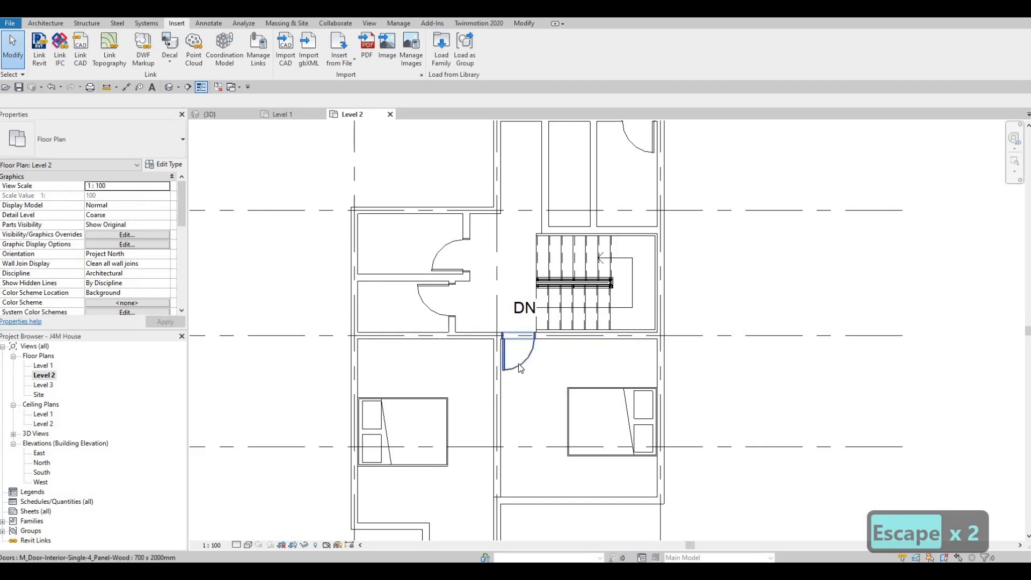
{"action": "left_click", "coordinate": [515, 368]}
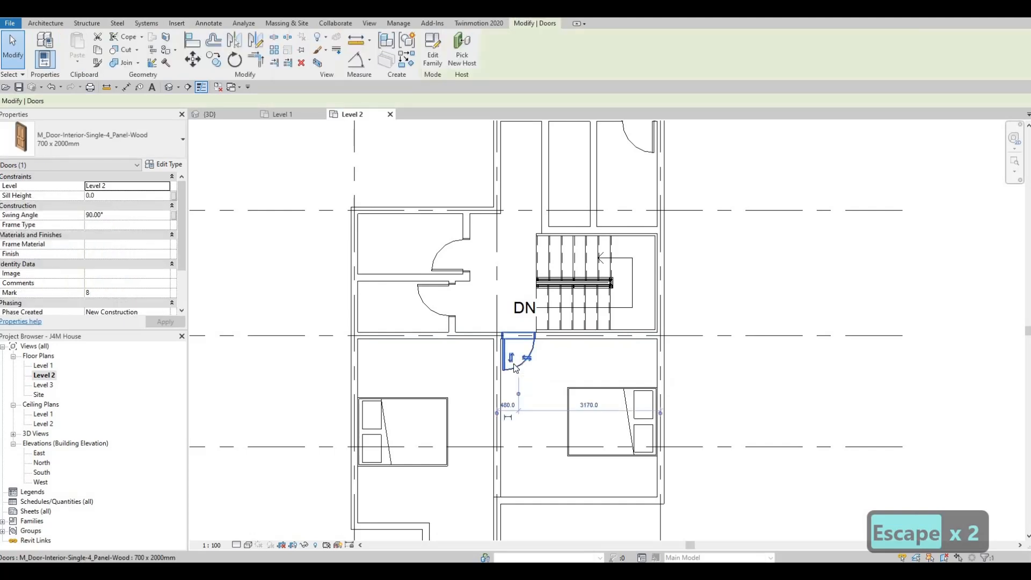
{"action": "key", "text": "c"}
{"action": "key", "text": "s"}
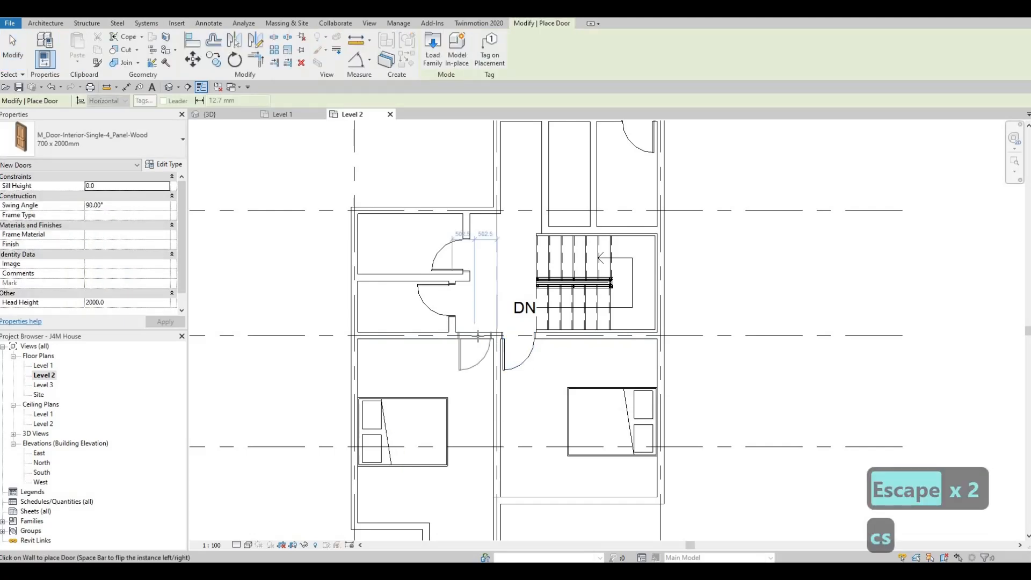
{"action": "left_click", "coordinate": [477, 337]}
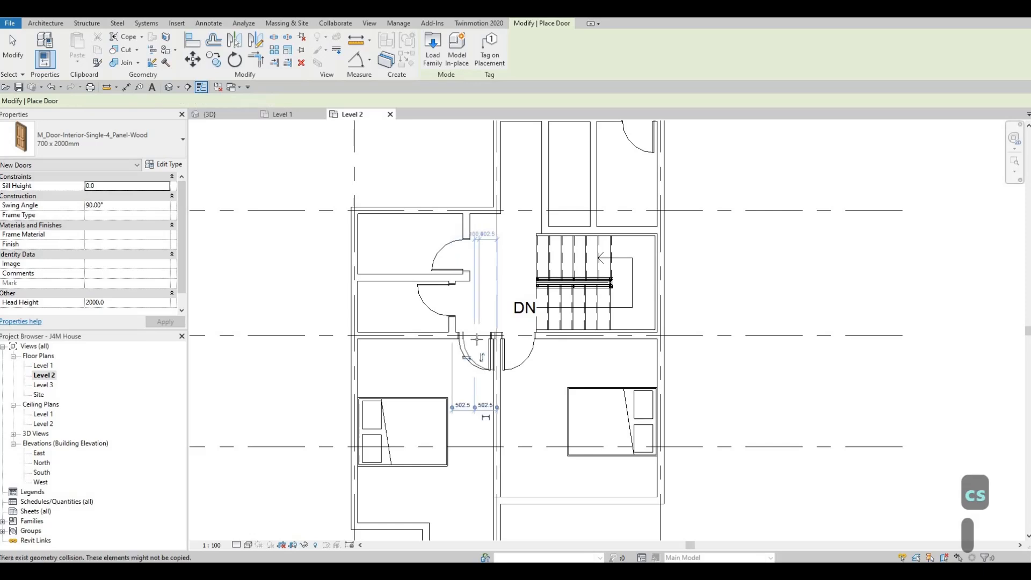
{"action": "key", "text": "Escape"}
{"action": "key", "text": "Escape"}
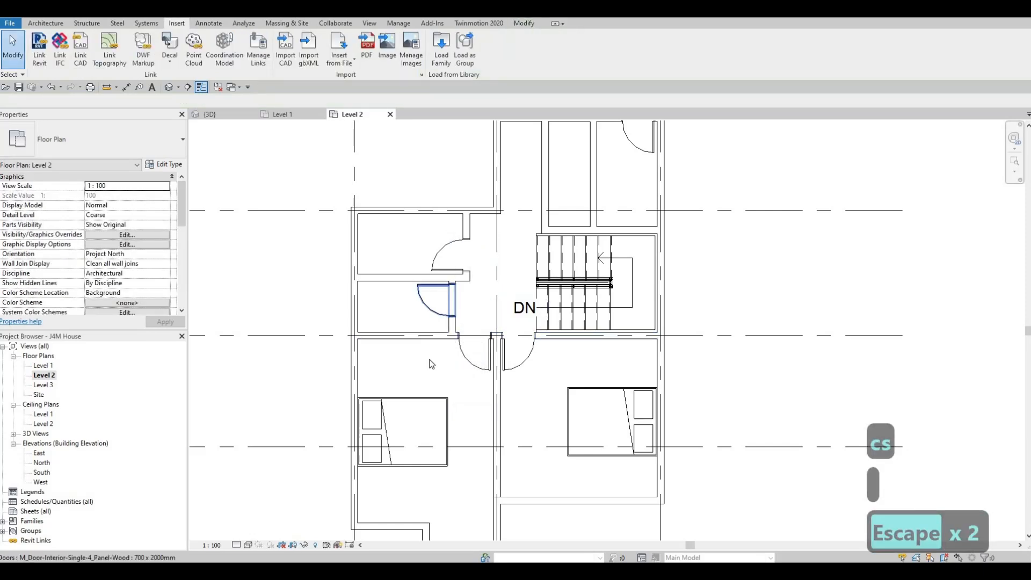
Nudge the southwest bedroom's bed south along the west exterior wall, away from the new door.
{"action": "middle_click_drag", "start_coordinate": [444, 341], "coordinate": [447, 302]}
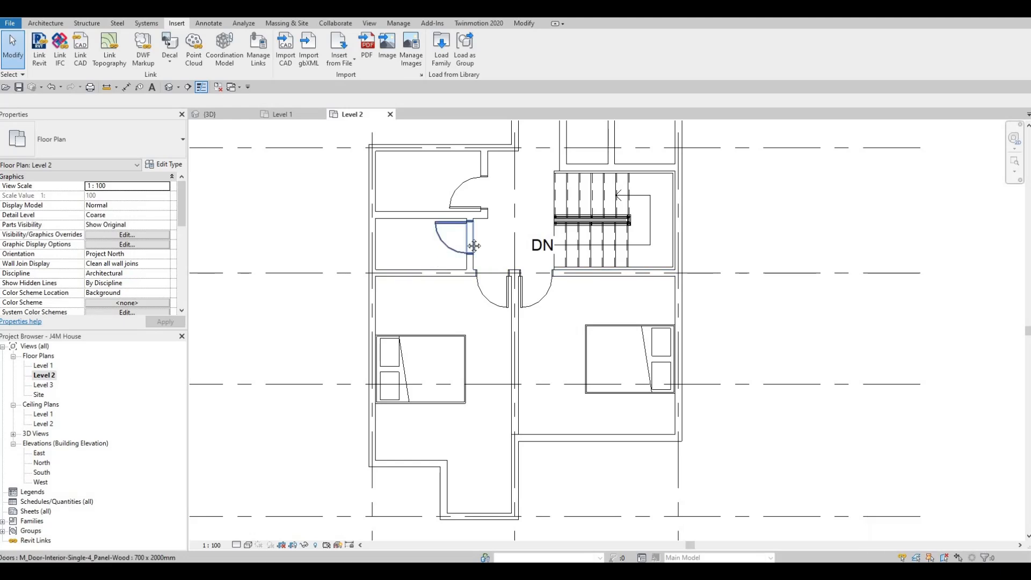
{"action": "scroll", "coordinate": [452, 289], "scroll_direction": "down", "scroll_amount": 2}
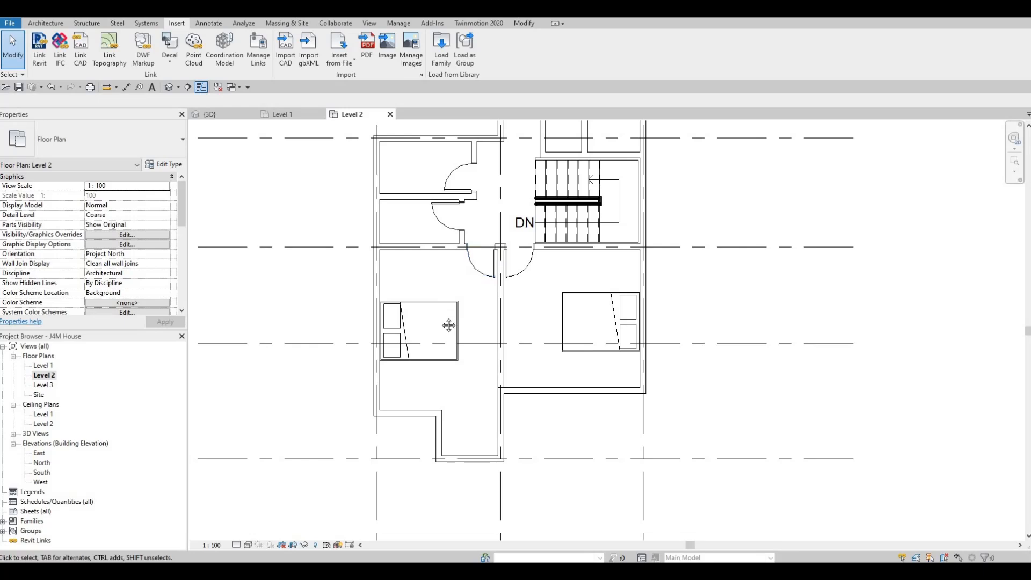
{"action": "key", "text": "Escape"}
{"action": "scroll", "coordinate": [447, 325], "scroll_direction": "down", "scroll_amount": 2}
{"action": "middle_click_drag", "start_coordinate": [446, 331], "coordinate": [464, 294]}
{"action": "key", "text": "Escape"}
{"action": "left_click", "coordinate": [466, 298]}
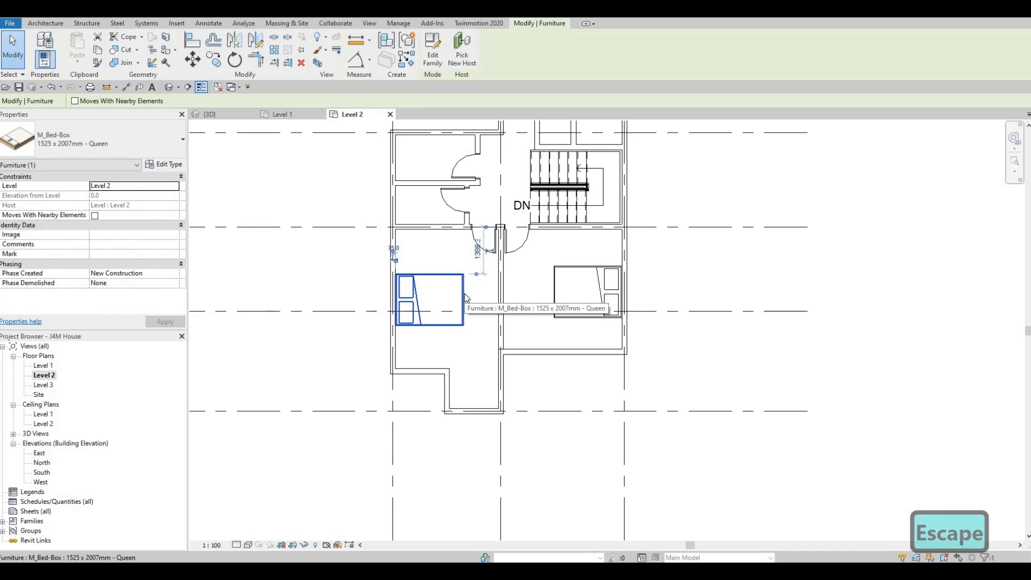
{"action": "key", "text": "Down"}
{"action": "key", "text": "Down"}
{"action": "key", "text": "Down"}
{"action": "key", "text": "Down"}
{"action": "key", "text": "Down"}
{"action": "key", "text": "Escape"}
{"action": "key", "text": "Escape"}
{"action": "key", "text": "Escape"}
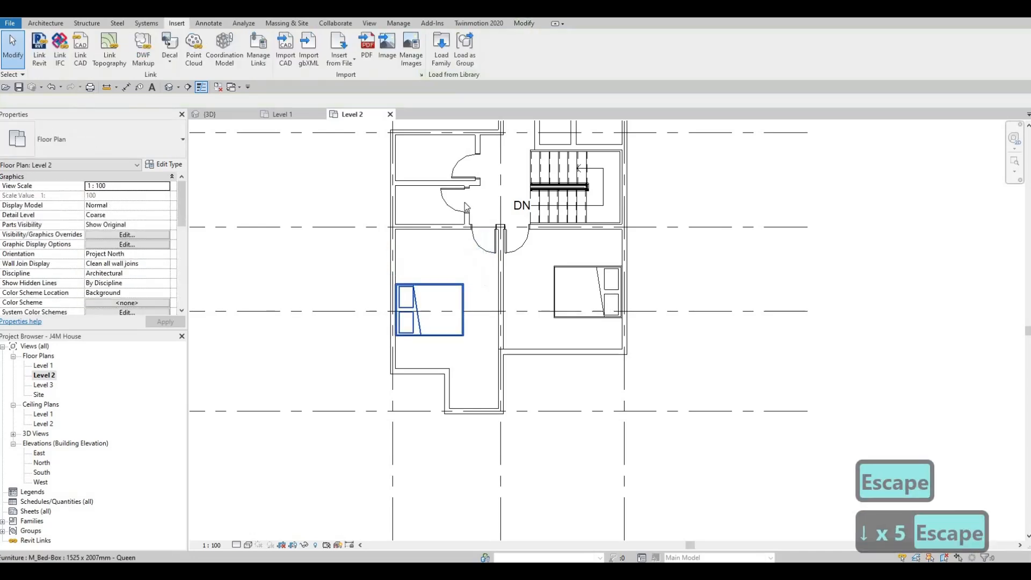
Draw a 700 mm INTERIOR WALL 1 segment south from the southwest bedroom's north wall, in line with the small room's door wall.
{"action": "scroll", "coordinate": [466, 227], "scroll_direction": "up", "scroll_amount": 2}
{"action": "left_click", "coordinate": [470, 236]}
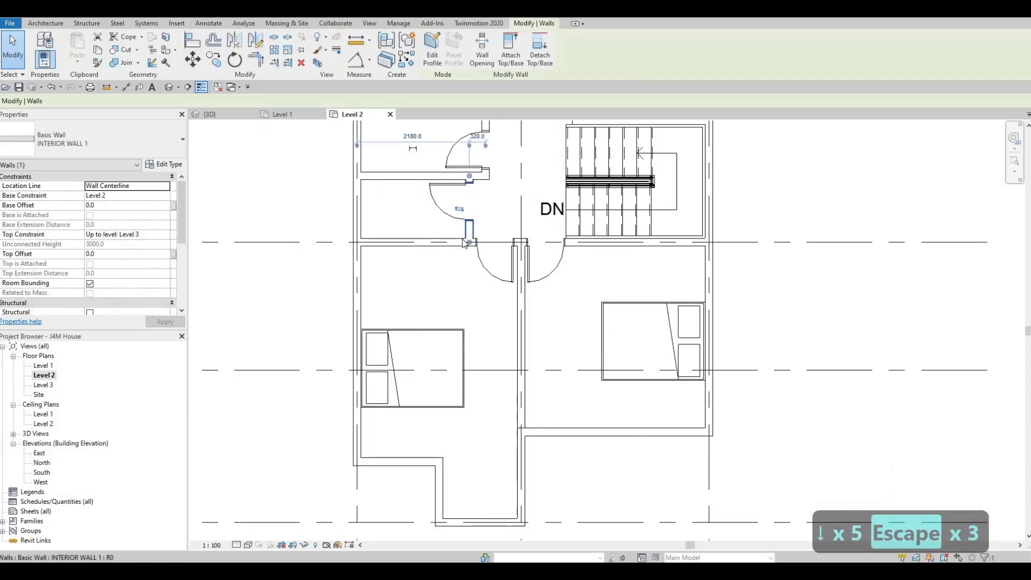
{"action": "key", "text": "c"}
{"action": "key", "text": "s"}
{"action": "left_click", "coordinate": [470, 243]}
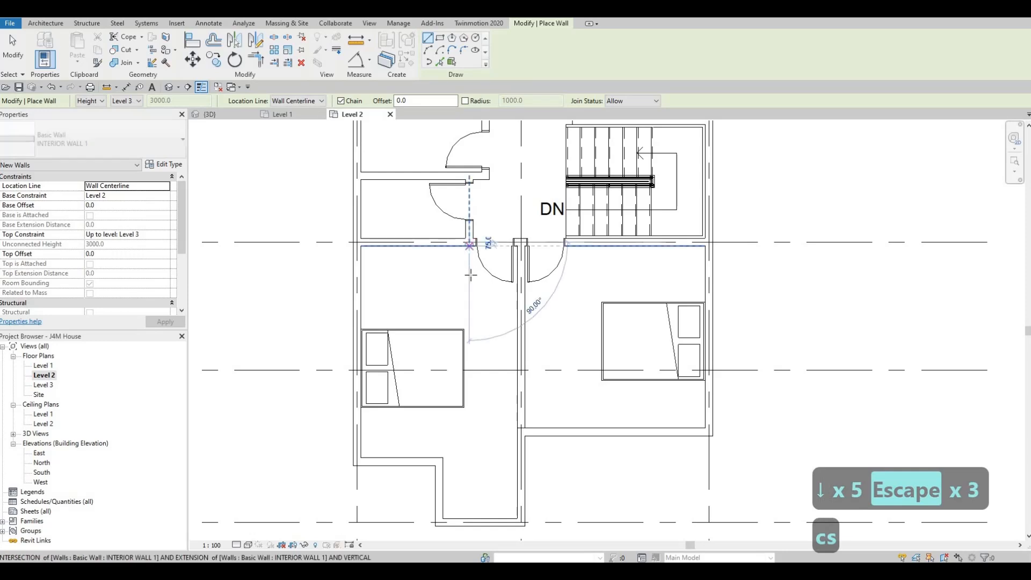
{"action": "left_click", "coordinate": [471, 278]}
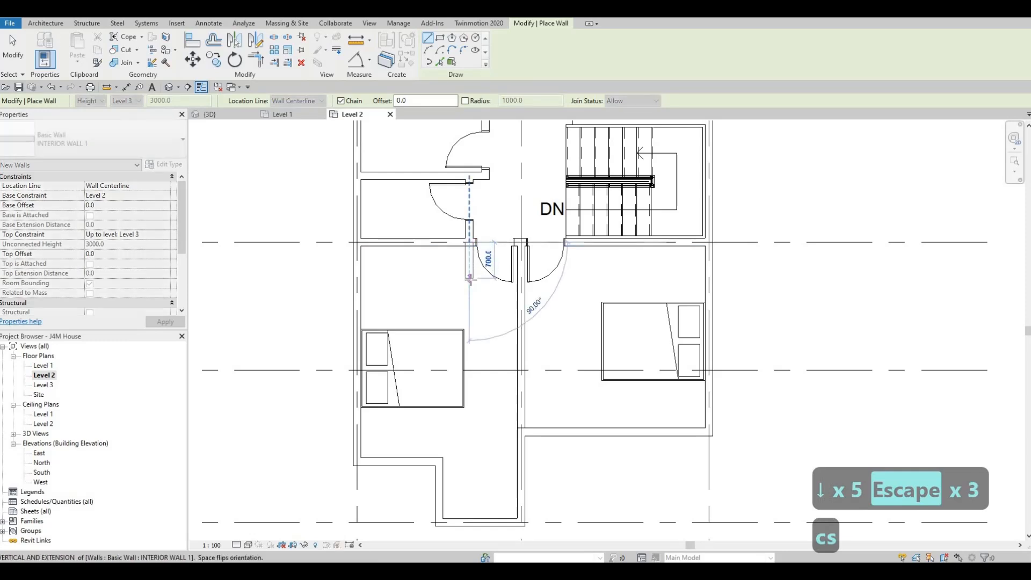
Try a wall from the short segment's south end to the west exterior wall, and delete the slanted result.
{"action": "left_click", "coordinate": [360, 270]}
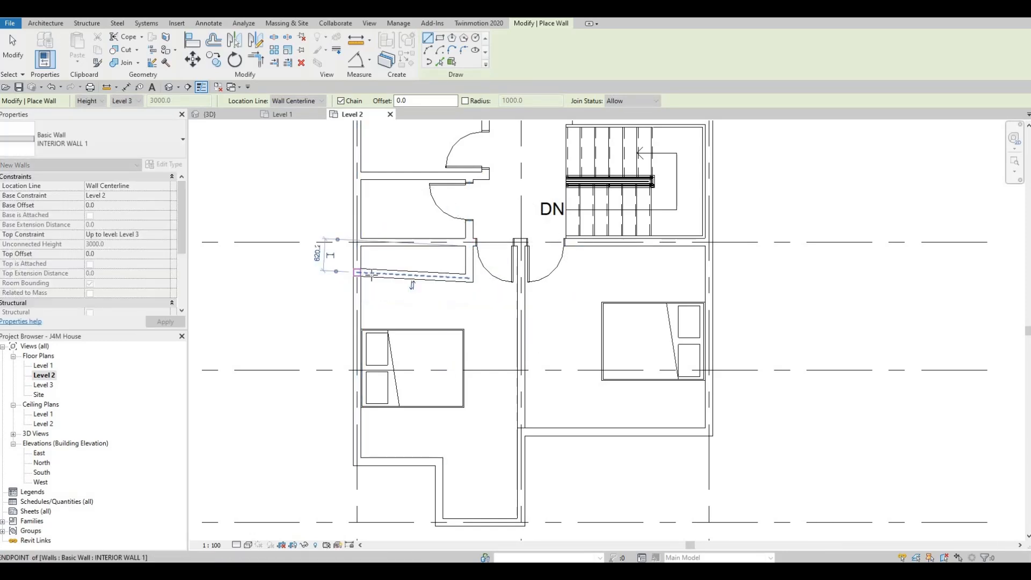
{"action": "key", "text": "Escape"}
{"action": "key", "text": "Escape"}
{"action": "left_click", "coordinate": [377, 275]}
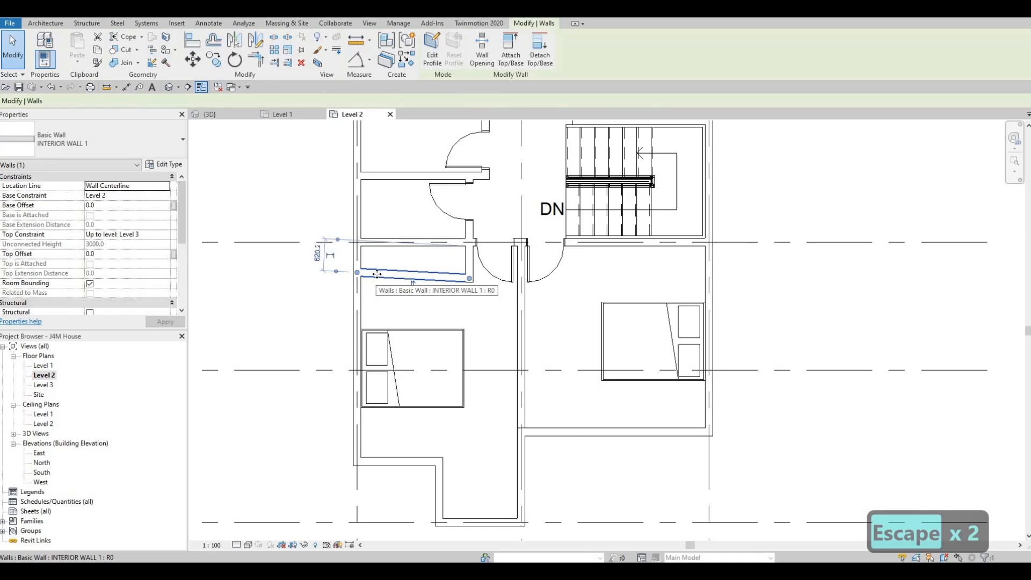
{"action": "key", "text": "Delete"}
Draw a horizontal INTERIOR WALL 1 from the 700 mm segment's south end to the west exterior wall, and measure its spacing from the wall north of it.
{"action": "left_click", "coordinate": [468, 269]}
{"action": "key", "text": "c"}
{"action": "key", "text": "s"}
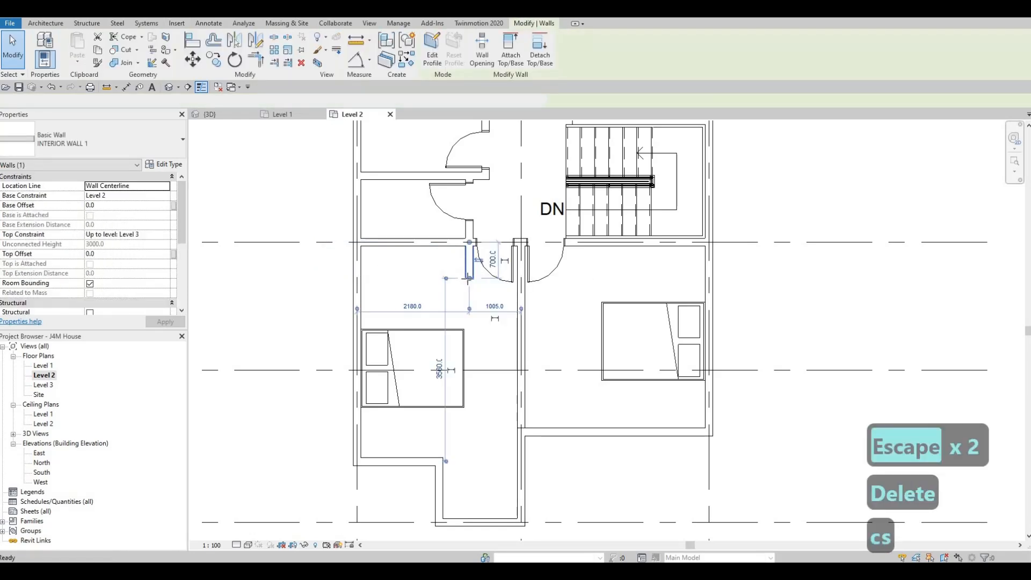
{"action": "left_click", "coordinate": [469, 278]}
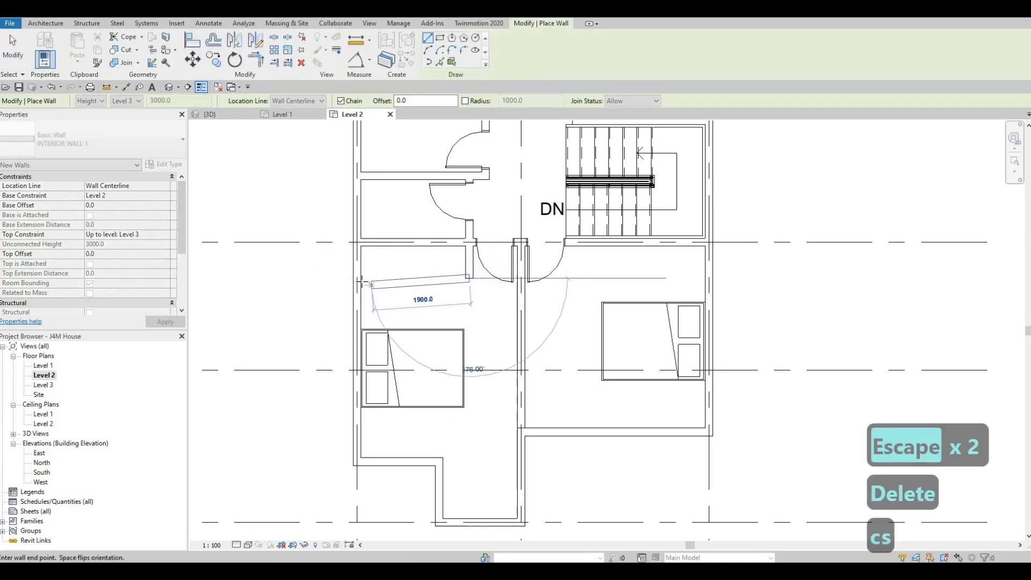
{"action": "left_click", "coordinate": [397, 278]}
{"action": "key", "text": "Escape"}
{"action": "key", "text": "Escape"}
{"action": "left_click", "coordinate": [403, 279]}
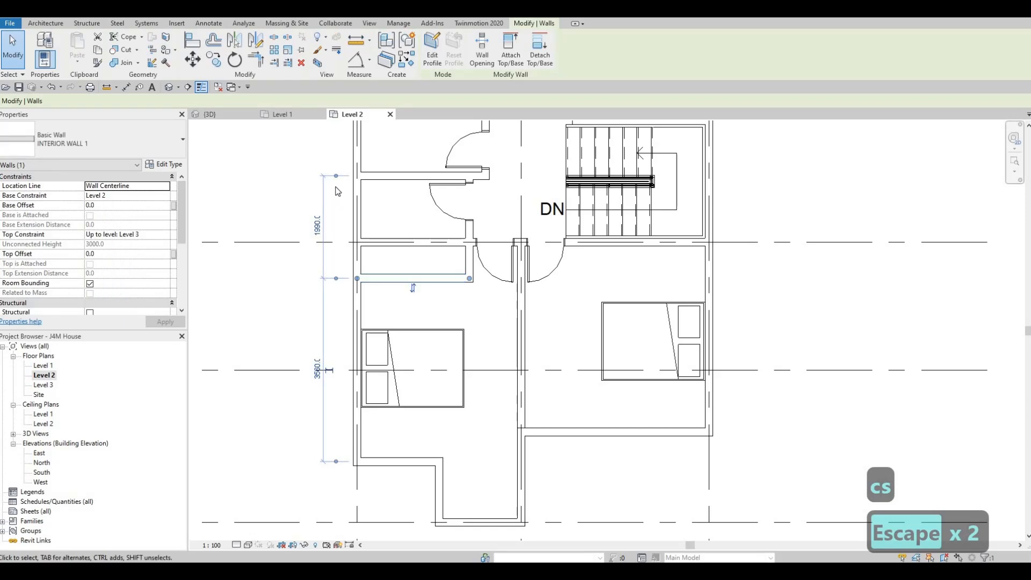
{"action": "left_click_drag", "start_coordinate": [373, 249], "coordinate": [373, 243]}
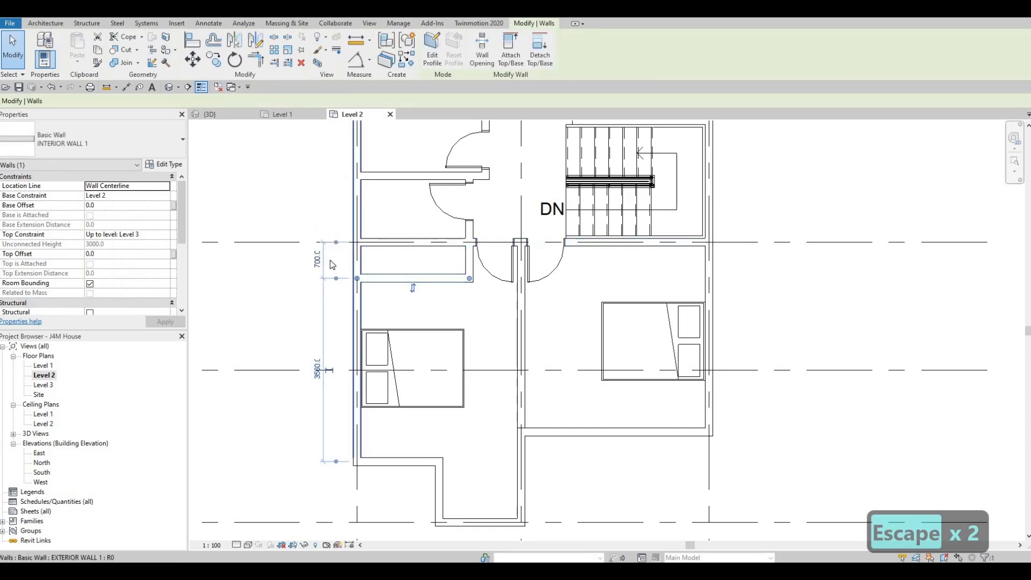
{"action": "key", "text": "Escape"}
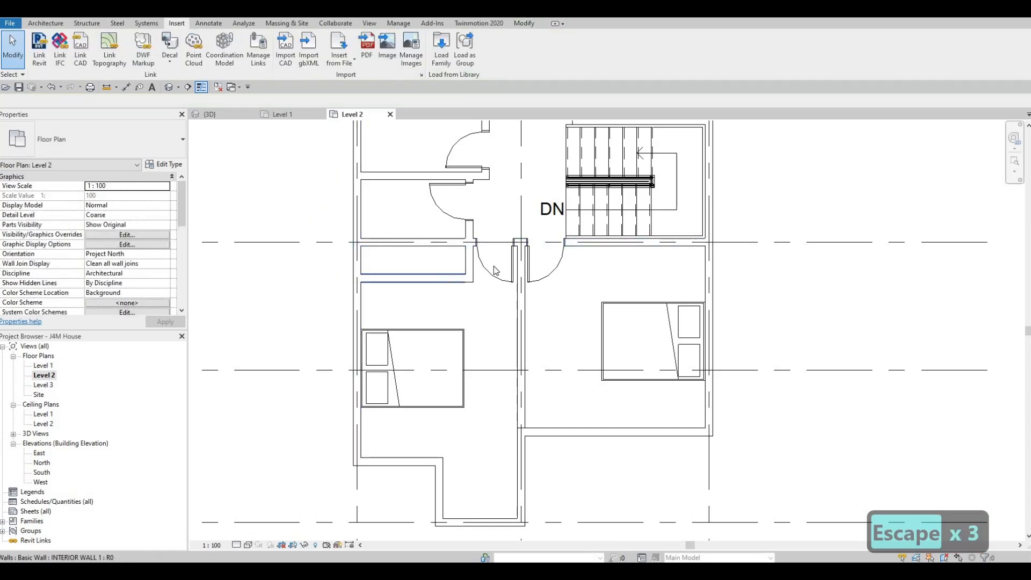
Enclose a closet in the southeast bedroom with INTERIOR WALL 1, running south beside the door, then about 2575 mm east to the exterior wall.
{"action": "left_click", "coordinate": [442, 277]}
{"action": "key", "text": "c"}
{"action": "key", "text": "s"}
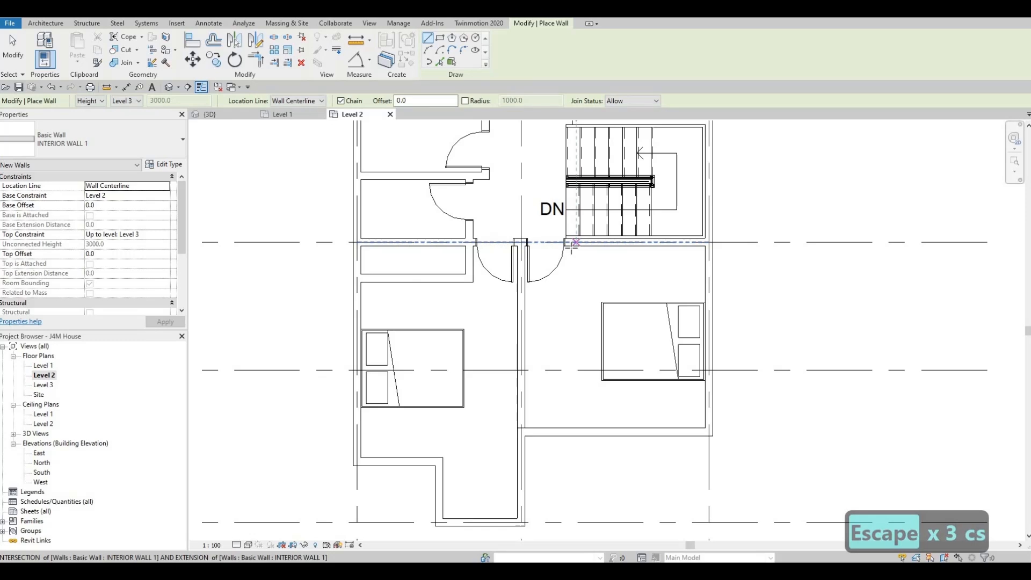
{"action": "left_click", "coordinate": [576, 278]}
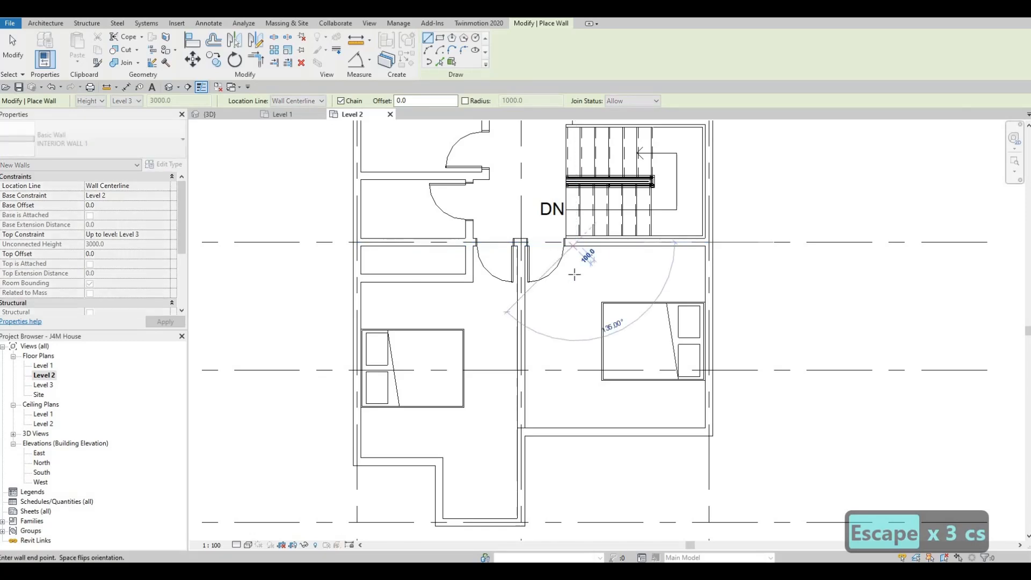
{"action": "left_click", "coordinate": [708, 279]}
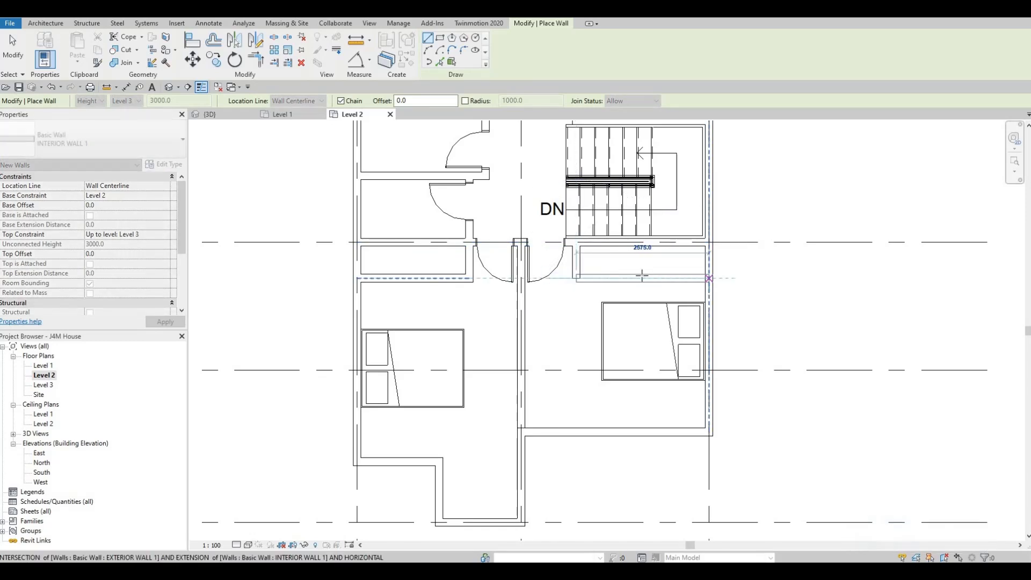
{"action": "key", "text": "Escape"}
{"action": "key", "text": "Escape"}
Place a 700 x 2000mm M_Door-Interior-Single-4_Panel-Wood from the narrow room into the north bedroom, hinged on the east side.
{"action": "scroll", "coordinate": [591, 245], "scroll_direction": "down", "scroll_amount": 1}
{"action": "middle_click_drag", "start_coordinate": [591, 244], "coordinate": [478, 345]}
{"action": "middle_click_drag", "start_coordinate": [482, 168], "coordinate": [533, 258]}
{"action": "scroll", "coordinate": [496, 252], "scroll_direction": "down", "scroll_amount": 1}
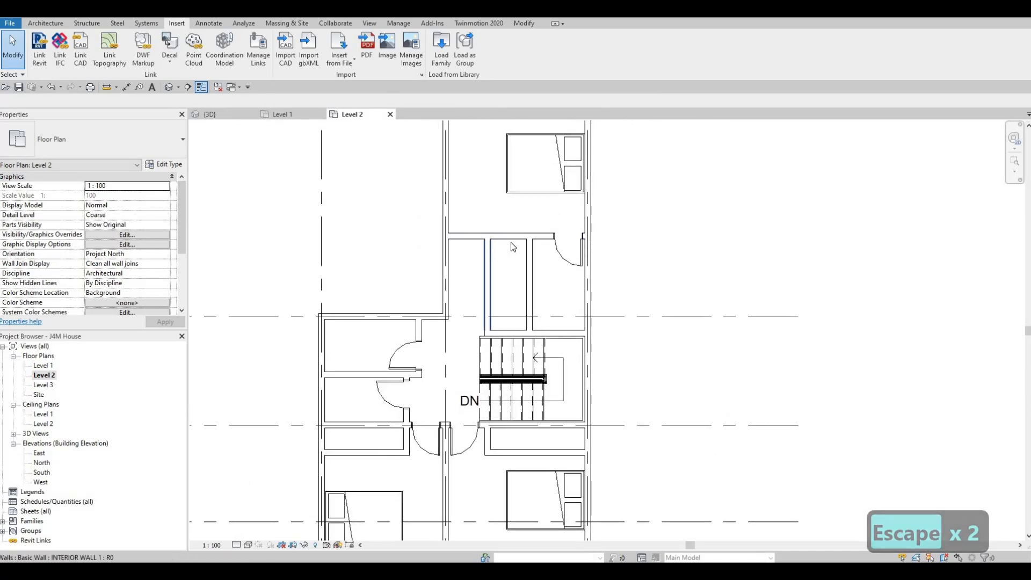
{"action": "middle_click_drag", "start_coordinate": [549, 142], "coordinate": [539, 244]}
{"action": "scroll", "coordinate": [540, 245], "scroll_direction": "down", "scroll_amount": 1}
{"action": "middle_click_drag", "start_coordinate": [537, 248], "coordinate": [554, 182]}
{"action": "middle_click_drag", "start_coordinate": [526, 231], "coordinate": [533, 167]}
{"action": "mouse_move", "coordinate": [532, 260]}
{"action": "middle_mouse_down"}
{"action": "mouse_move", "coordinate": [534, 215]}
{"action": "mouse_move", "coordinate": [537, 253]}
{"action": "middle_mouse_up"}
{"action": "middle_click_drag", "start_coordinate": [545, 216], "coordinate": [543, 255]}
{"action": "scroll", "coordinate": [549, 217], "scroll_direction": "up", "scroll_amount": 2}
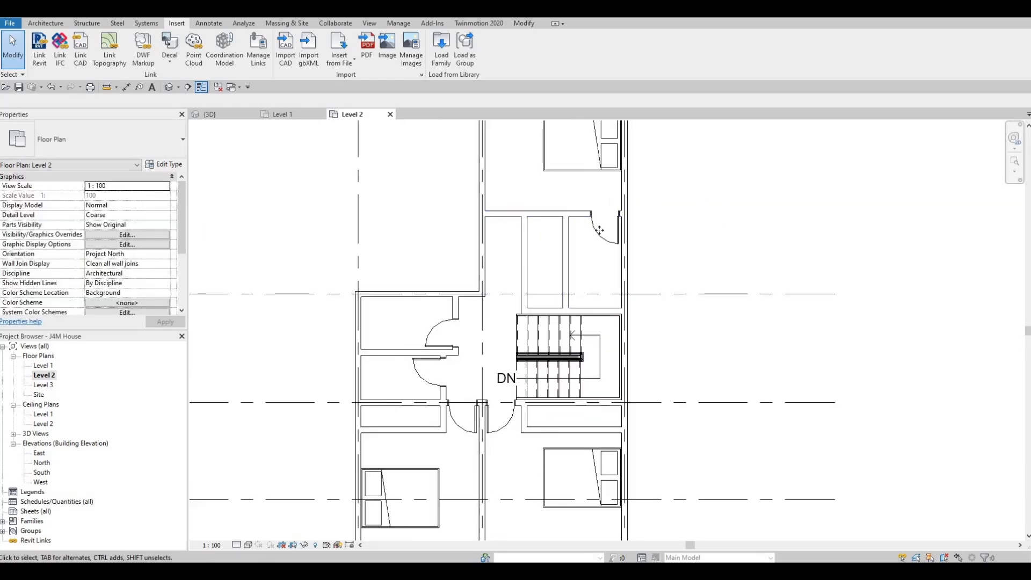
{"action": "left_click", "coordinate": [599, 230]}
{"action": "key", "text": "c"}
{"action": "key", "text": "s"}
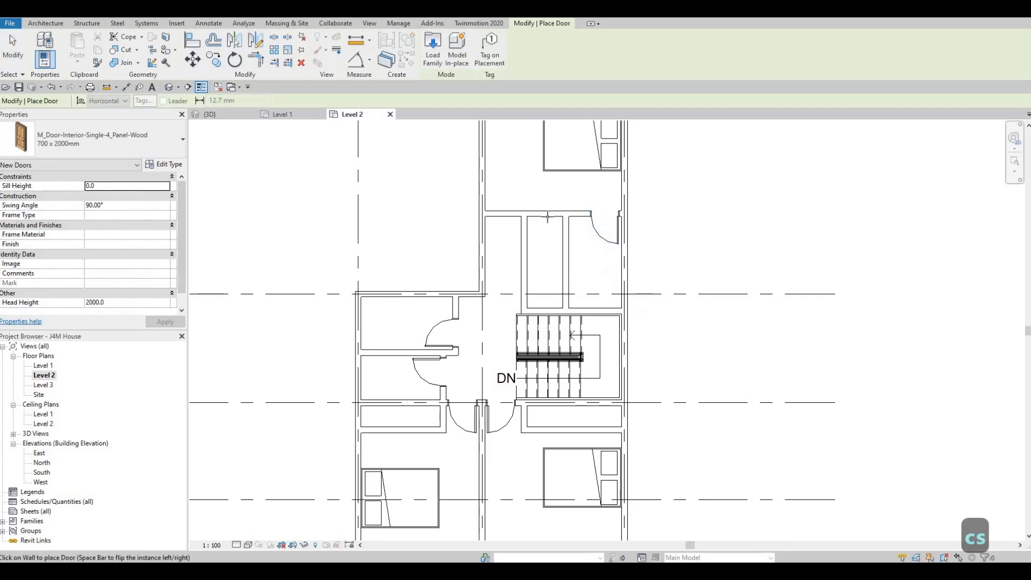
{"action": "scroll", "coordinate": [545, 217], "scroll_direction": "up", "scroll_amount": 1}
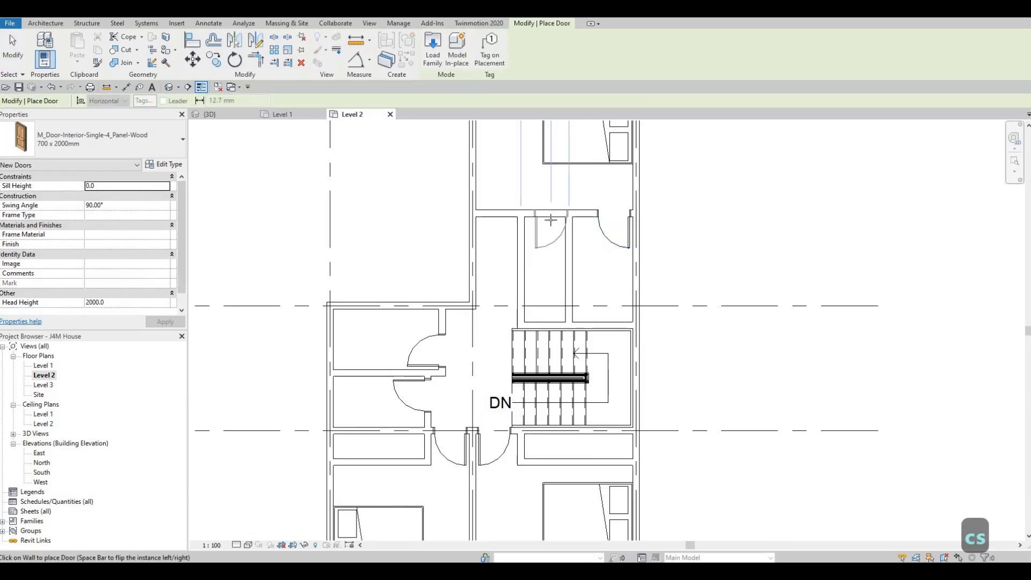
{"action": "key", "text": "space"}
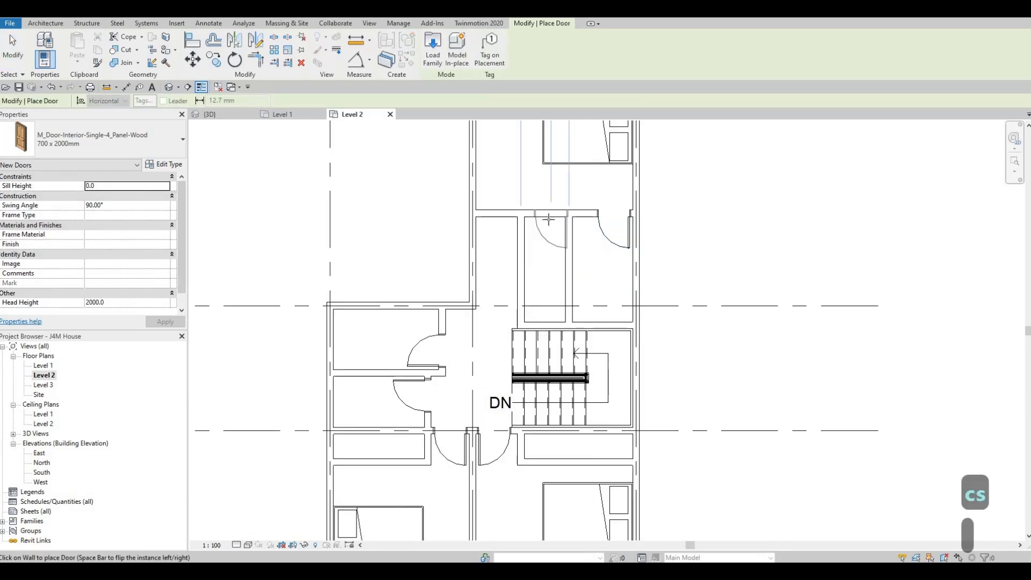
{"action": "key", "text": "Escape"}
{"action": "key", "text": "Escape"}
{"action": "key", "text": "Escape"}
Flip the north bedroom's existing door to hinge on the west and shift it against the partition beside the new door.
{"action": "left_click", "coordinate": [605, 235]}
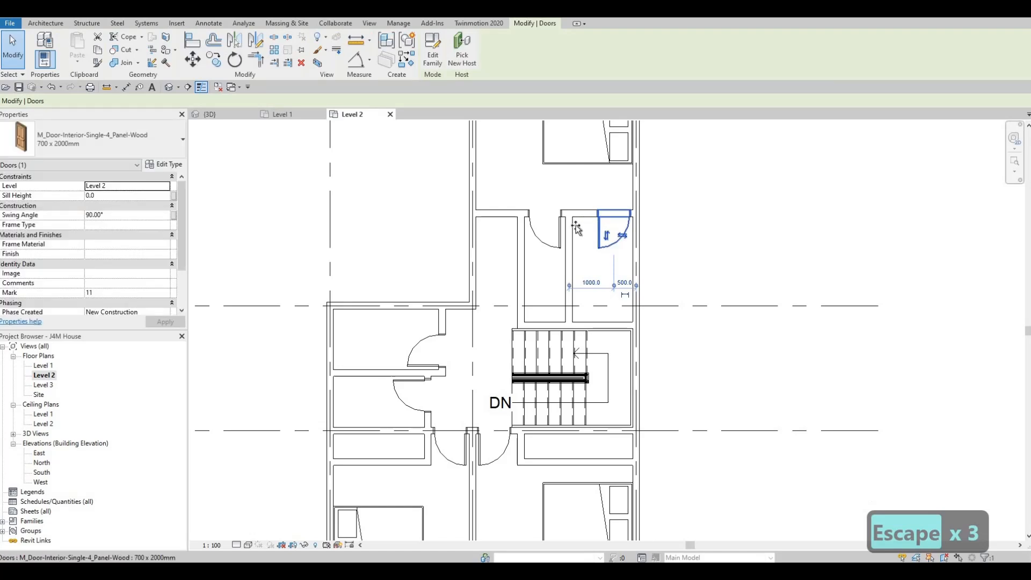
{"action": "key", "text": "Escape"}
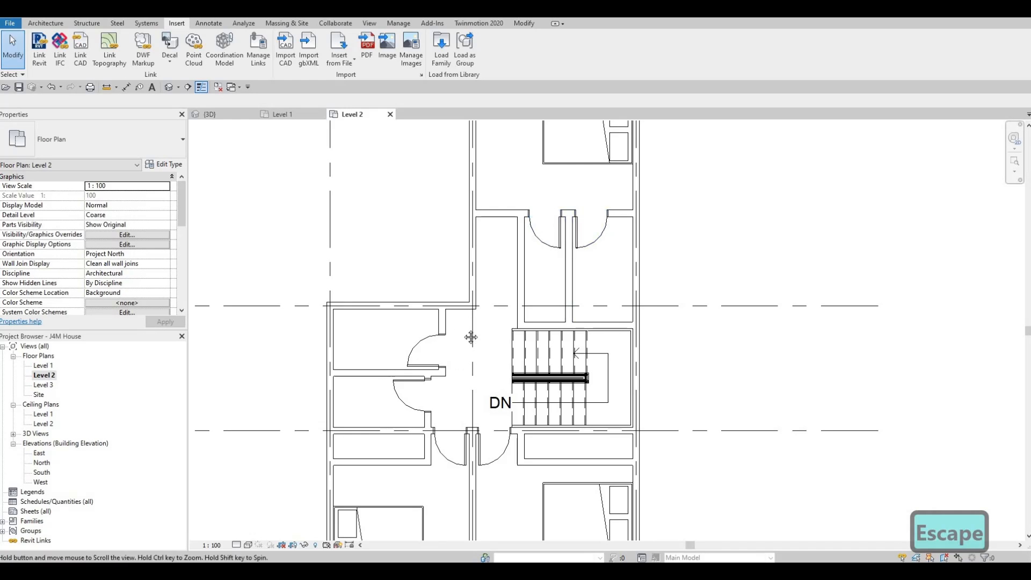
Place a 1200 x 2000mm M_Door-Interior-Double-Sliding-2_Panel-Wood centred in the southwest closet's south wall.
{"action": "mouse_move", "coordinate": [471, 337]}
{"action": "middle_mouse_down"}
{"action": "mouse_move", "coordinate": [488, 317]}
{"action": "mouse_move", "coordinate": [499, 320]}
{"action": "middle_mouse_up"}
{"action": "middle_click_drag", "start_coordinate": [476, 357], "coordinate": [485, 314]}
{"action": "scroll", "coordinate": [485, 322], "scroll_direction": "down", "scroll_amount": 1}
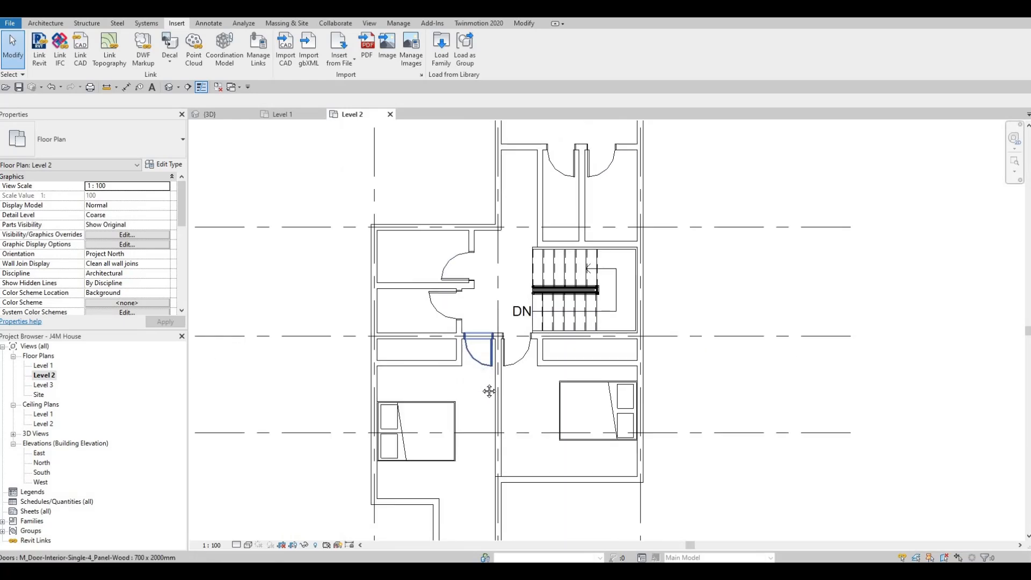
{"action": "scroll", "coordinate": [496, 396], "scroll_direction": "down", "scroll_amount": 1}
{"action": "key", "text": "Escape"}
{"action": "middle_click_drag", "start_coordinate": [490, 391], "coordinate": [514, 362]}
{"action": "scroll", "coordinate": [493, 352], "scroll_direction": "down", "scroll_amount": 2}
{"action": "scroll", "coordinate": [488, 359], "scroll_direction": "down", "scroll_amount": 1}
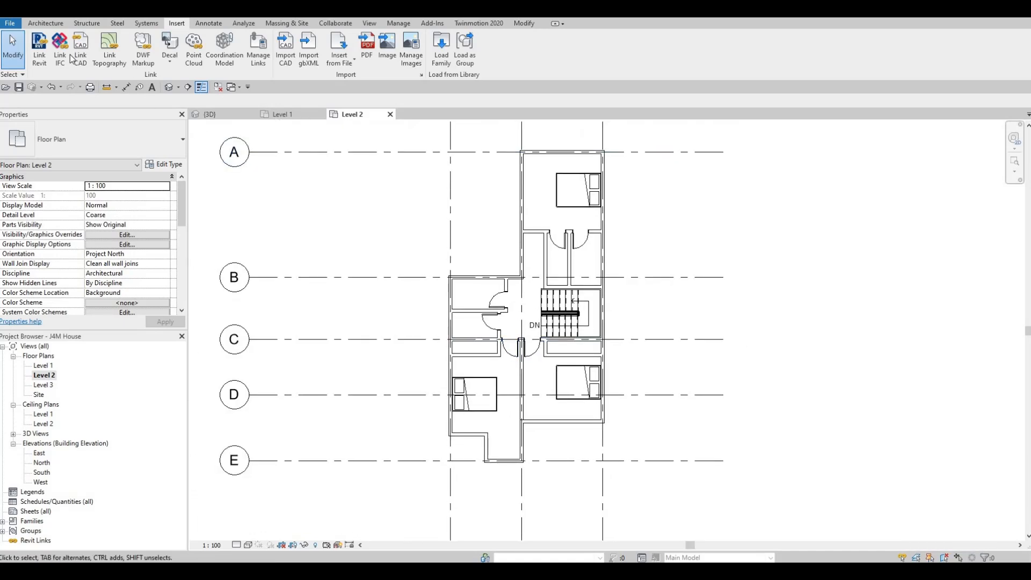
{"action": "left_click", "coordinate": [45, 23]}
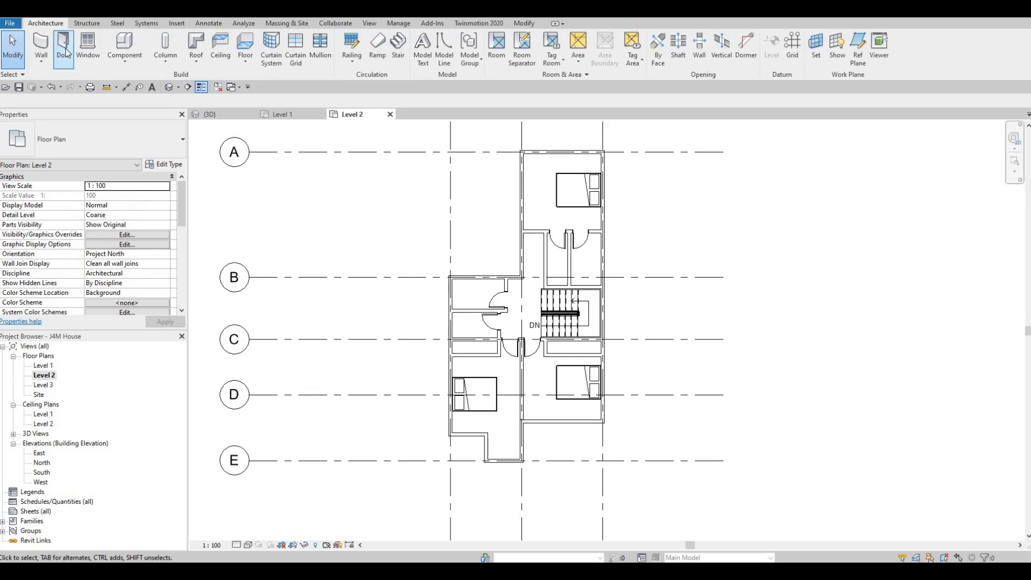
{"action": "left_click", "coordinate": [65, 50]}
{"action": "left_click", "coordinate": [95, 140]}
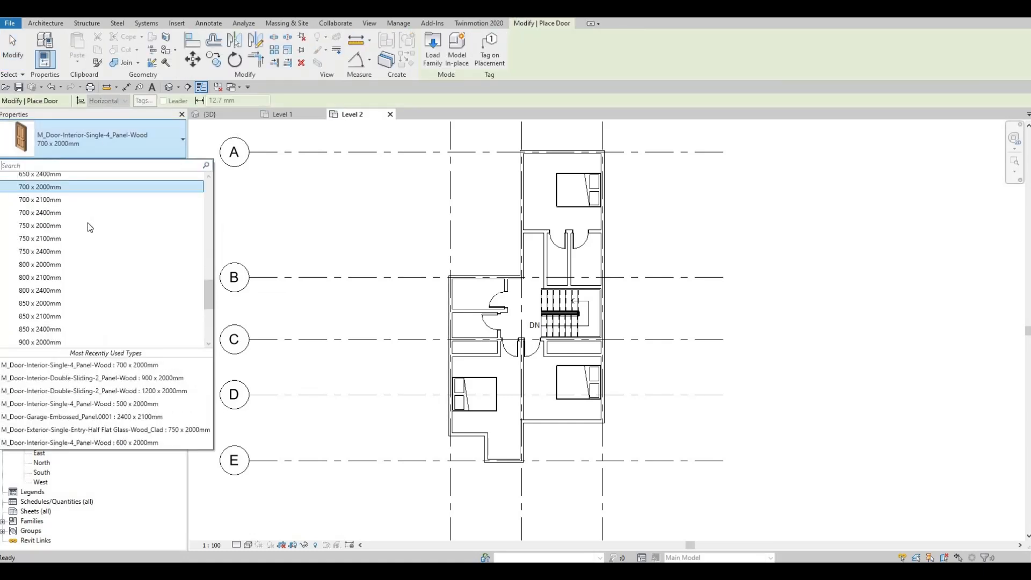
{"action": "scroll", "coordinate": [88, 224], "scroll_direction": "up", "scroll_amount": 10}
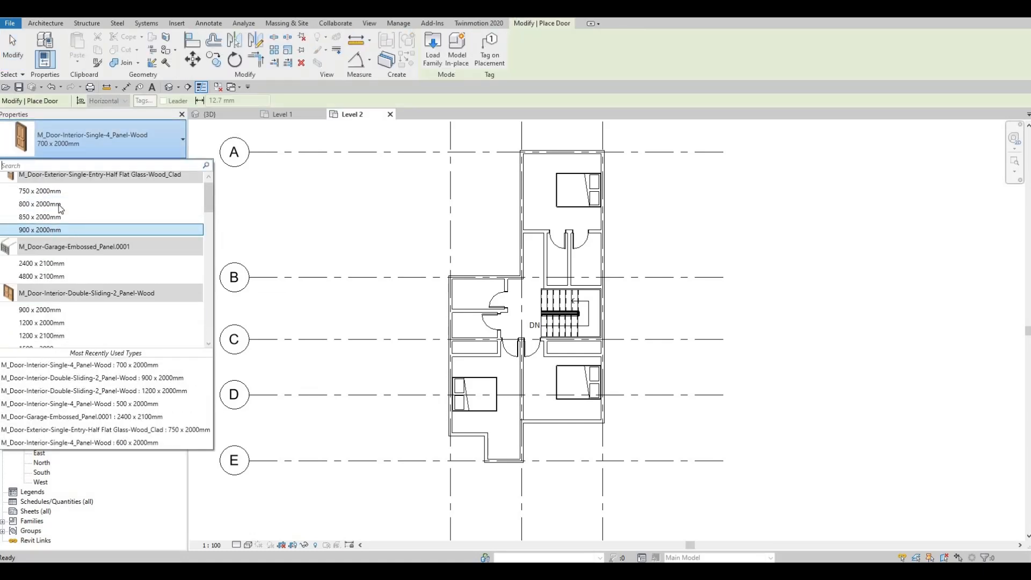
{"action": "scroll", "coordinate": [60, 208], "scroll_direction": "down", "scroll_amount": 2}
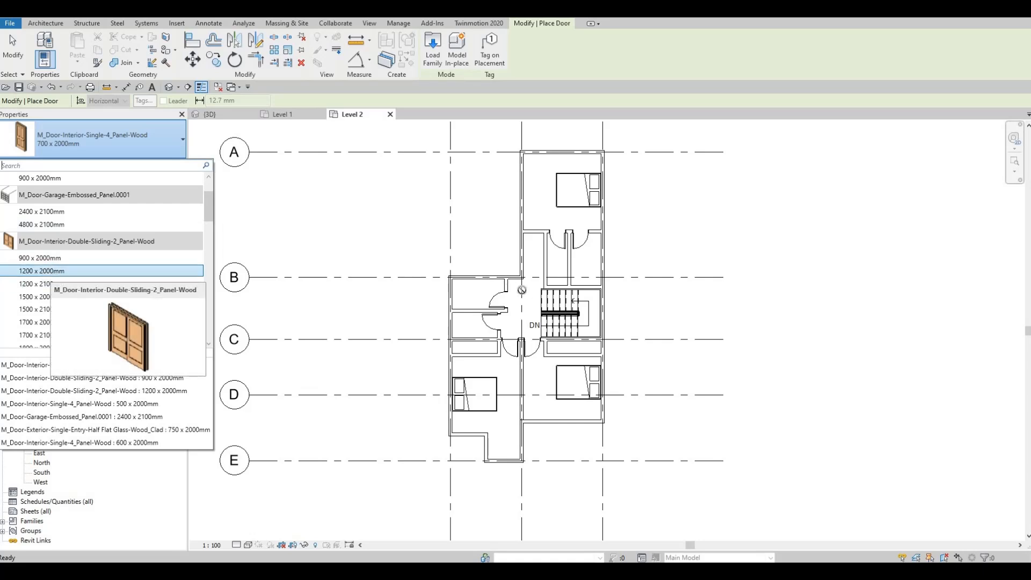
{"action": "left_click", "coordinate": [49, 271]}
{"action": "scroll", "coordinate": [497, 325], "scroll_direction": "up", "scroll_amount": 2}
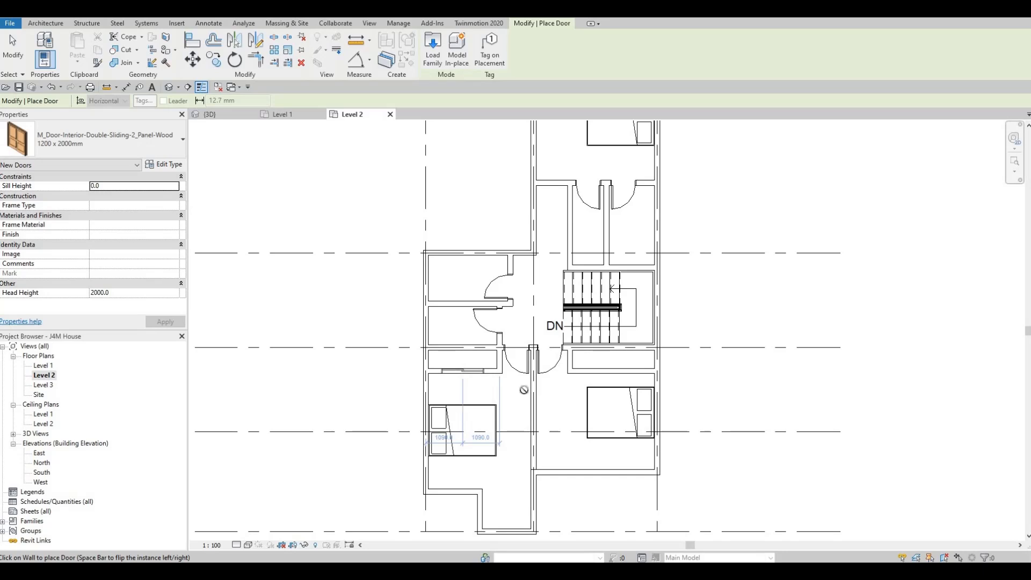
{"action": "key", "text": "Escape"}
{"action": "key", "text": "Escape"}
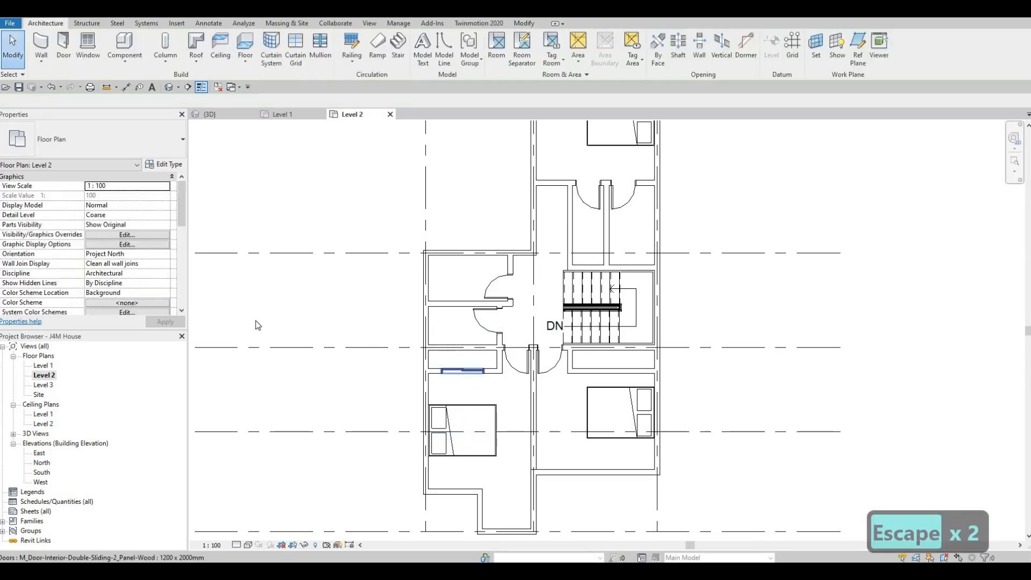
Try the 1500 x 2000mm type on the southwest closet's sliding door, and change it to 1700 x 2000mm.
{"action": "left_click", "coordinate": [463, 371]}
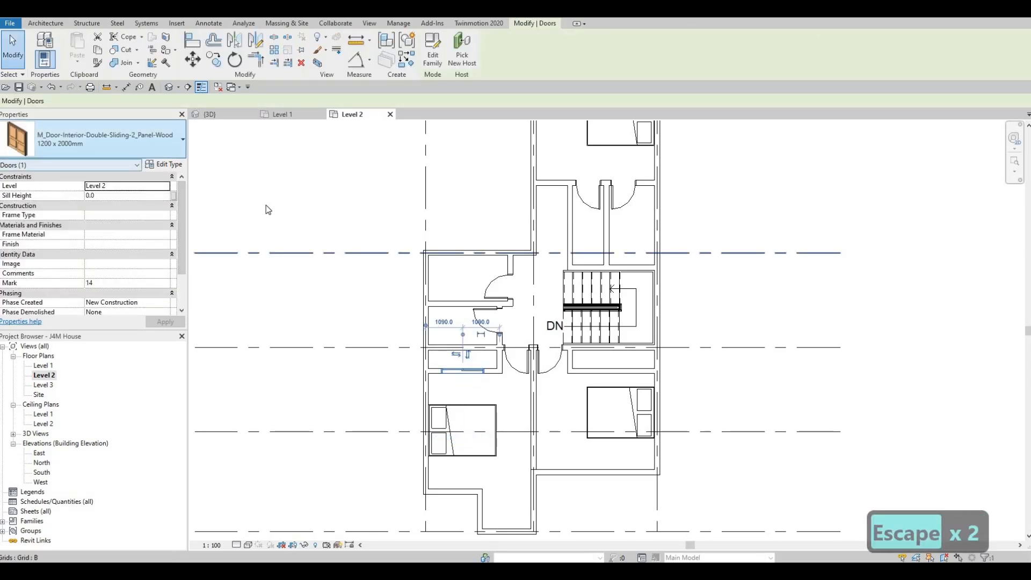
{"action": "left_click", "coordinate": [129, 143]}
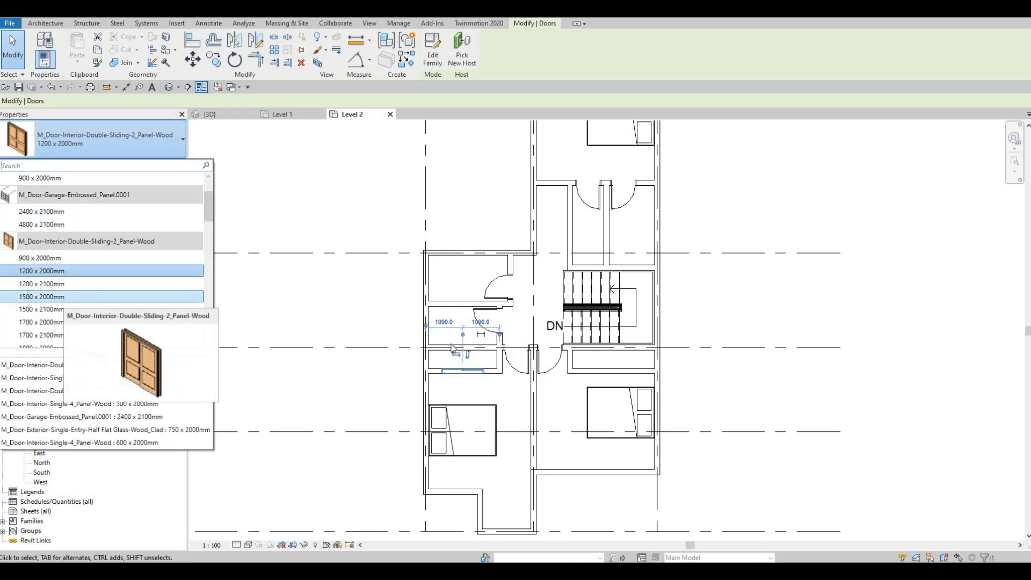
{"action": "left_click", "coordinate": [81, 297]}
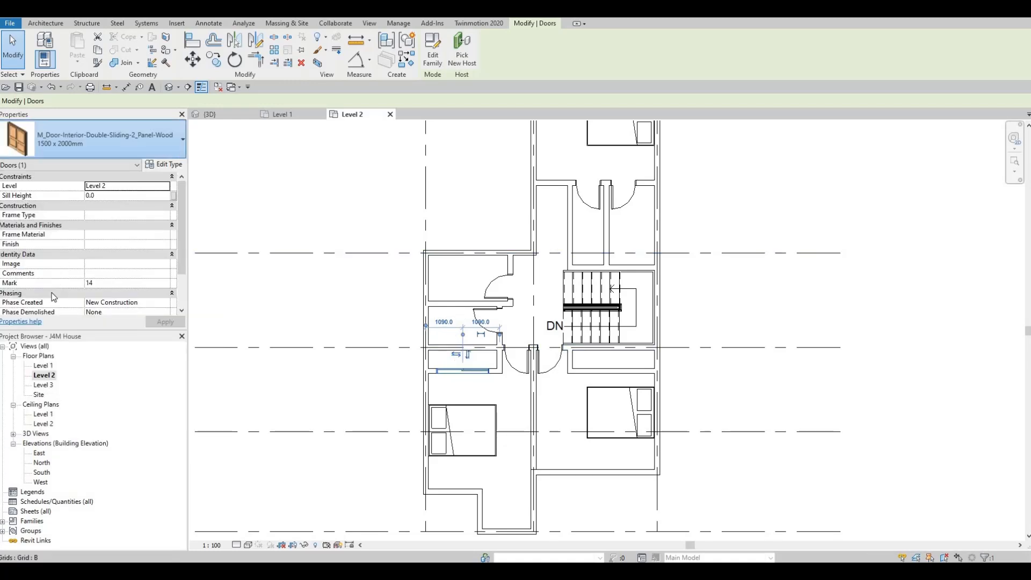
{"action": "left_click", "coordinate": [103, 141]}
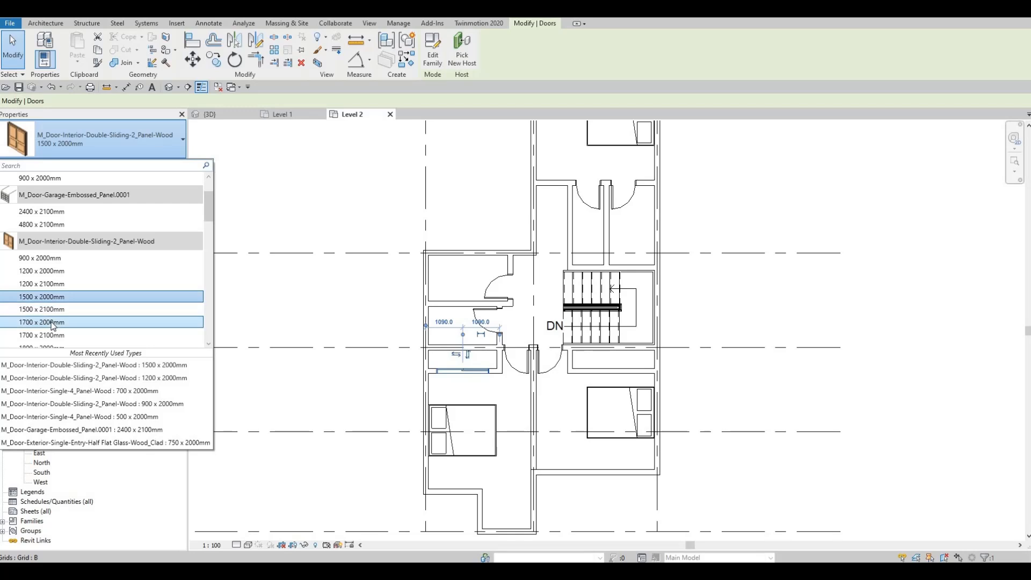
{"action": "left_click", "coordinate": [53, 322]}
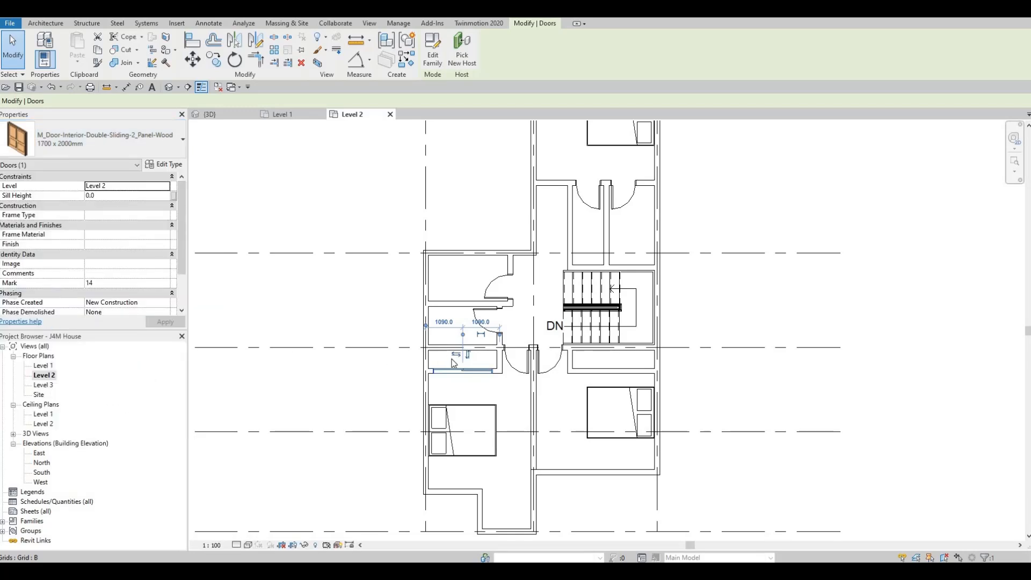
{"action": "key", "text": "Escape"}
{"action": "key", "text": "Escape"}
Nudge the southwest closet's sliding door slightly east along its wall.
{"action": "scroll", "coordinate": [462, 371], "scroll_direction": "up", "scroll_amount": 1}
{"action": "left_click", "coordinate": [467, 374]}
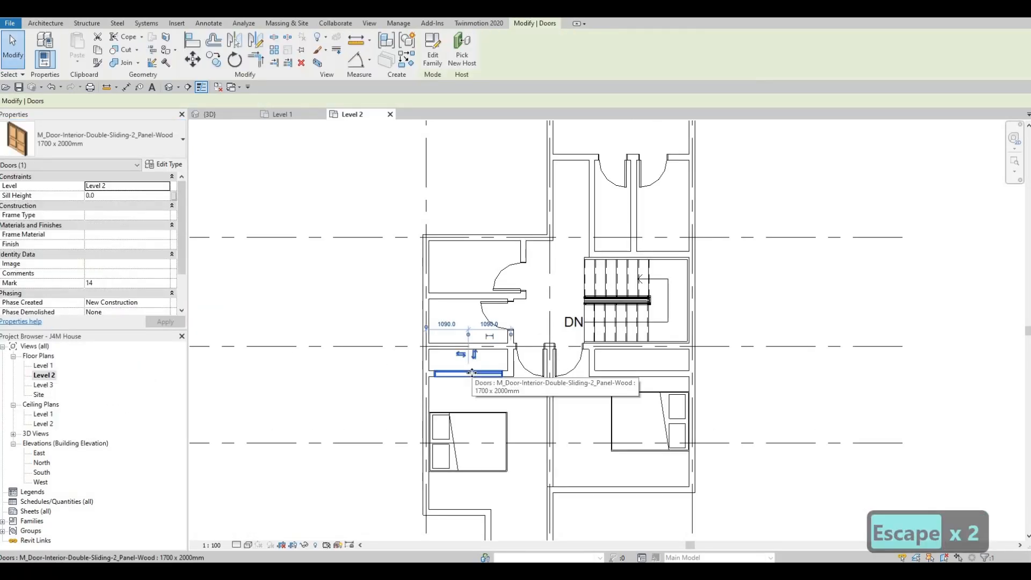
{"action": "key", "text": "Right"}
{"action": "key", "text": "Escape"}
{"action": "key", "text": "Escape"}
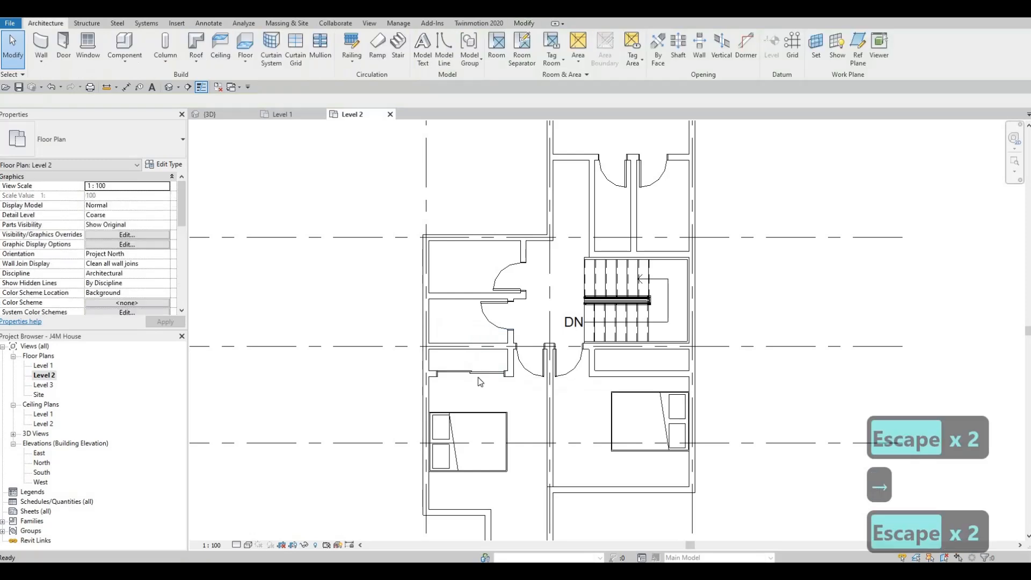
Place a matching 1700 x 2000mm double sliding door centred in the southeast closet's south wall.
{"action": "key", "text": "c"}
{"action": "key", "text": "s"}
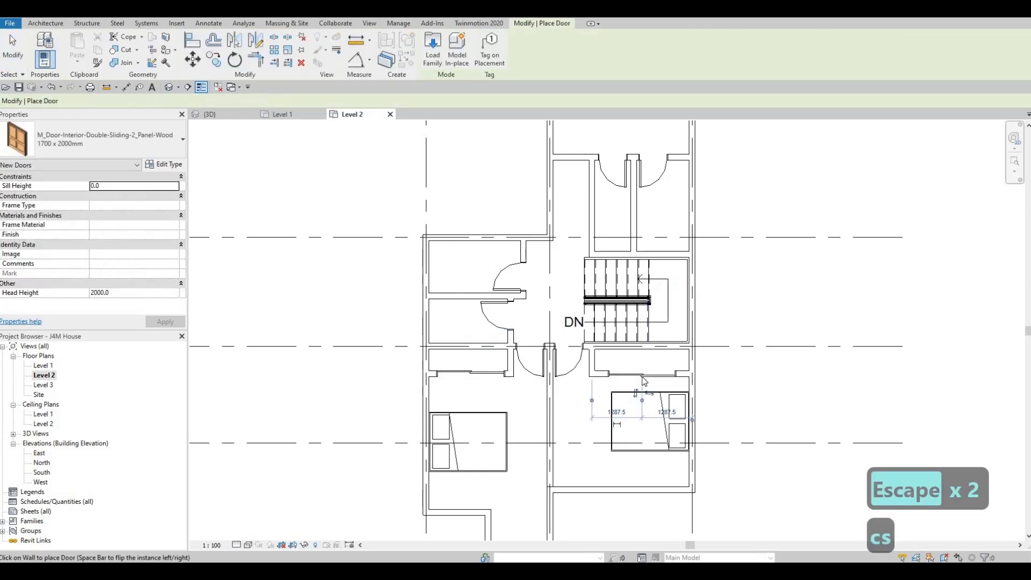
{"action": "key", "text": "Escape"}
{"action": "key", "text": "Escape"}
{"action": "key", "text": "Escape"}
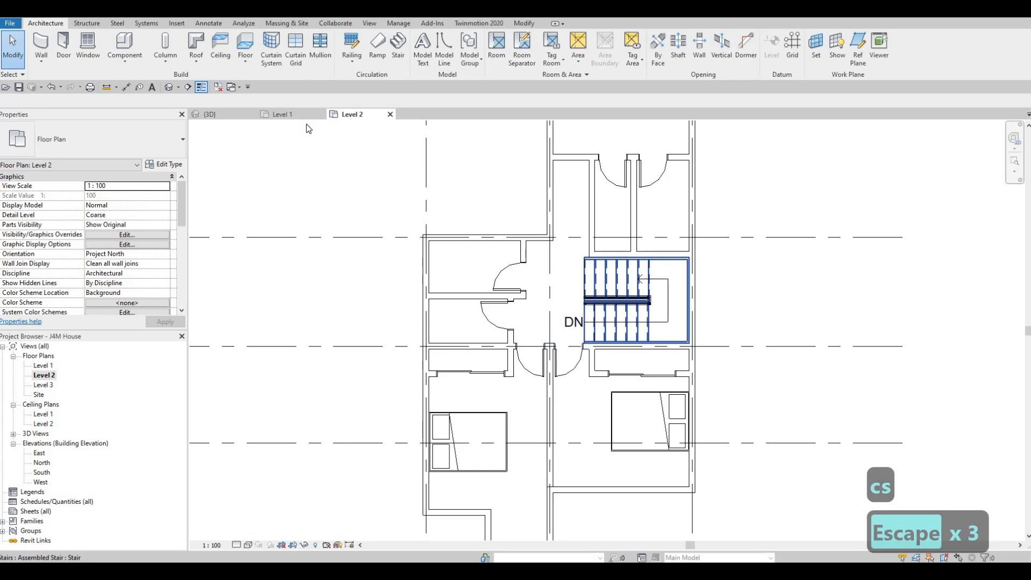
Draw a horizontal detail line in the <Demolished> style across the southwest closet's full inner width, about 2030 mm long.
{"action": "left_click", "coordinate": [202, 23]}
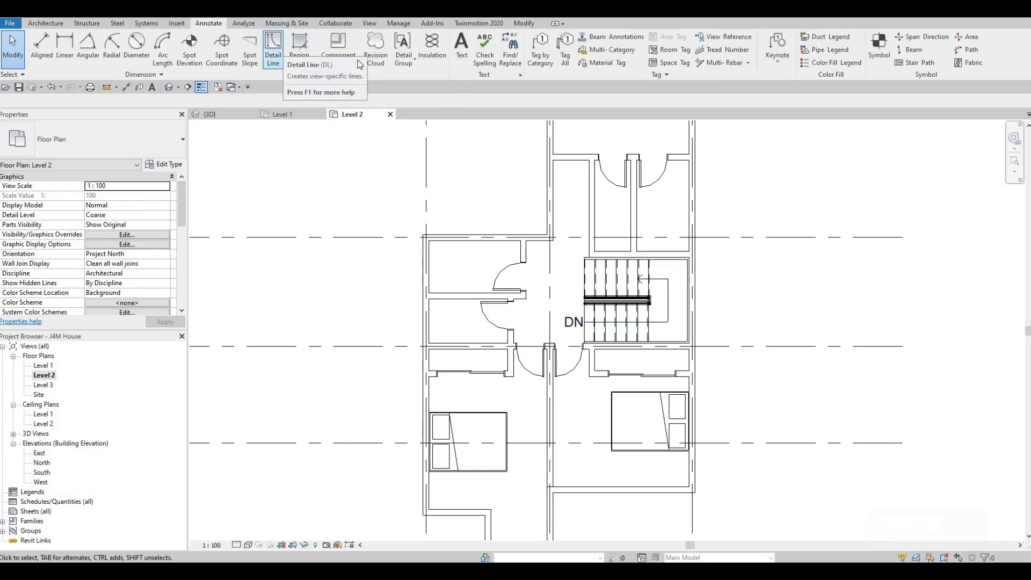
{"action": "left_click", "coordinate": [274, 51]}
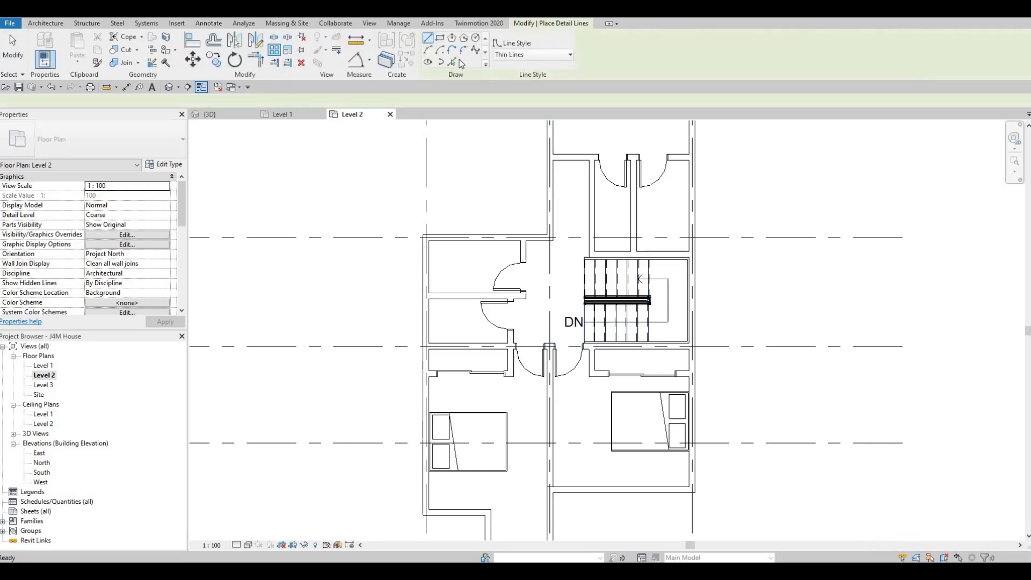
{"action": "left_click", "coordinate": [520, 56]}
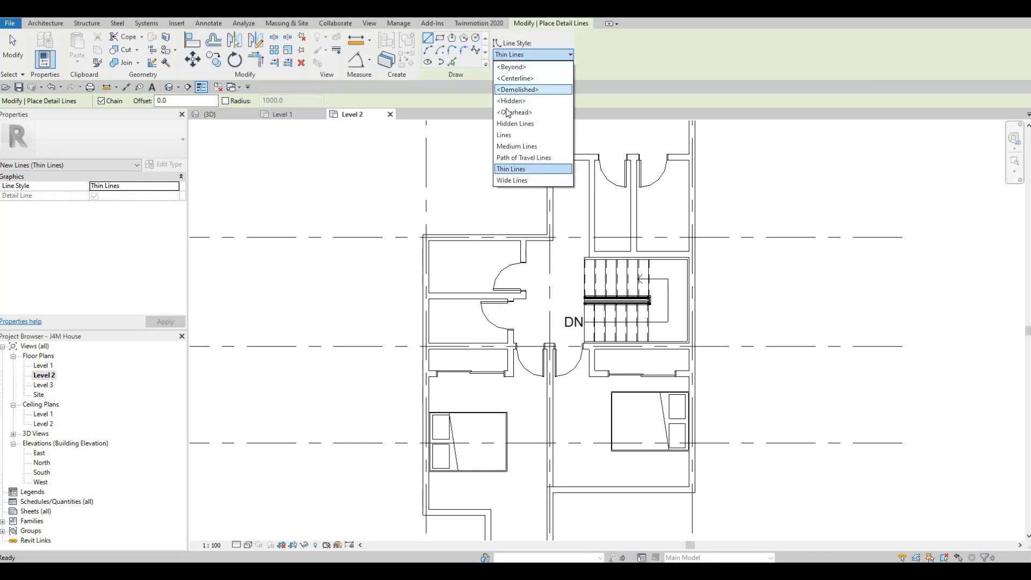
{"action": "left_click", "coordinate": [517, 89]}
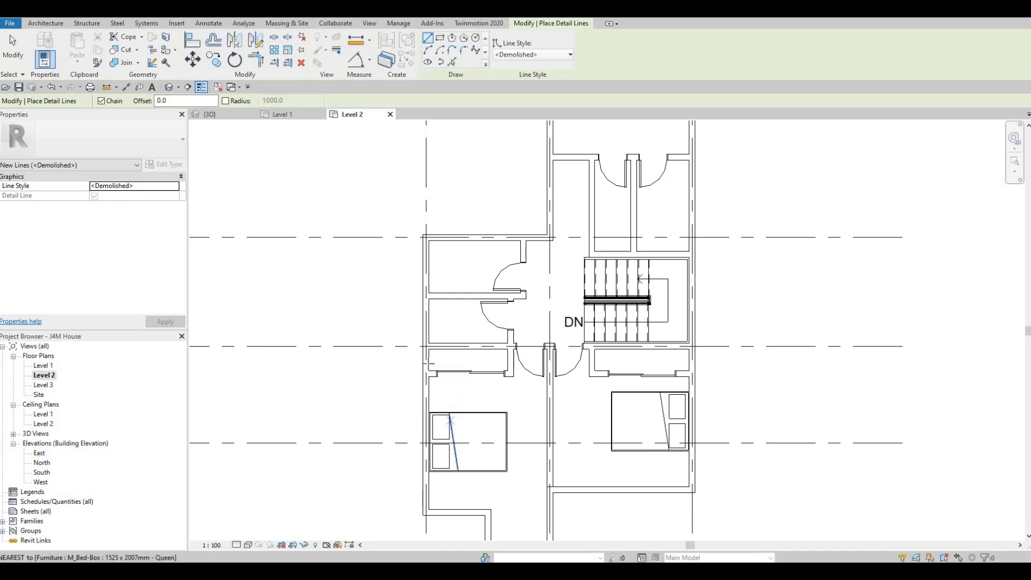
{"action": "scroll", "coordinate": [391, 341], "scroll_direction": "up", "scroll_amount": 4}
{"action": "left_click", "coordinate": [390, 342]}
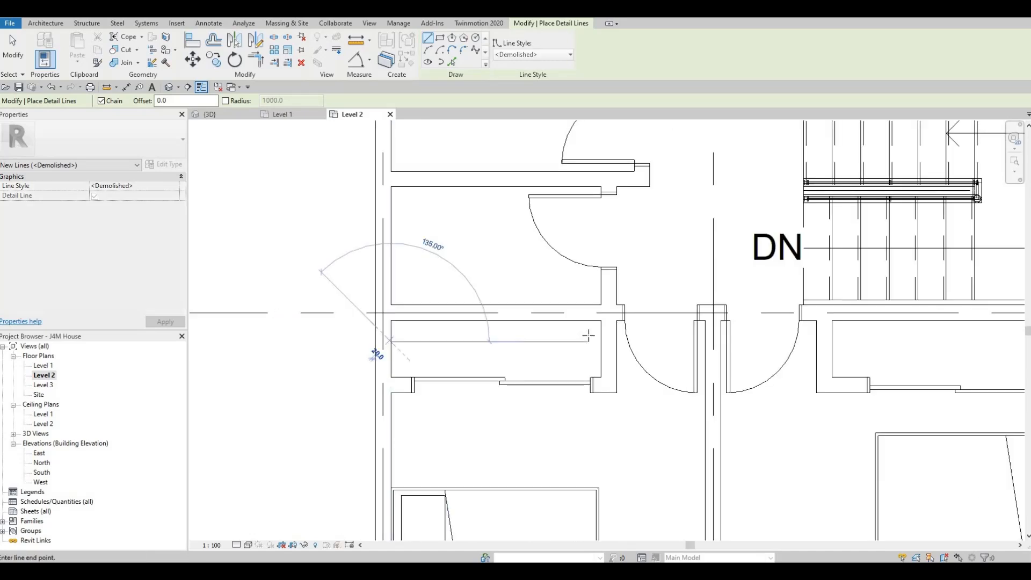
{"action": "left_click", "coordinate": [600, 341]}
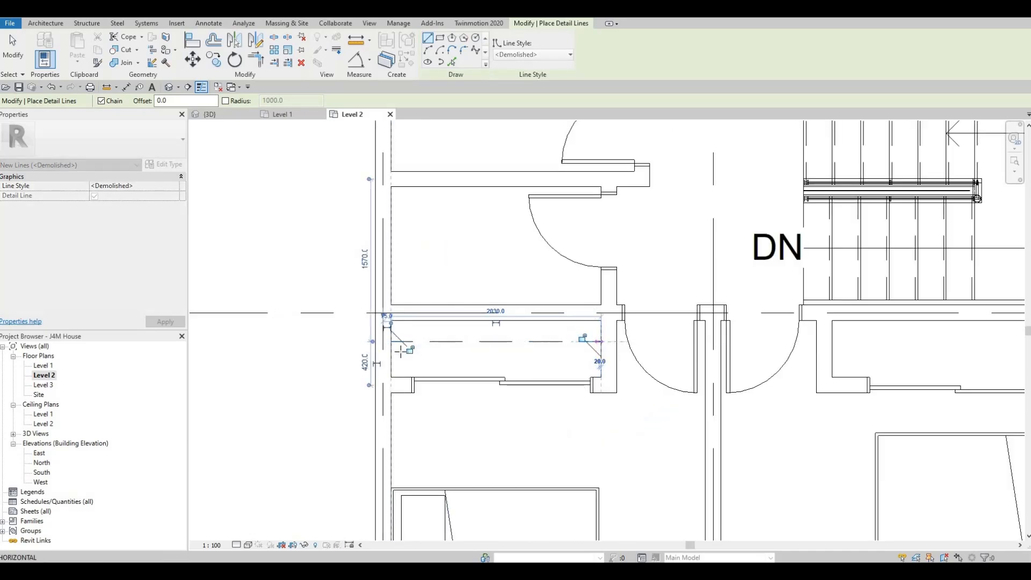
{"action": "key", "text": "Escape"}
Draw a second <Demolished> detail line across the southwest closet, parallel to and just south of the first.
{"action": "left_click", "coordinate": [392, 348]}
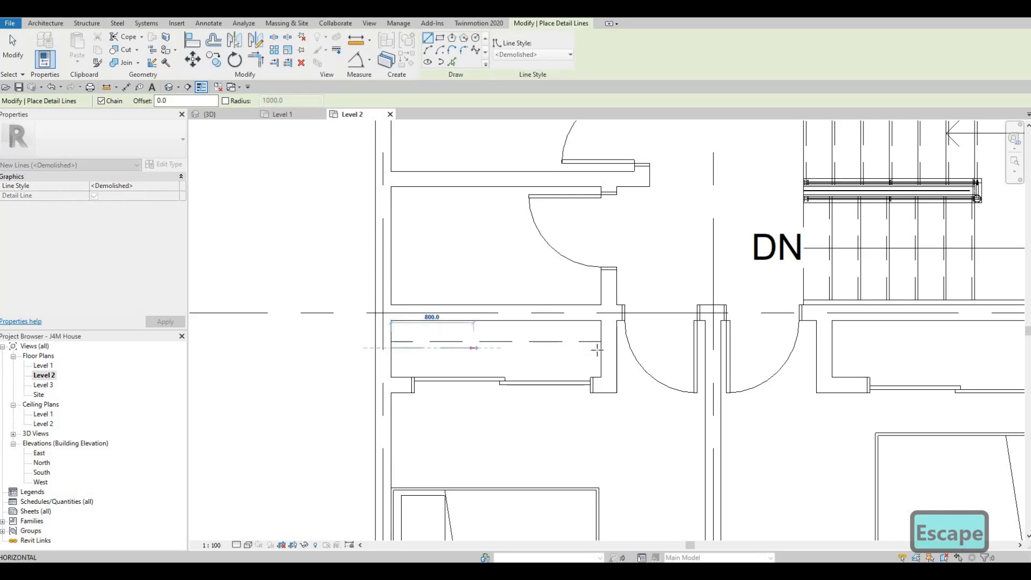
{"action": "key", "text": "Escape"}
{"action": "middle_click_drag", "start_coordinate": [733, 375], "coordinate": [279, 348]}
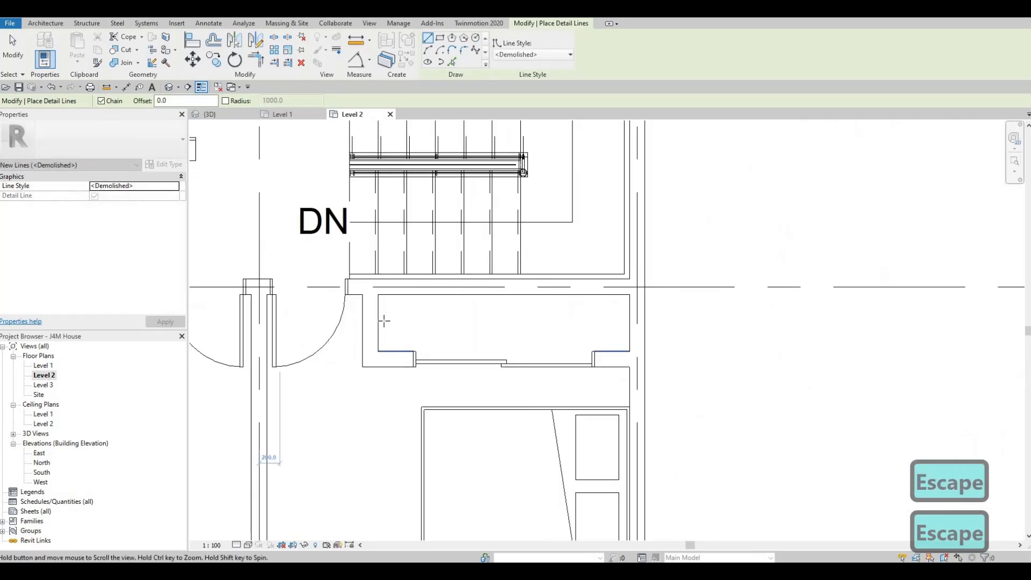
Draw two parallel horizontal <Demolished> detail lines, about 2425 mm long, across the southeast closet's full inner width.
{"action": "left_click", "coordinate": [490, 319]}
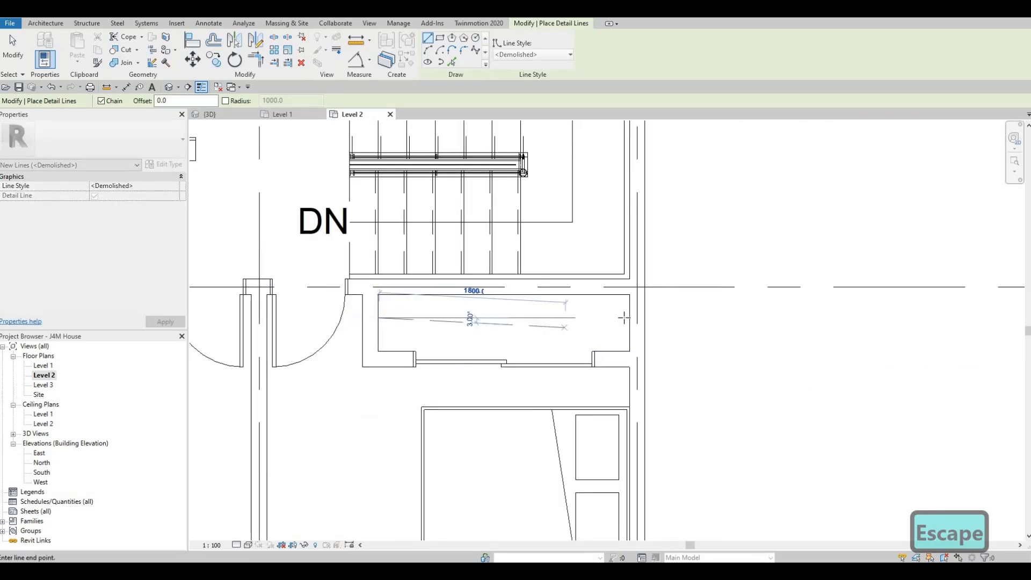
{"action": "key", "text": "Escape"}
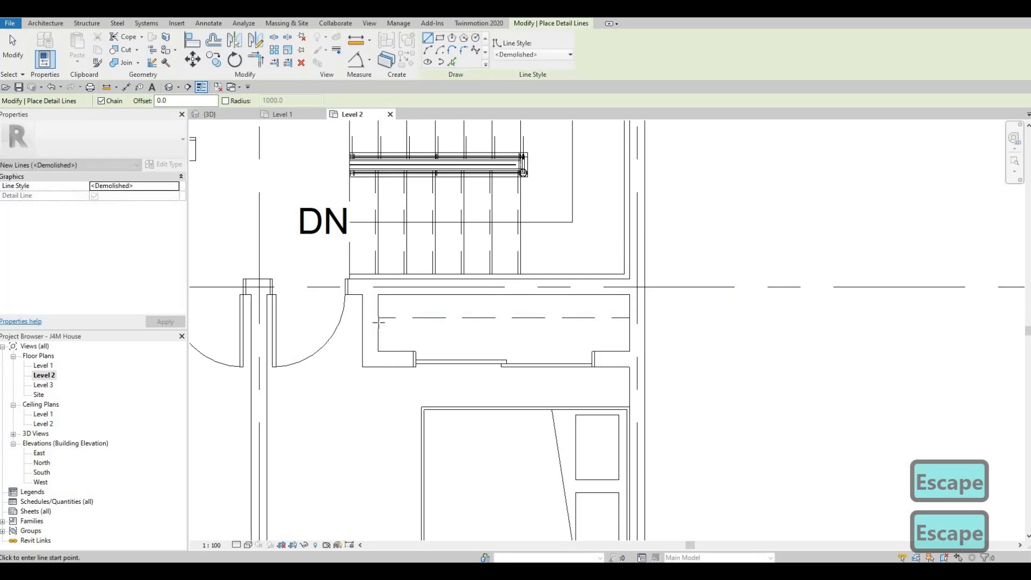
{"action": "left_click", "coordinate": [383, 323]}
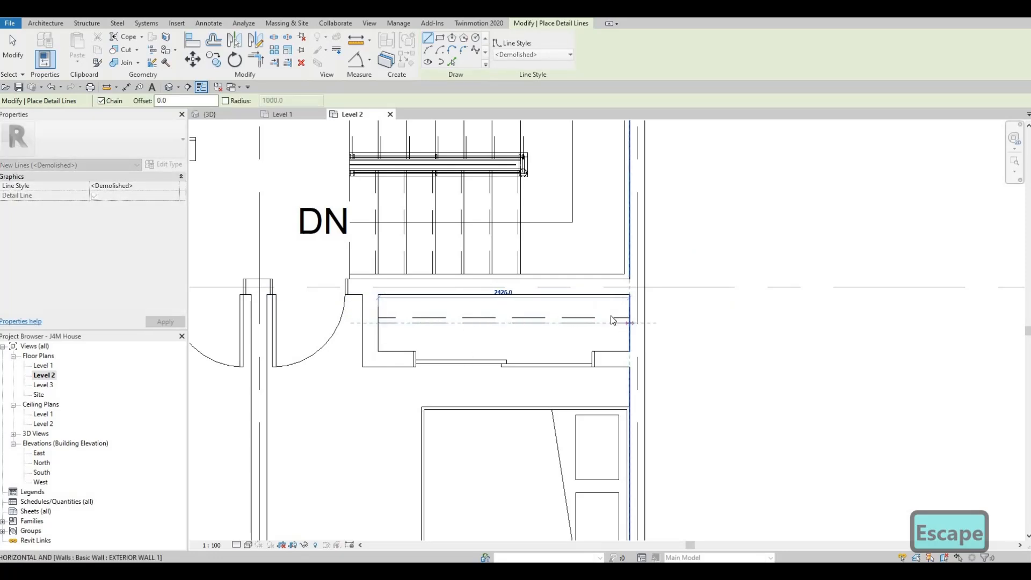
{"action": "left_click", "coordinate": [627, 323]}
{"action": "key", "text": "Escape"}
Draw a stepped chain of <Demolished> detail lines along the west and south sides of the walk-in closet north of the stairs.
{"action": "scroll", "coordinate": [479, 291], "scroll_direction": "down", "scroll_amount": 1}
{"action": "middle_click_drag", "start_coordinate": [479, 292], "coordinate": [520, 290]}
{"action": "scroll", "coordinate": [519, 290], "scroll_direction": "down", "scroll_amount": 4}
{"action": "scroll", "coordinate": [449, 280], "scroll_direction": "down", "scroll_amount": 2}
{"action": "middle_click_drag", "start_coordinate": [477, 155], "coordinate": [447, 294]}
{"action": "scroll", "coordinate": [449, 275], "scroll_direction": "up", "scroll_amount": 4}
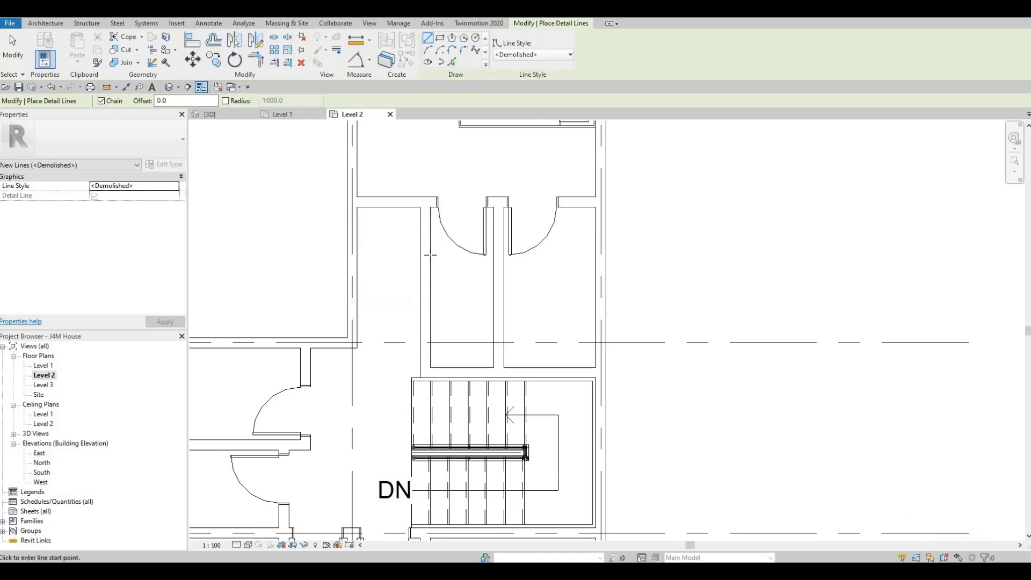
{"action": "left_click", "coordinate": [443, 258]}
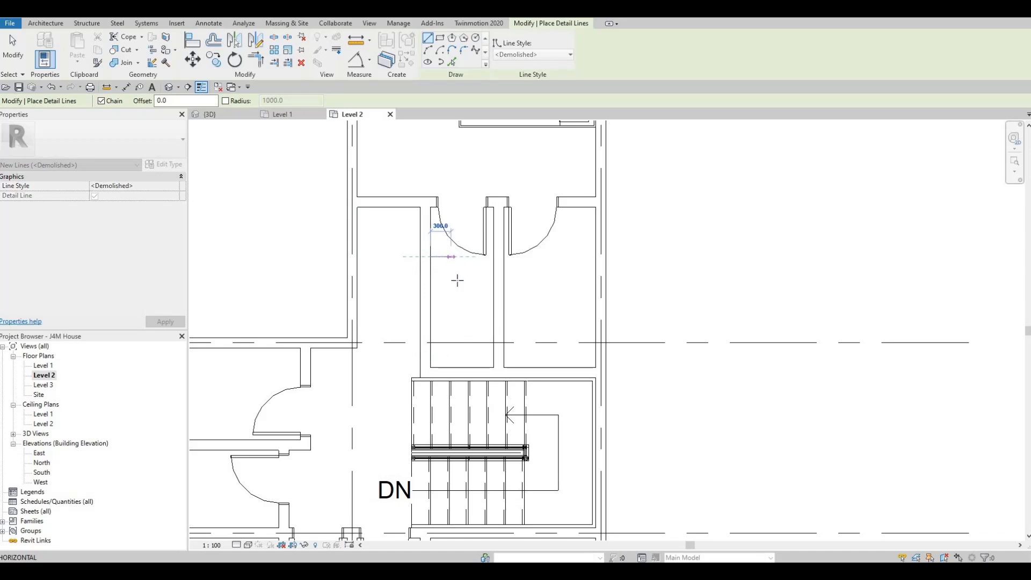
{"action": "left_click", "coordinate": [451, 342]}
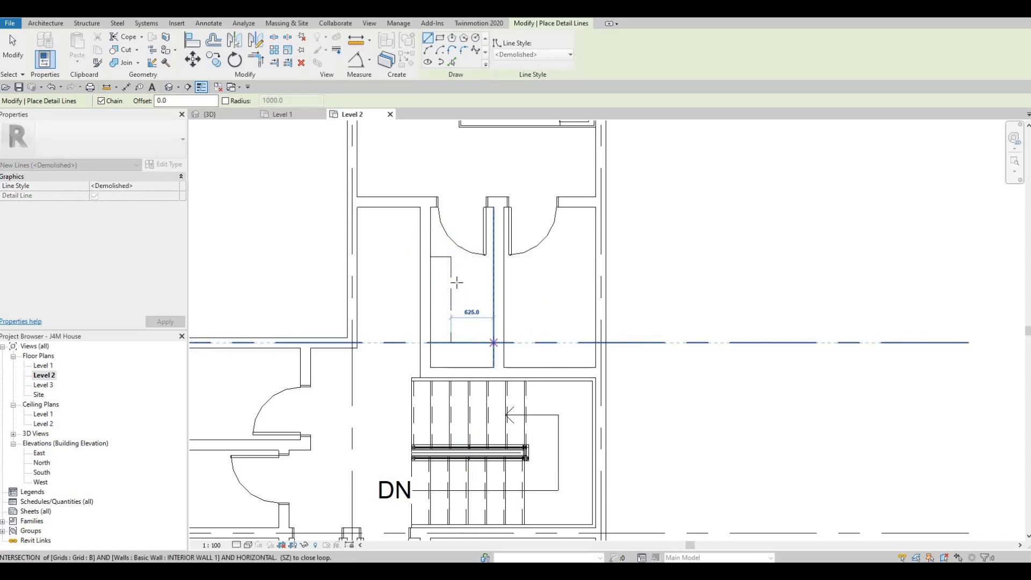
{"action": "key", "text": "Escape"}
{"action": "key", "text": "Escape"}
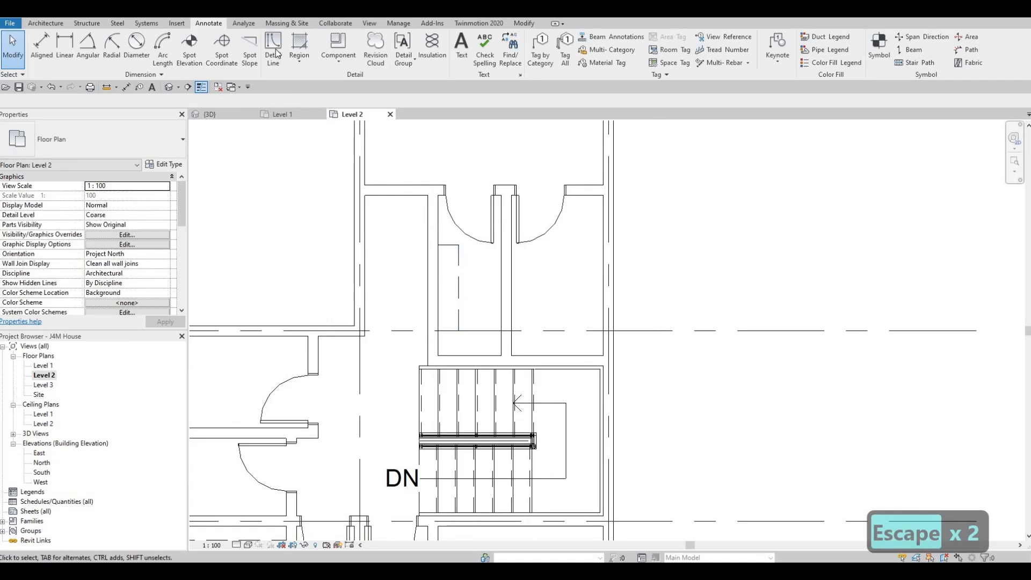
Draw a matching stepped chain in the Thin Lines style, about 40 mm outside the walk-in closet's demolished-style lines.
{"action": "key", "text": "d"}
{"action": "key", "text": "l"}
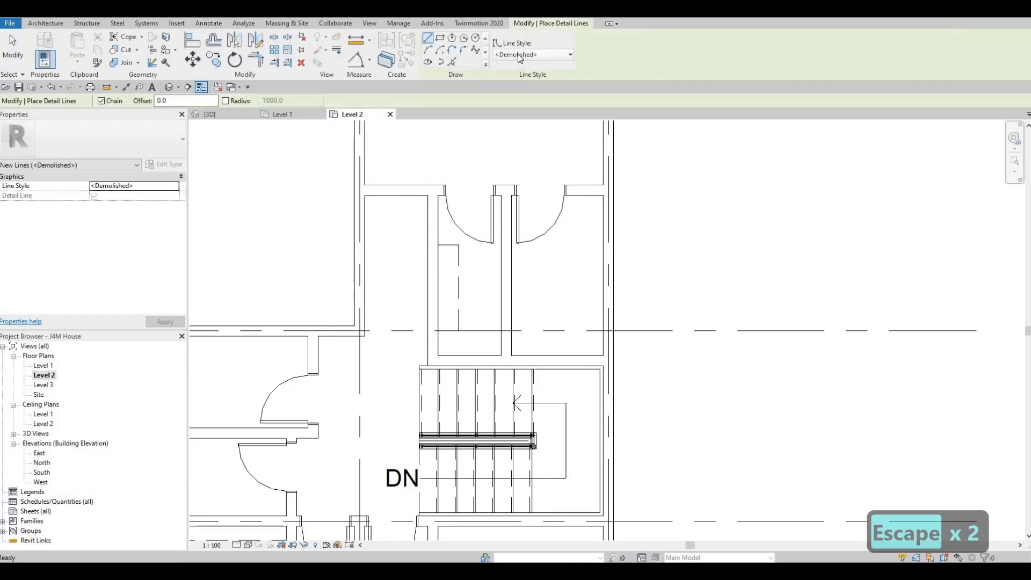
{"action": "left_click", "coordinate": [532, 54]}
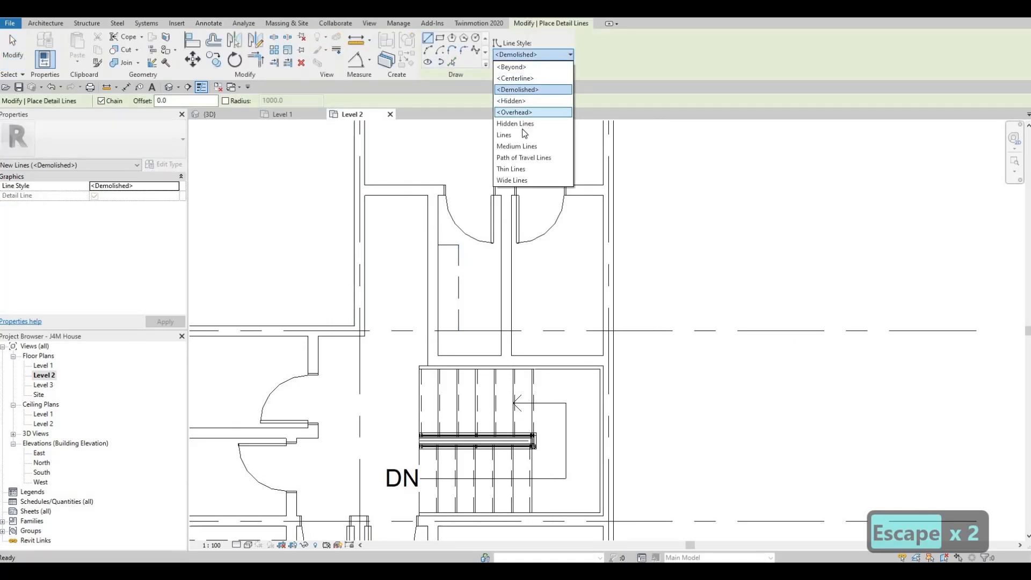
{"action": "left_click", "coordinate": [513, 169]}
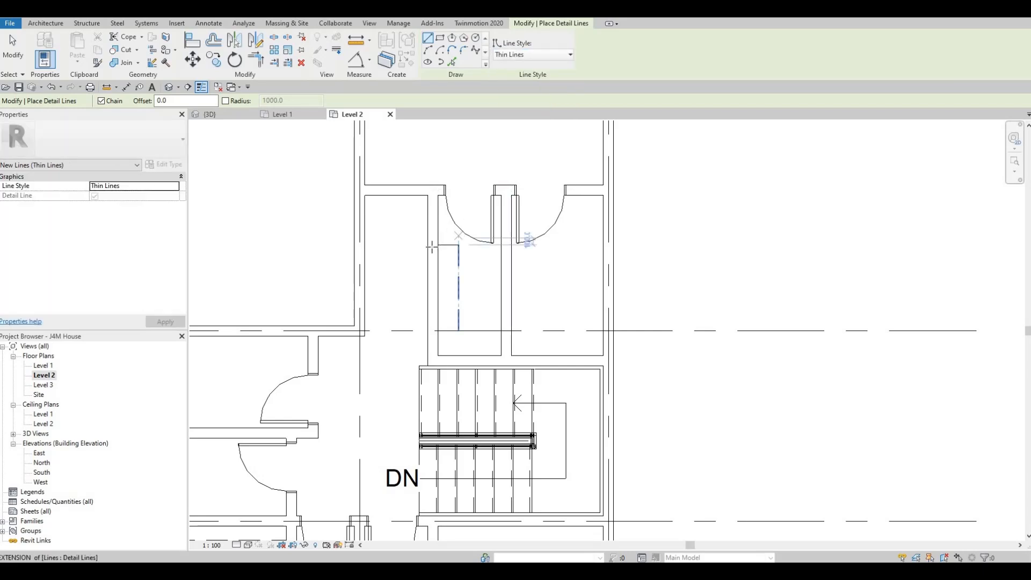
{"action": "scroll", "coordinate": [443, 240], "scroll_direction": "up", "scroll_amount": 3}
{"action": "left_click", "coordinate": [427, 247]}
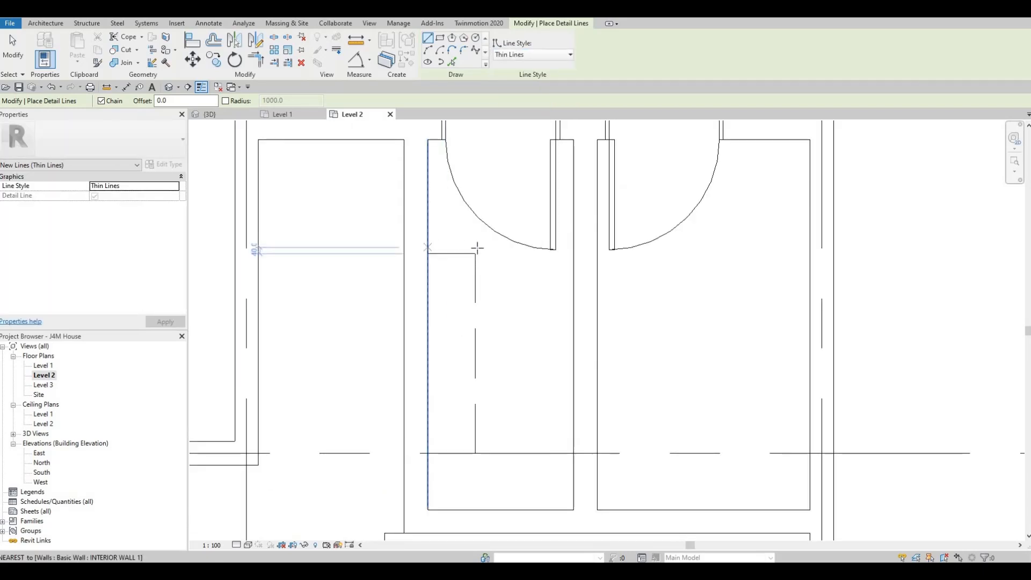
{"action": "left_click", "coordinate": [483, 353]}
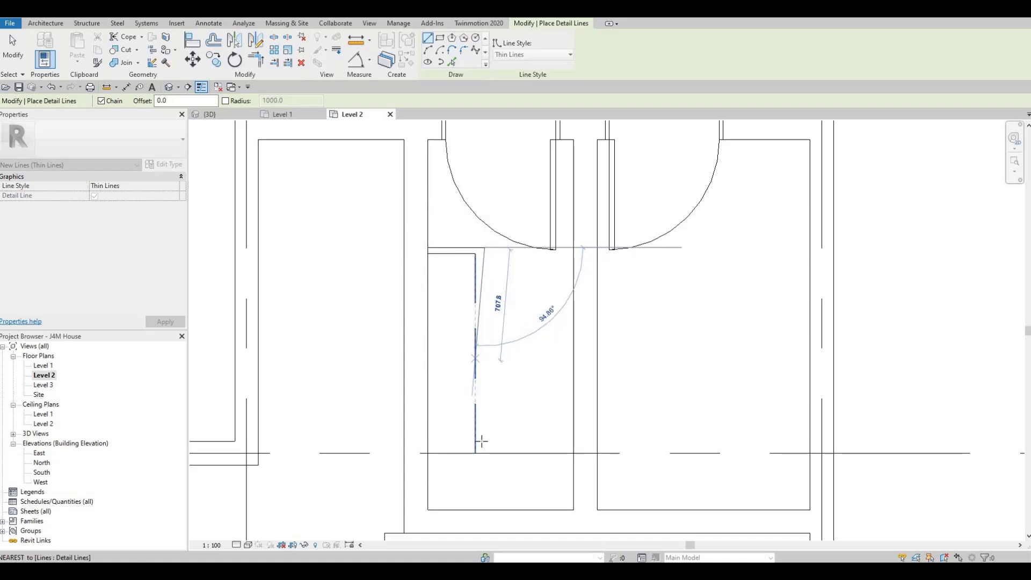
{"action": "left_click", "coordinate": [553, 444]}
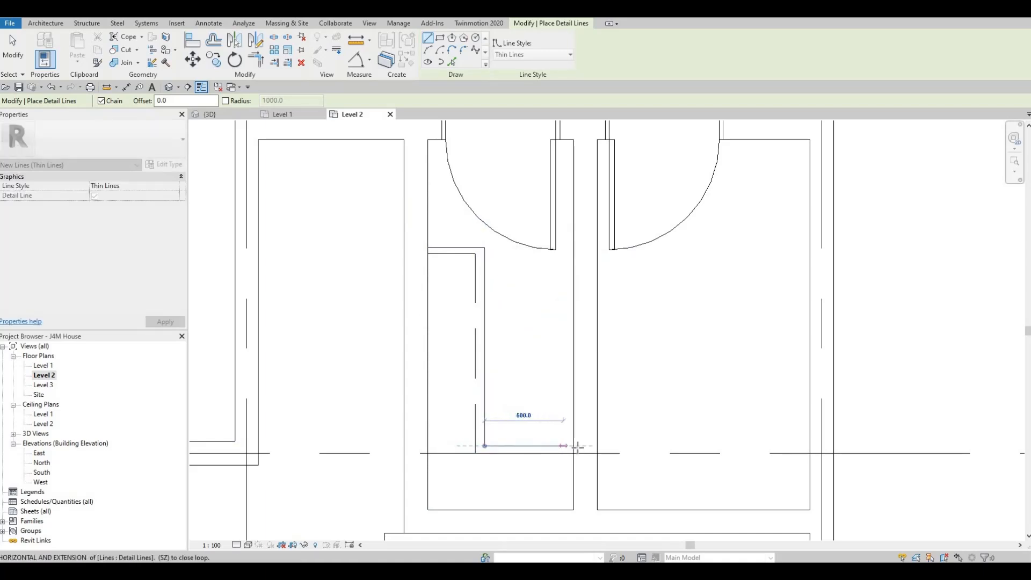
{"action": "key", "text": "Escape"}
{"action": "scroll", "coordinate": [537, 349], "scroll_direction": "down", "scroll_amount": 2}
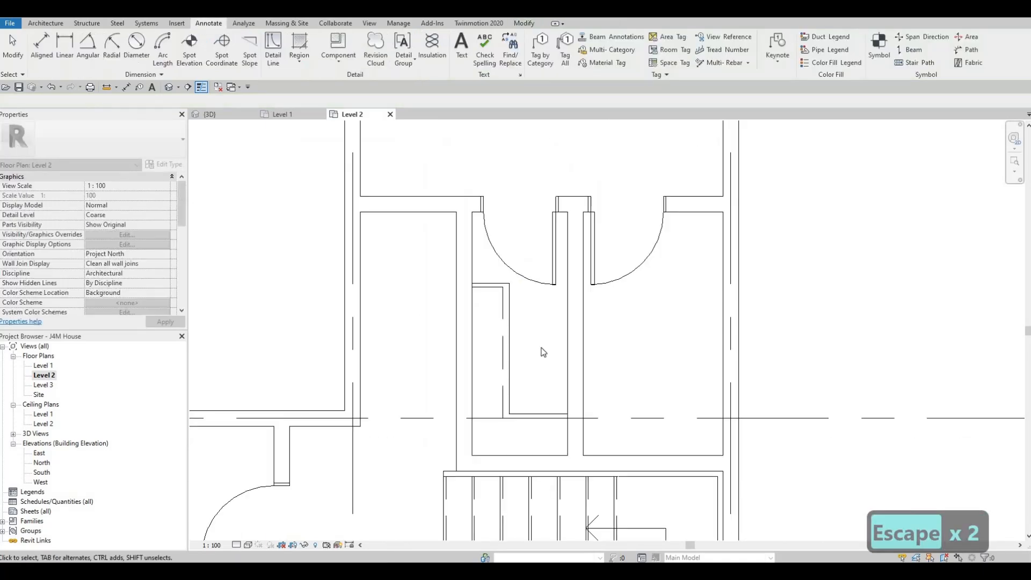
{"action": "key", "text": "Escape"}
{"action": "scroll", "coordinate": [527, 316], "scroll_direction": "up", "scroll_amount": 2}
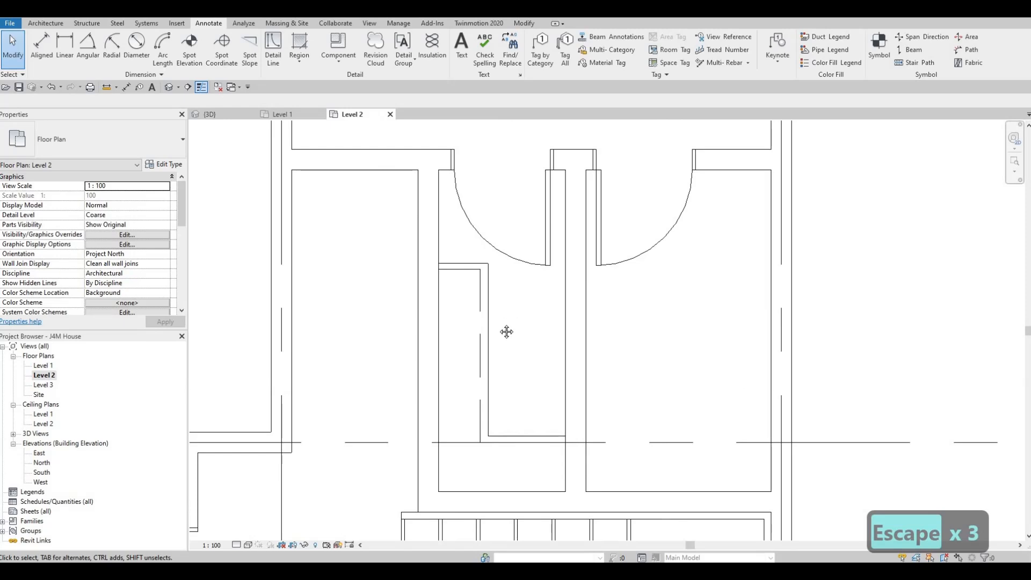
Examine the overall Level 2 plan, including the bedrooms, closets, stairs and unfurnished bathrooms.
{"action": "scroll", "coordinate": [501, 333], "scroll_direction": "down", "scroll_amount": 2}
{"action": "scroll", "coordinate": [515, 317], "scroll_direction": "down", "scroll_amount": 2}
{"action": "middle_click_drag", "start_coordinate": [524, 303], "coordinate": [546, 303]}
{"action": "scroll", "coordinate": [504, 359], "scroll_direction": "down", "scroll_amount": 1}
{"action": "key", "text": "Escape"}
{"action": "scroll", "coordinate": [516, 330], "scroll_direction": "down", "scroll_amount": 1}
{"action": "scroll", "coordinate": [534, 352], "scroll_direction": "down", "scroll_amount": 2}
{"action": "scroll", "coordinate": [543, 311], "scroll_direction": "down", "scroll_amount": 1}
{"action": "scroll", "coordinate": [529, 344], "scroll_direction": "down", "scroll_amount": 1}
{"action": "middle_click_drag", "start_coordinate": [471, 377], "coordinate": [499, 353]}
{"action": "key", "text": "Escape"}
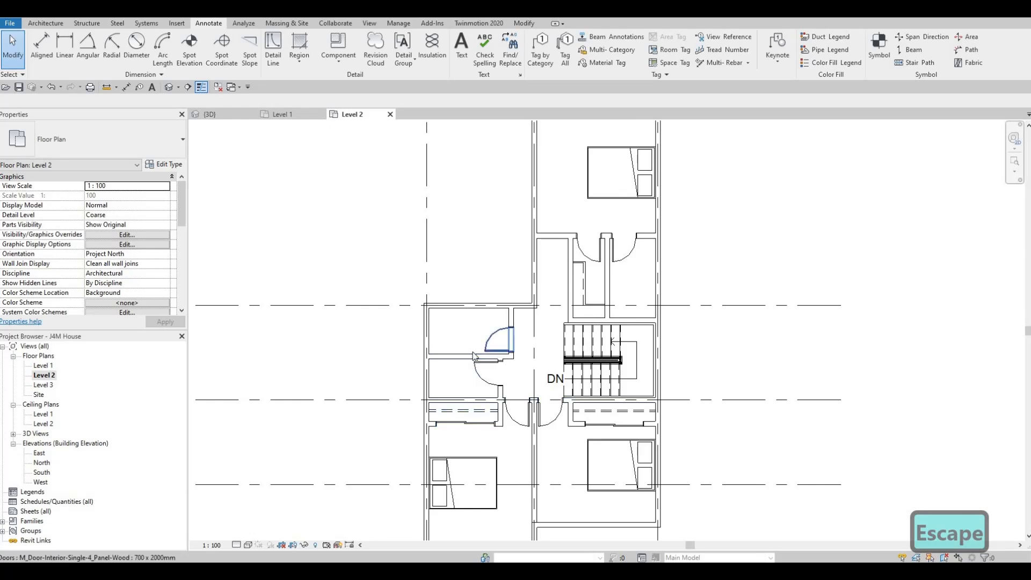
Set the Level 2 view's underlay base level to Level 1.
{"action": "scroll", "coordinate": [172, 286], "scroll_direction": "down", "scroll_amount": 6}
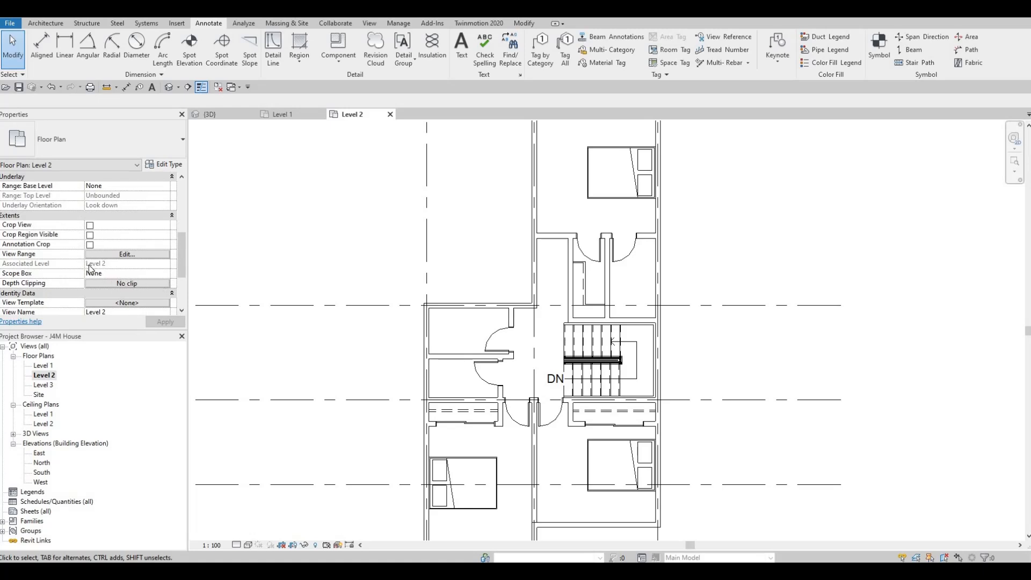
{"action": "scroll", "coordinate": [81, 267], "scroll_direction": "up", "scroll_amount": 4}
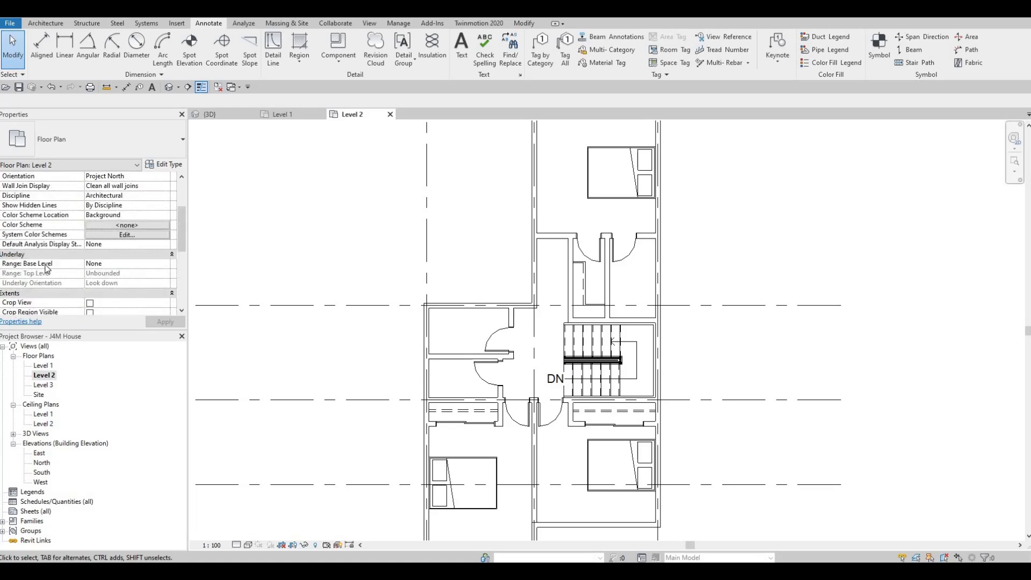
{"action": "left_click", "coordinate": [159, 264]}
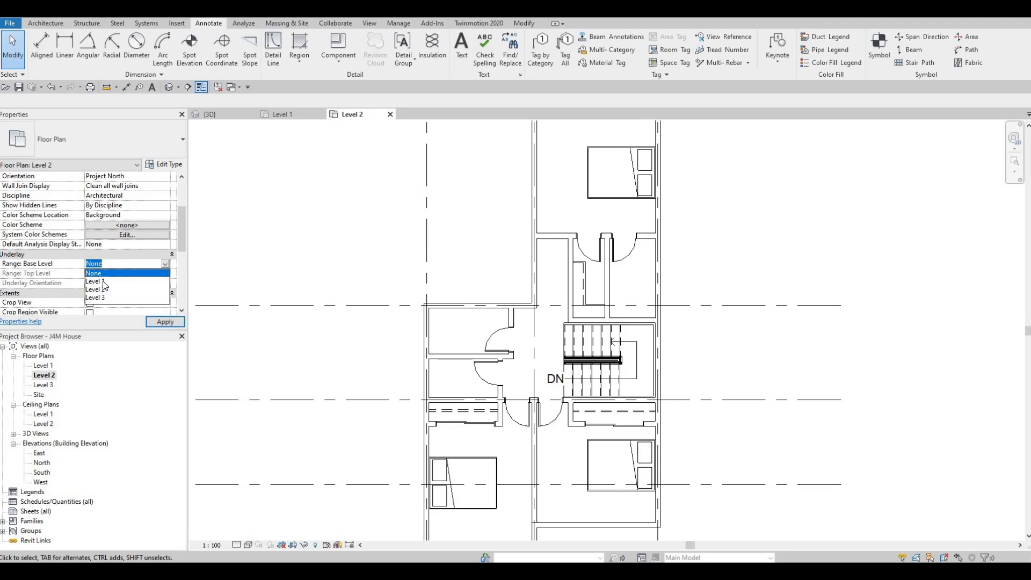
{"action": "left_click", "coordinate": [103, 282]}
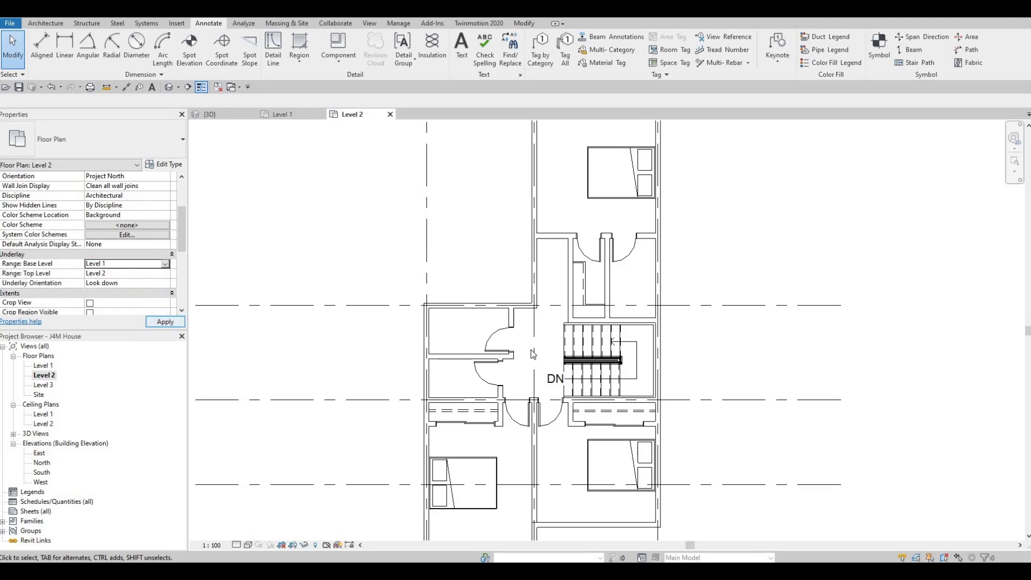
Create a similar M_Toilet-Domestic-2D from the underlay's toilet, centred on the north wall of the bathroom west of the stairs.
{"action": "scroll", "coordinate": [615, 377], "scroll_direction": "up", "scroll_amount": 4}
{"action": "left_click", "coordinate": [613, 381]}
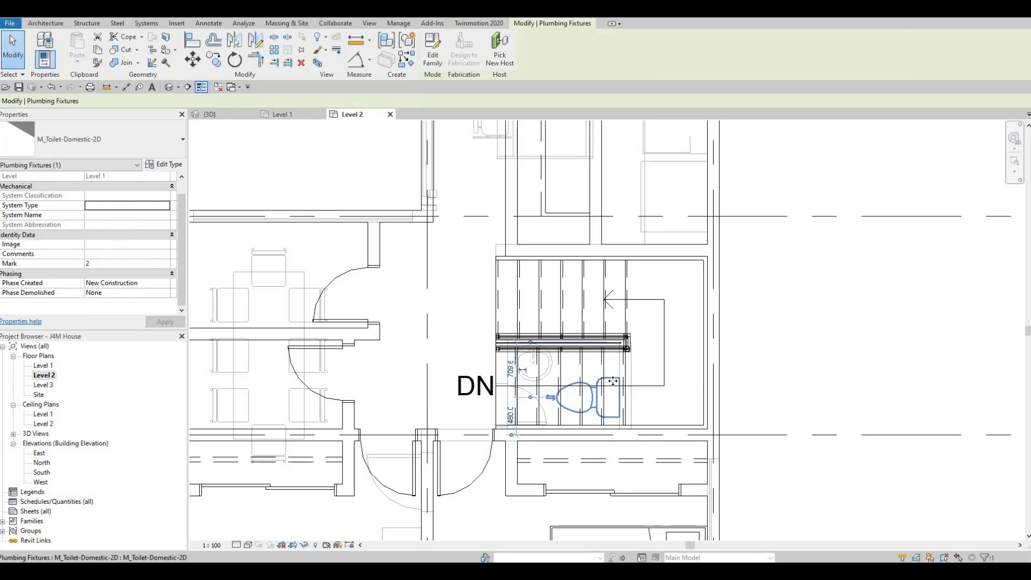
{"action": "key", "text": "c"}
{"action": "key", "text": "s"}
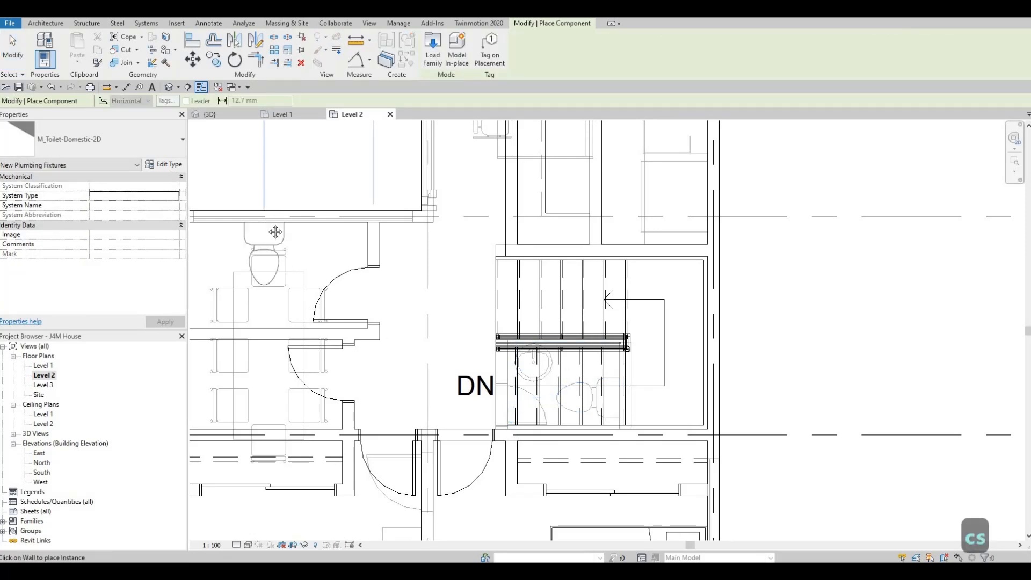
{"action": "middle_click_drag", "start_coordinate": [266, 235], "coordinate": [376, 253]}
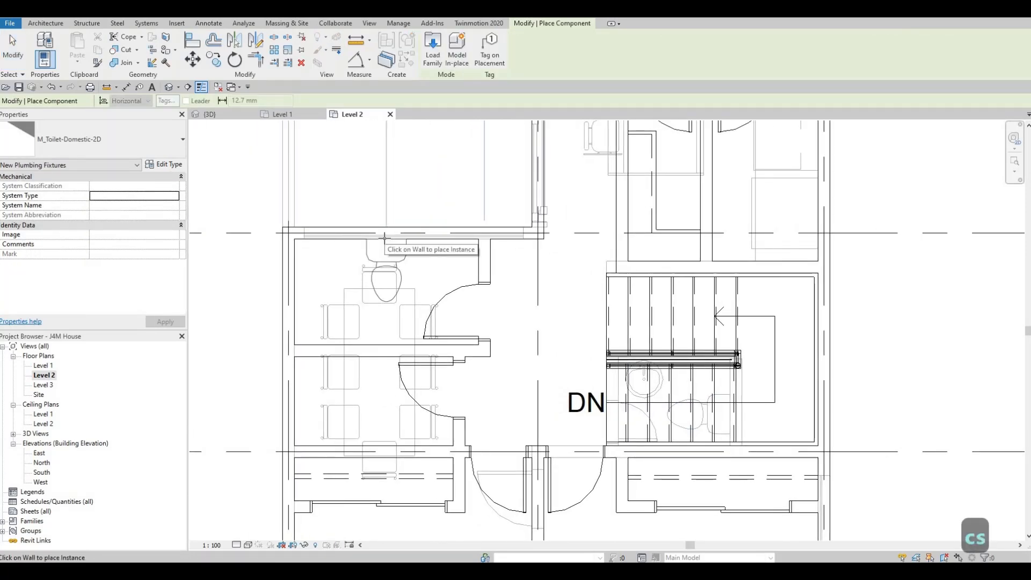
{"action": "left_click", "coordinate": [386, 236]}
Place a second toilet on the east wall of the northeast bathroom, about 1100 mm from its south wall.
{"action": "scroll", "coordinate": [557, 327], "scroll_direction": "down", "scroll_amount": 2}
{"action": "middle_click_drag", "start_coordinate": [745, 197], "coordinate": [538, 336]}
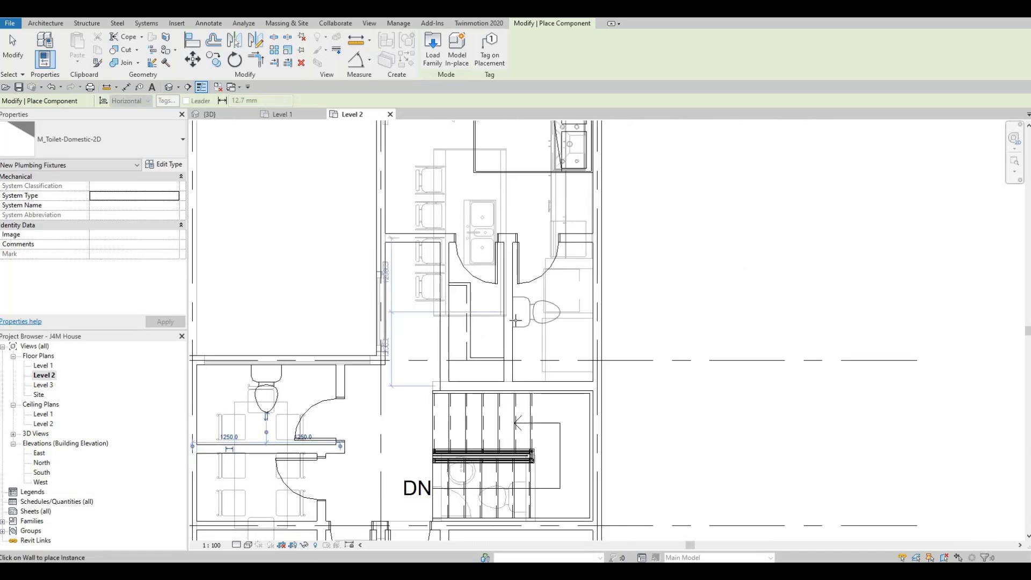
{"action": "left_click", "coordinate": [594, 321]}
{"action": "key", "text": "Escape"}
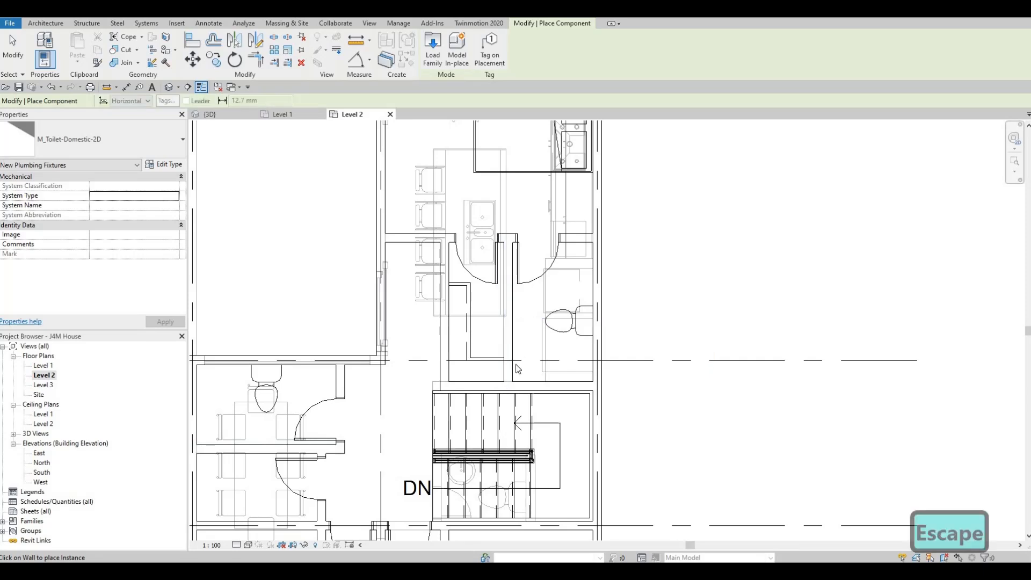
{"action": "key", "text": "Escape"}
Create a similar 482 x 482mm round vanity sink from the underlay's sink, rotated against the northeast bathroom's east wall, north of the toilet.
{"action": "middle_click_drag", "start_coordinate": [472, 481], "coordinate": [498, 409]}
{"action": "scroll", "coordinate": [499, 410], "scroll_direction": "down", "scroll_amount": 2}
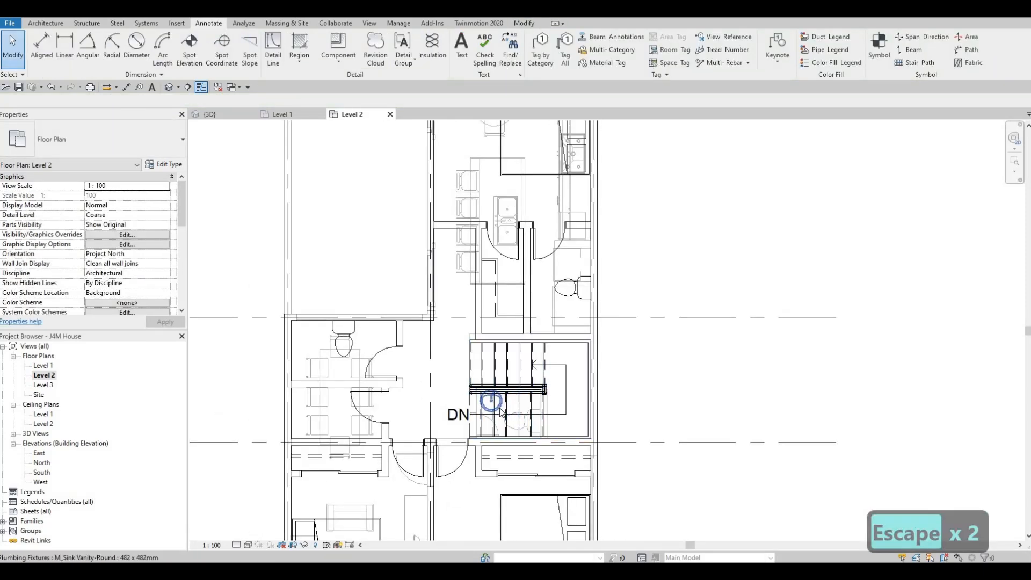
{"action": "left_click", "coordinate": [500, 413]}
{"action": "key", "text": "c"}
{"action": "key", "text": "s"}
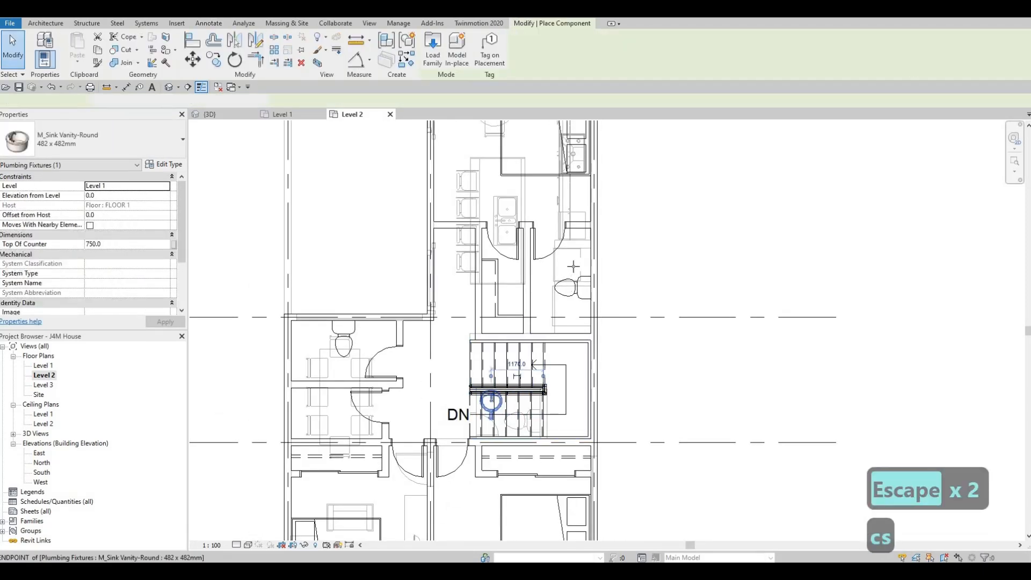
{"action": "scroll", "coordinate": [585, 247], "scroll_direction": "up", "scroll_amount": 4}
{"action": "key", "text": "space"}
{"action": "key", "text": "space"}
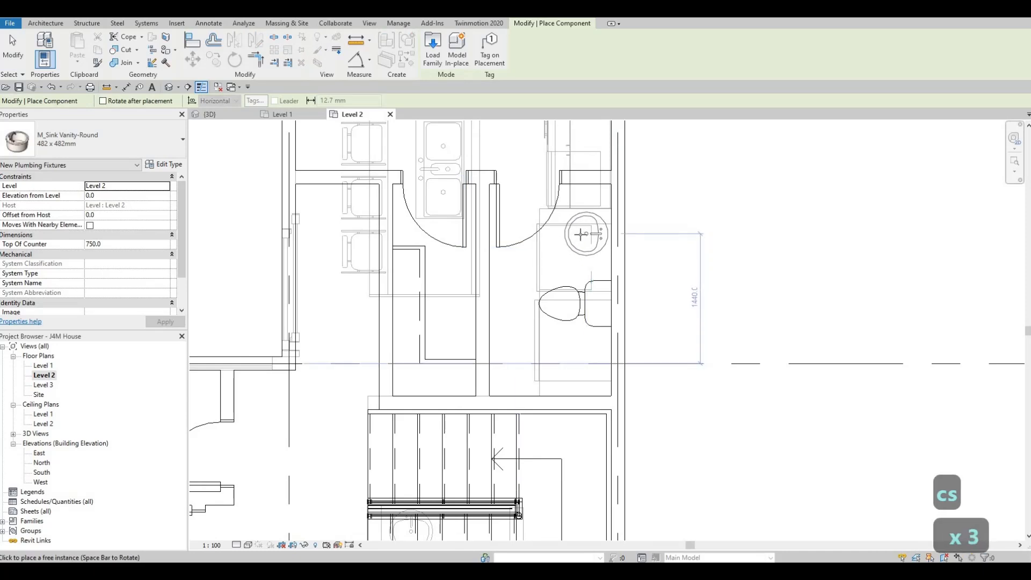
{"action": "left_click", "coordinate": [582, 234]}
Place a second round vanity sink, rotated to face south, beside the west bathroom's toilet, about 540 mm from the east wall.
{"action": "middle_click_drag", "start_coordinate": [437, 350], "coordinate": [563, 329]}
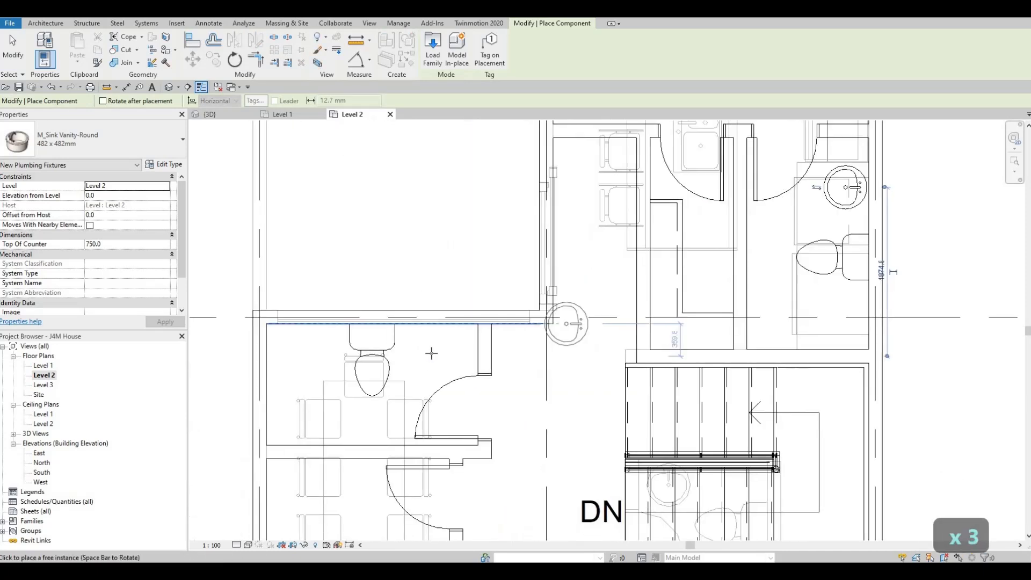
{"action": "key", "text": "space"}
{"action": "scroll", "coordinate": [438, 357], "scroll_direction": "up", "scroll_amount": 1}
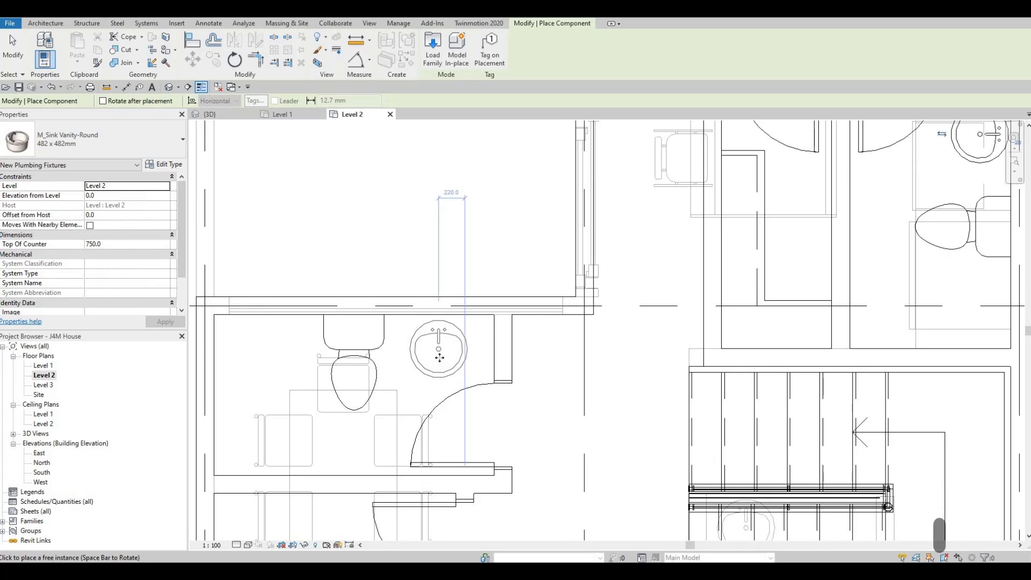
{"action": "left_click", "coordinate": [437, 356]}
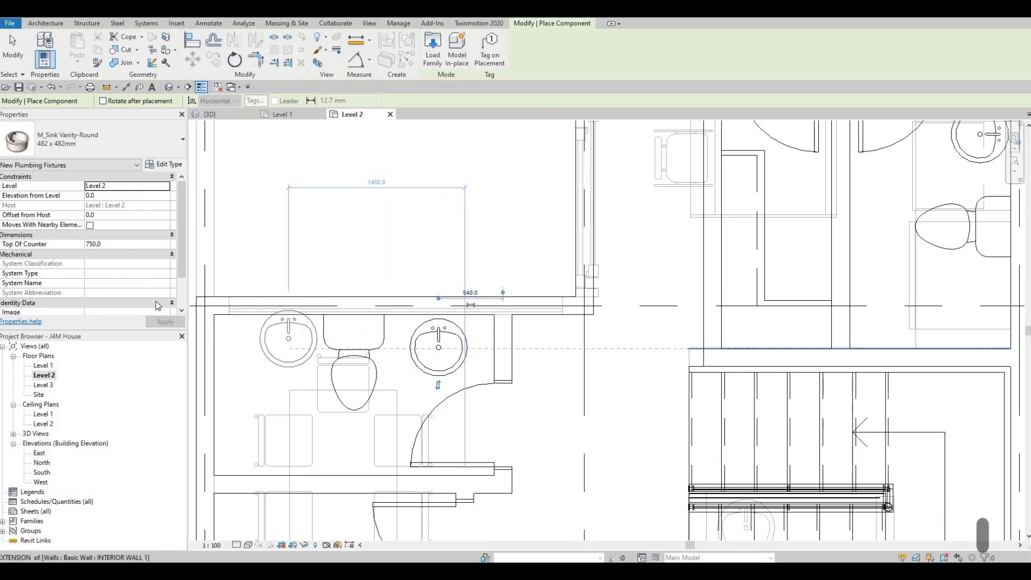
{"action": "key", "text": "Escape"}
{"action": "key", "text": "Escape"}
Turn off the Level 2 plan's underlay by setting its base level range to None and applying it.
{"action": "scroll", "coordinate": [548, 319], "scroll_direction": "down", "scroll_amount": 3}
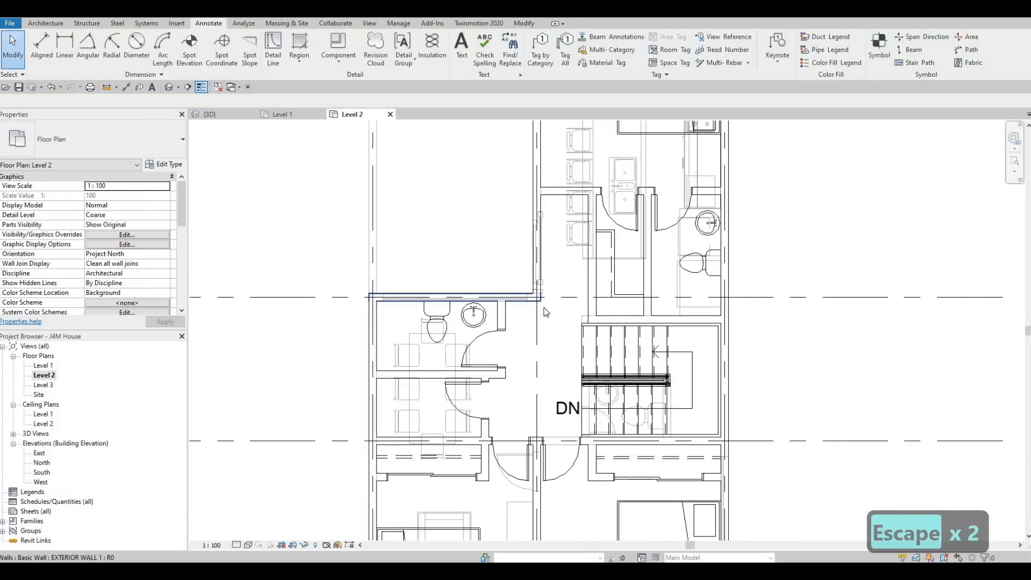
{"action": "scroll", "coordinate": [546, 312], "scroll_direction": "down", "scroll_amount": 1}
{"action": "scroll", "coordinate": [526, 287], "scroll_direction": "down", "scroll_amount": 1}
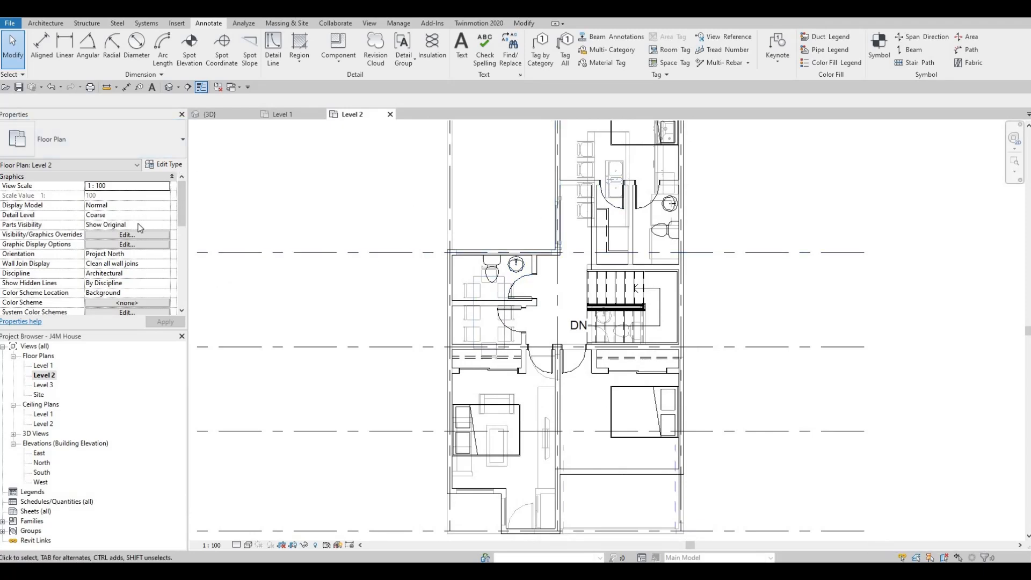
{"action": "scroll", "coordinate": [150, 234], "scroll_direction": "down", "scroll_amount": 4}
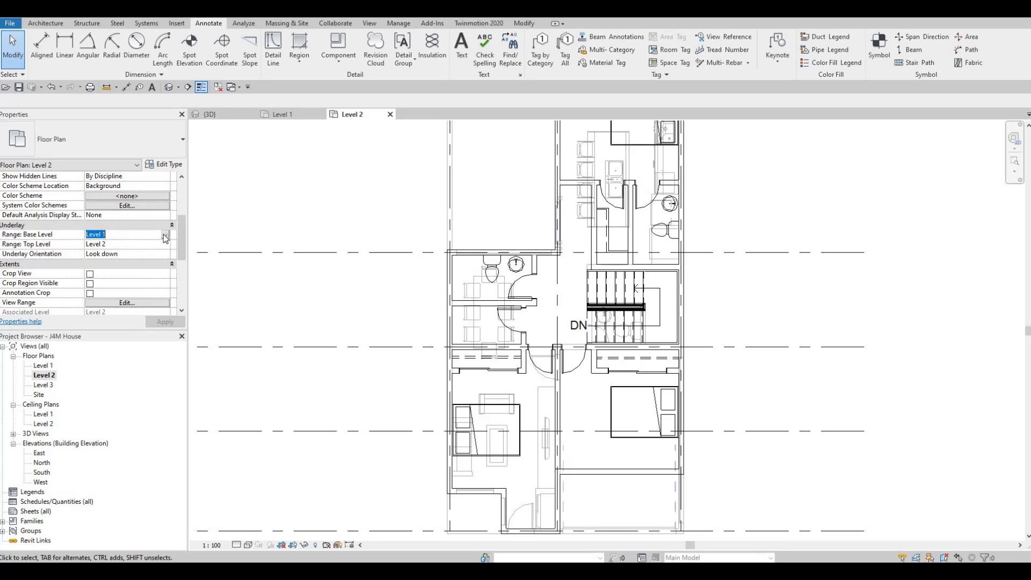
{"action": "left_click", "coordinate": [116, 246]}
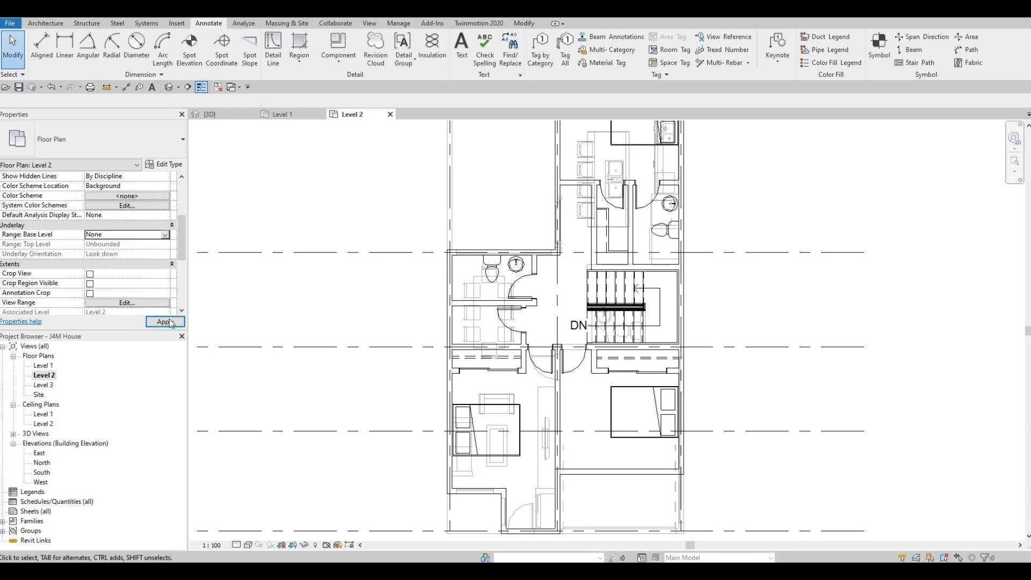
{"action": "left_click", "coordinate": [165, 322]}
Examine the Level 2 floor plan without the underlay, from the north bedroom down to the south bedrooms.
{"action": "scroll", "coordinate": [391, 297], "scroll_direction": "down", "scroll_amount": 1}
{"action": "middle_click_drag", "start_coordinate": [391, 298], "coordinate": [323, 316]}
{"action": "middle_click_drag", "start_coordinate": [428, 288], "coordinate": [420, 304]}
{"action": "key", "text": "Escape"}
{"action": "key", "text": "Escape"}
{"action": "middle_click_drag", "start_coordinate": [536, 286], "coordinate": [511, 279]}
{"action": "scroll", "coordinate": [545, 283], "scroll_direction": "up", "scroll_amount": 3}
{"action": "scroll", "coordinate": [424, 266], "scroll_direction": "down", "scroll_amount": 1}
{"action": "middle_click_drag", "start_coordinate": [268, 162], "coordinate": [303, 190]}
{"action": "scroll", "coordinate": [303, 190], "scroll_direction": "down", "scroll_amount": 1}
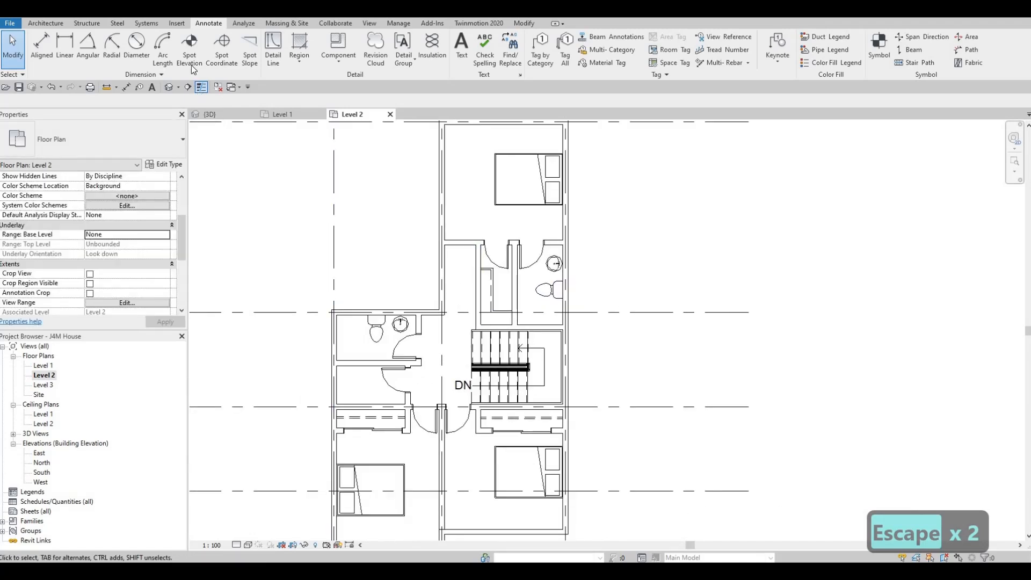
Load the M_Shower Stall-2D family from the library's Plumbing, Architectural, Fixtures, Showers folder.
{"action": "left_click", "coordinate": [178, 24]}
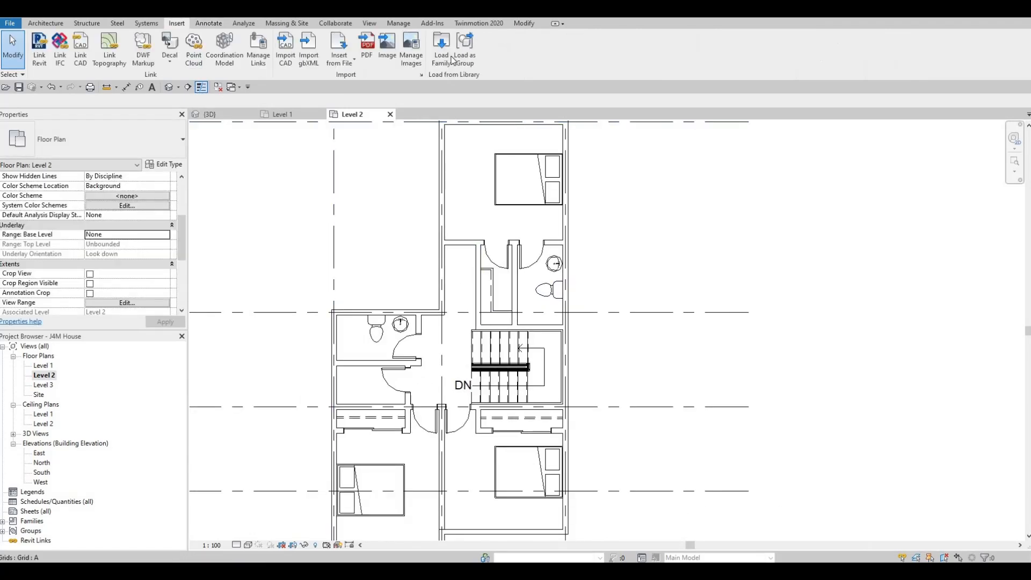
{"action": "left_click", "coordinate": [441, 51]}
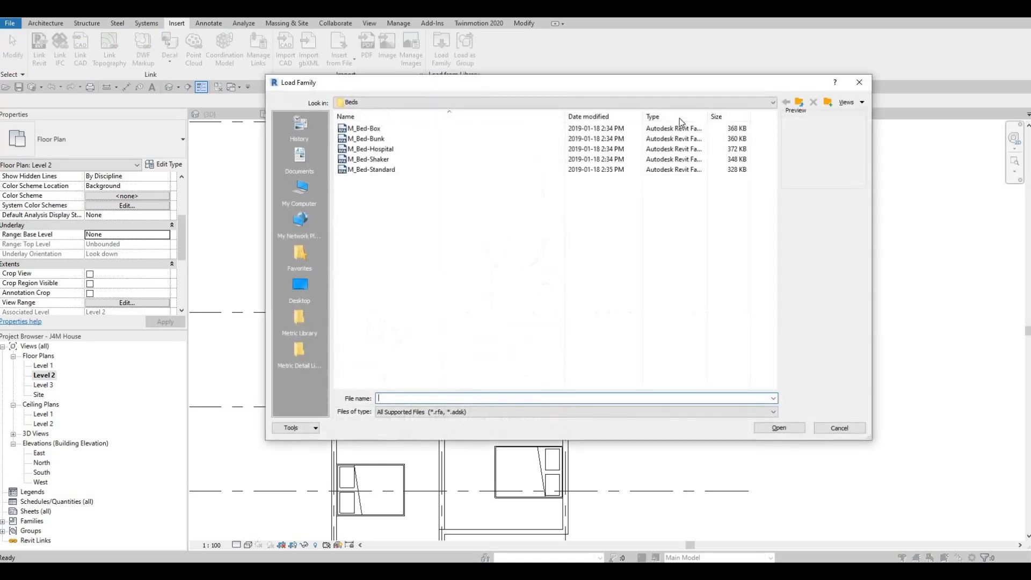
{"action": "left_click", "coordinate": [800, 103]}
{"action": "left_click", "coordinate": [800, 103]}
{"action": "scroll", "coordinate": [393, 292], "scroll_direction": "down", "scroll_amount": 2}
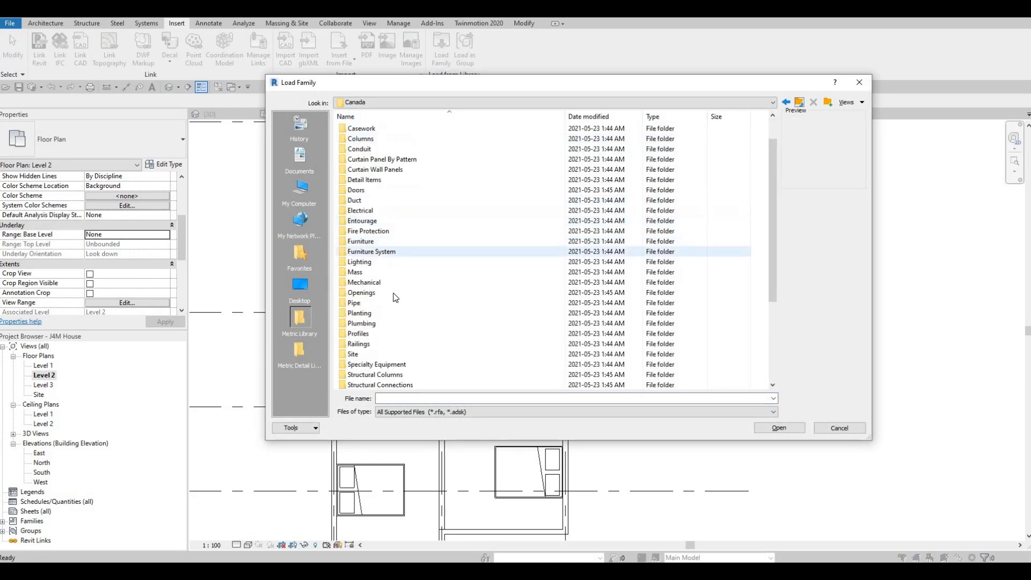
{"action": "double_click", "coordinate": [387, 294]}
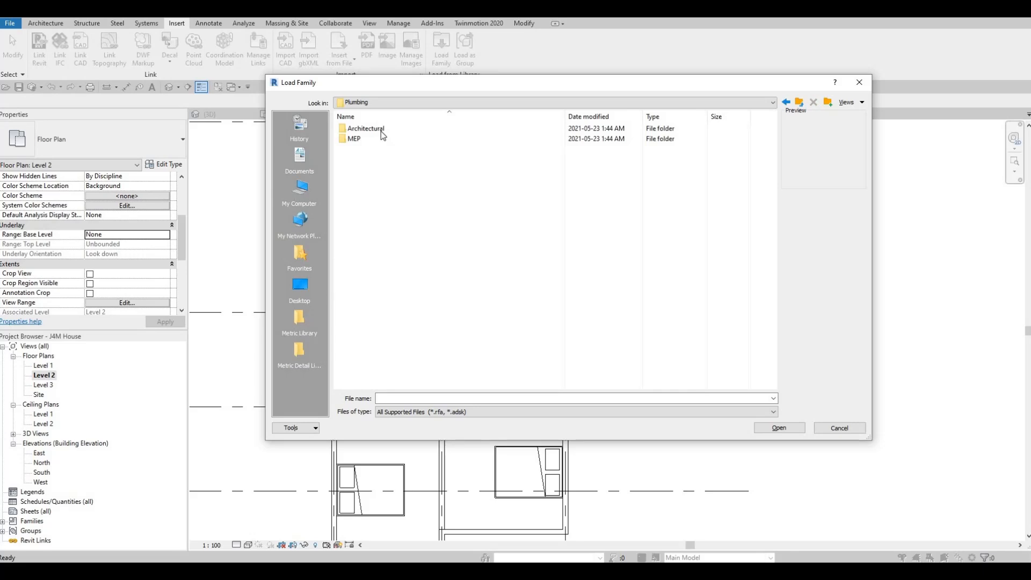
{"action": "double_click", "coordinate": [382, 131]}
{"action": "double_click", "coordinate": [373, 140]}
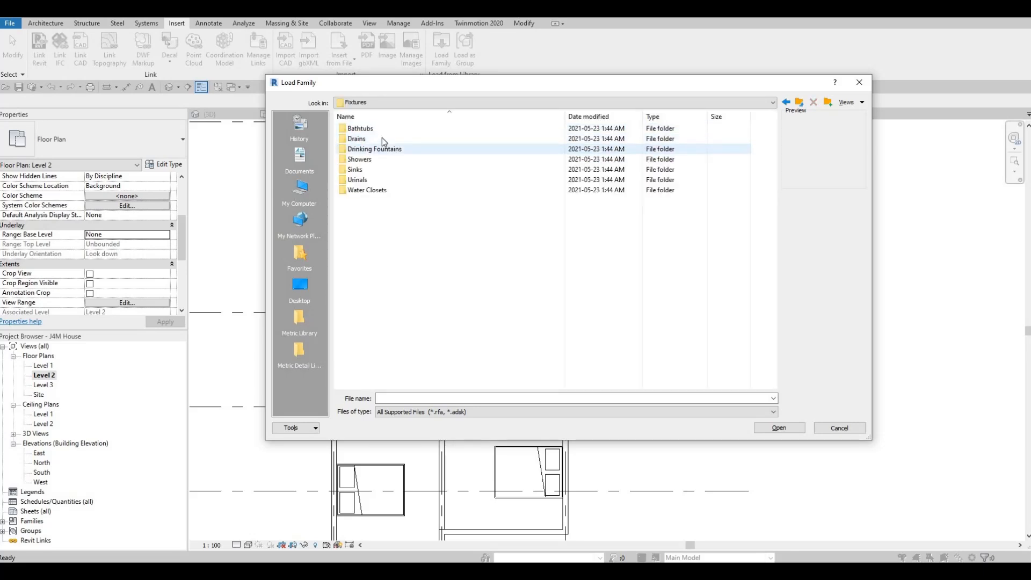
{"action": "double_click", "coordinate": [372, 160]}
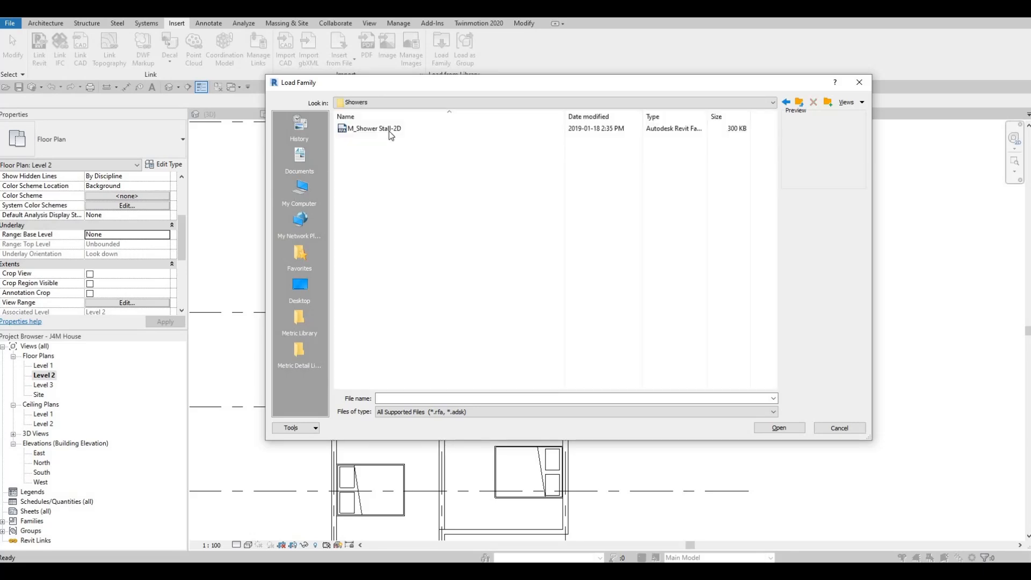
{"action": "left_click", "coordinate": [389, 131]}
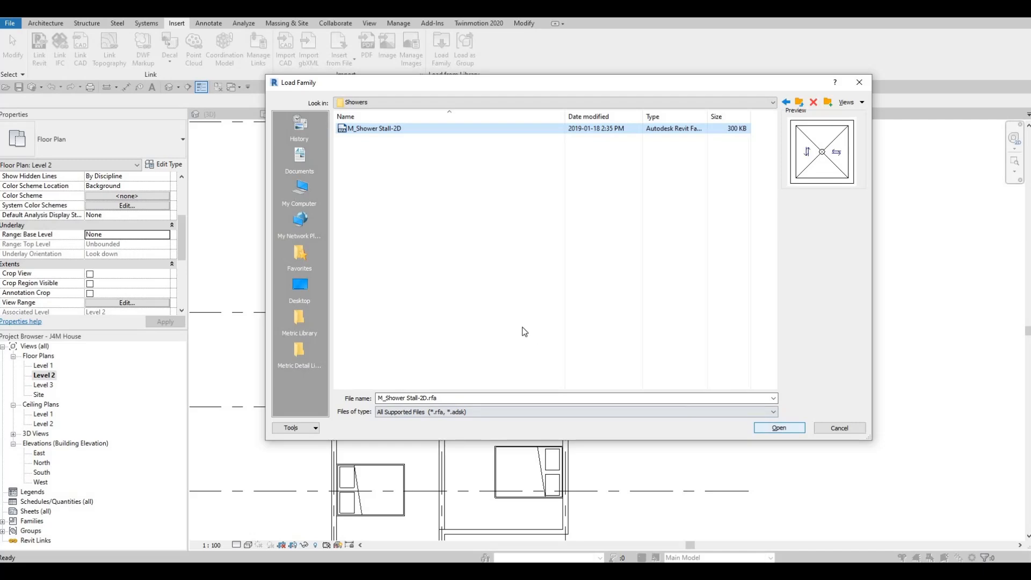
{"action": "left_click", "coordinate": [780, 428]}
Place an M_Shower Stall-2D component in the southwest corner of the west bathroom.
{"action": "key", "text": "c"}
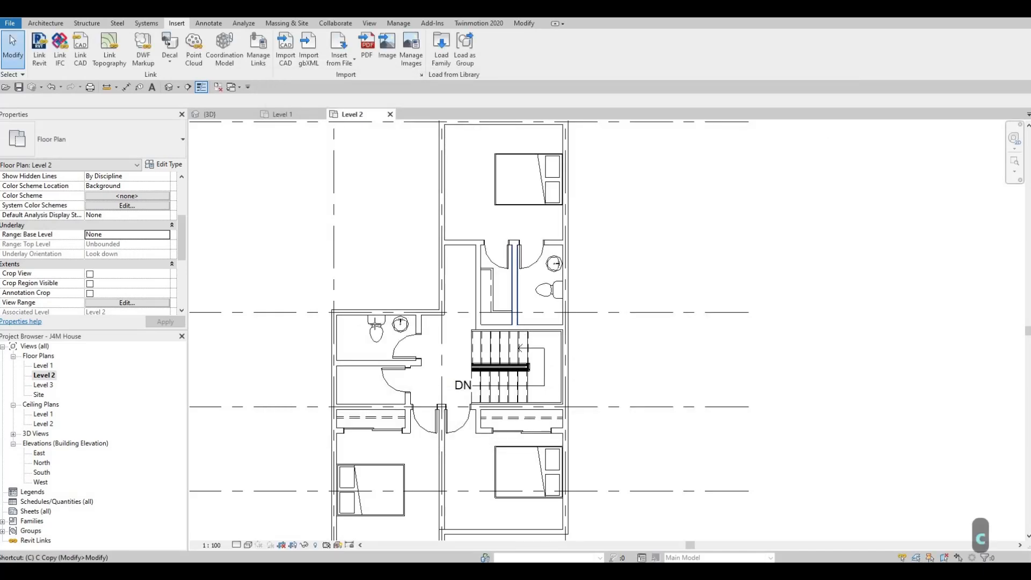
{"action": "key", "text": "m"}
{"action": "scroll", "coordinate": [345, 328], "scroll_direction": "up", "scroll_amount": 3}
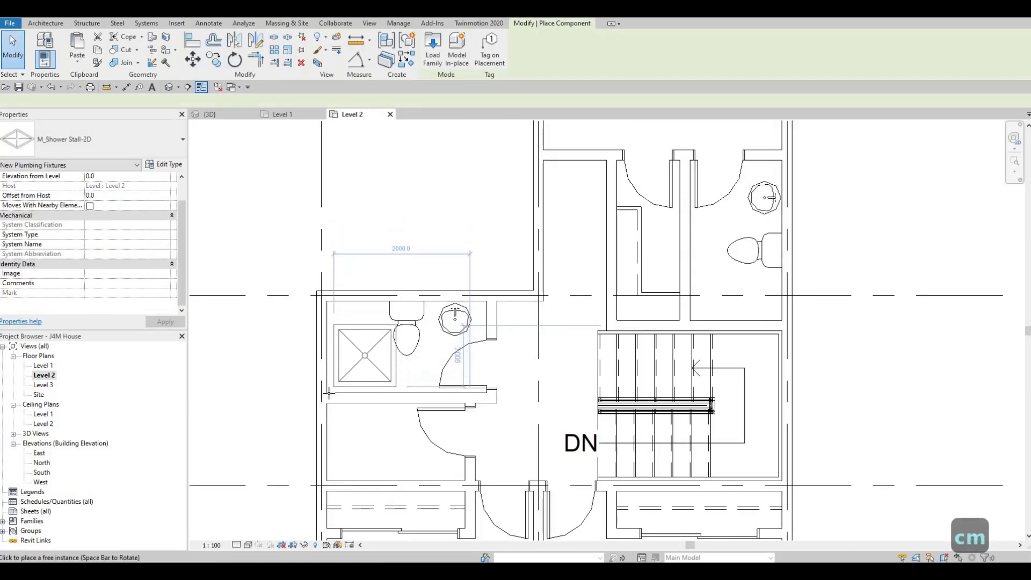
{"action": "left_click", "coordinate": [345, 390]}
{"action": "key", "text": "Escape"}
{"action": "key", "text": "Escape"}
{"action": "key", "text": "Escape"}
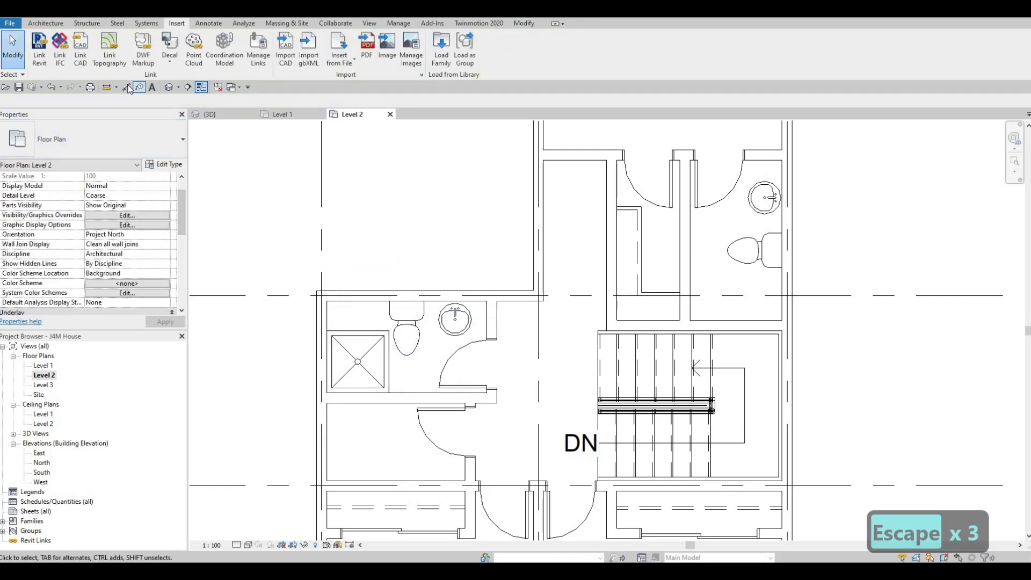
Measure the west bathroom's clear depth between its north and south wall faces with an aligned dimension, without keeping it.
{"action": "key", "text": "Tab"}
{"action": "left_click", "coordinate": [351, 305]}
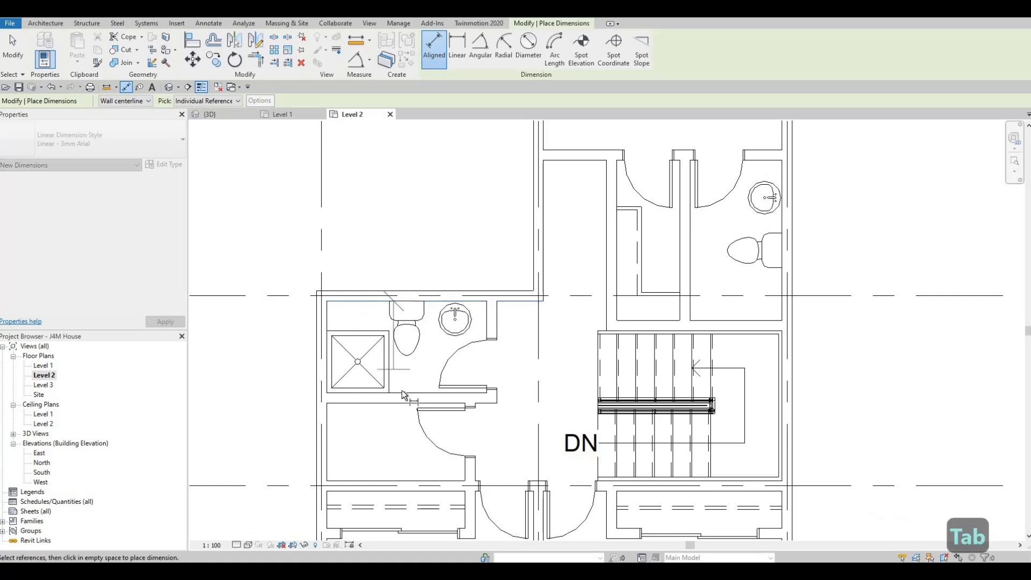
{"action": "key", "text": "Tab"}
{"action": "left_click", "coordinate": [404, 395]}
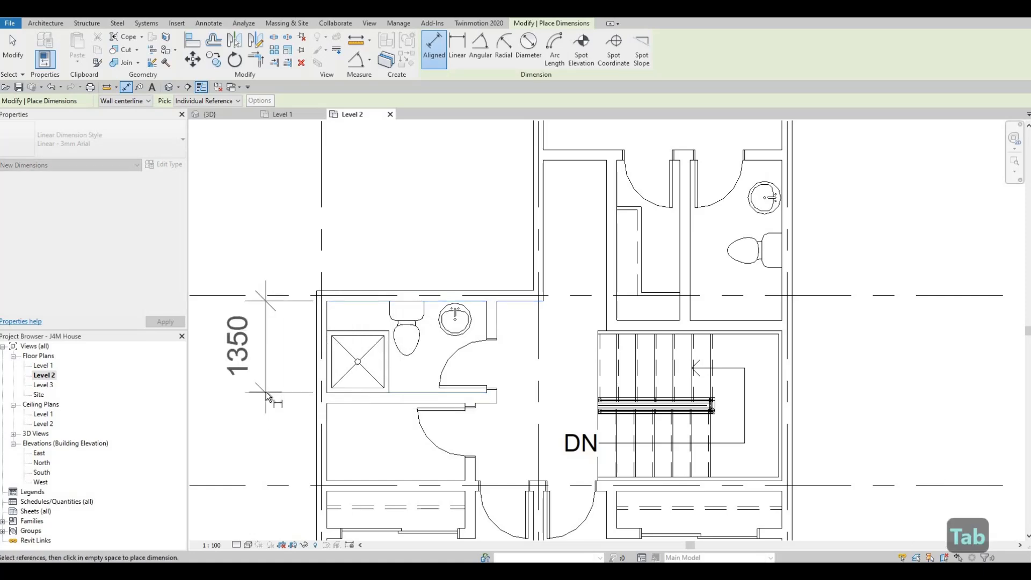
{"action": "left_click", "coordinate": [265, 391]}
{"action": "key", "text": "Escape"}
{"action": "key", "text": "Escape"}
{"action": "key", "text": "Escape"}
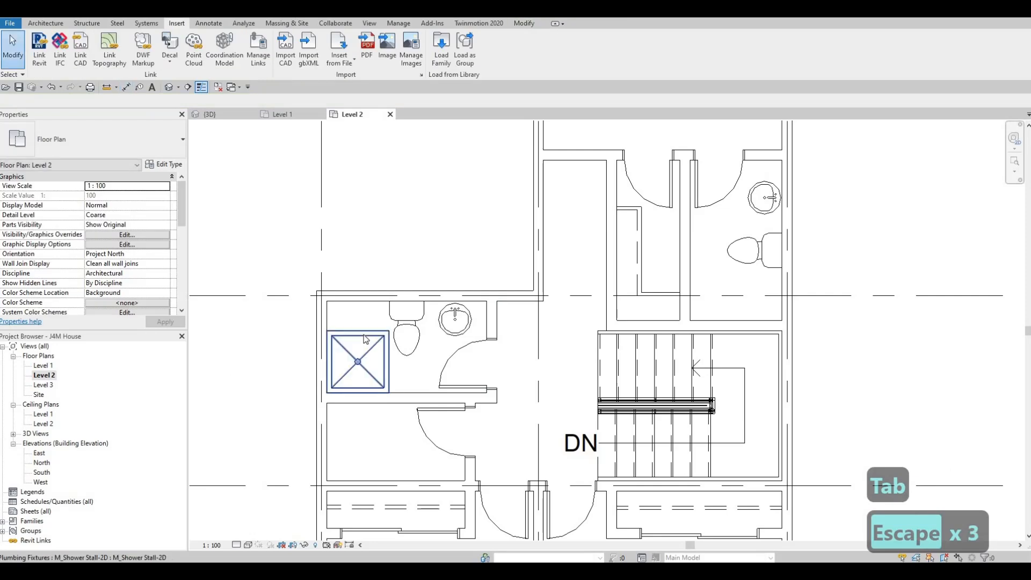
Set the shower stall type's depth to 1350 mm and width to 800 mm.
{"action": "left_click", "coordinate": [358, 362]}
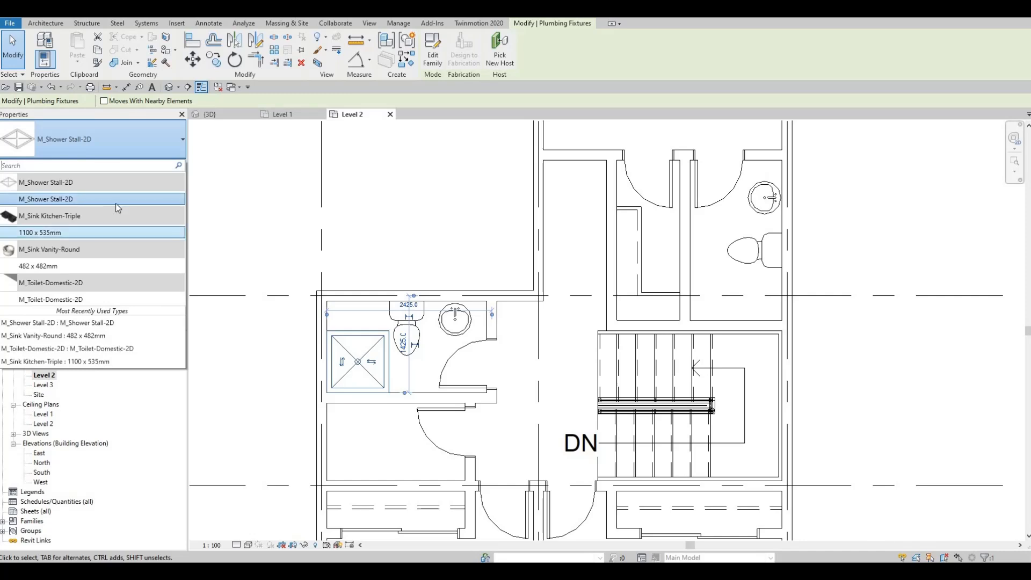
{"action": "key", "text": "Escape"}
{"action": "left_click", "coordinate": [165, 167]}
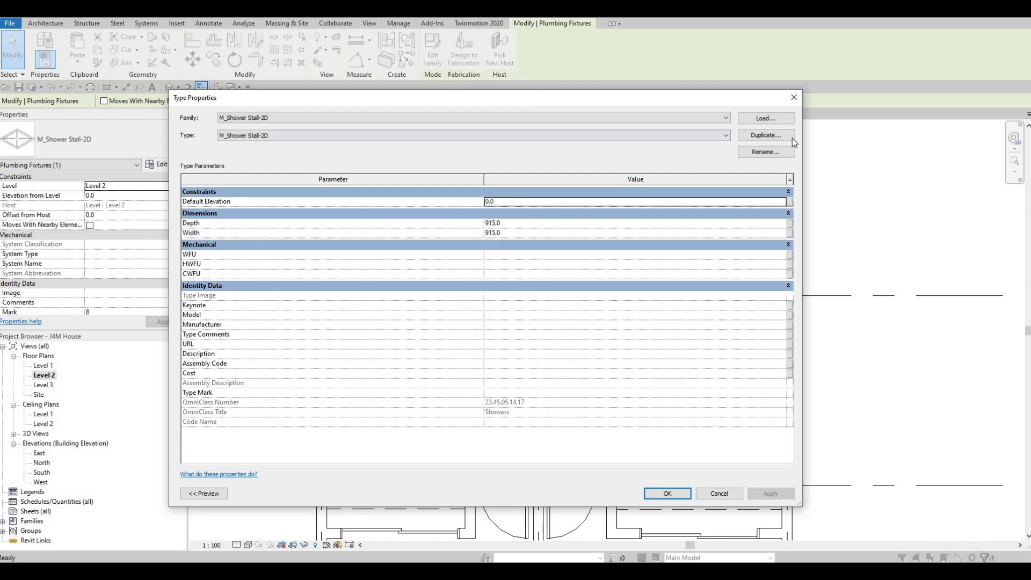
{"action": "left_click_drag", "start_coordinate": [340, 103], "coordinate": [658, 136]}
{"action": "left_click_drag", "start_coordinate": [557, 159], "coordinate": [360, 134]}
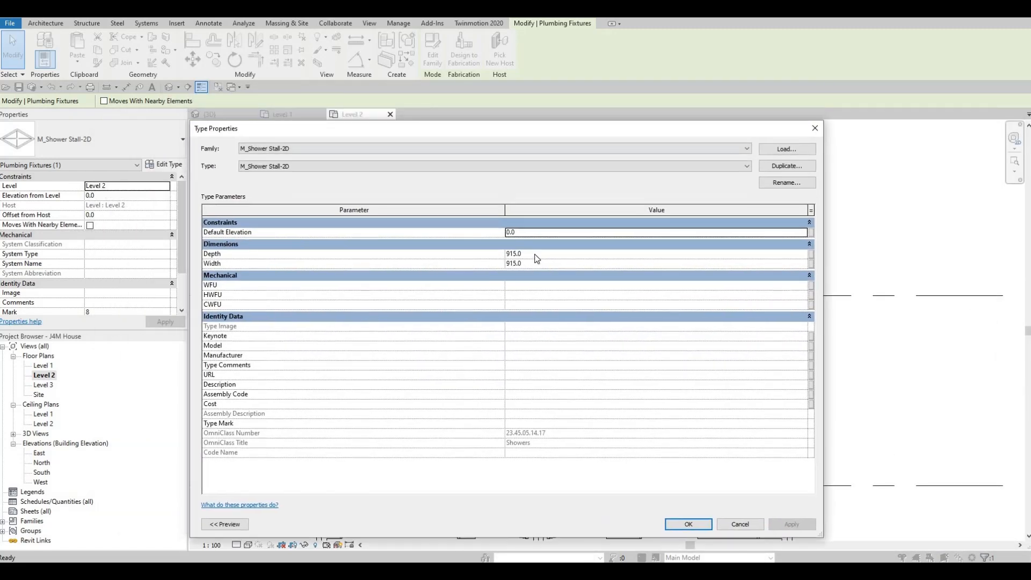
{"action": "left_click", "coordinate": [535, 253]}
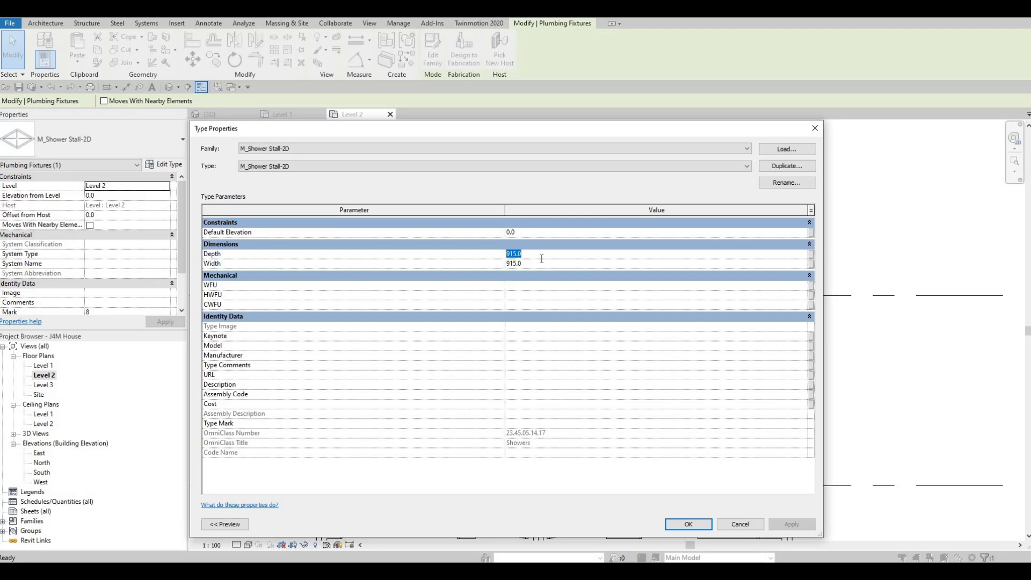
{"action": "type", "text": "1350"}
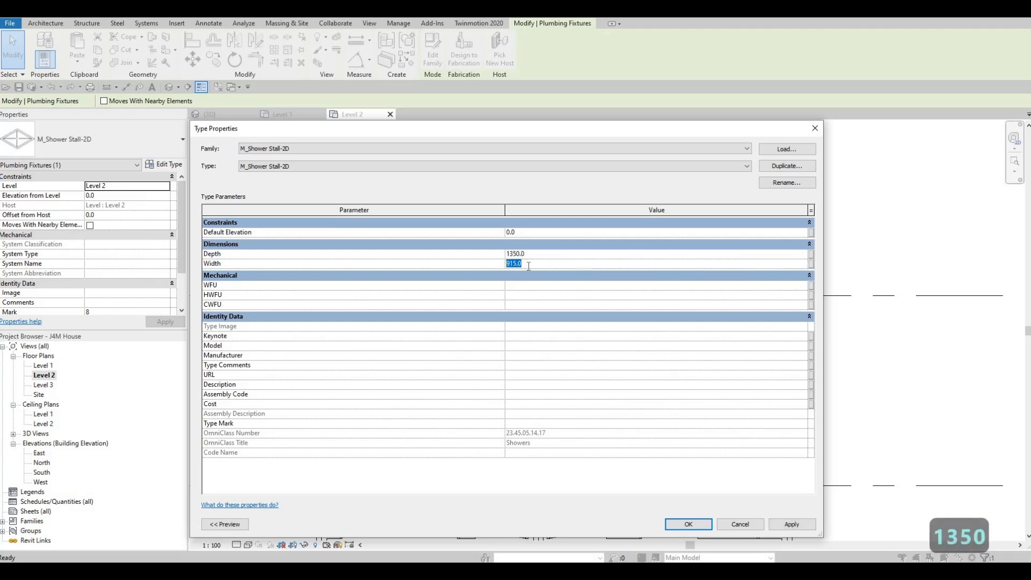
{"action": "type", "text": "800"}
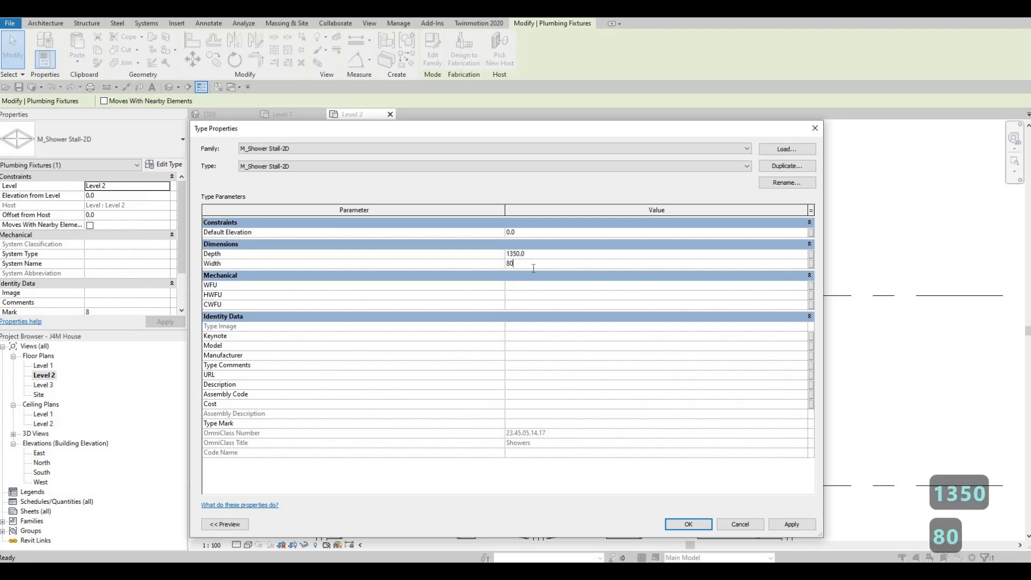
{"action": "left_click", "coordinate": [695, 527]}
{"action": "key", "text": "Escape"}
{"action": "key", "text": "Escape"}
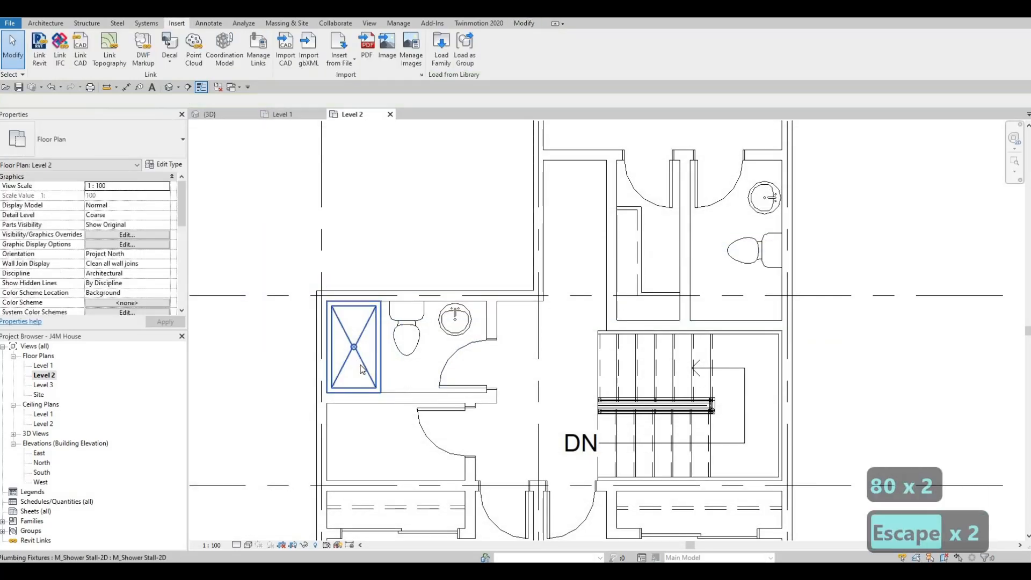
Create a similar shower stall, rotated 90 degrees, in the southeast corner of the northeast bathroom.
{"action": "left_click", "coordinate": [361, 369]}
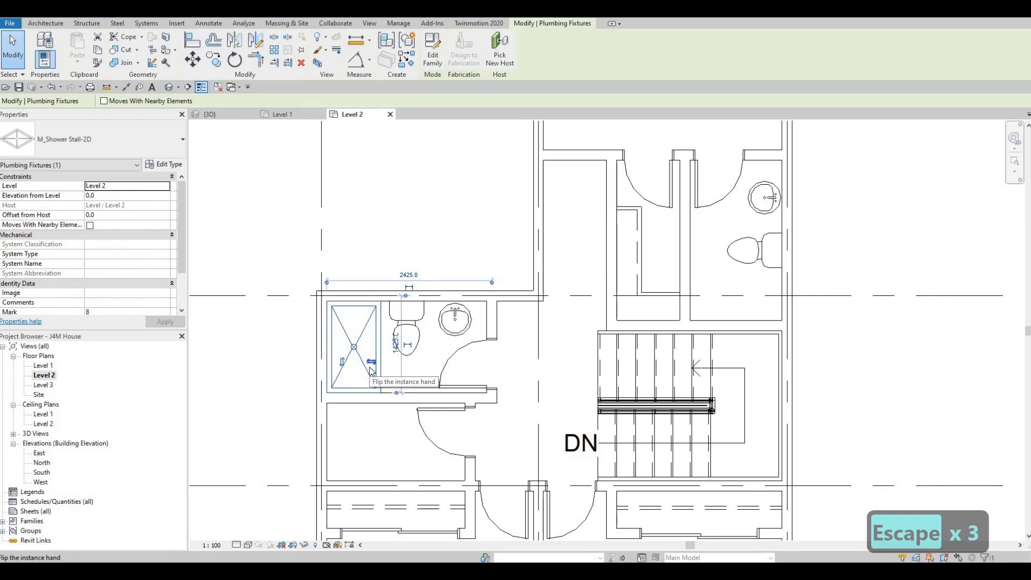
{"action": "key", "text": "c"}
{"action": "key", "text": "s"}
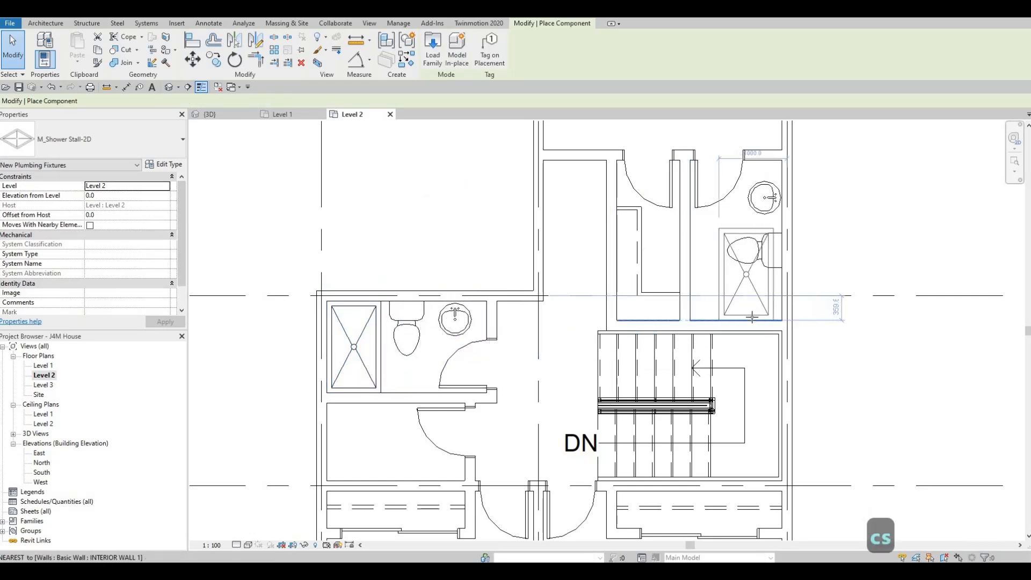
{"action": "scroll", "coordinate": [778, 317], "scroll_direction": "up", "scroll_amount": 1}
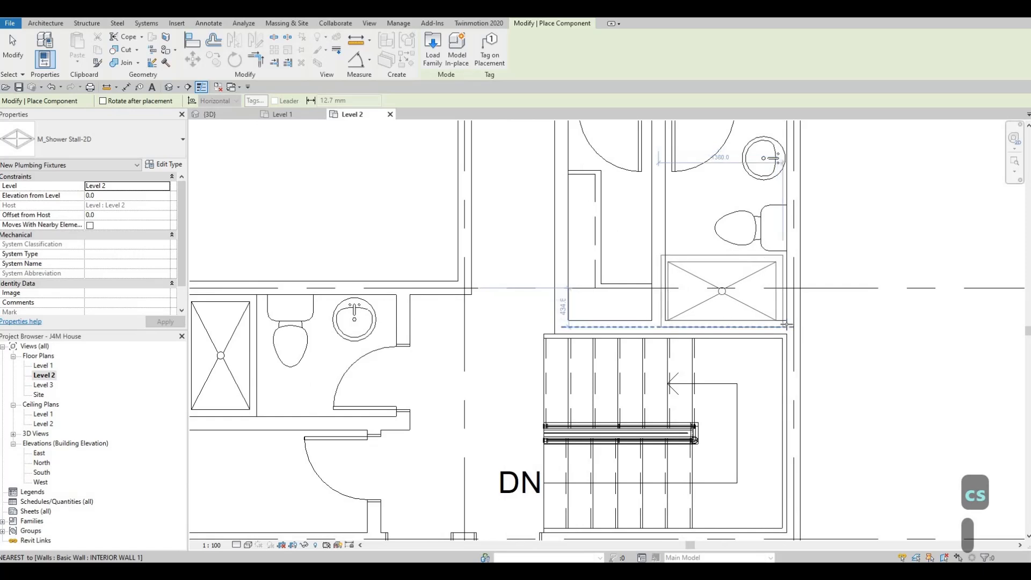
{"action": "left_click", "coordinate": [783, 324]}
{"action": "key", "text": "Escape"}
{"action": "key", "text": "Escape"}
{"action": "key", "text": "Escape"}
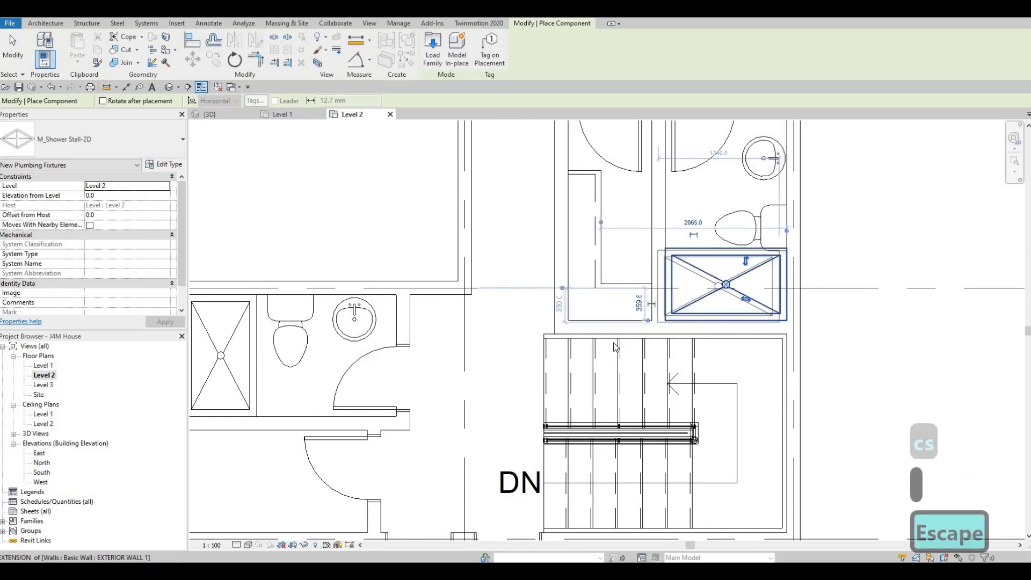
Nudge the northeast bathroom's toilet and sink north, to about 1200 mm and 1955 mm from the south wall.
{"action": "scroll", "coordinate": [726, 252], "scroll_direction": "down", "scroll_amount": 1}
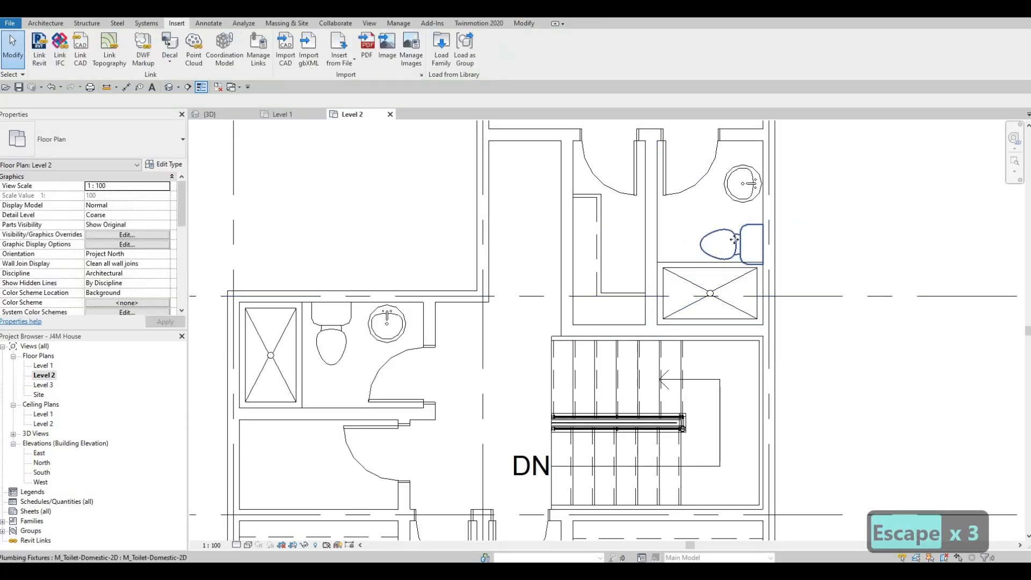
{"action": "left_click", "coordinate": [734, 240]}
{"action": "key", "text": "Up"}
{"action": "key", "text": "Up"}
{"action": "key", "text": "Up"}
{"action": "key", "text": "Up"}
{"action": "key", "text": "Up"}
{"action": "key", "text": "Up"}
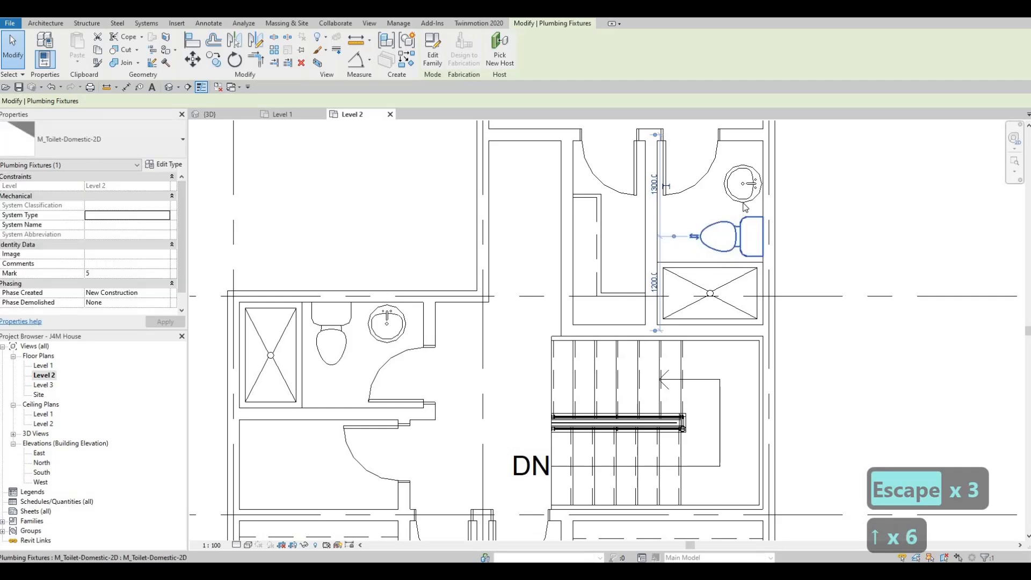
{"action": "left_click", "coordinate": [743, 200]}
{"action": "key", "text": "Up"}
{"action": "key", "text": "Up"}
{"action": "key", "text": "Up"}
{"action": "key", "text": "Up"}
{"action": "key", "text": "Up"}
{"action": "key", "text": "Up"}
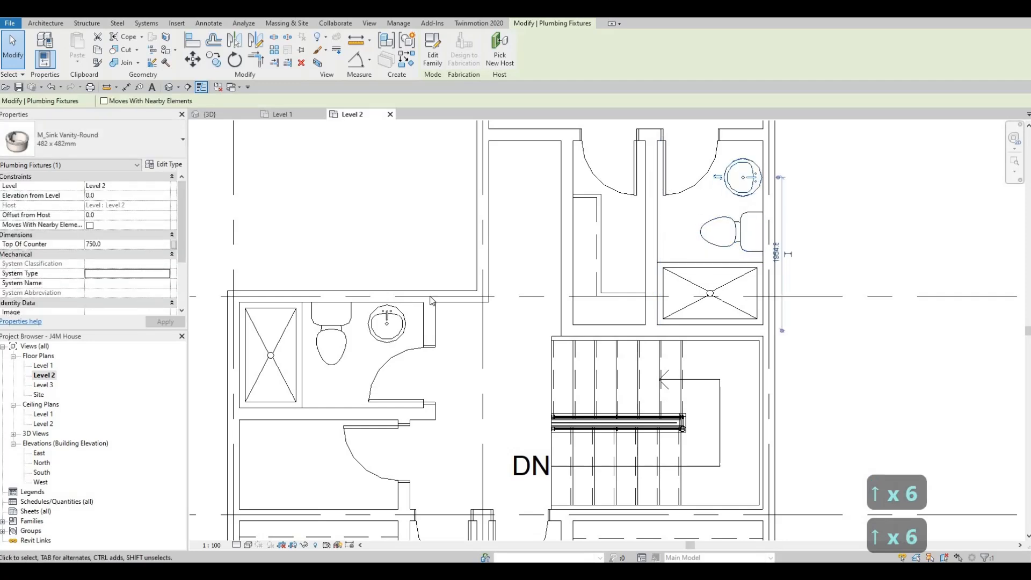
Nudge the west bathroom's round vanity sink slightly east, away from the toilet.
{"action": "left_click", "coordinate": [400, 323]}
{"action": "key", "text": "Right"}
{"action": "key", "text": "Right"}
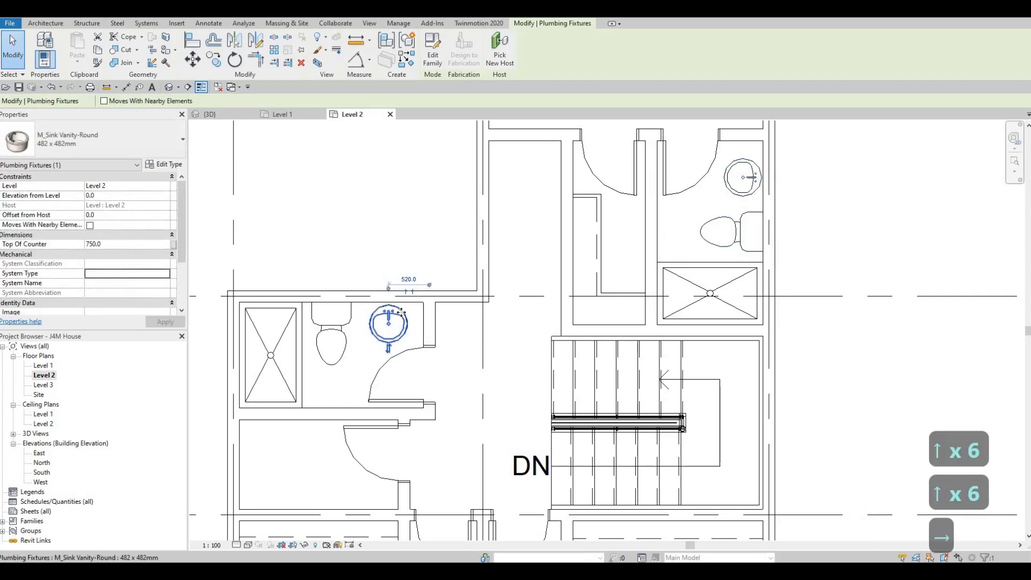
{"action": "scroll", "coordinate": [443, 324], "scroll_direction": "down", "scroll_amount": 2}
{"action": "key", "text": "Escape"}
{"action": "key", "text": "Escape"}
{"action": "key", "text": "Escape"}
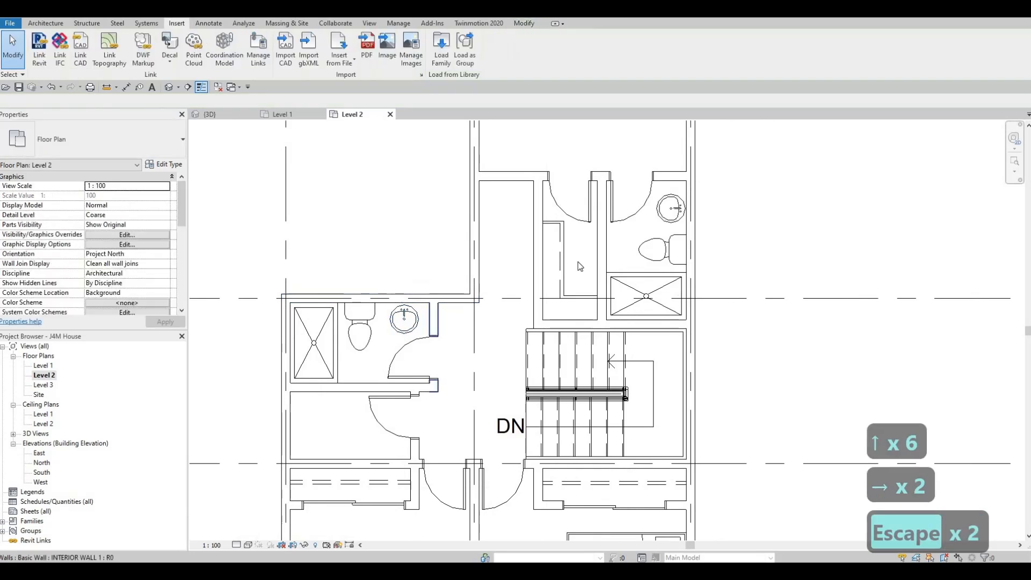
Outline a vanity counter about 540 mm deep around the west bathroom's sink with Thin Lines detail lines, from the north wall to the east wall.
{"action": "left_click", "coordinate": [565, 257]}
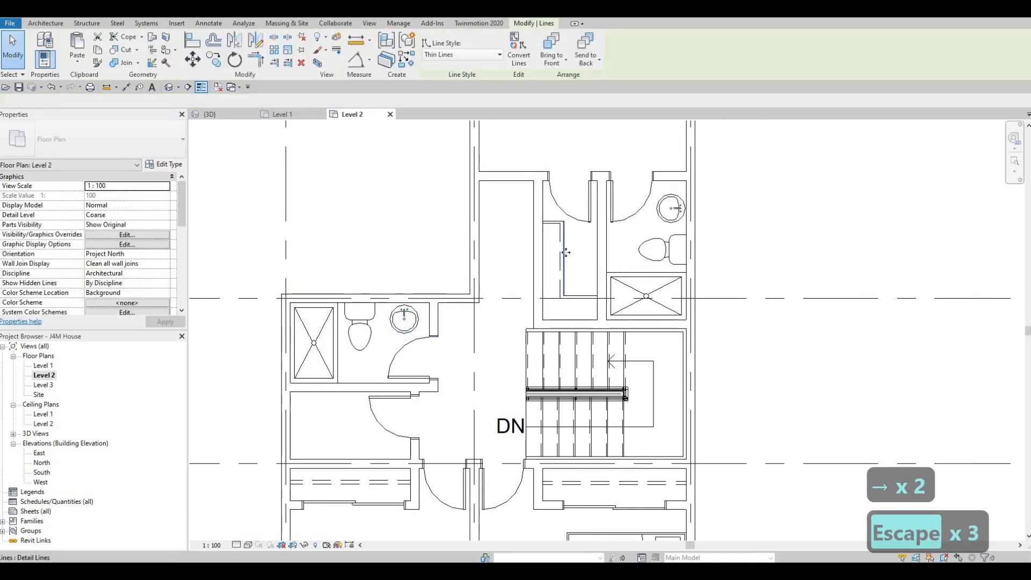
{"action": "key", "text": "c"}
{"action": "key", "text": "s"}
{"action": "scroll", "coordinate": [386, 299], "scroll_direction": "up", "scroll_amount": 1}
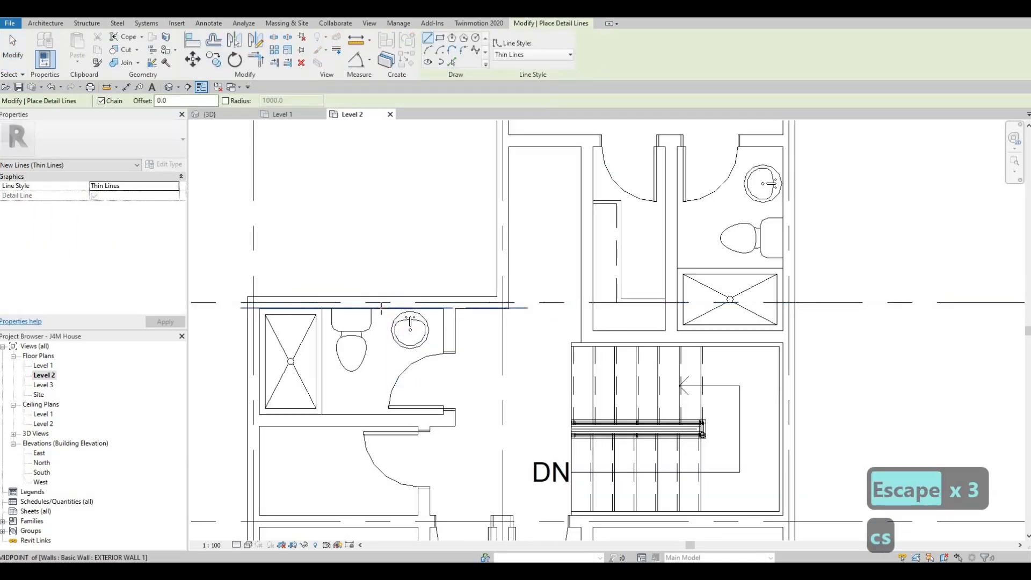
{"action": "scroll", "coordinate": [383, 302], "scroll_direction": "up", "scroll_amount": 1}
{"action": "left_click", "coordinate": [385, 308]}
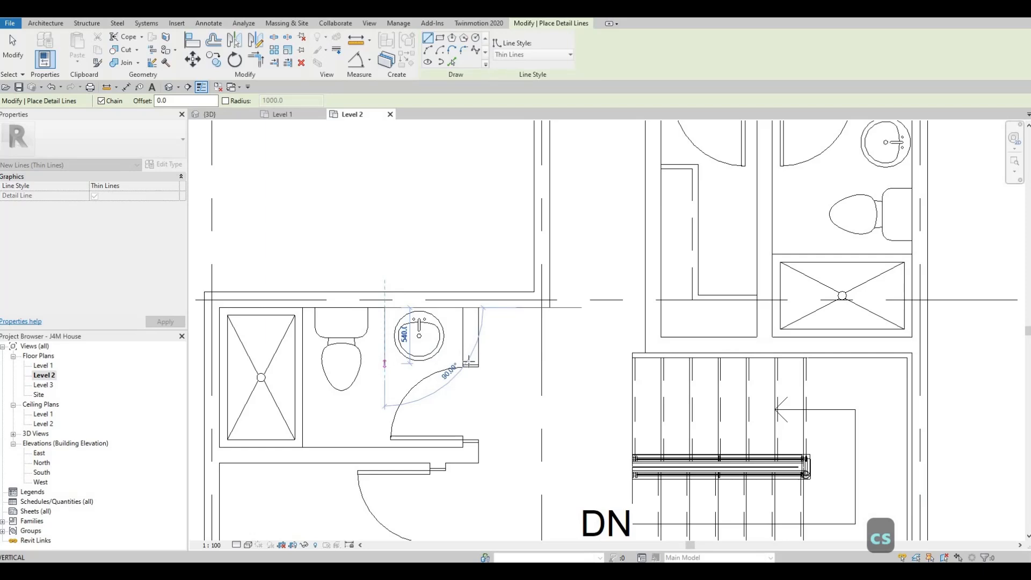
{"action": "left_click", "coordinate": [384, 364]}
{"action": "left_click", "coordinate": [463, 363]}
{"action": "key", "text": "Escape"}
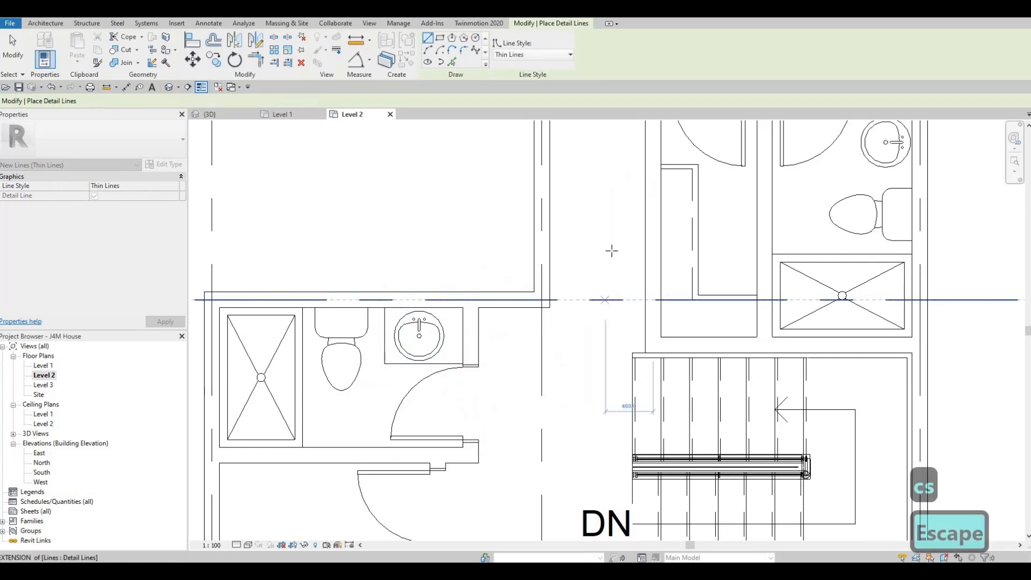
Outline a vanity counter around the northeast bathroom's sink with Thin Lines detail lines, from the north wall to the east wall, clear of the toilet.
{"action": "scroll", "coordinate": [611, 251], "scroll_direction": "down", "scroll_amount": 1}
{"action": "middle_click_drag", "start_coordinate": [612, 251], "coordinate": [366, 311]}
{"action": "left_click", "coordinate": [582, 175]}
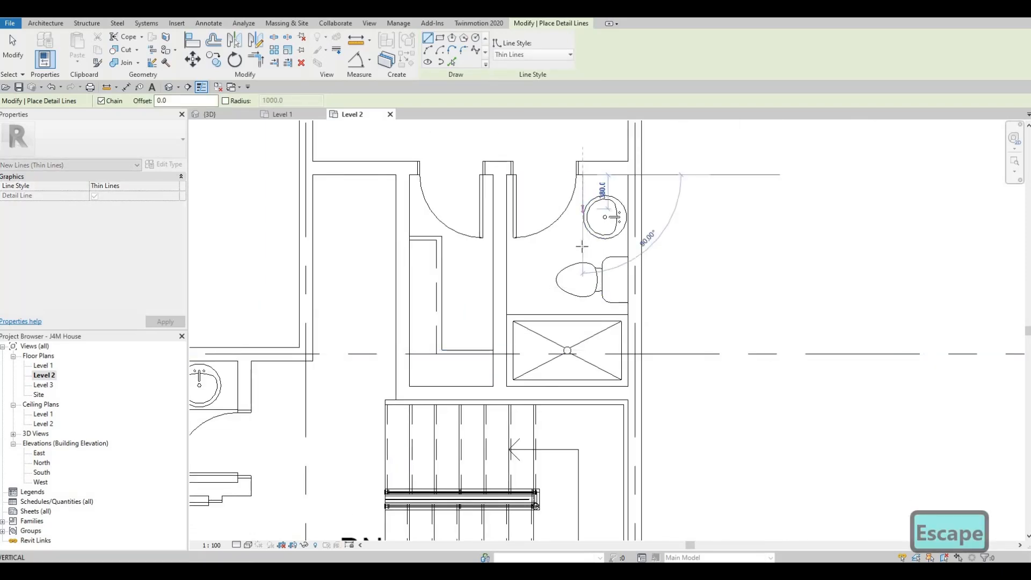
{"action": "left_click", "coordinate": [582, 247]}
{"action": "left_click", "coordinate": [627, 247]}
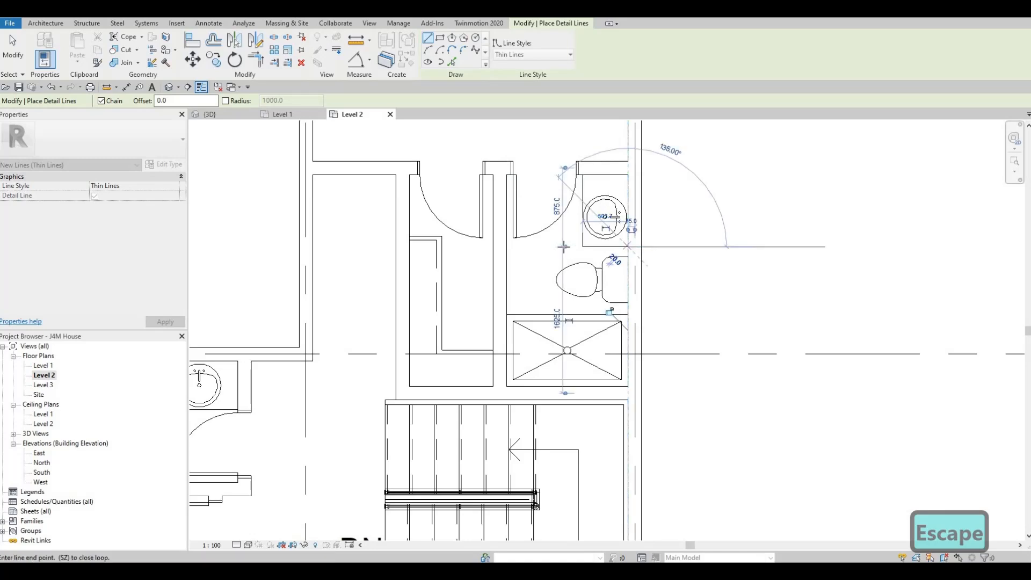
{"action": "key", "text": "Escape"}
{"action": "key", "text": "Escape"}
{"action": "scroll", "coordinate": [527, 290], "scroll_direction": "down", "scroll_amount": 5}
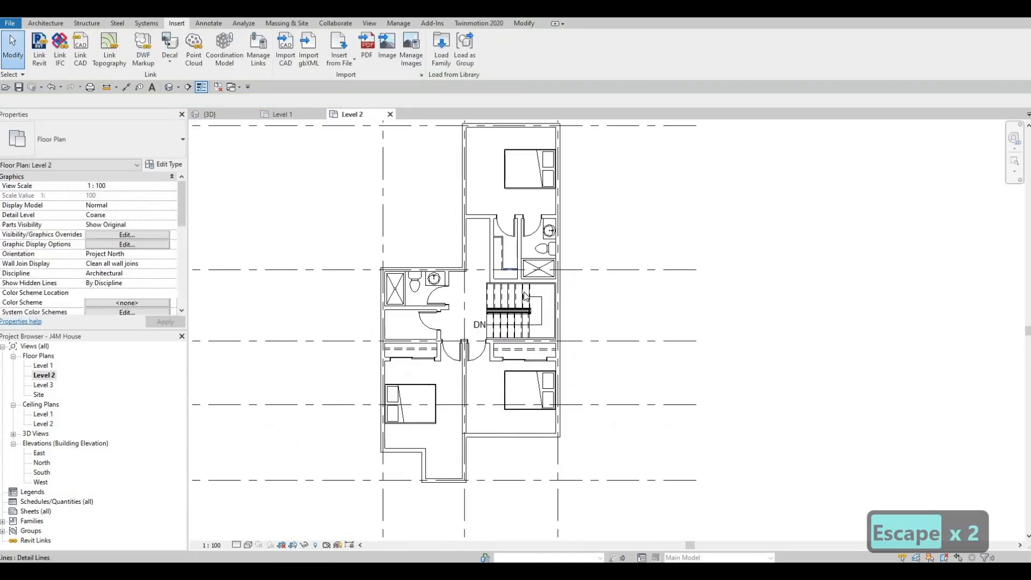
{"action": "scroll", "coordinate": [525, 296], "scroll_direction": "down", "scroll_amount": 2}
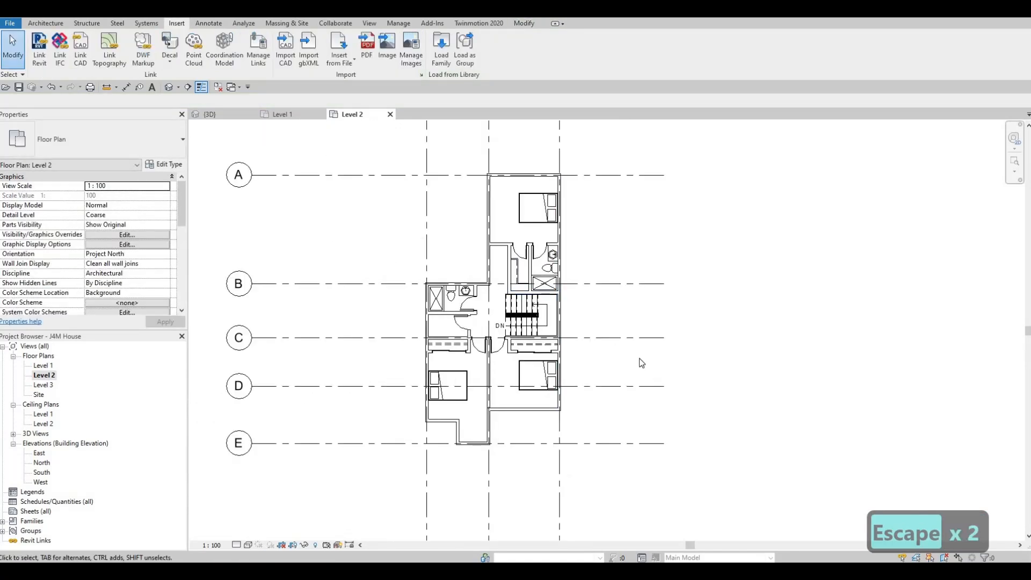